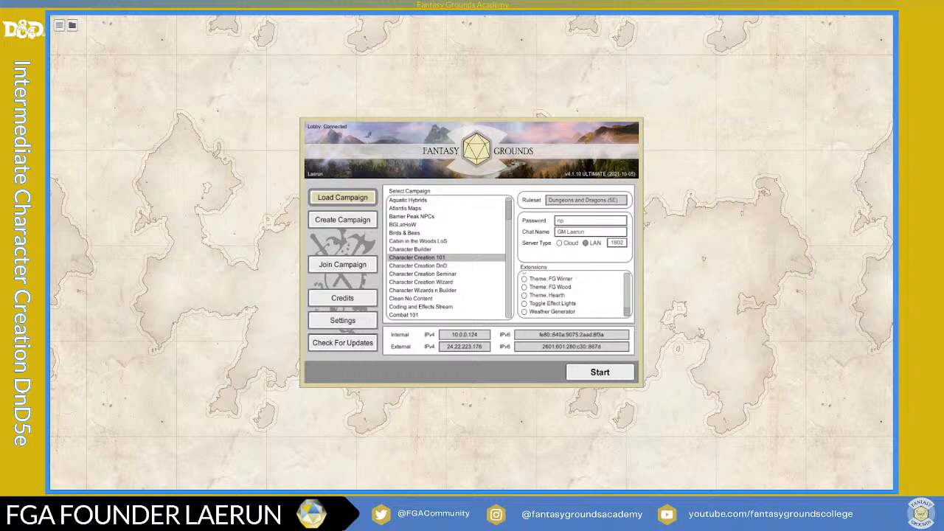
Review the extensions list of the Character Creation 101 campaign to see which extensions, themes and fonts are enabled
scroll(582, 299, up, 5)
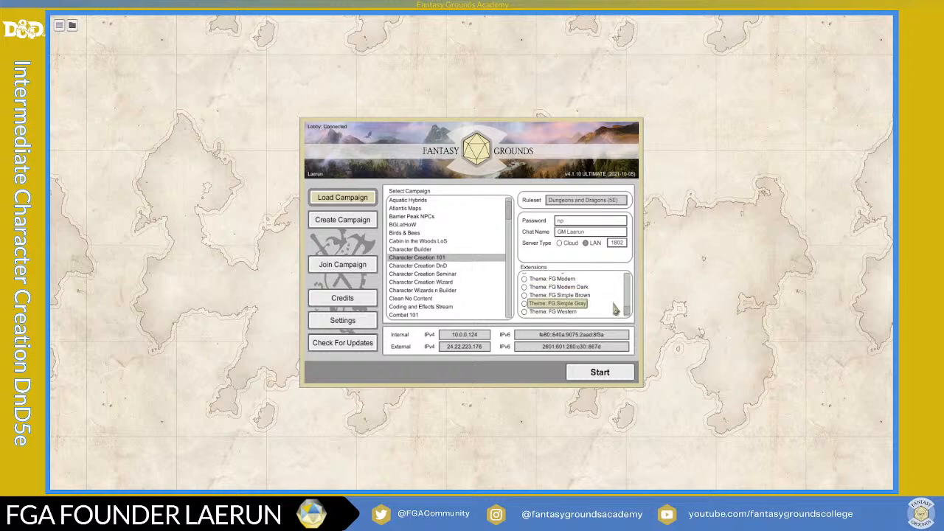
scroll(615, 310, up, 3)
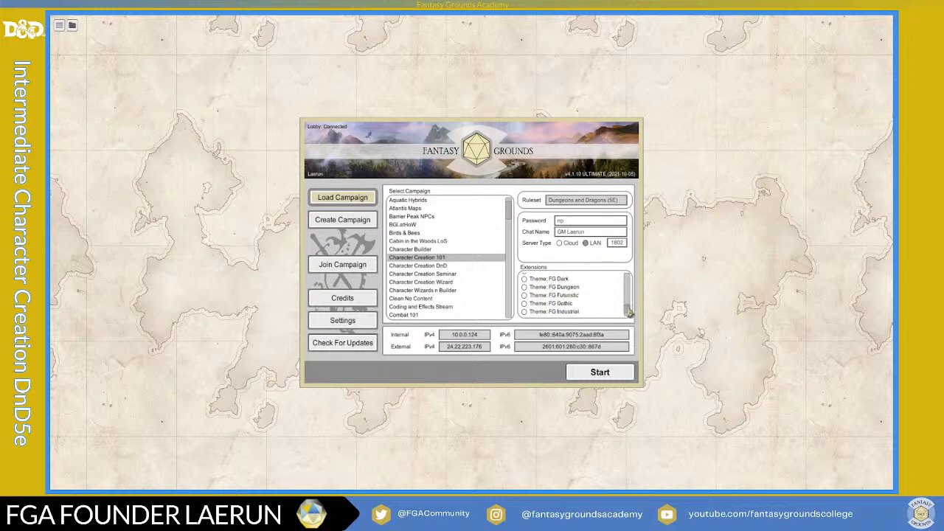
drag(629, 313, 630, 277)
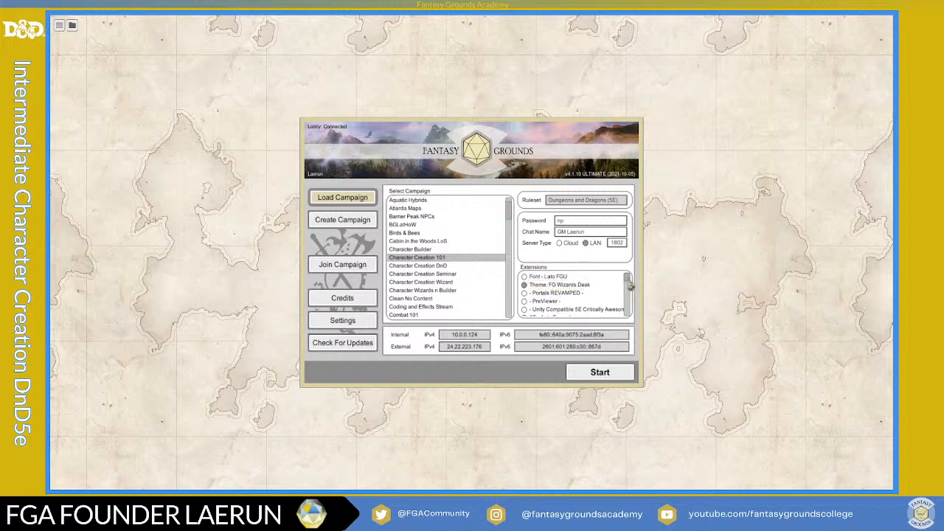
drag(631, 286, 629, 327)
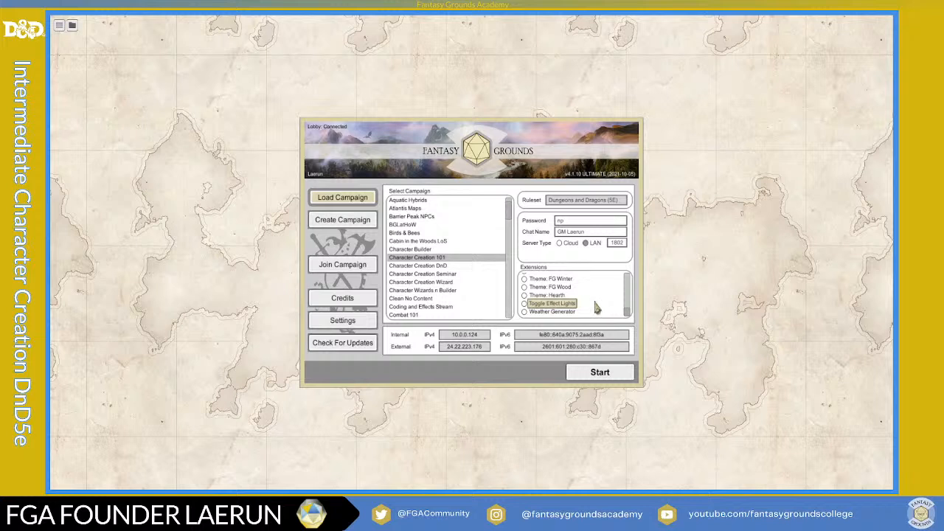
scroll(593, 304, up, 4)
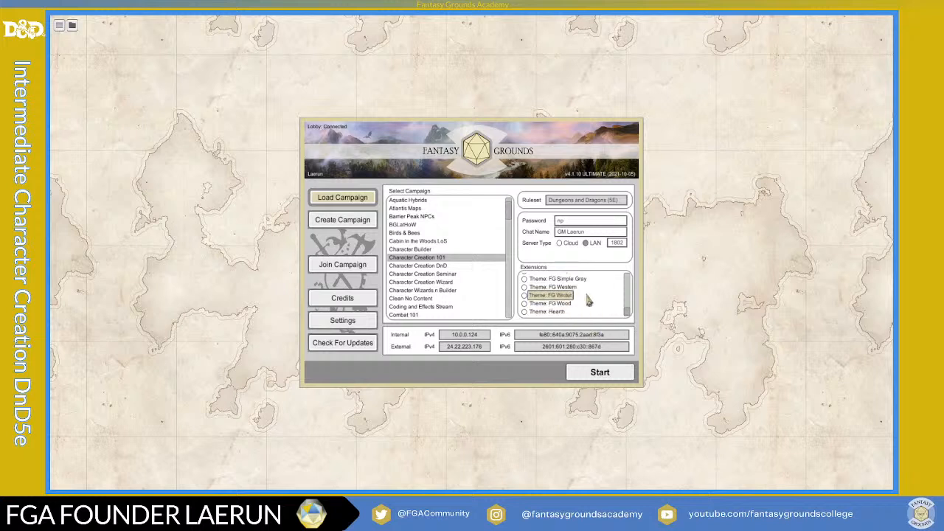
scroll(594, 304, up, 5)
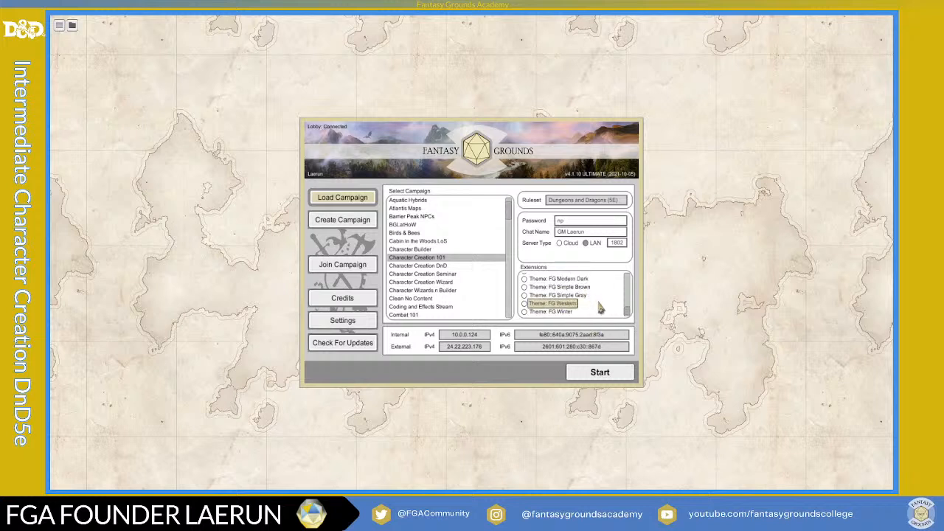
scroll(600, 308, up, 2)
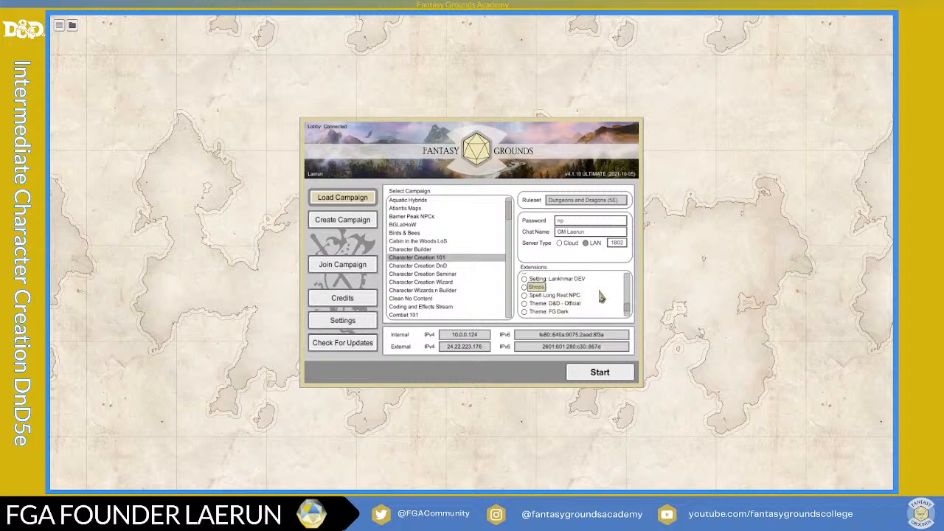
scroll(600, 296, up, 6)
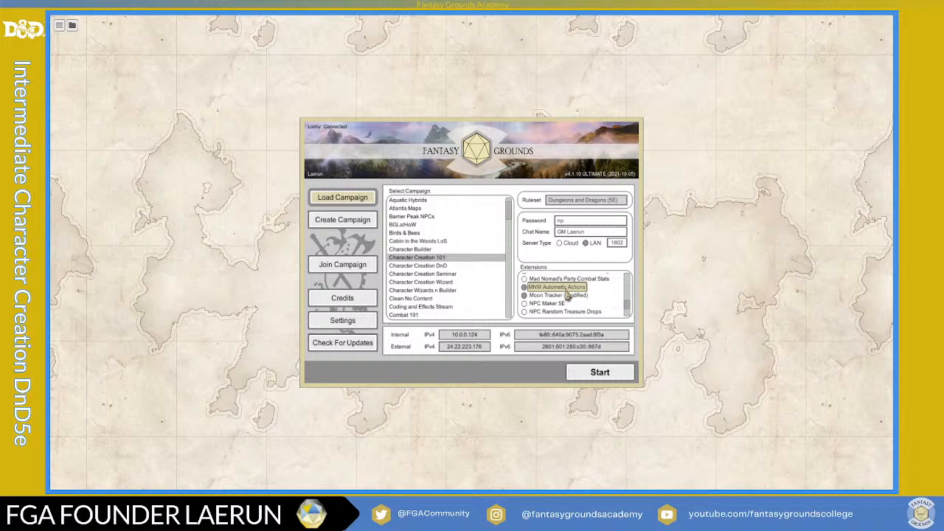
scroll(567, 295, up, 3)
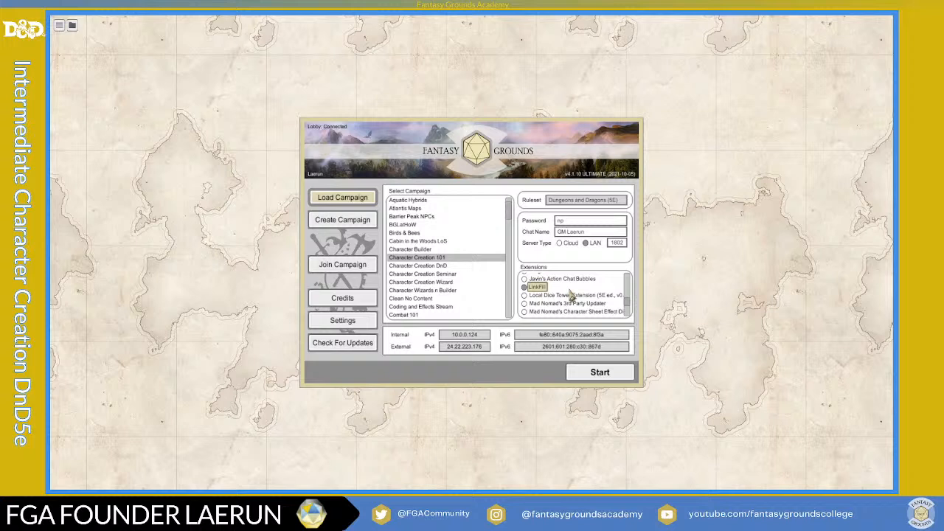
scroll(574, 295, down, 6)
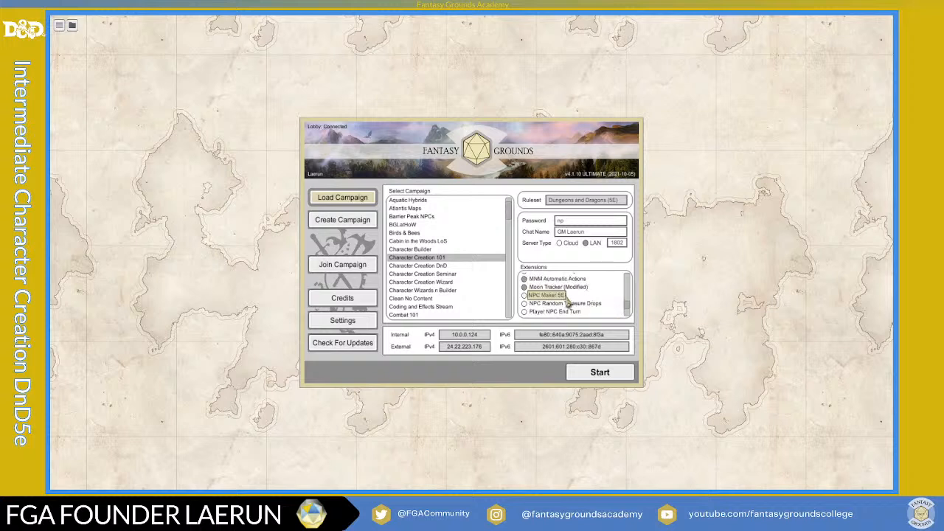
scroll(573, 295, up, 7)
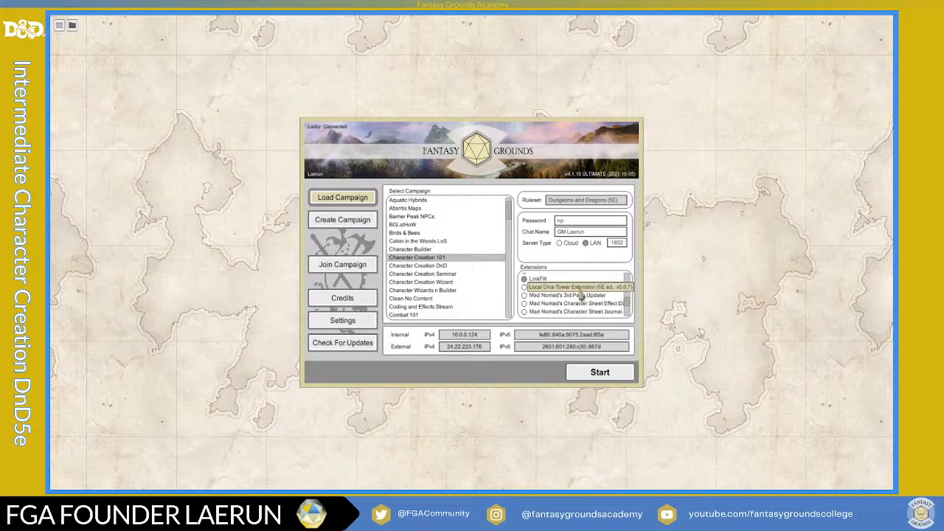
scroll(581, 295, up, 5)
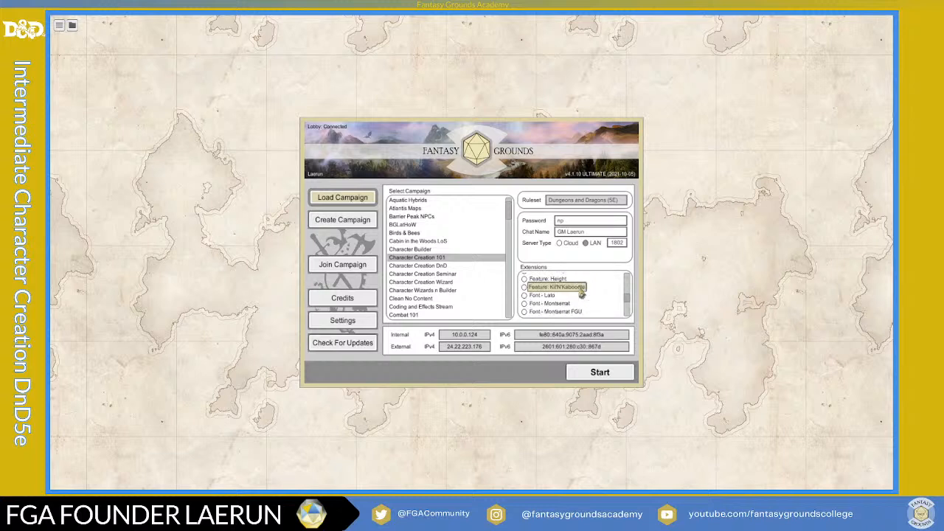
scroll(581, 295, up, 3)
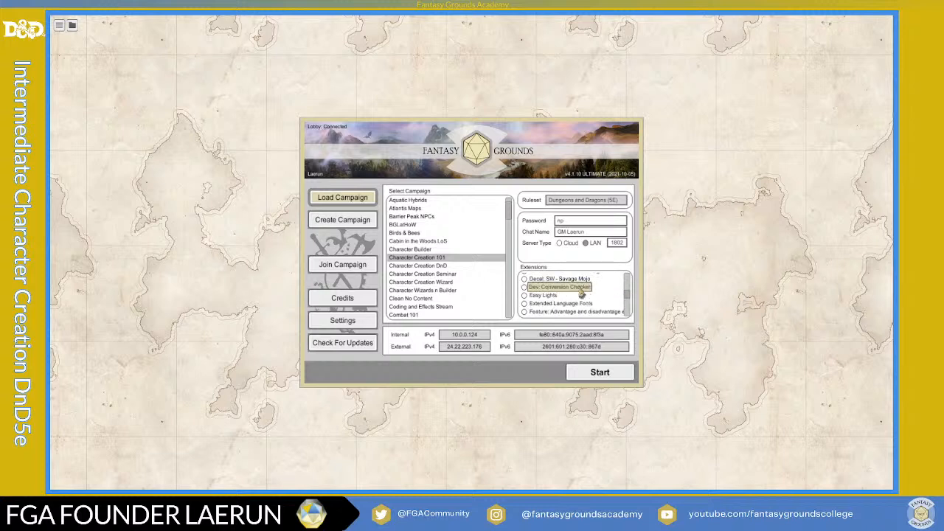
scroll(581, 295, down, 2)
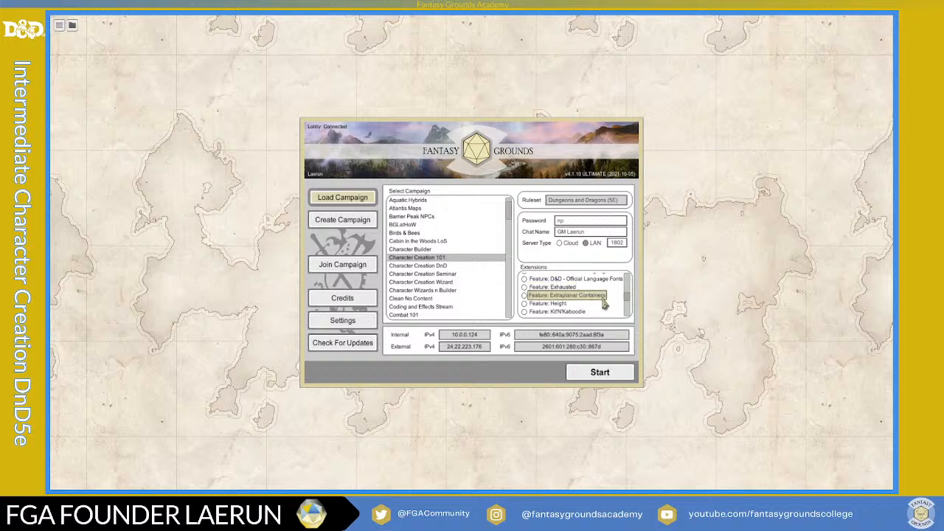
scroll(596, 302, up, 2)
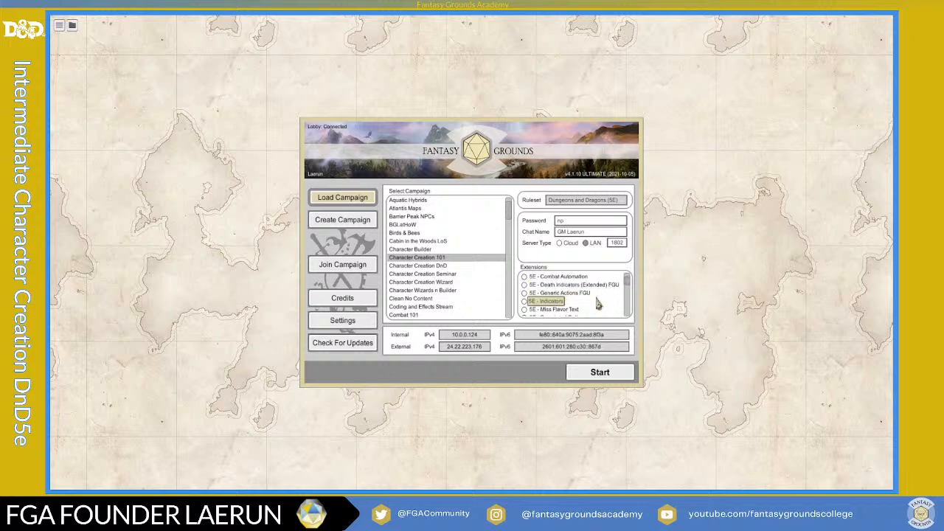
scroll(597, 303, up, 5)
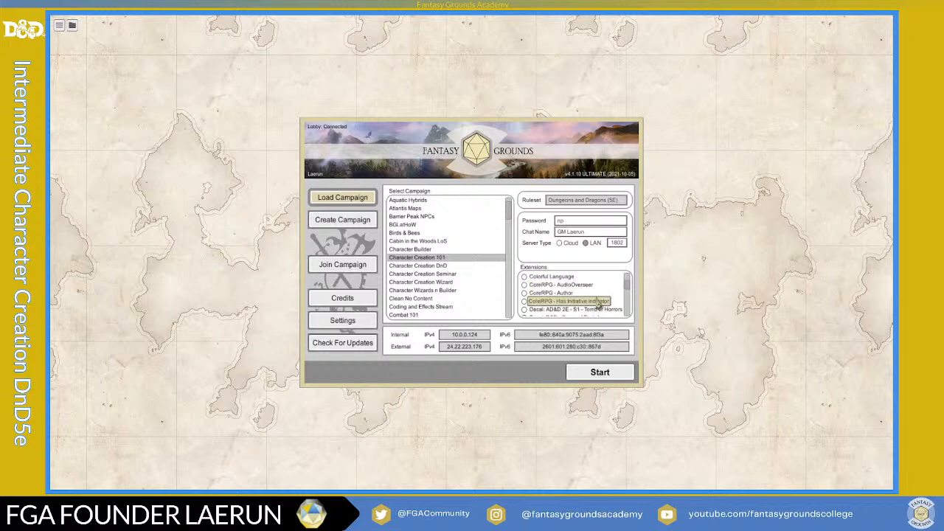
scroll(599, 304, down, 5)
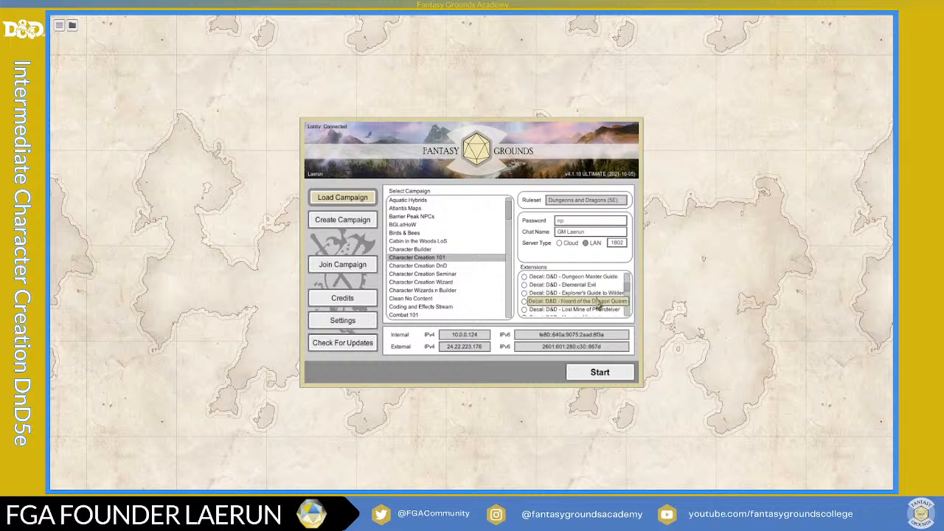
scroll(599, 304, down, 5)
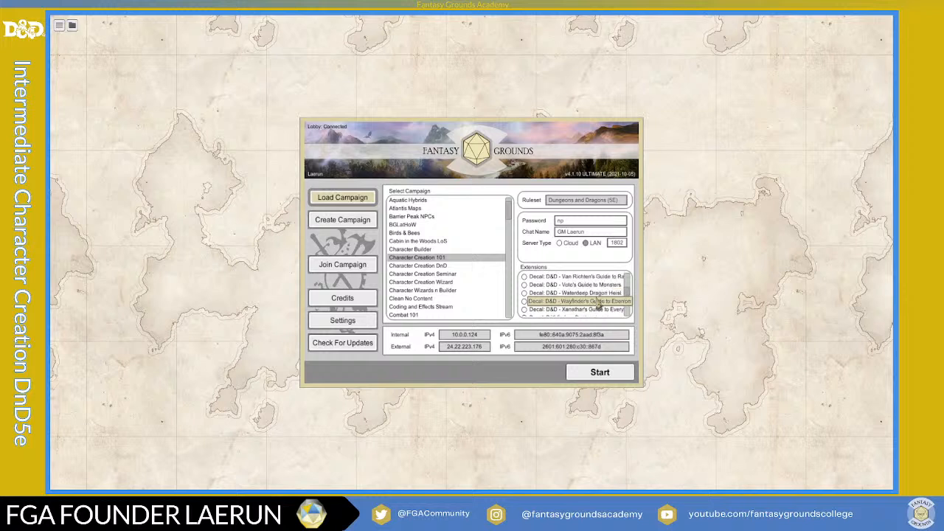
scroll(599, 303, down, 4)
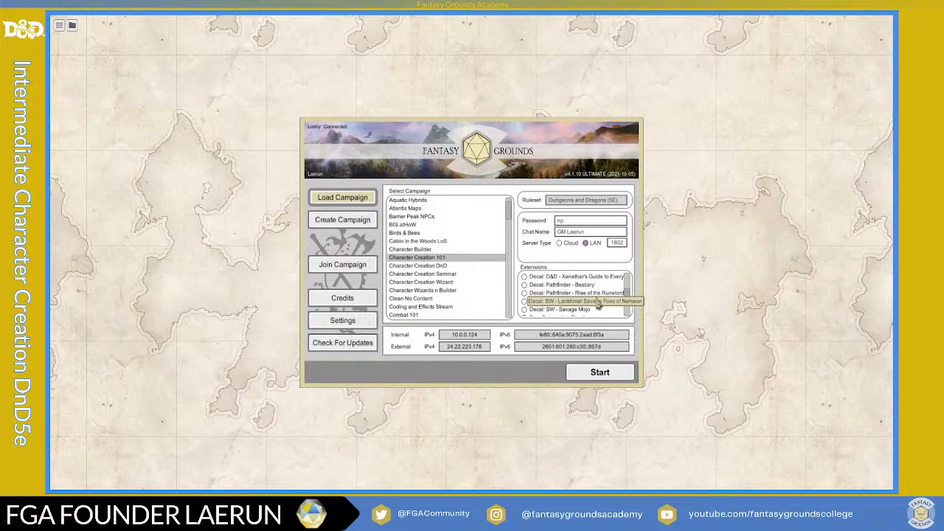
scroll(599, 304, down, 4)
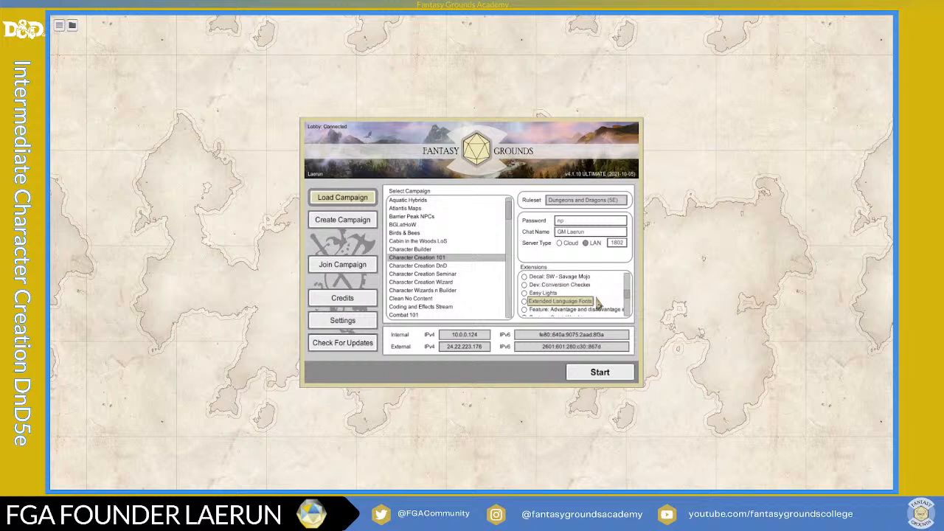
scroll(599, 304, down, 6)
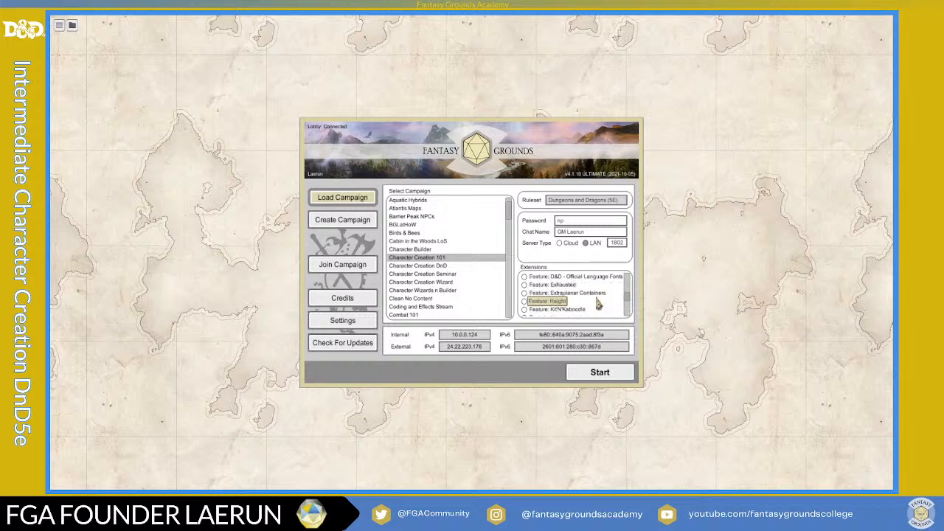
scroll(599, 304, down, 4)
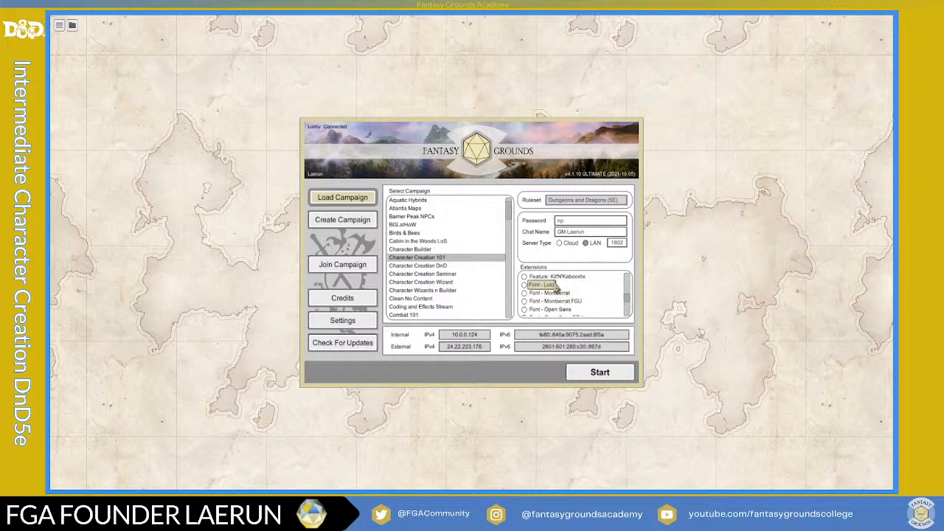
scroll(585, 305, down, 1)
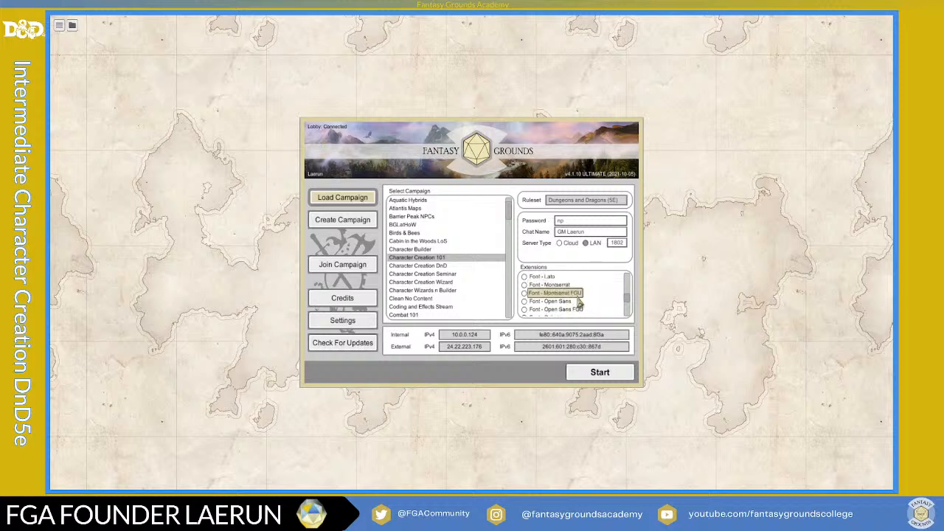
scroll(583, 299, down, 4)
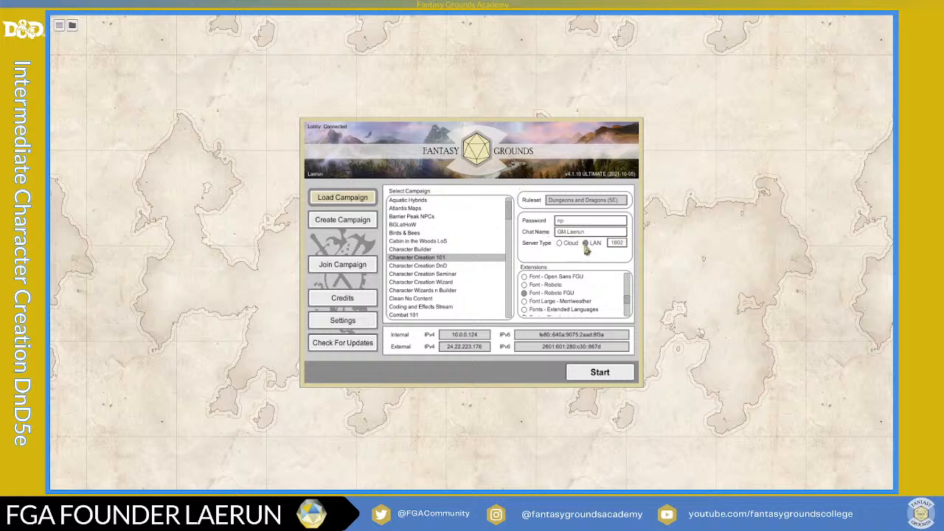
Start the Character Creation 101 campaign with the LAN server type
click(598, 373)
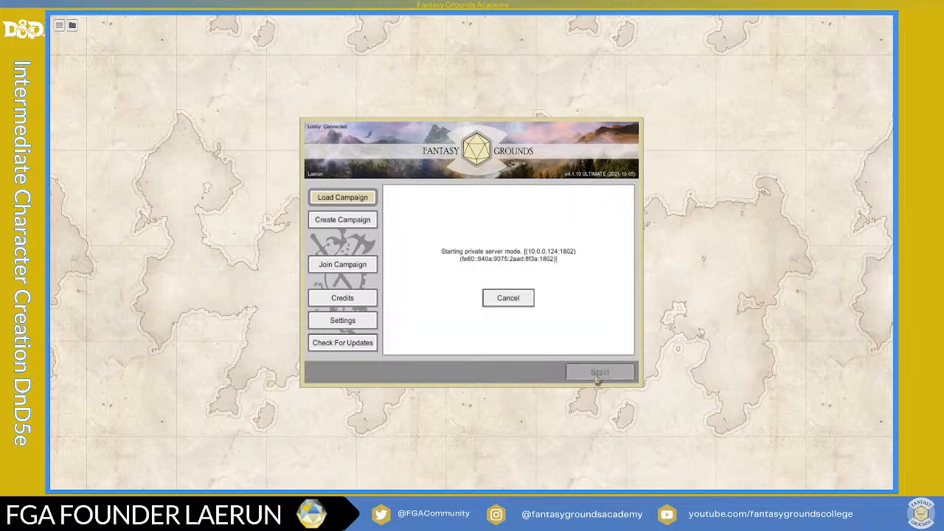
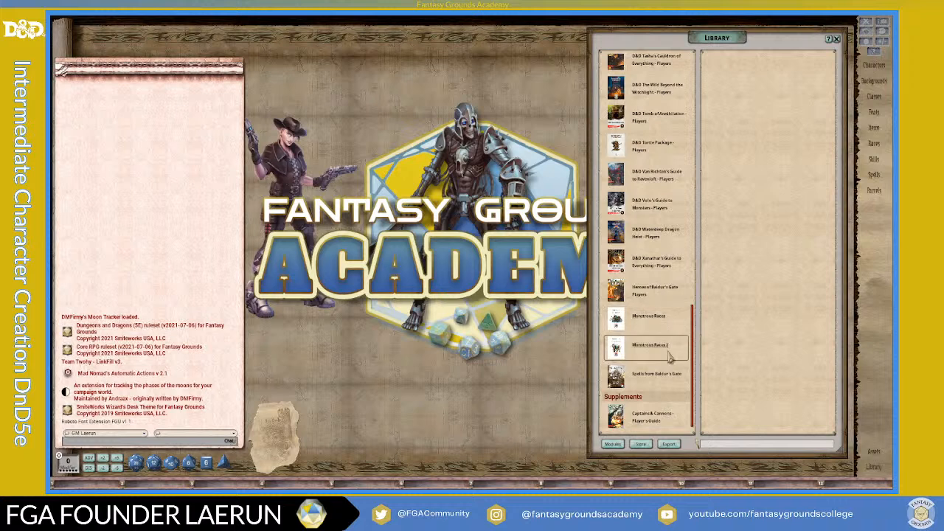
Look through the loaded core rules, supplement and effects coding modules in the Library, and close it
scroll(662, 397, up, 3)
scroll(662, 396, up, 6)
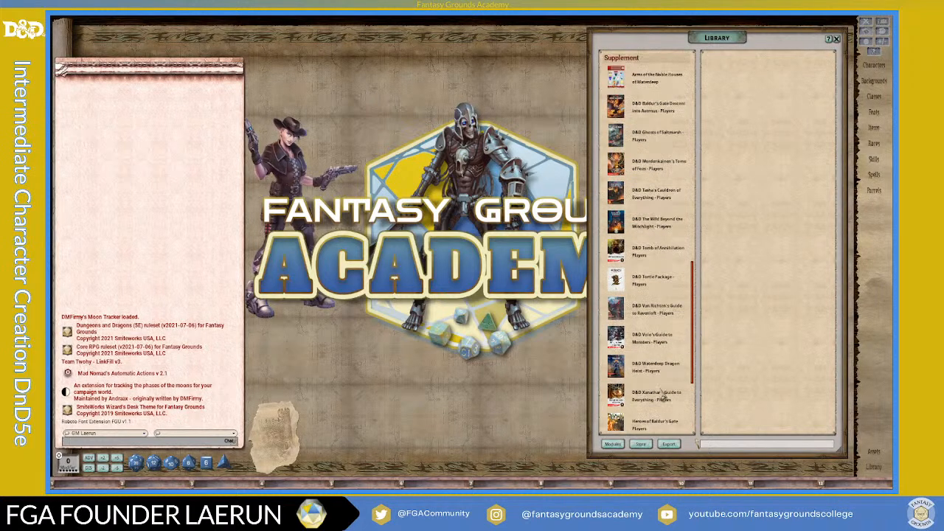
scroll(663, 395, up, 6)
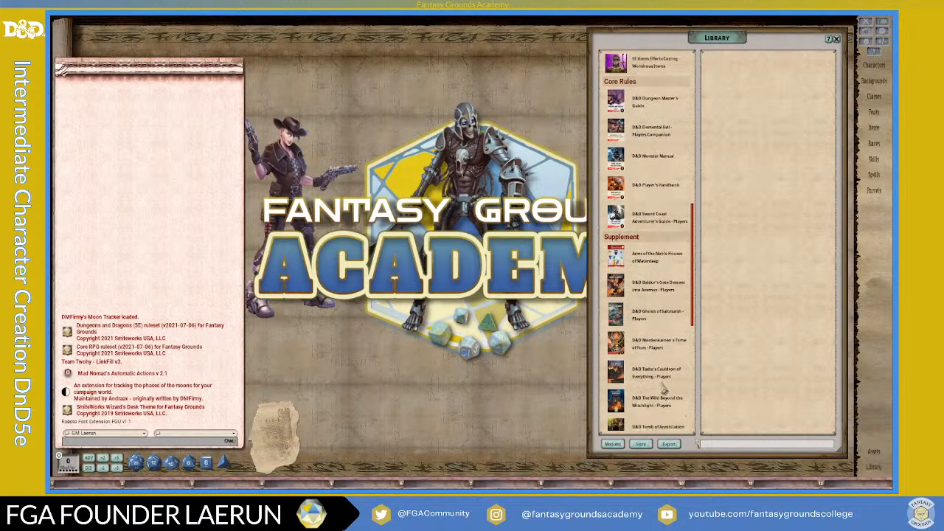
scroll(665, 389, up, 6)
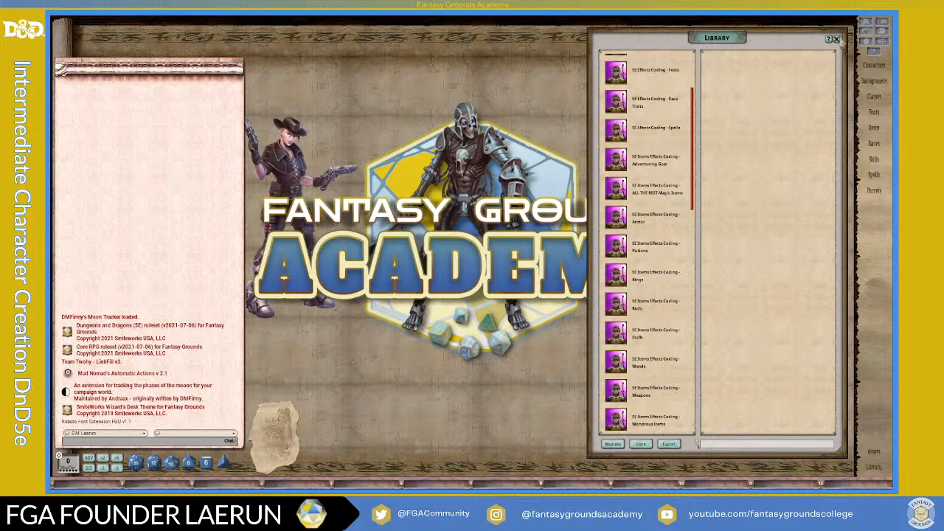
click(835, 38)
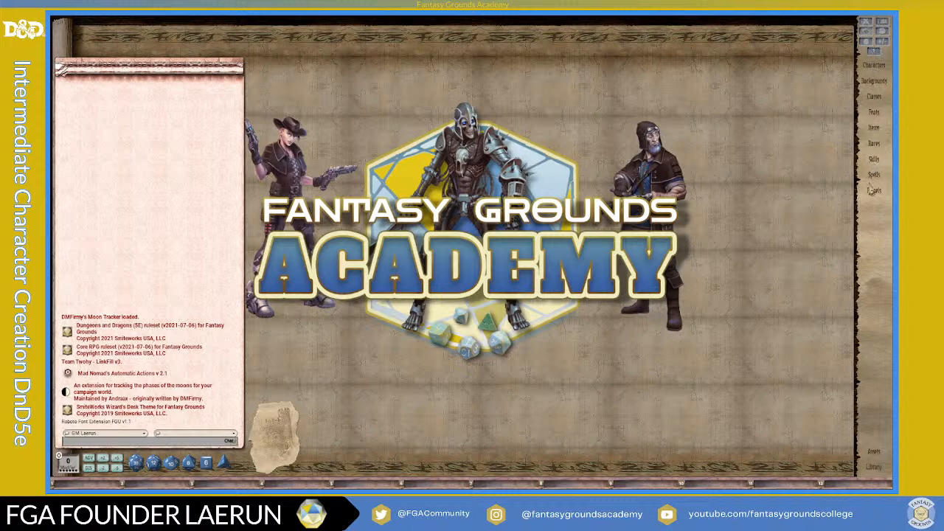
Apply the Create PC preset to the campaign's sidebar from the options and include Parcels in it
click(871, 48)
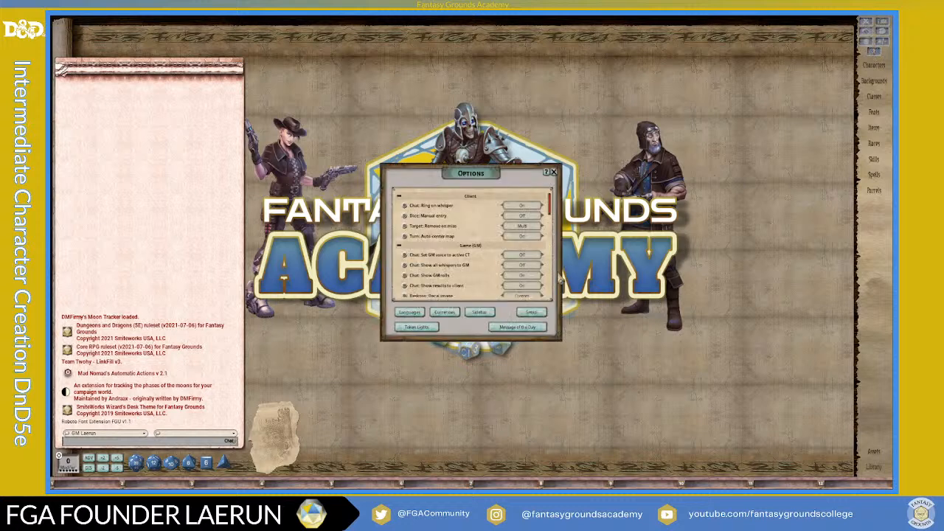
click(485, 317)
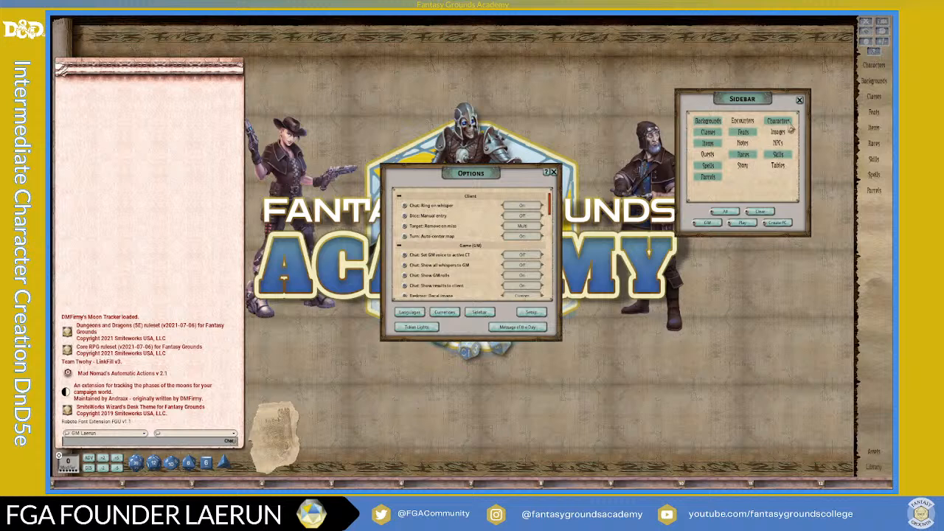
click(776, 226)
click(707, 177)
Look through the Game (GM) and Combat (GM) settings in the Options window, and close it
drag(487, 174, 232, 128)
scroll(409, 205, down, 2)
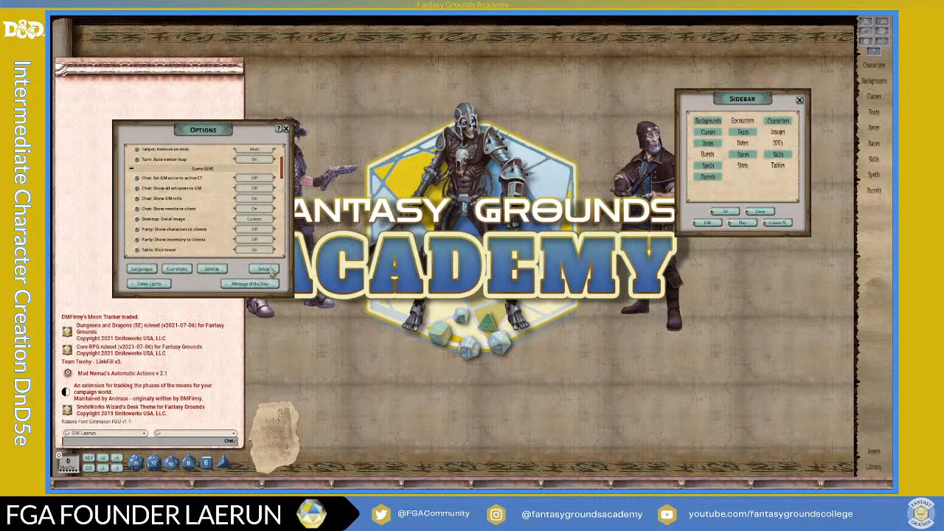
scroll(214, 236, down, 10)
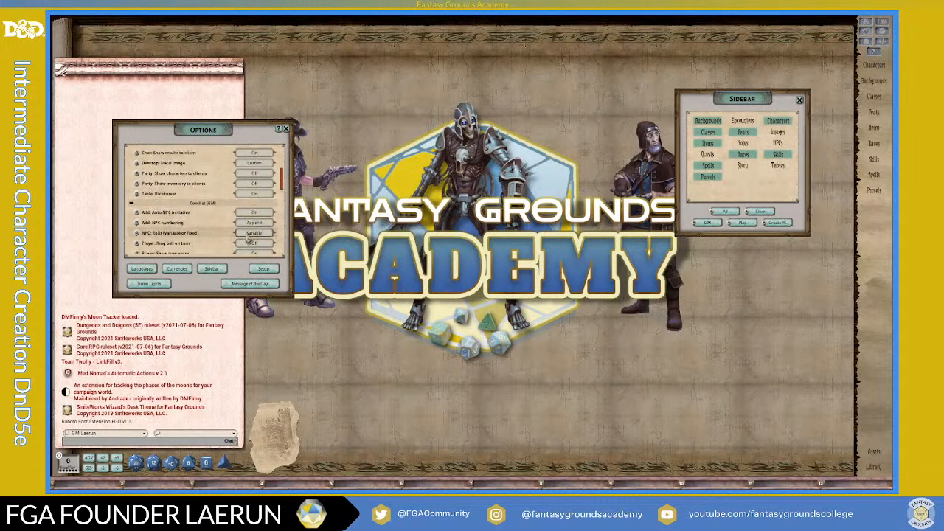
click(286, 130)
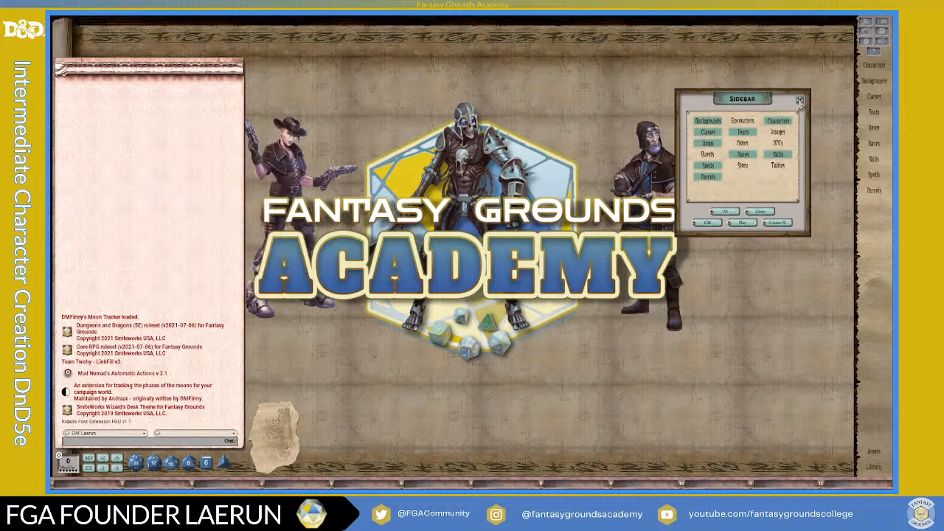
Close the sidebar settings, open Character Selection, and look through the existing characters and their owners
click(799, 99)
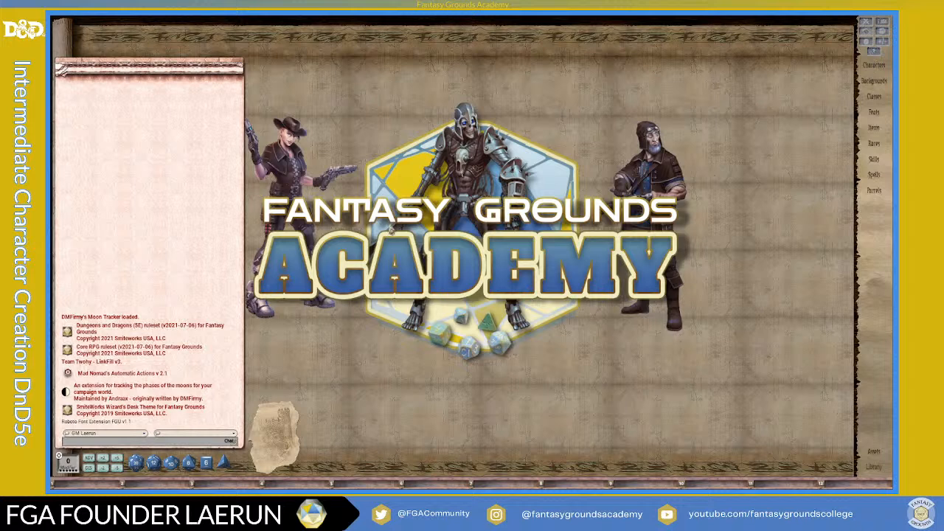
click(874, 66)
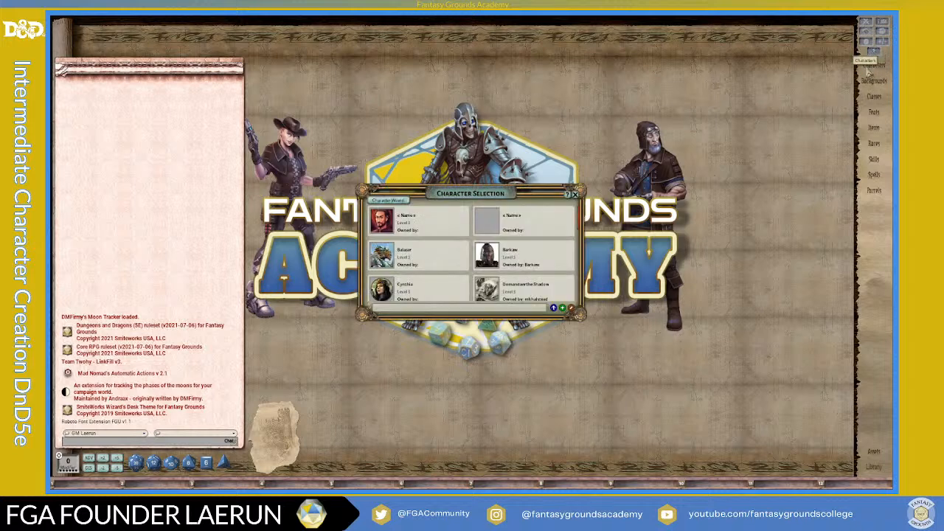
drag(545, 193, 649, 127)
scroll(673, 219, down, 5)
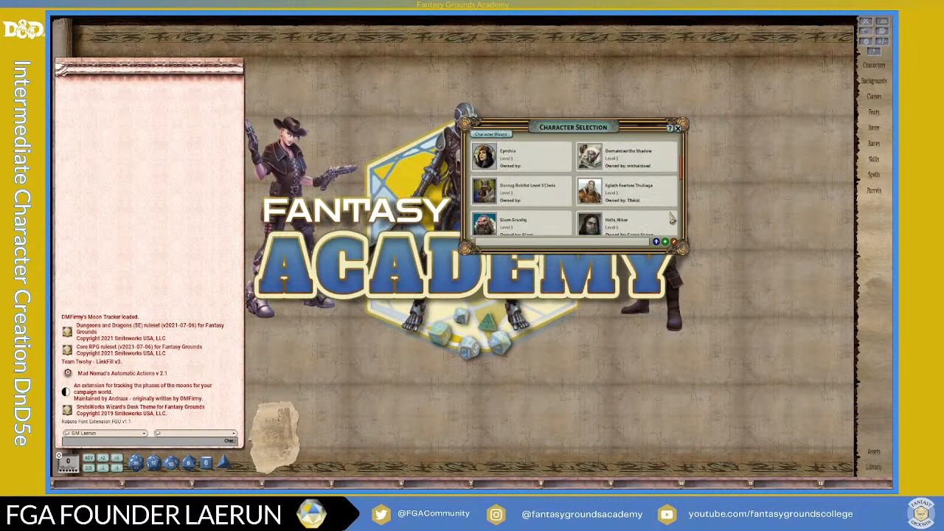
scroll(672, 218, down, 5)
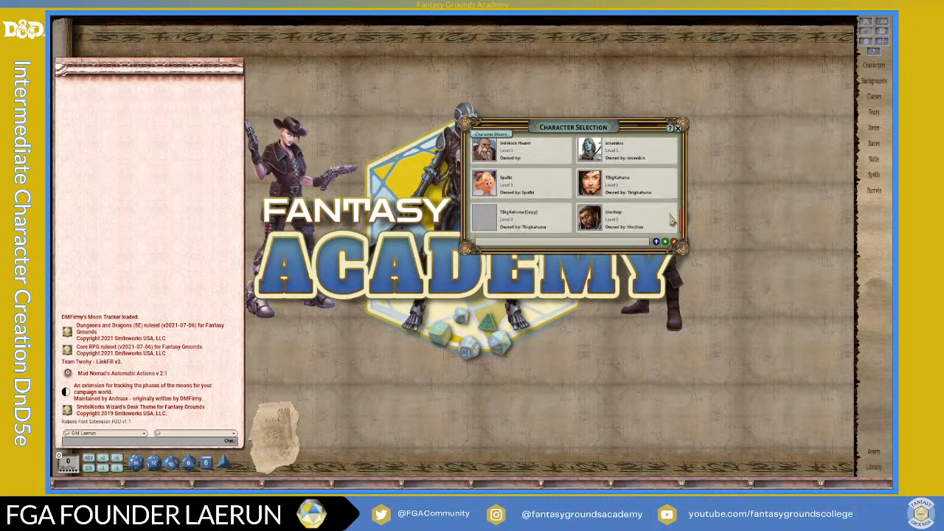
scroll(672, 218, up, 10)
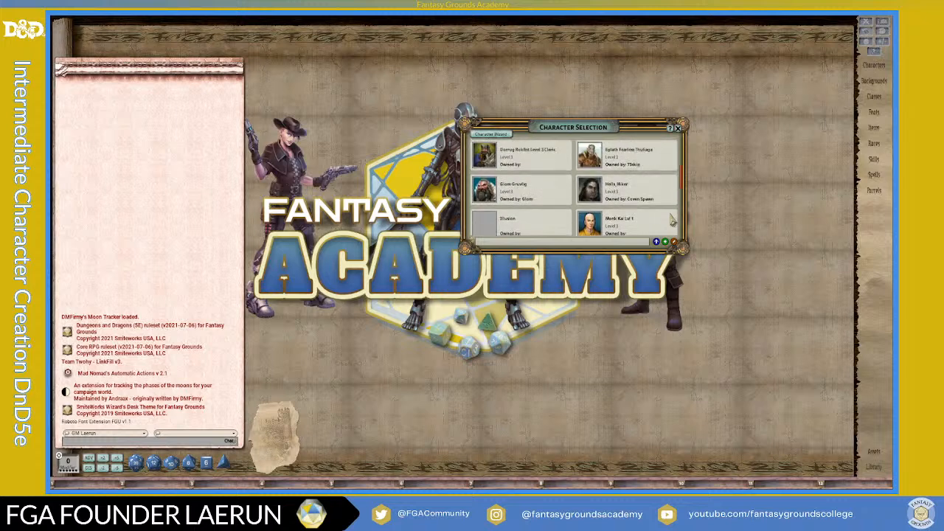
scroll(672, 218, up, 2)
drag(601, 144, 570, 122)
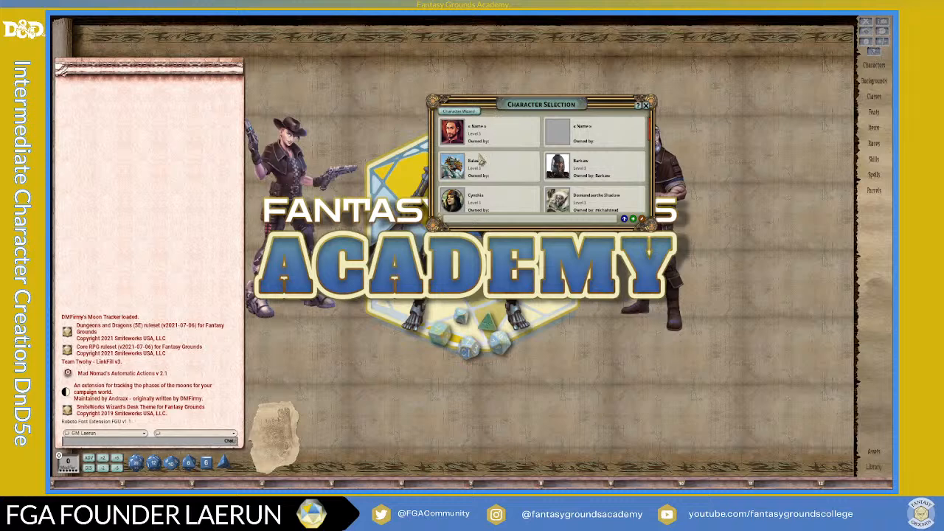
scroll(480, 163, down, 5)
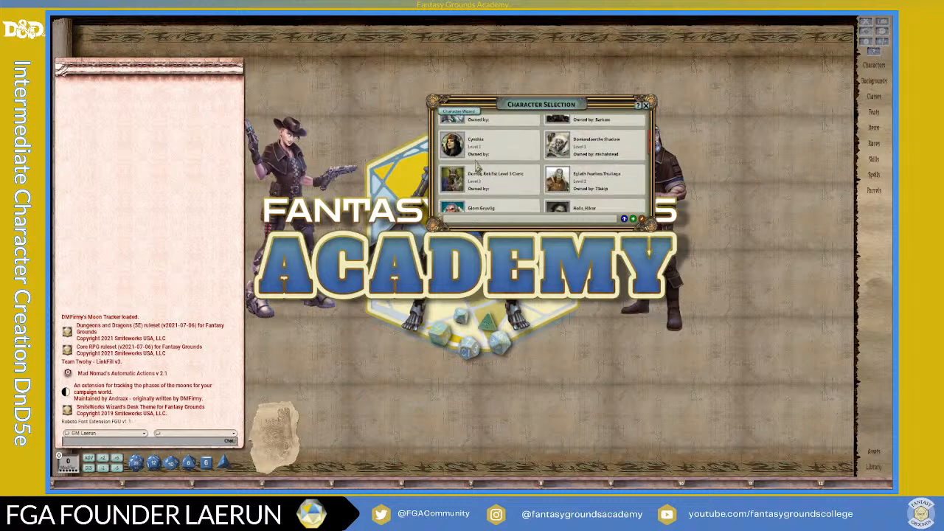
scroll(480, 168, up, 5)
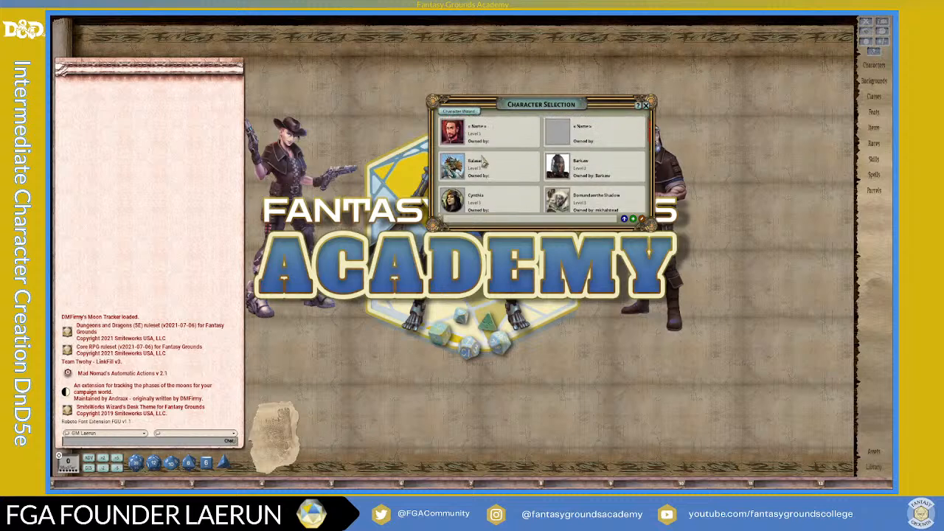
drag(548, 107, 506, 131)
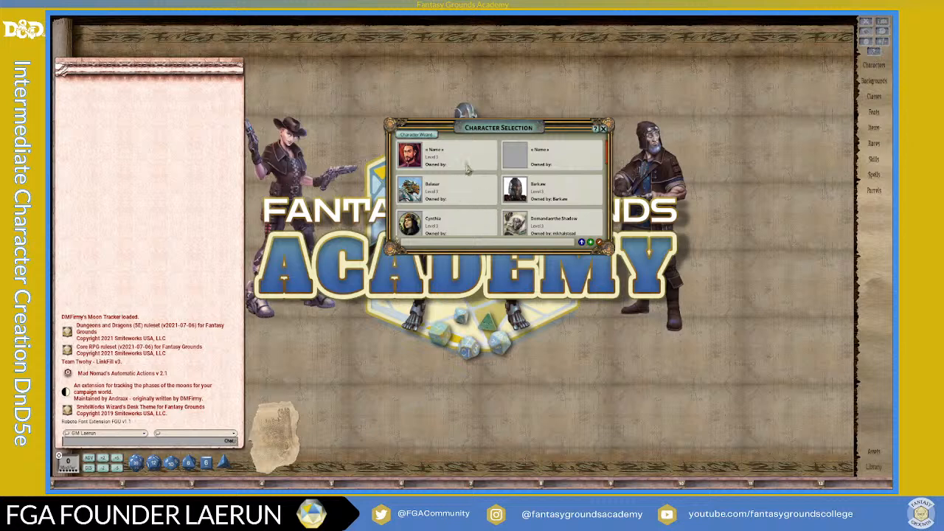
scroll(489, 189, down, 3)
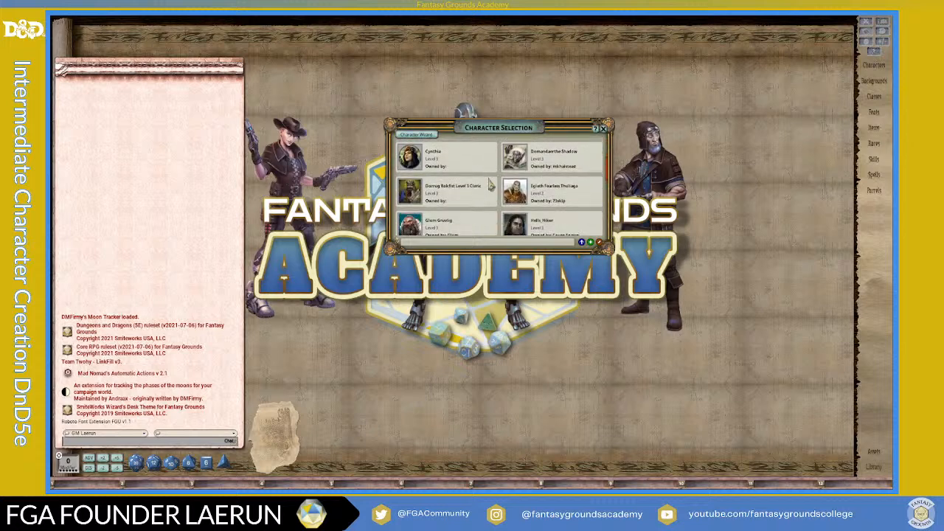
scroll(445, 194, down, 2)
scroll(444, 184, down, 1)
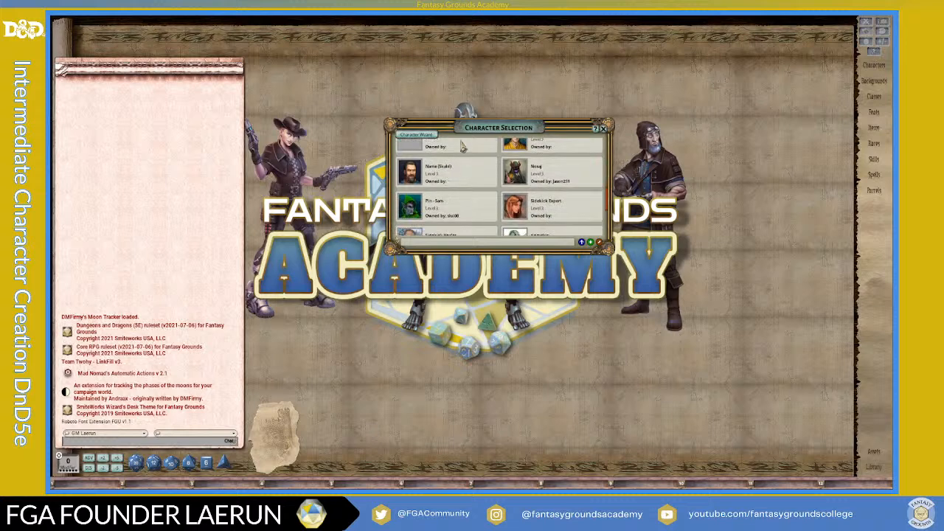
drag(485, 131, 373, 101)
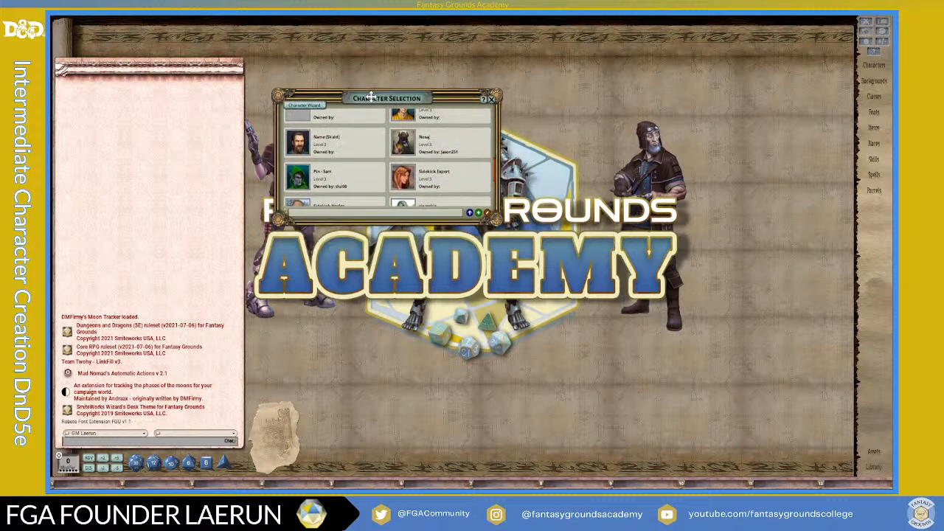
Create a new blank character, close the Character Selection window, and place the character sheet beside the chat
click(479, 213)
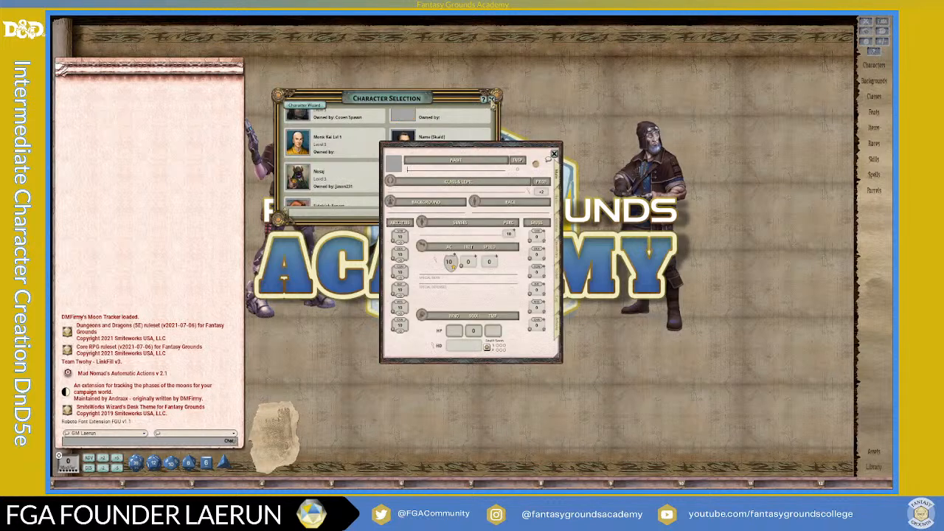
click(493, 98)
drag(477, 150, 380, 66)
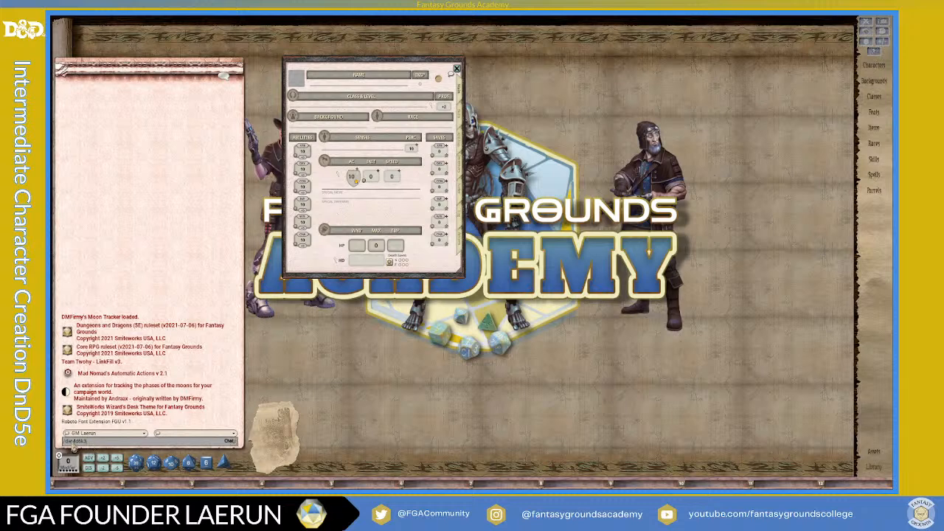
Store the 4d6k3 dice roll command in the third hotkey slot and clear the chat log
drag(73, 441, 233, 485)
right_click(182, 270)
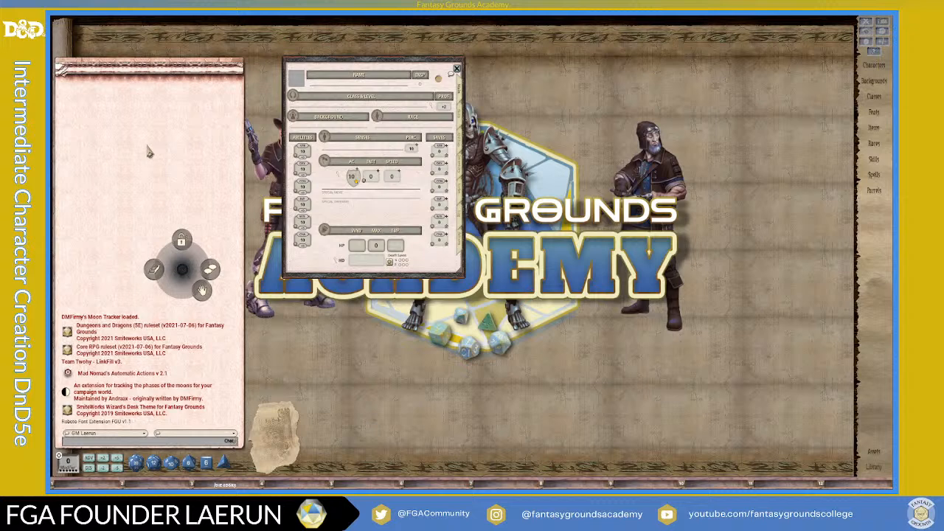
click(152, 271)
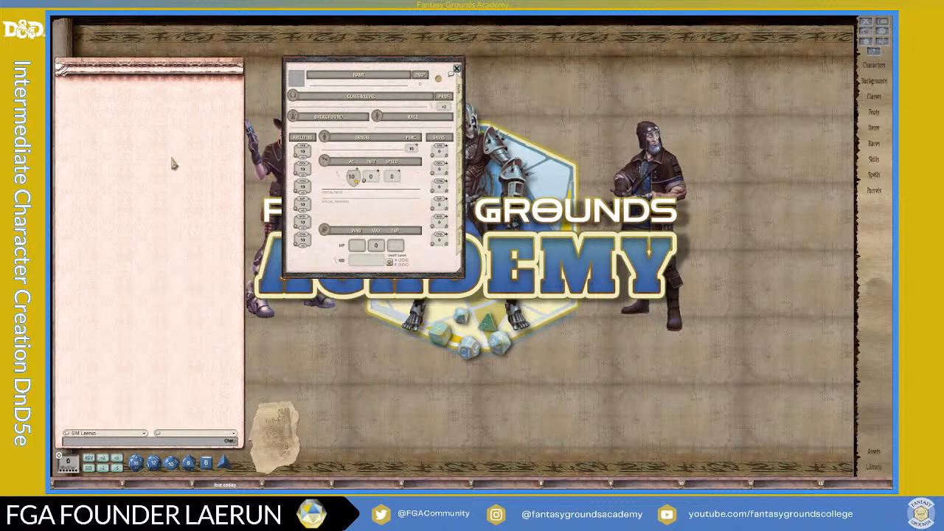
Roll the stored 4d6k3 command six times to generate the character's ability scores
click(234, 486)
click(234, 487)
click(235, 487)
click(235, 487)
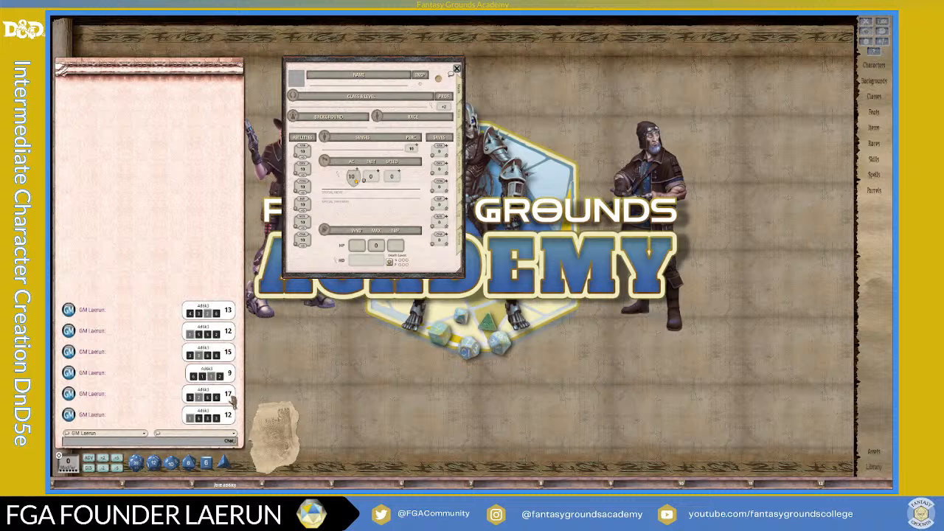
Assign the rolled scores on the character sheet: Strength 13, Dexterity 17, Constitution 12, Intelligence 9, Wisdom 15 and Charisma 12
drag(230, 398, 304, 171)
drag(229, 313, 302, 151)
drag(230, 373, 307, 208)
drag(226, 423, 303, 188)
drag(228, 416, 304, 240)
drag(225, 351, 303, 221)
drag(382, 65, 358, 69)
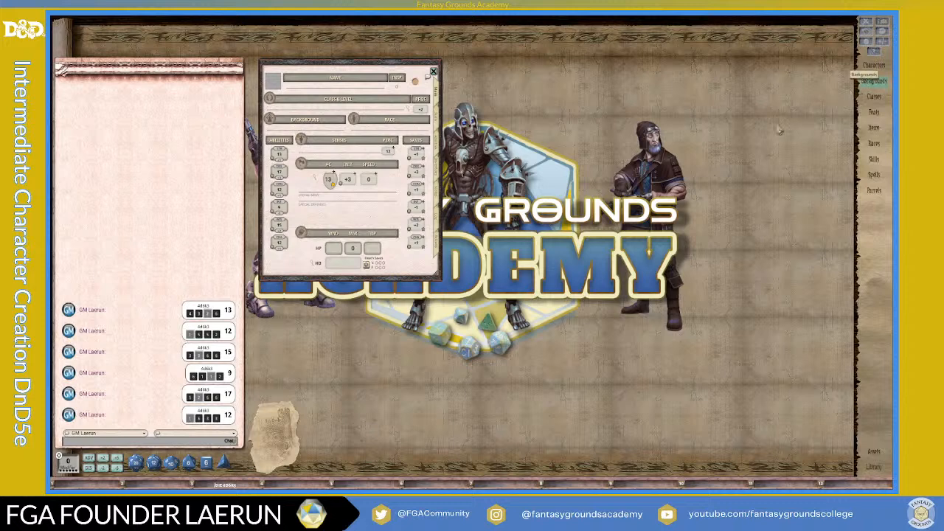
Open the Backgrounds list beside the character sheet and look through the available backgrounds
click(873, 80)
drag(655, 88, 483, 93)
scroll(525, 175, down, 2)
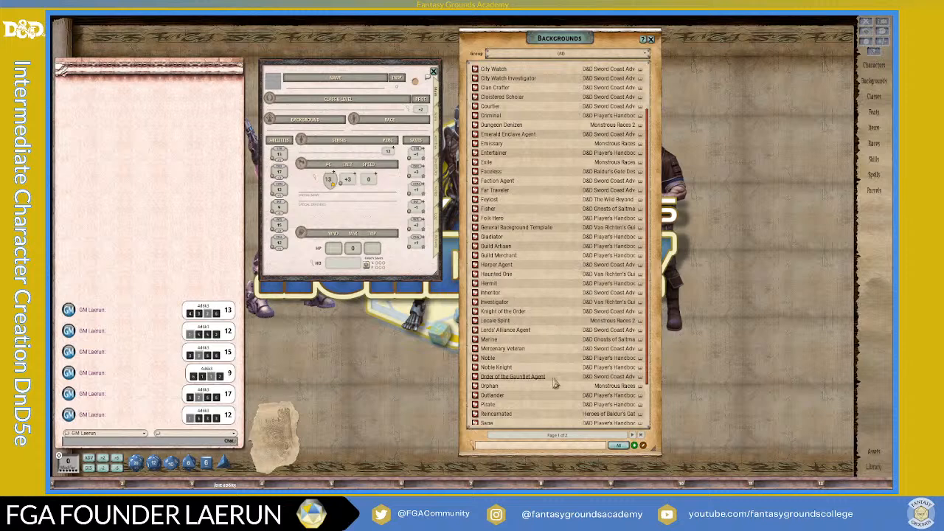
scroll(556, 383, down, 3)
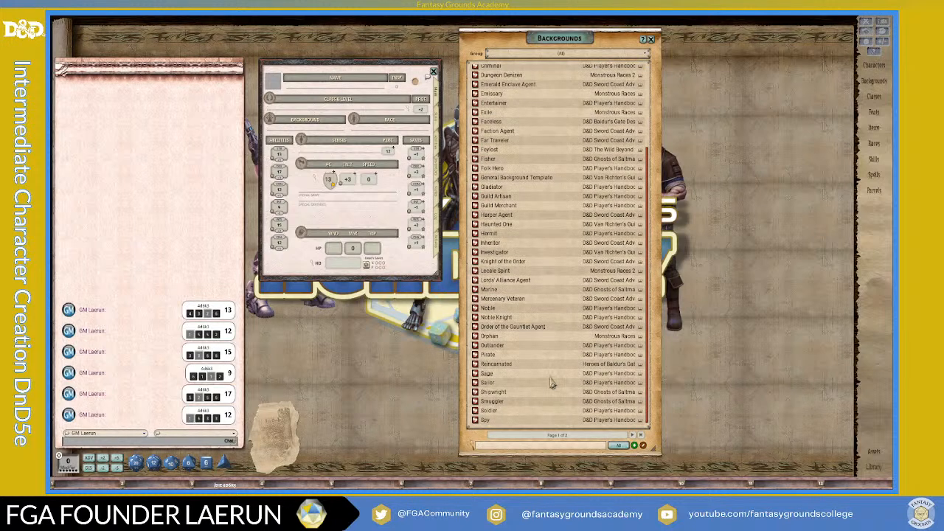
scroll(549, 383, up, 5)
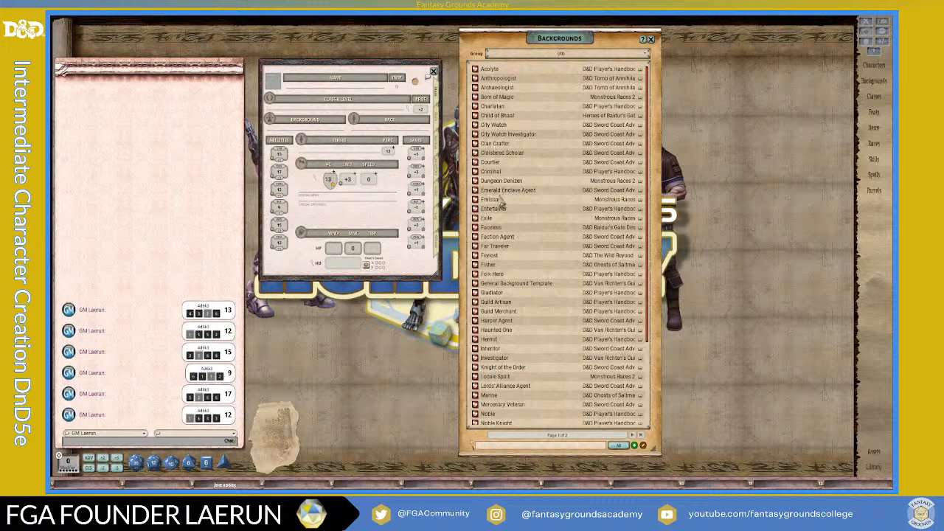
Read the Emerald Enclave Agent background's description, skills, equipment and suggested characteristics, and close it
click(476, 192)
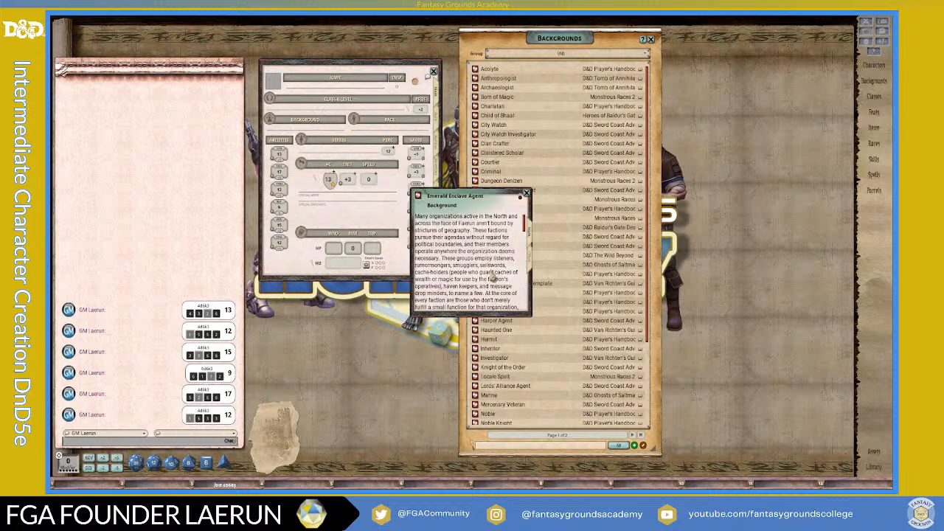
scroll(492, 273, down, 5)
scroll(492, 274, down, 6)
scroll(491, 274, down, 10)
scroll(493, 278, down, 2)
scroll(494, 278, down, 8)
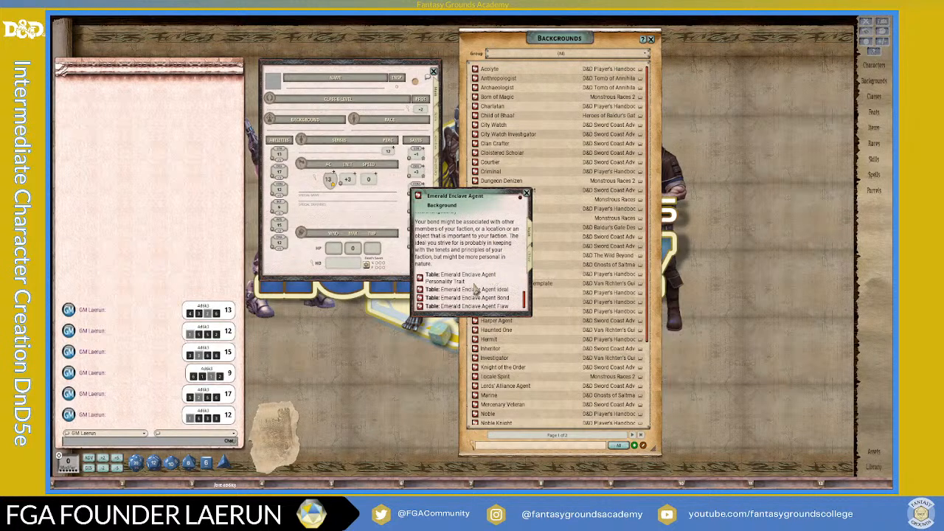
scroll(476, 291, up, 1)
scroll(477, 290, up, 3)
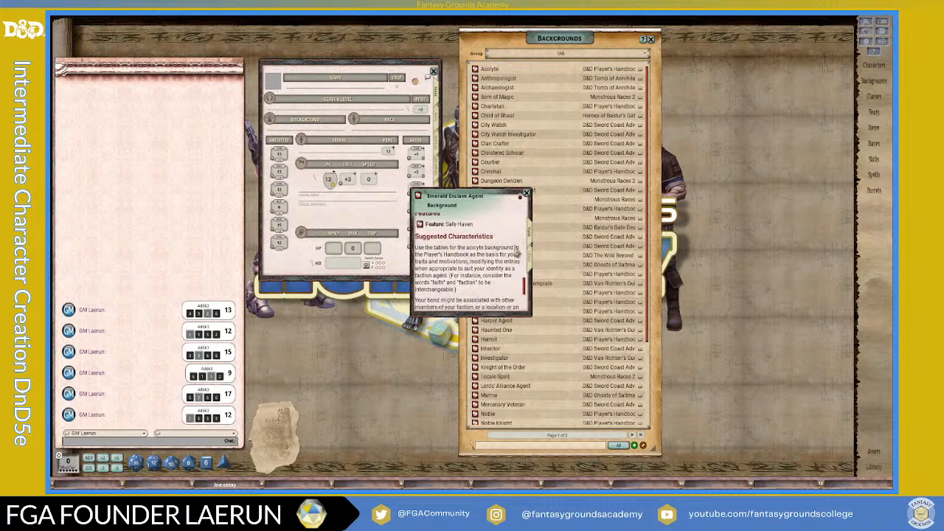
scroll(532, 258, up, 5)
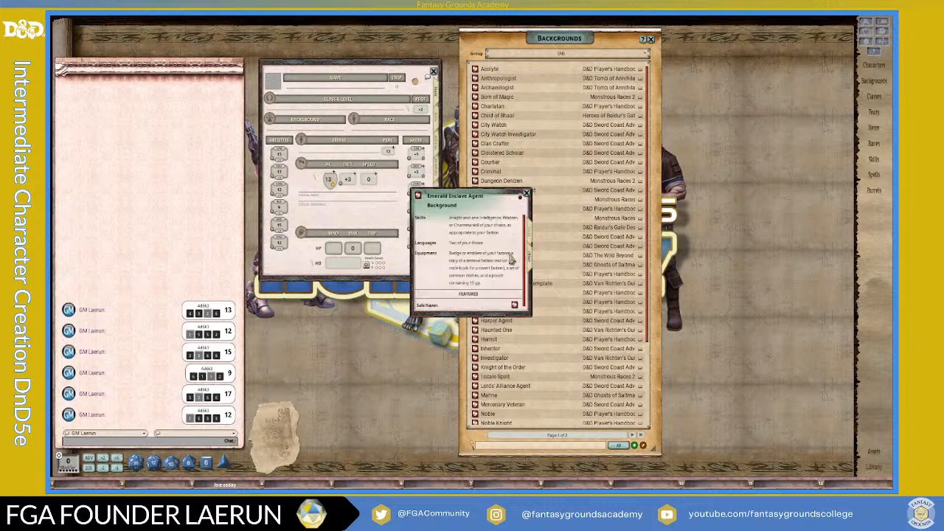
scroll(507, 256, down, 1)
scroll(505, 257, up, 1)
click(527, 194)
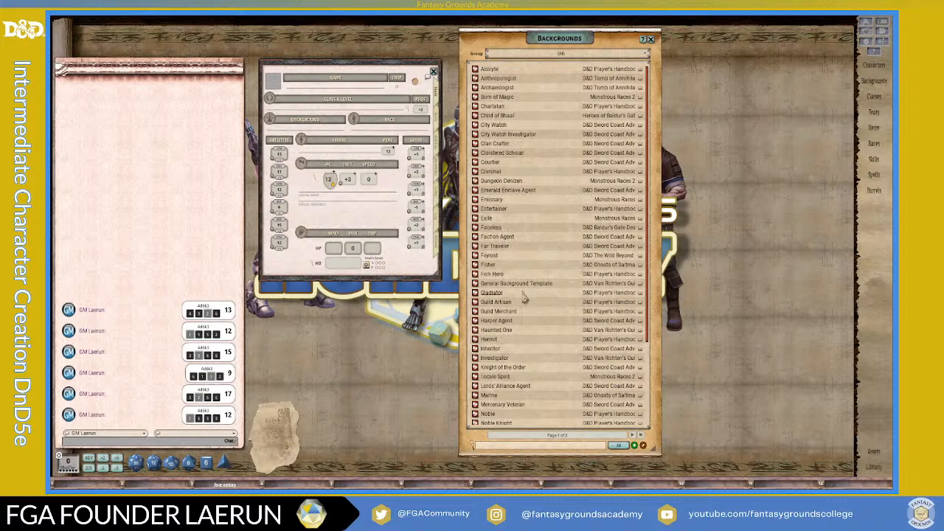
Add the Far Traveler background to the character sheet and move the Backgrounds list aside
scroll(523, 331, down, 1)
scroll(534, 348, up, 1)
drag(278, 129, 279, 131)
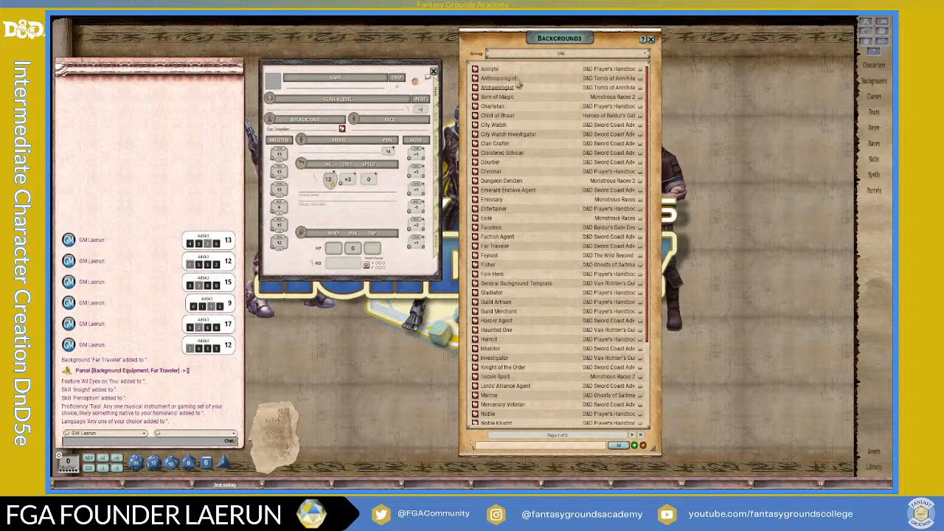
drag(548, 51, 638, 51)
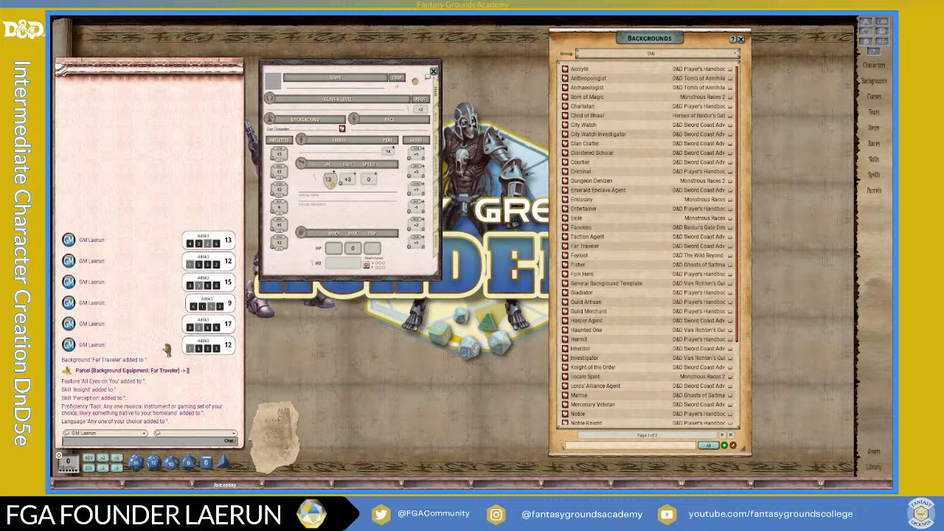
Review the character sheet's weapons, features, proficiencies, languages and skills, and return to its main page
click(437, 246)
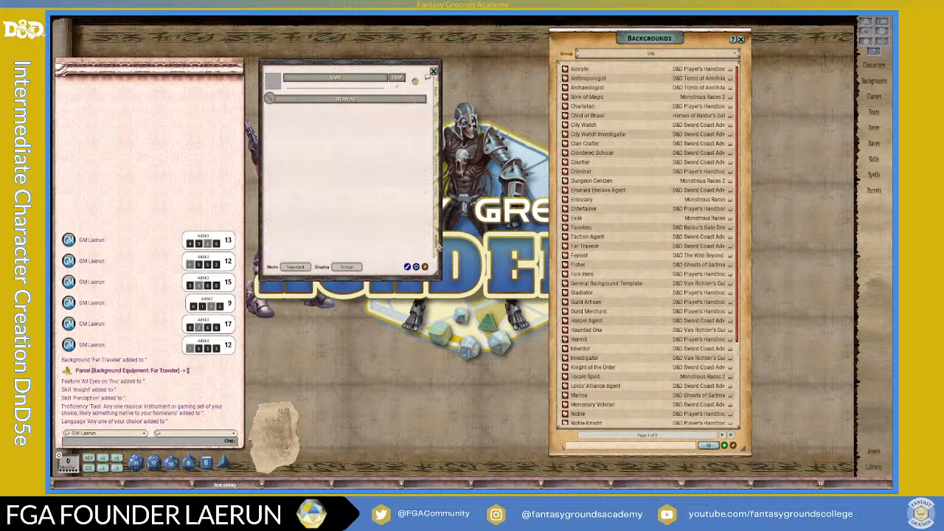
click(438, 152)
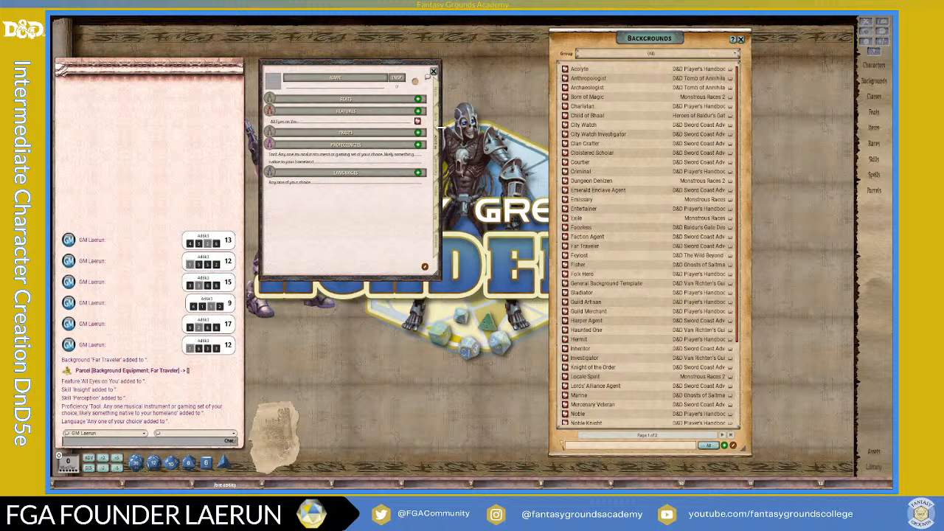
click(438, 123)
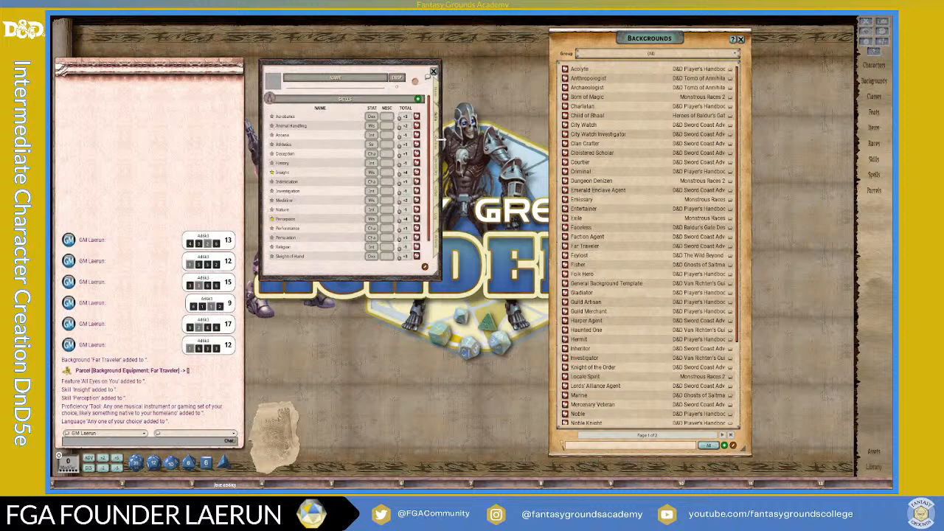
click(438, 144)
click(441, 126)
click(437, 91)
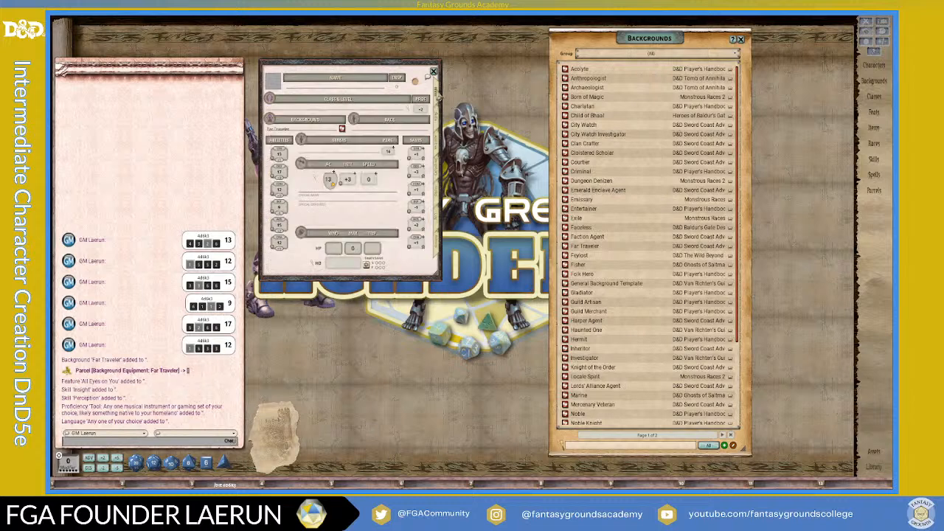
Close the Backgrounds list and open the Races list beside the character sheet
scroll(627, 215, down, 3)
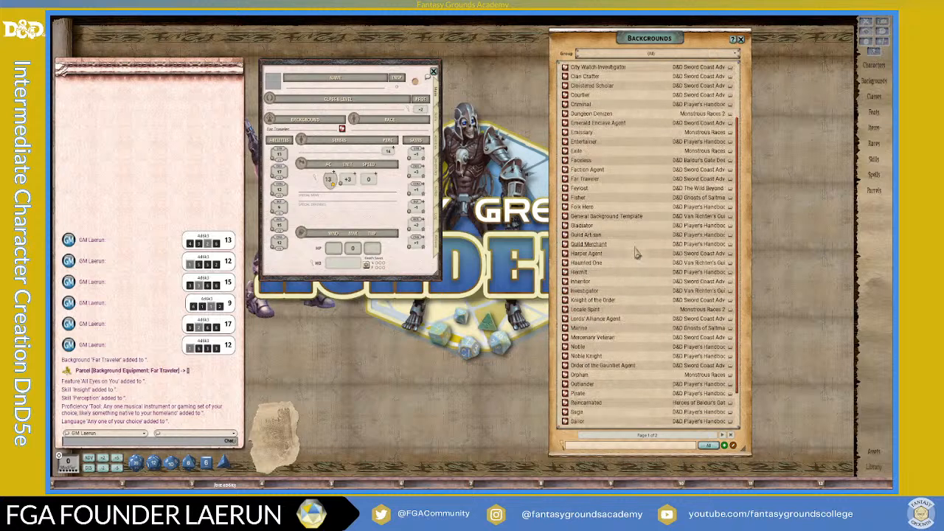
click(741, 39)
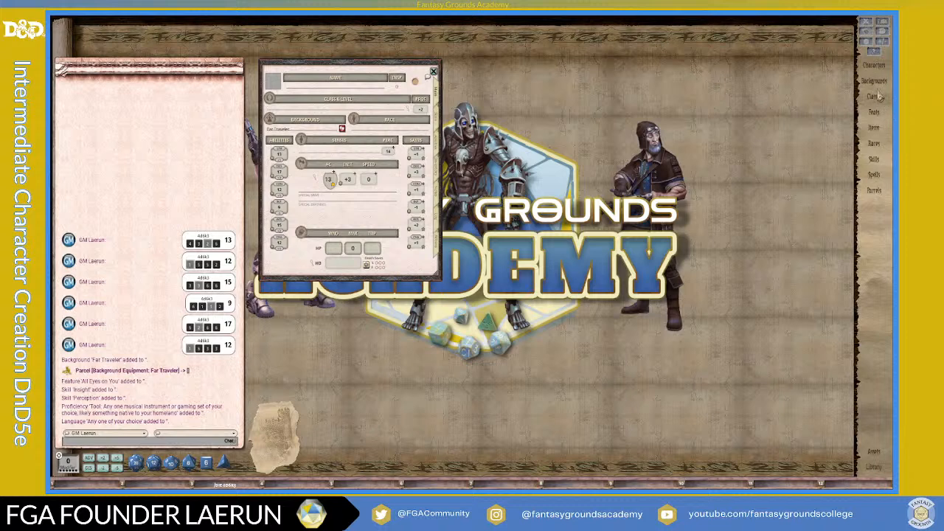
click(877, 146)
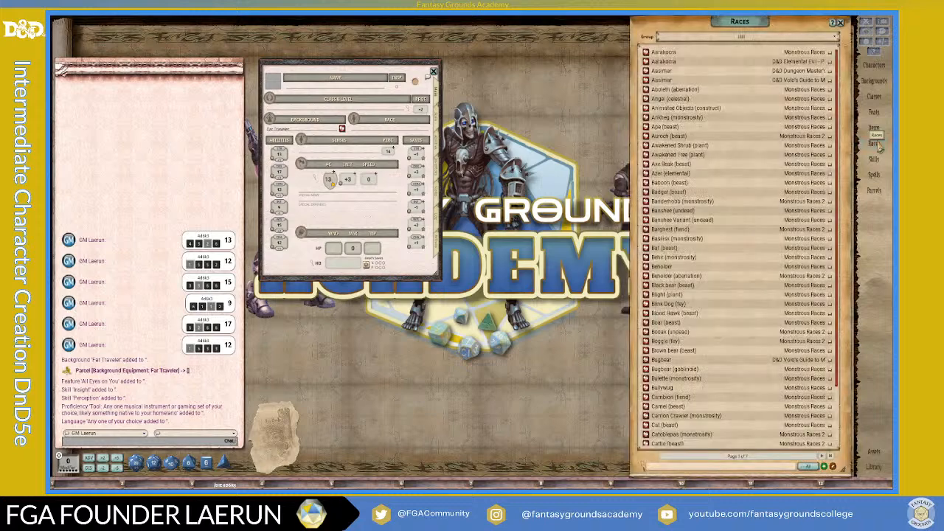
drag(738, 23, 587, 21)
Find the Player's Handbook Human-Variant race on the fourth page of the Races list and add it to the character sheet
scroll(551, 225, down, 2)
scroll(553, 244, down, 2)
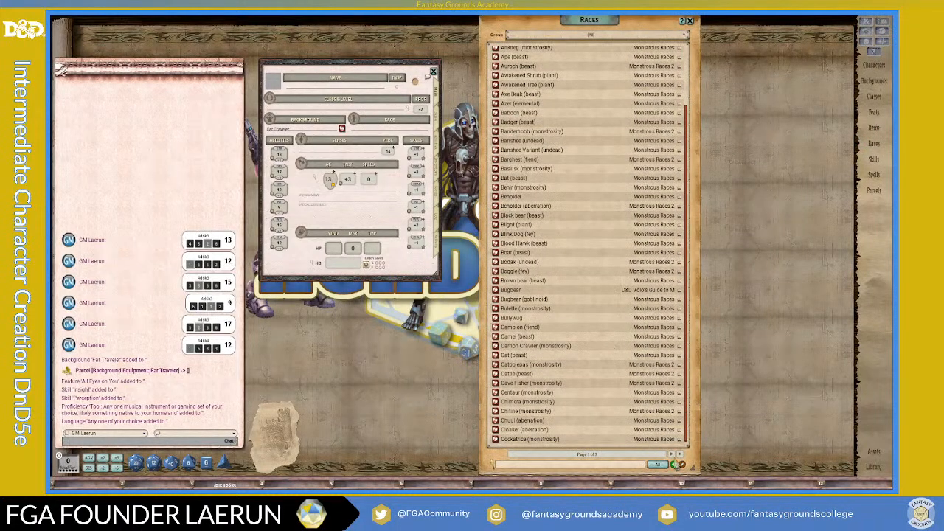
click(679, 454)
scroll(566, 354, down, 3)
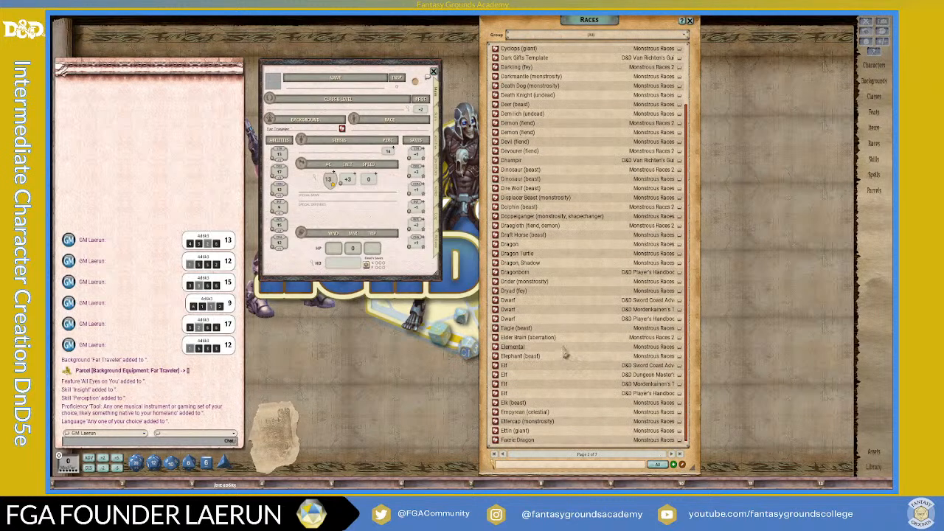
scroll(566, 362, down, 2)
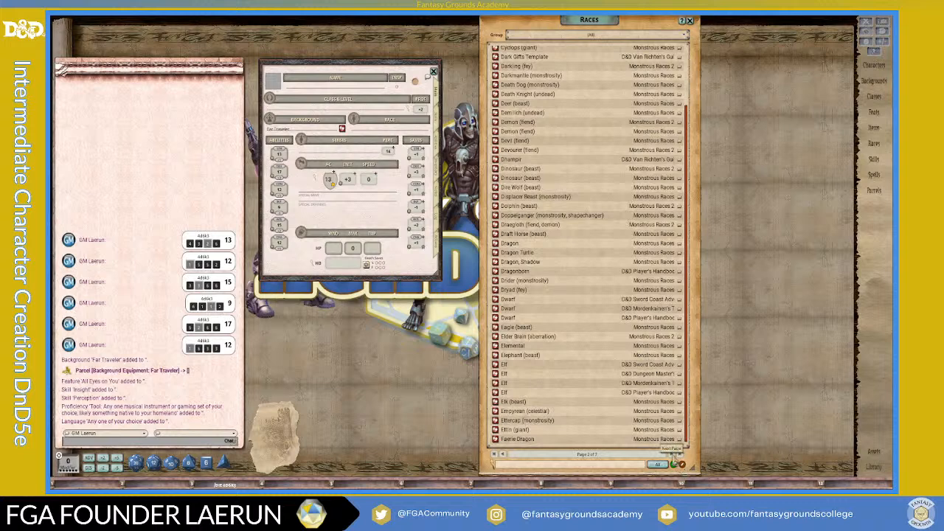
click(679, 454)
scroll(537, 269, down, 3)
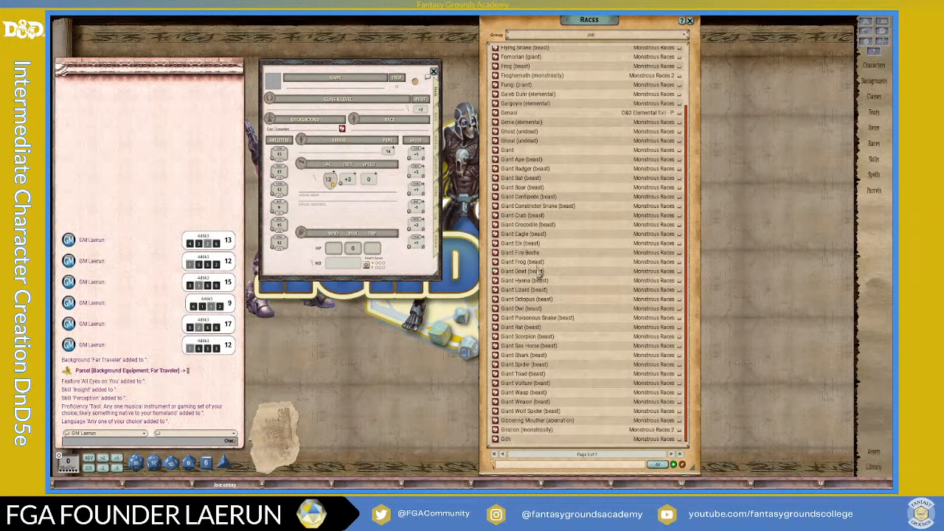
click(676, 454)
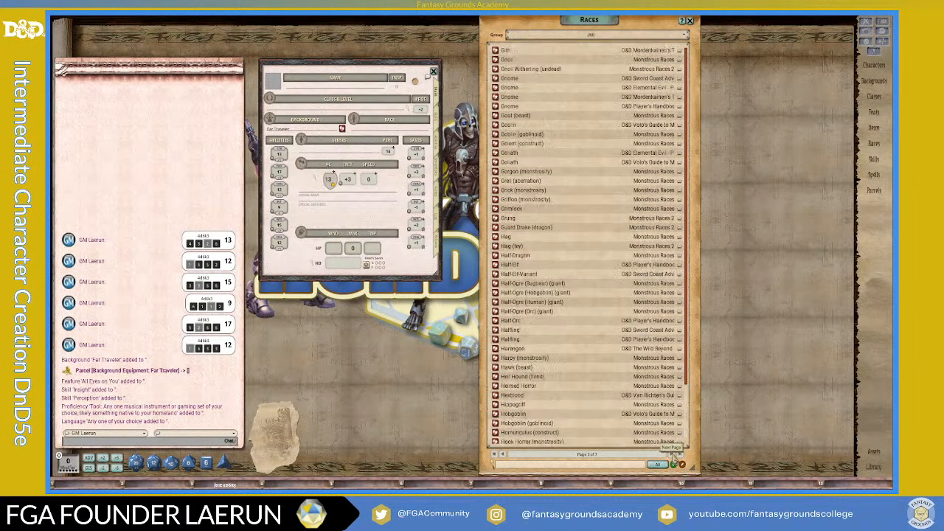
scroll(598, 383, down, 3)
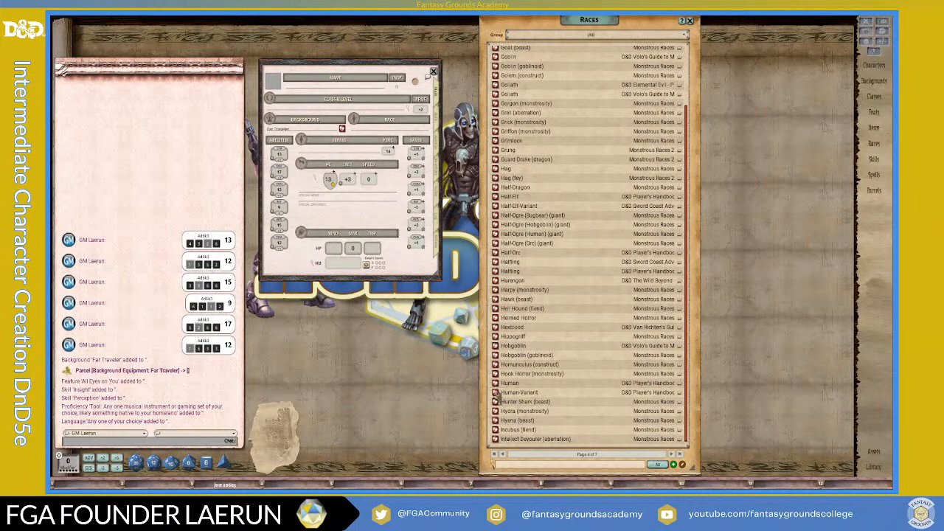
drag(496, 394, 373, 130)
Close the Races list and choose Strength and Constitution as the two abilities to increase by 1
drag(553, 167, 347, 253)
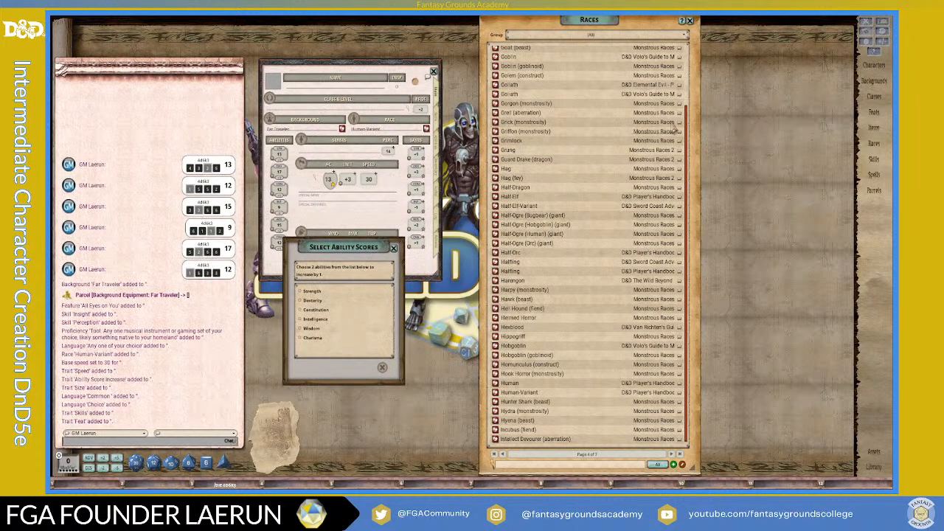
click(690, 21)
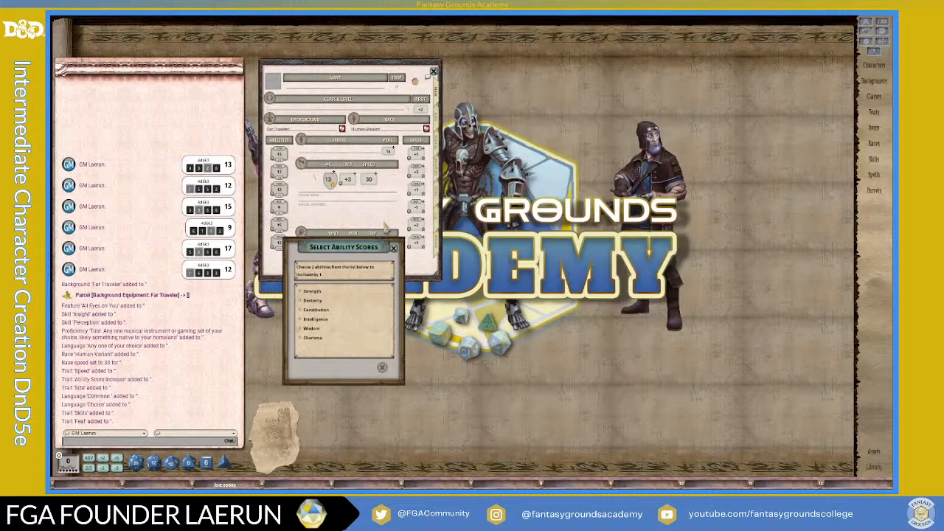
drag(352, 246, 519, 117)
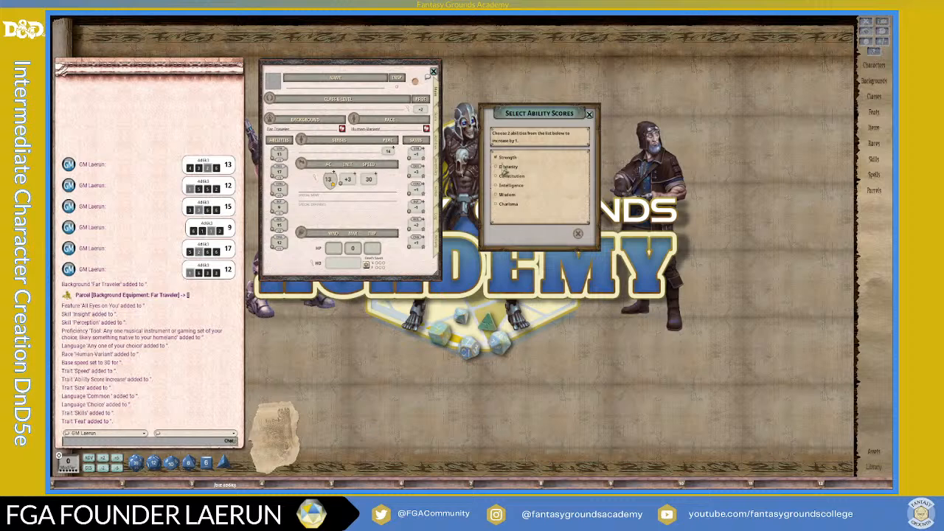
click(496, 177)
click(566, 234)
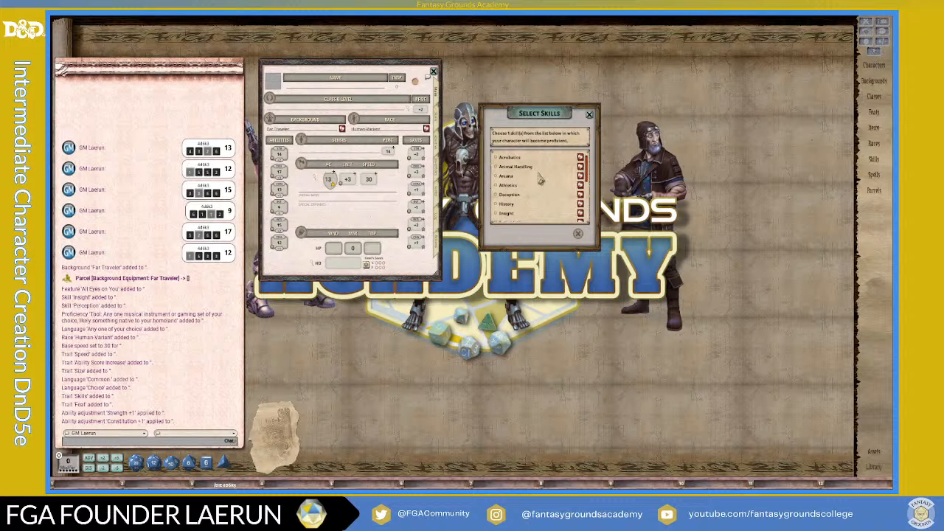
Compare the selectable racial skills with the proficiencies already marked in the character sheet's skill list
scroll(530, 177, down, 2)
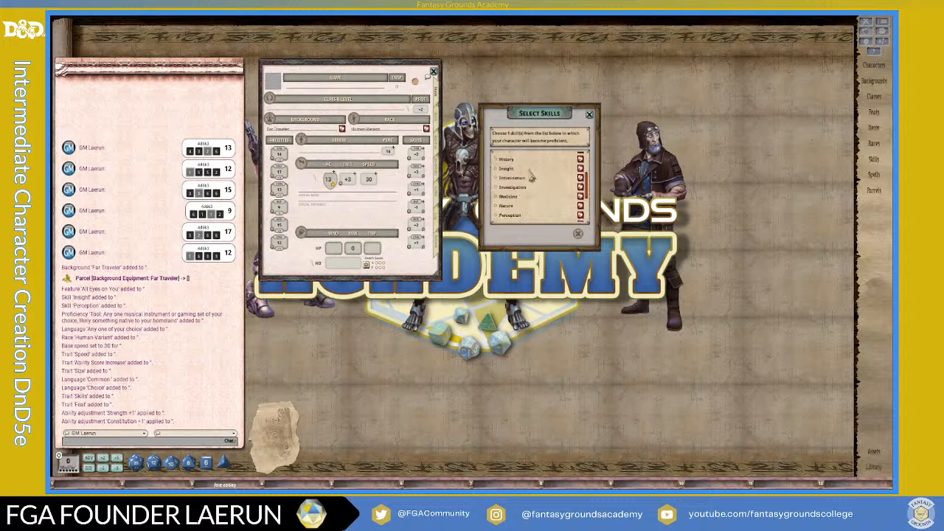
drag(546, 112, 553, 93)
scroll(568, 149, up, 1)
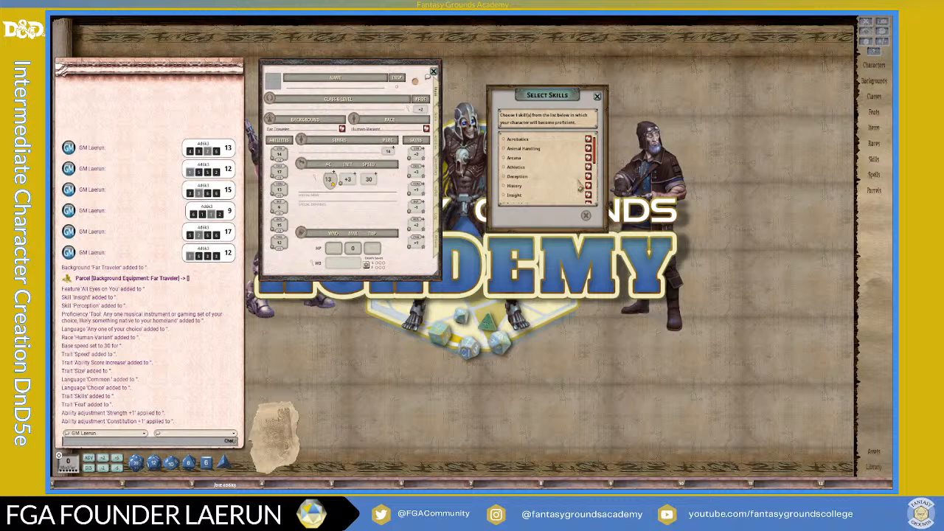
scroll(548, 179, down, 1)
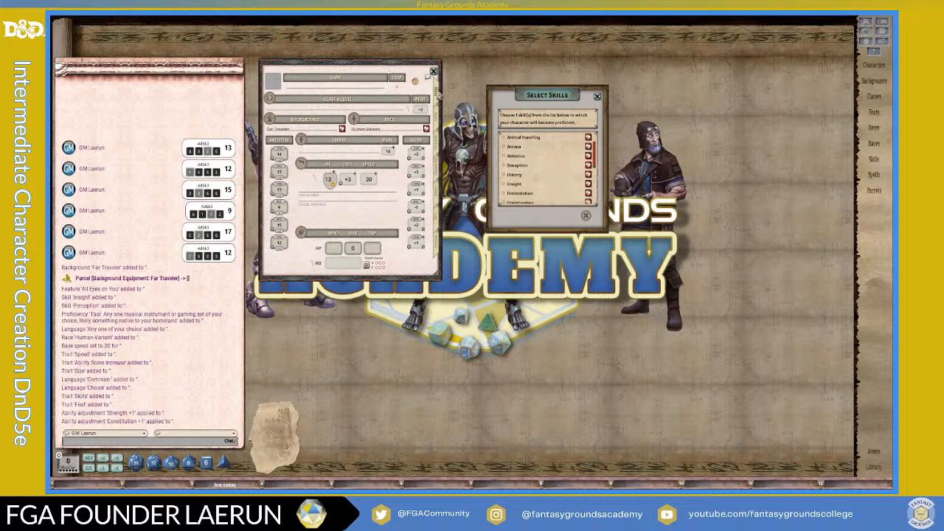
click(438, 111)
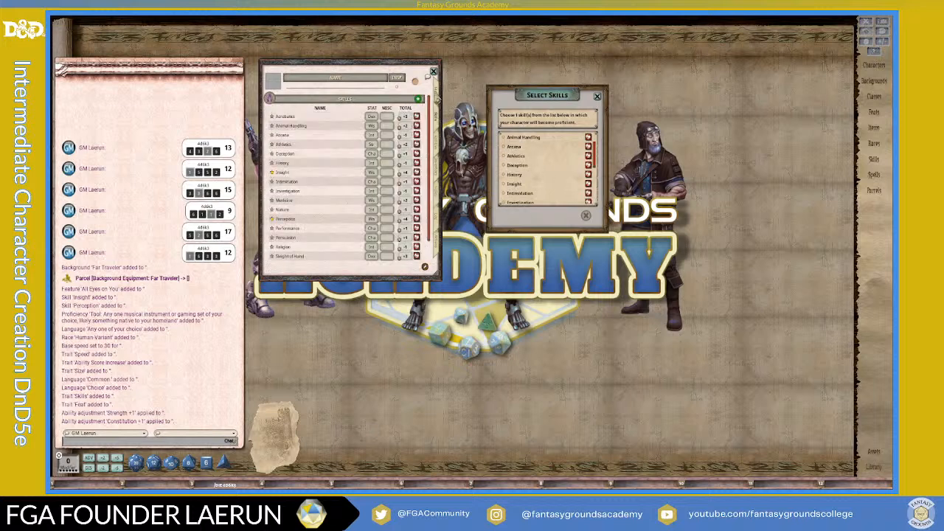
click(438, 95)
scroll(531, 181, down, 7)
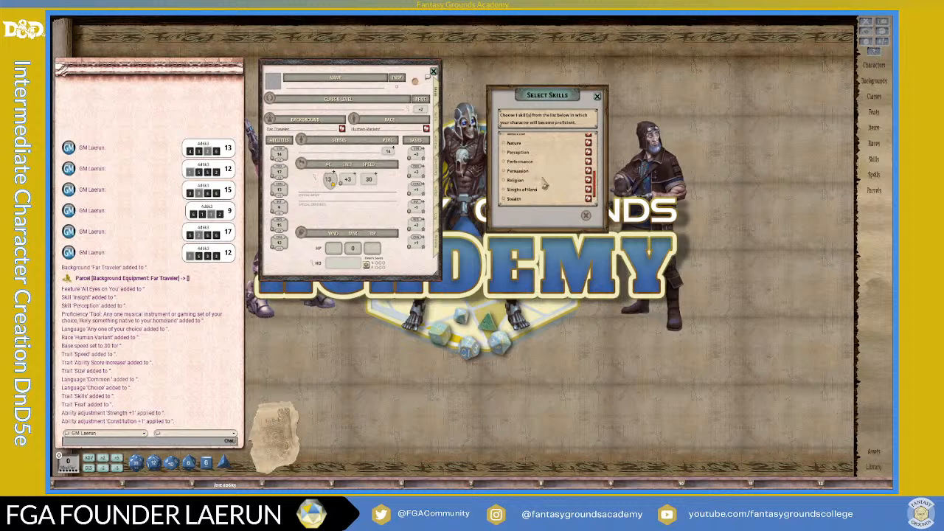
click(440, 118)
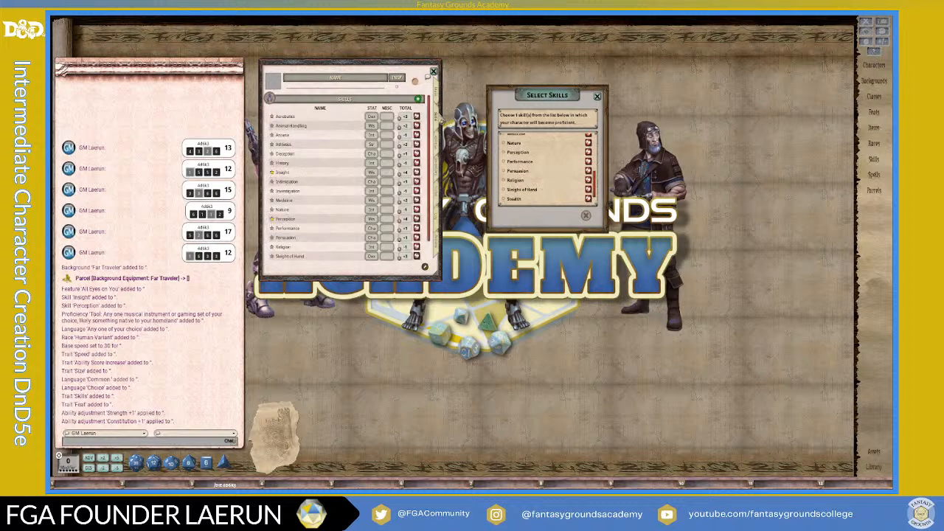
scroll(346, 191, down, 1)
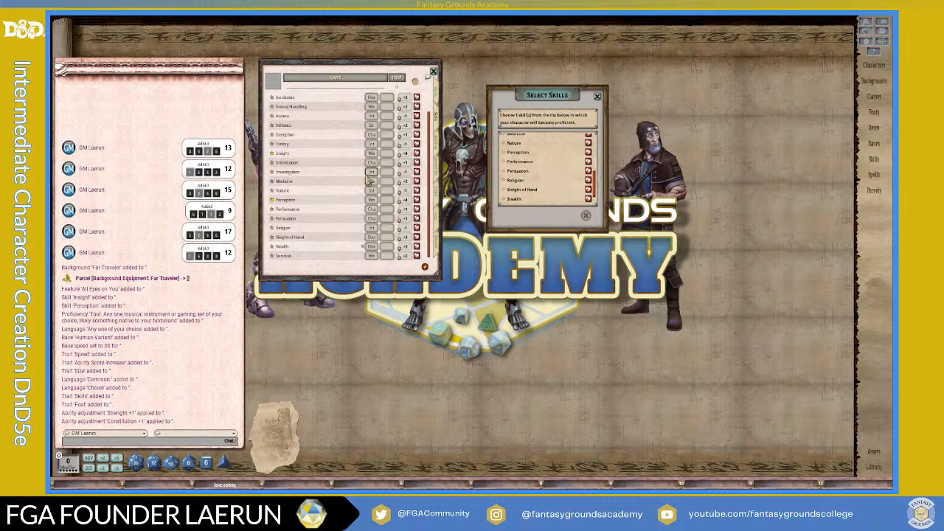
scroll(567, 195, up, 6)
Choose Stealth as the race's skill proficiency and confirm the selection
scroll(566, 195, down, 5)
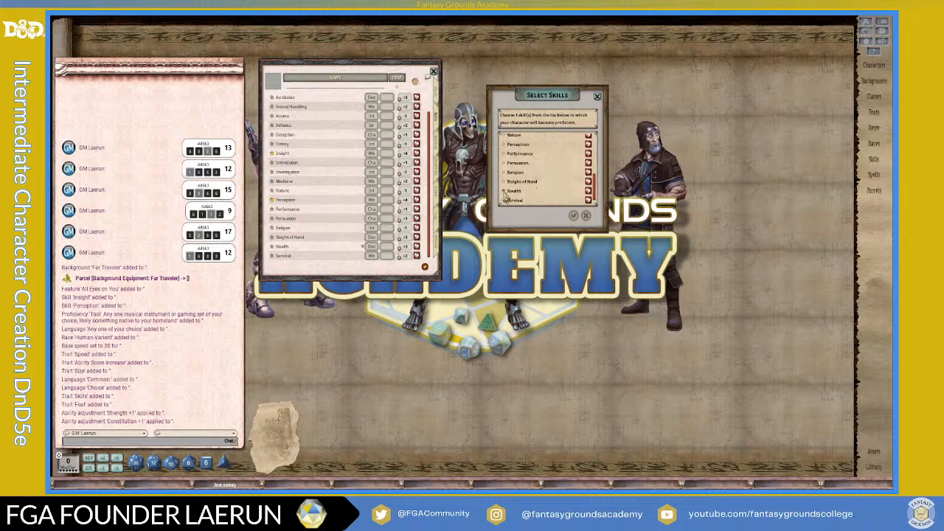
scroll(538, 188, up, 6)
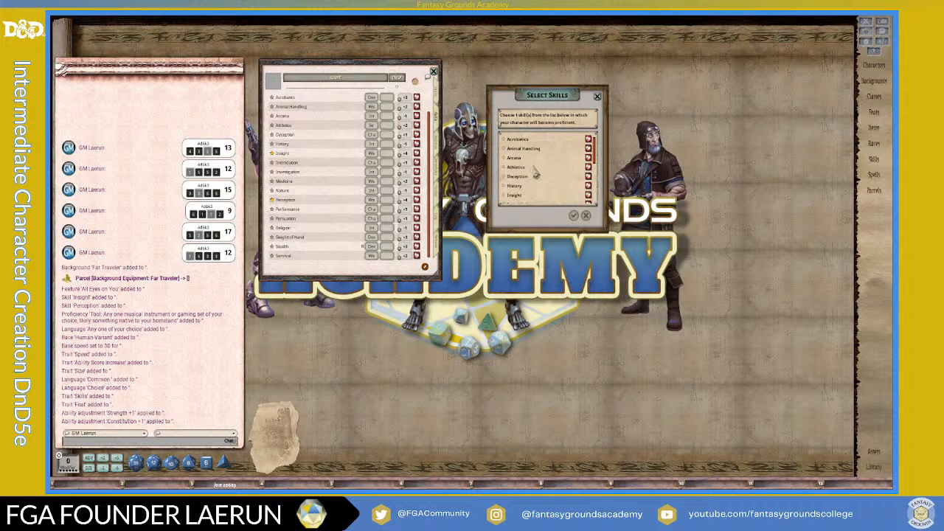
scroll(348, 175, up, 1)
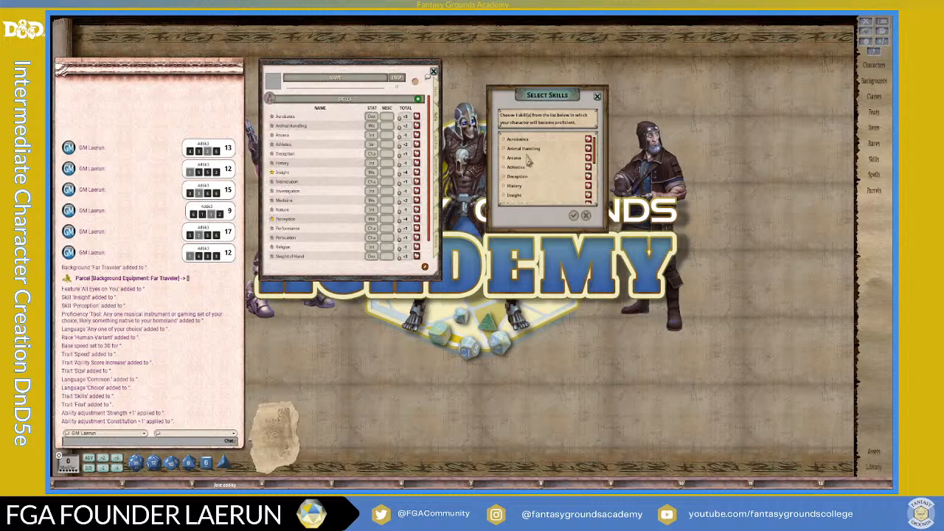
scroll(547, 188, down, 1)
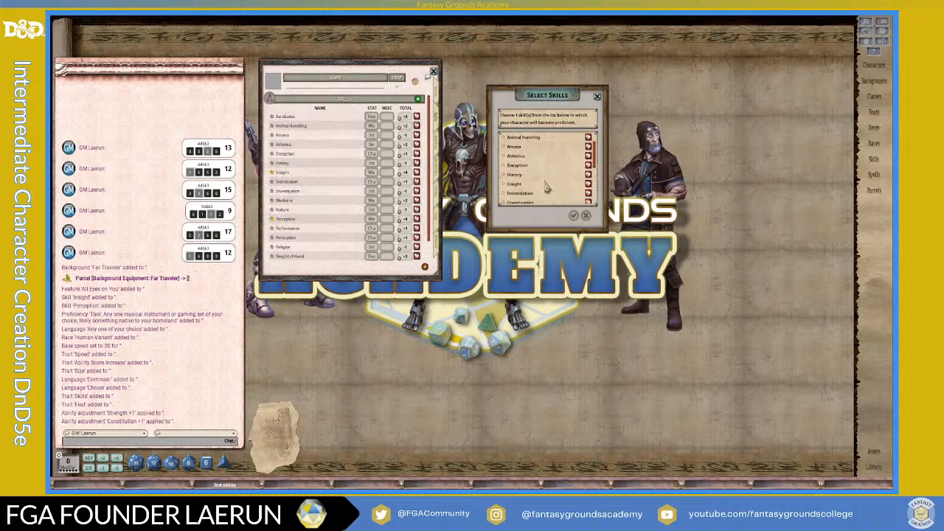
scroll(547, 188, down, 9)
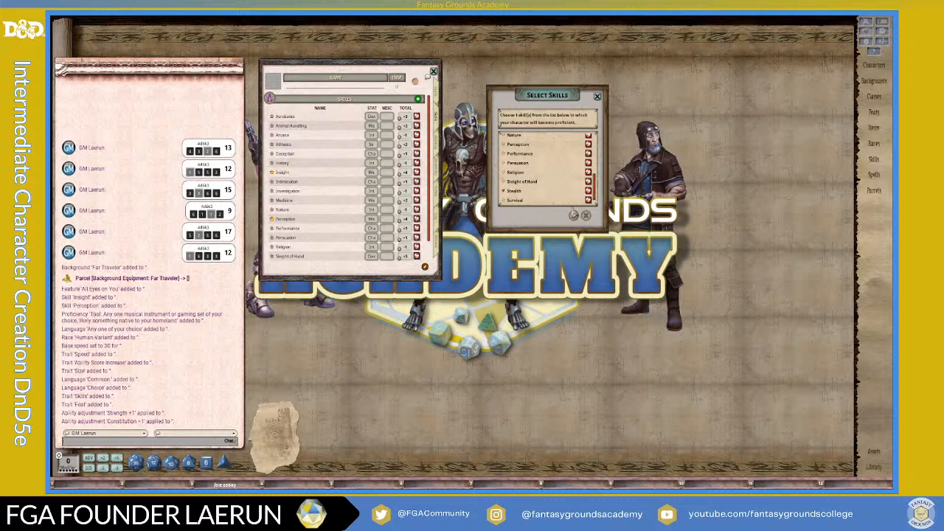
click(574, 214)
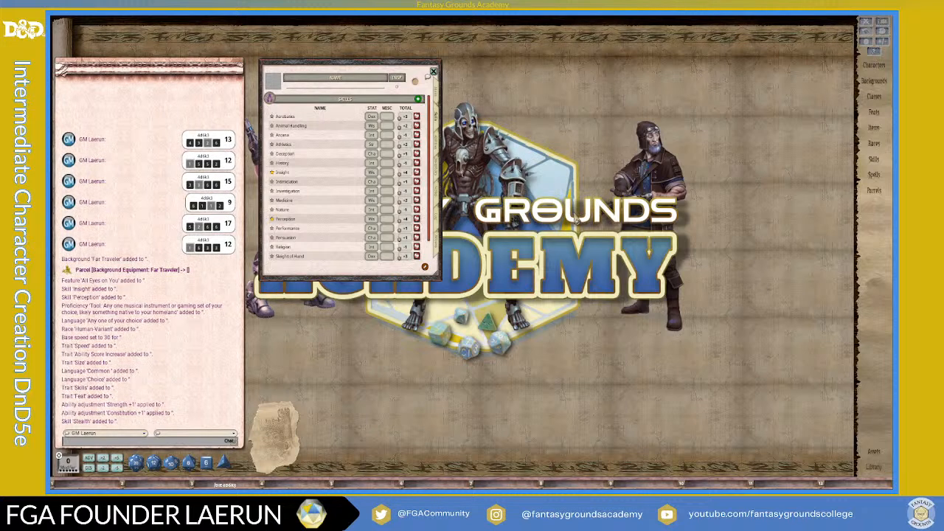
Check the updated skill proficiencies on the character sheet and return to its main page
scroll(328, 177, down, 1)
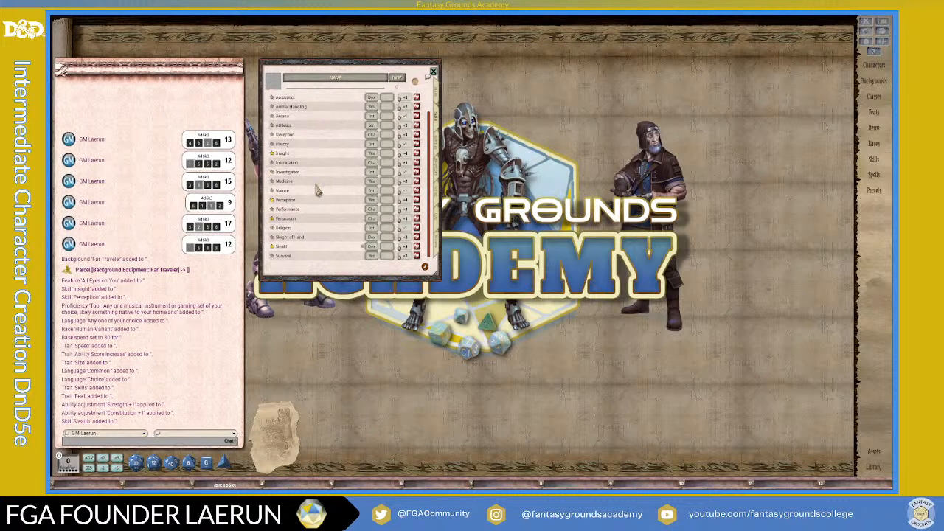
scroll(312, 164, up, 1)
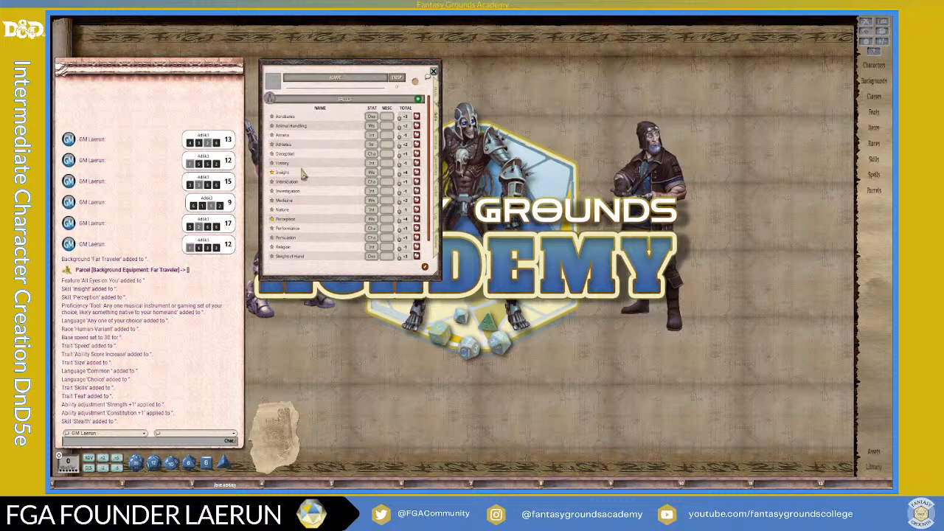
click(436, 94)
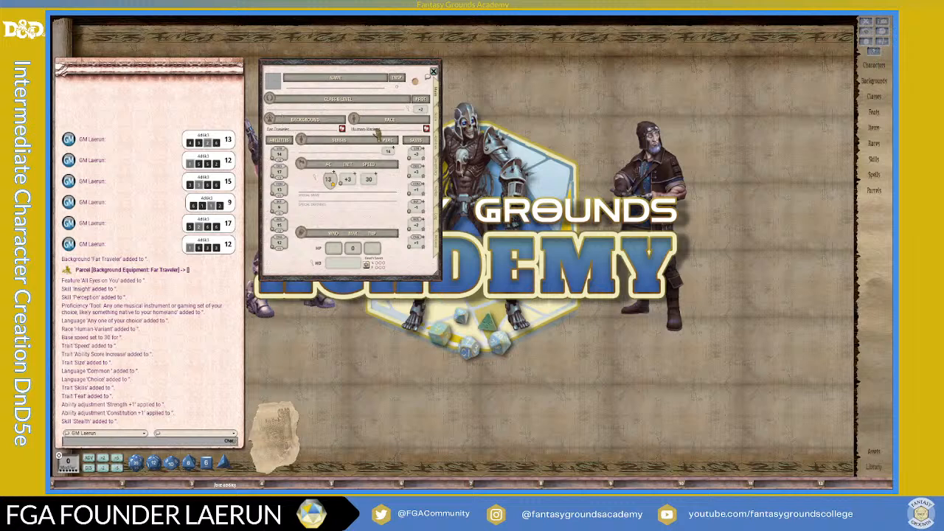
Open the character's class and level window beside the sheet and bring up the Classes list
click(410, 107)
drag(470, 204, 524, 66)
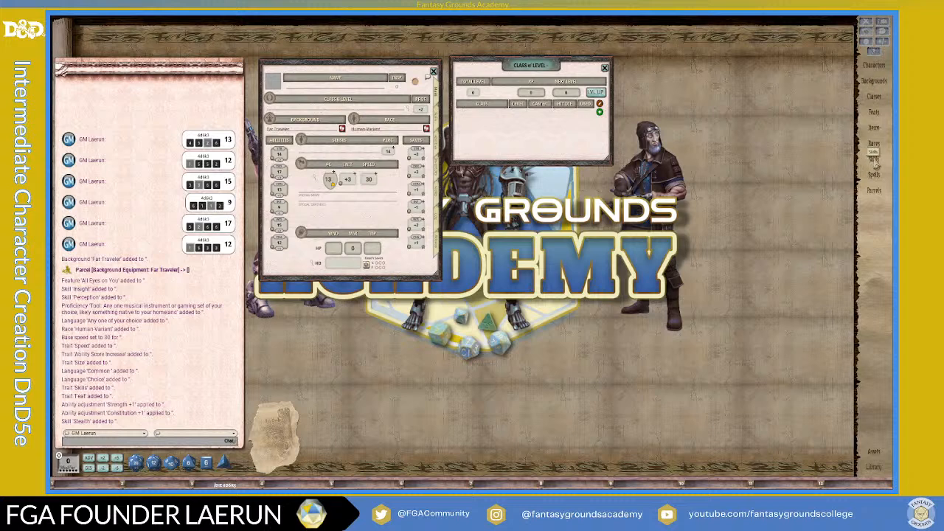
click(875, 96)
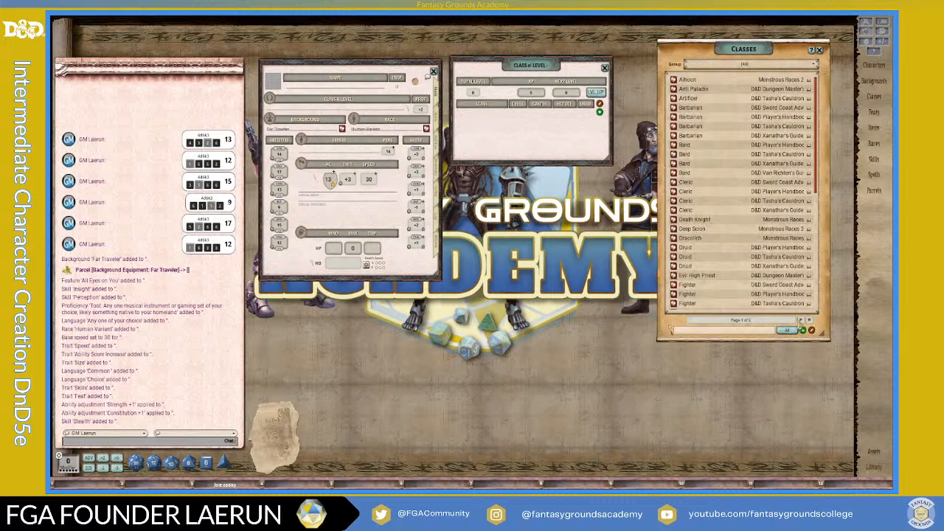
Find the Player's Handbook Ranger in the Classes list and add it to the character's class and level window
click(800, 319)
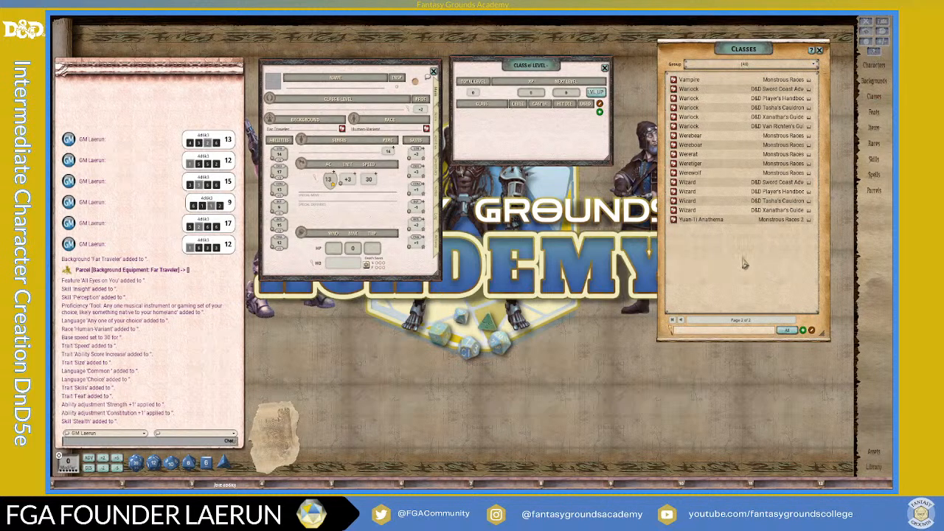
click(681, 319)
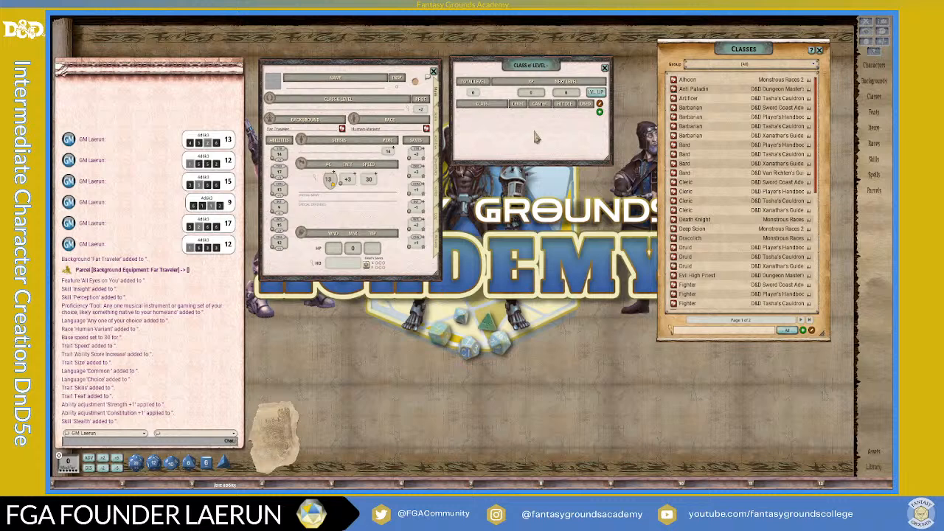
scroll(702, 232, down, 8)
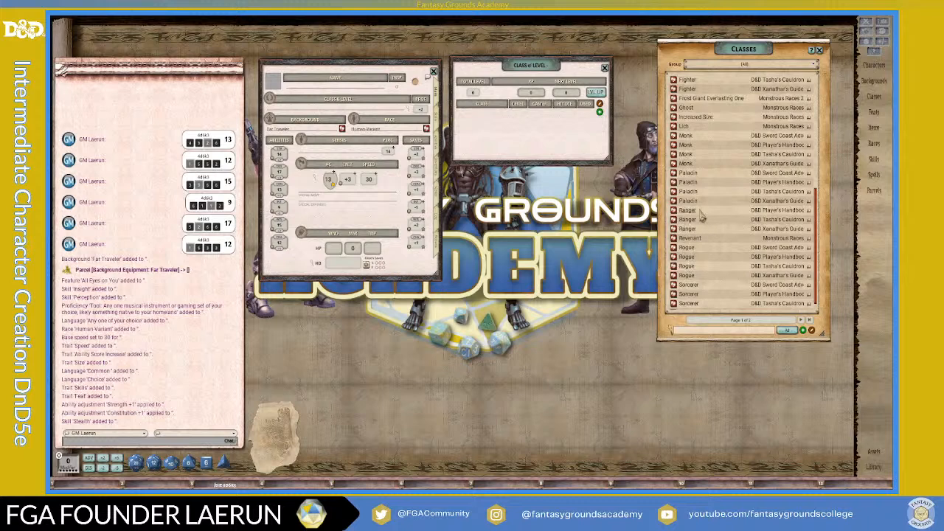
drag(673, 212, 477, 127)
drag(476, 126, 477, 127)
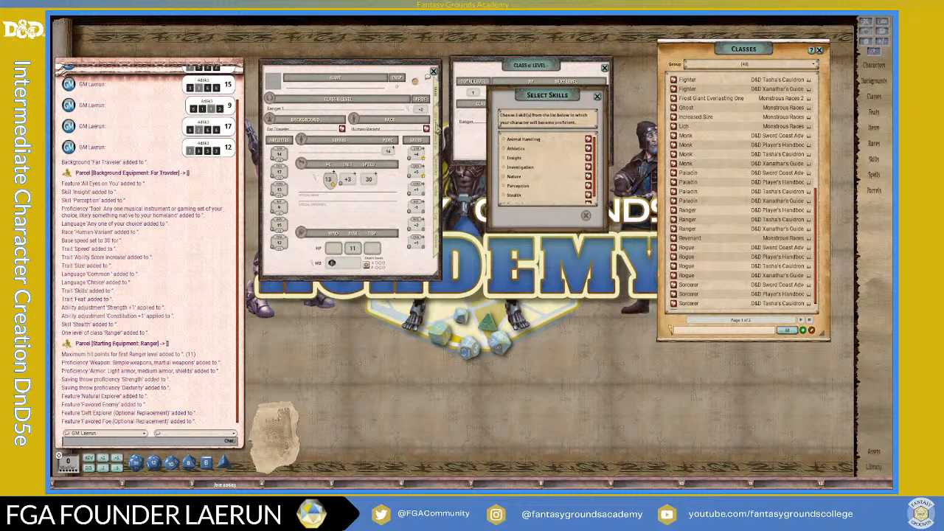
Choose Animal Handling, Nature and Survival as the Ranger's skill proficiencies, confirm them and check them in the character's skills list
click(437, 129)
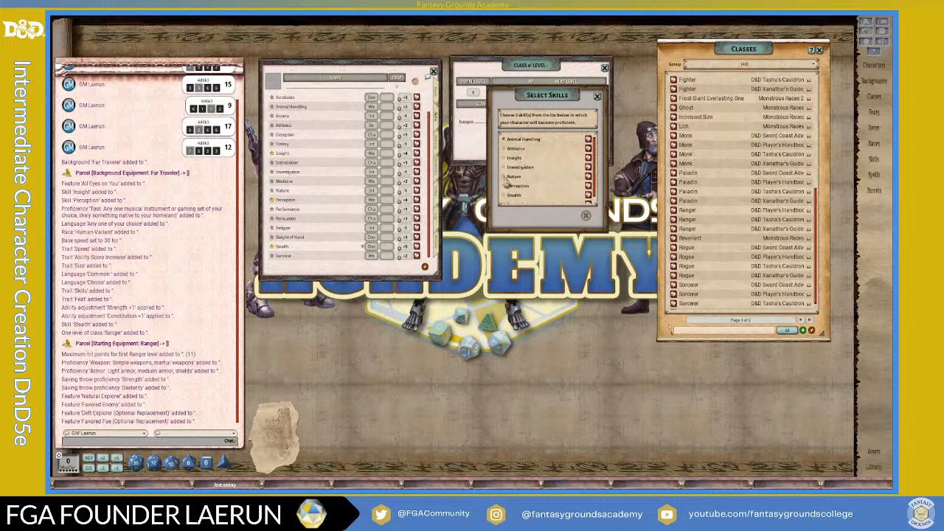
scroll(526, 186, down, 1)
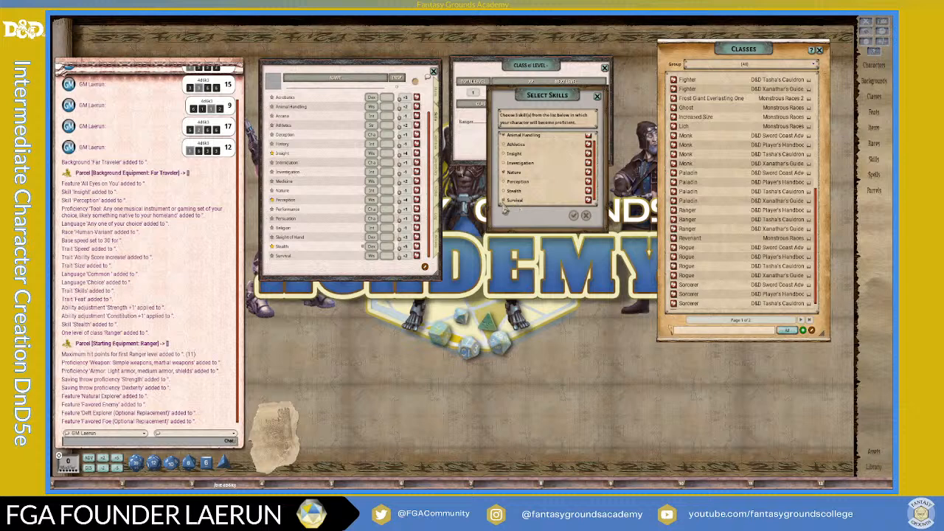
click(516, 201)
click(573, 215)
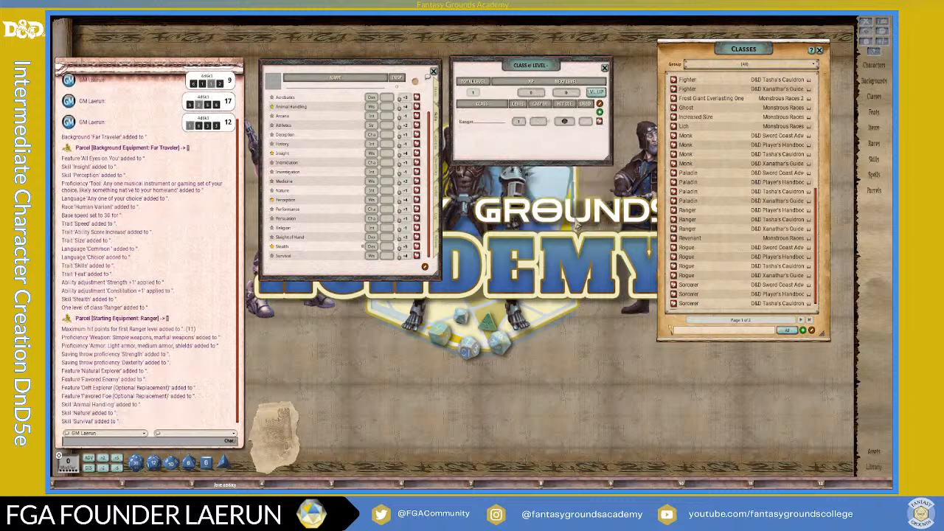
scroll(329, 194, up, 1)
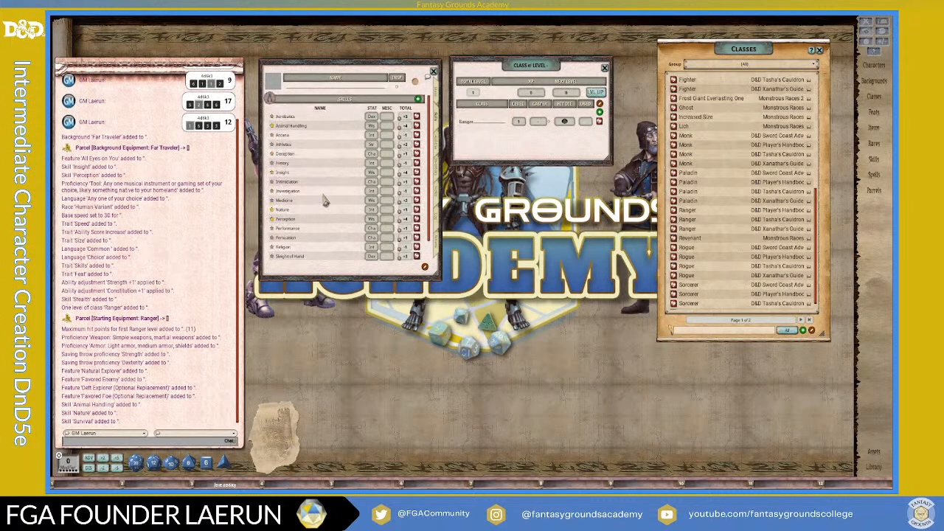
scroll(326, 203, down, 1)
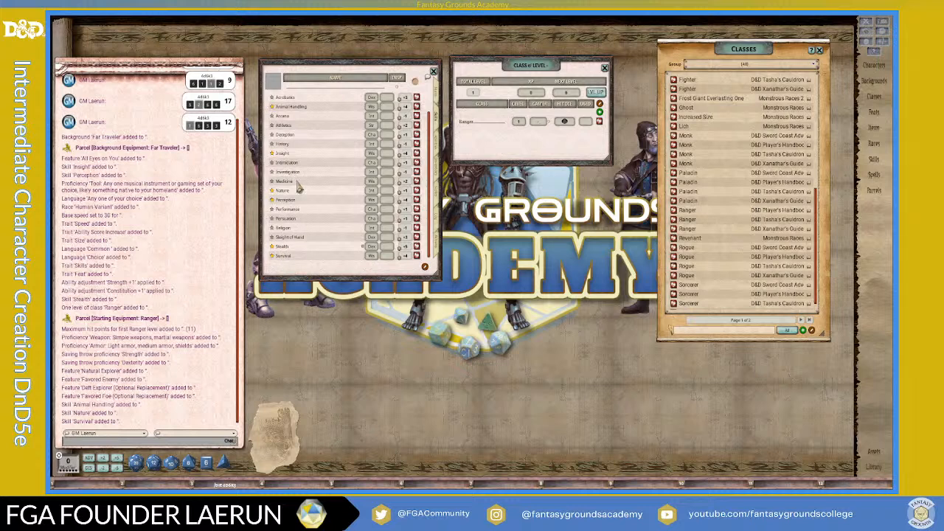
scroll(325, 153, up, 1)
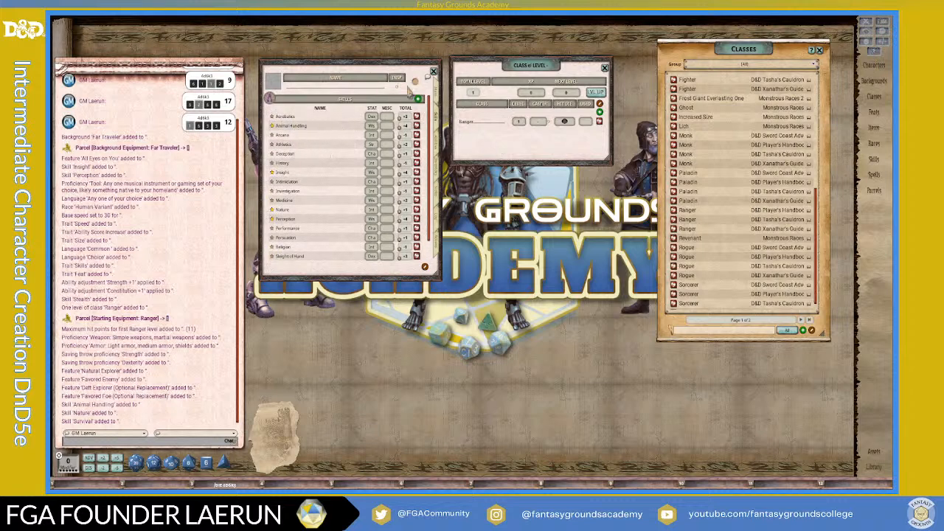
scroll(273, 219, down, 1)
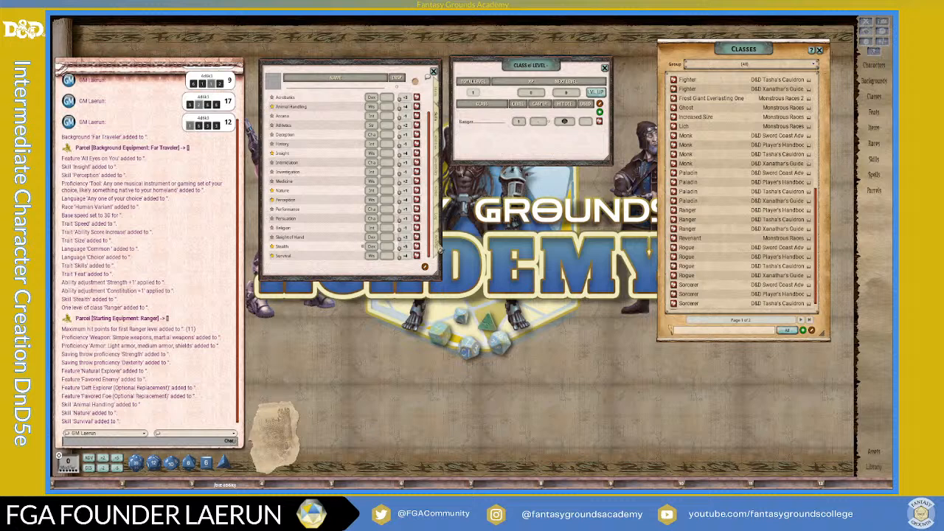
Collapse the effect details of Favored Enemy, Favored Foe, Natural Explorer, Crowbar and Torch on the character's actions page
click(438, 249)
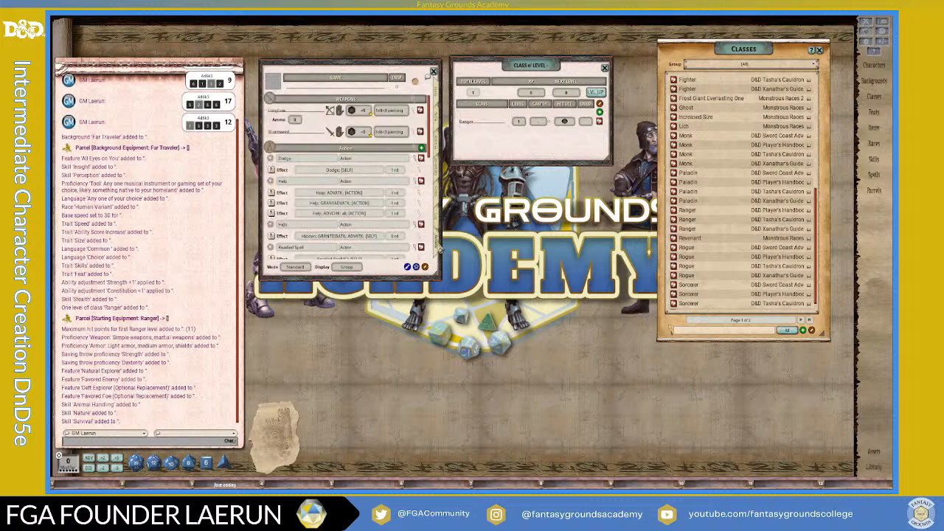
scroll(379, 197, down, 3)
scroll(379, 197, down, 5)
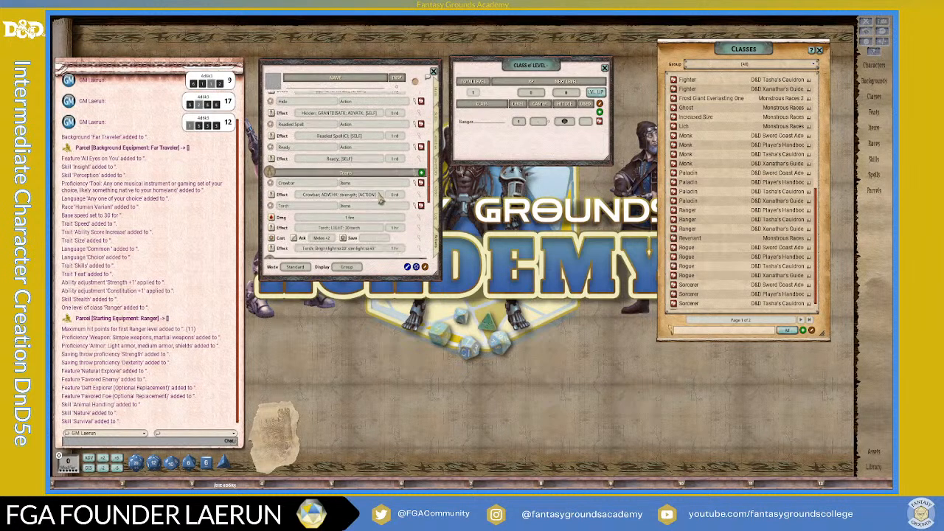
scroll(379, 197, down, 1)
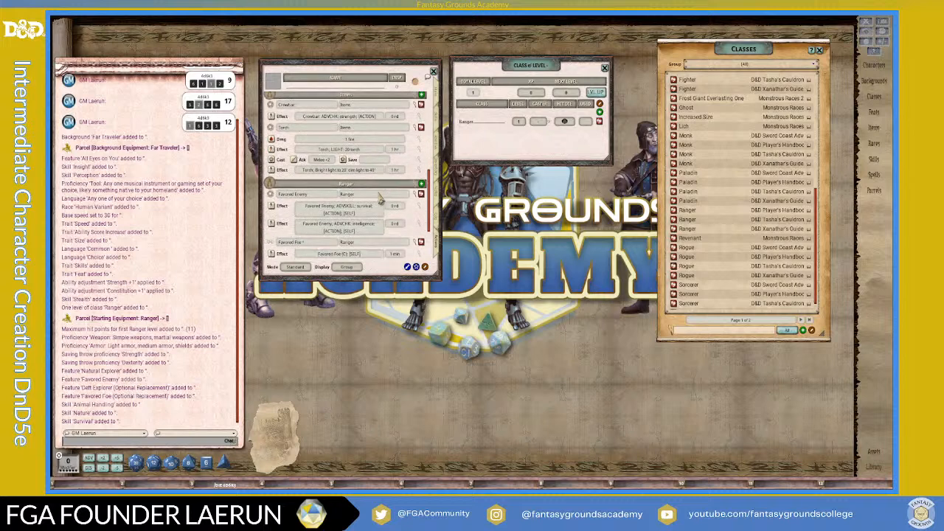
scroll(379, 198, down, 3)
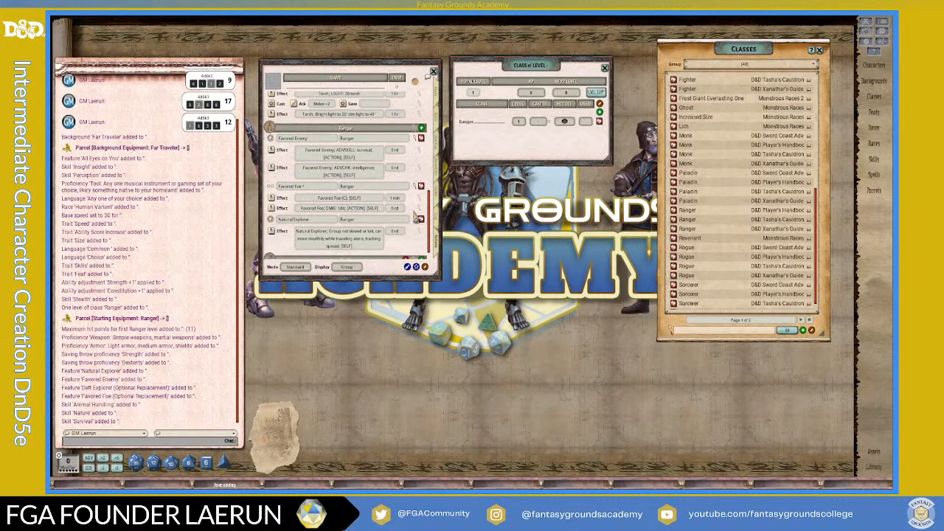
click(419, 140)
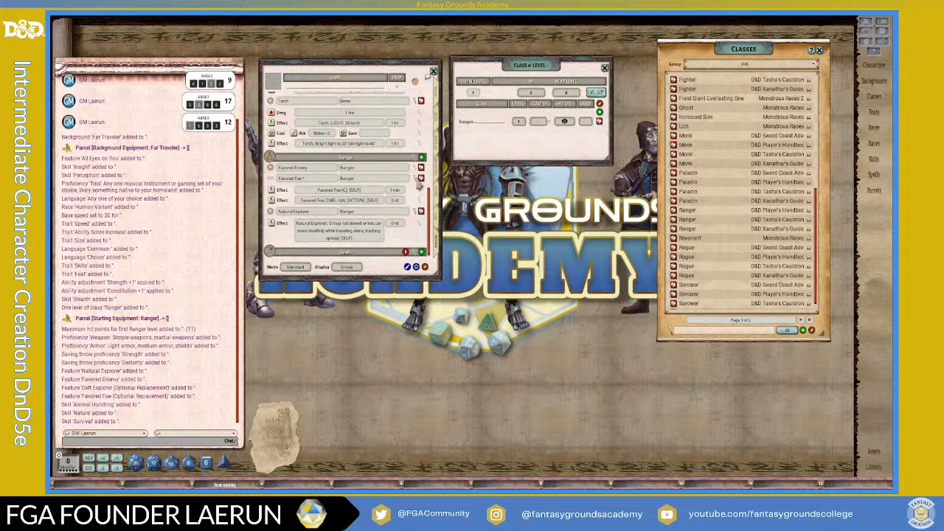
click(420, 184)
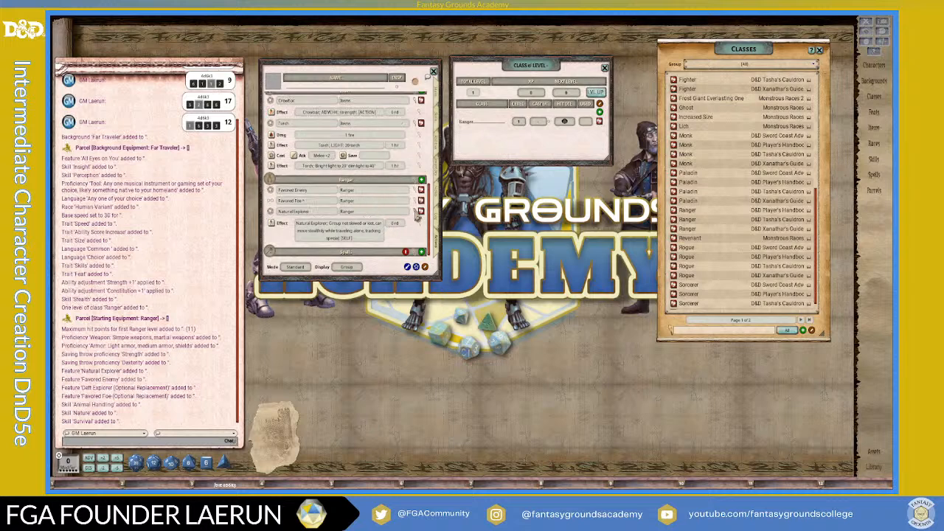
click(418, 212)
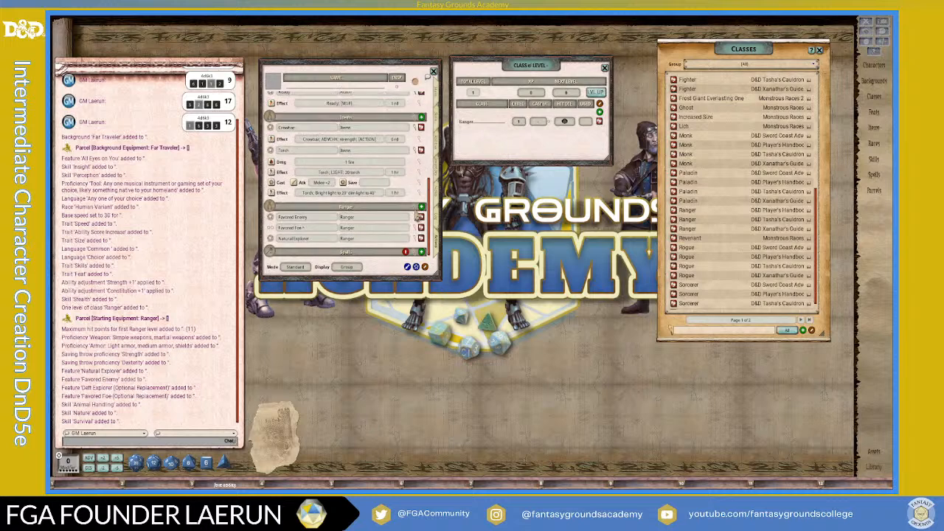
click(415, 129)
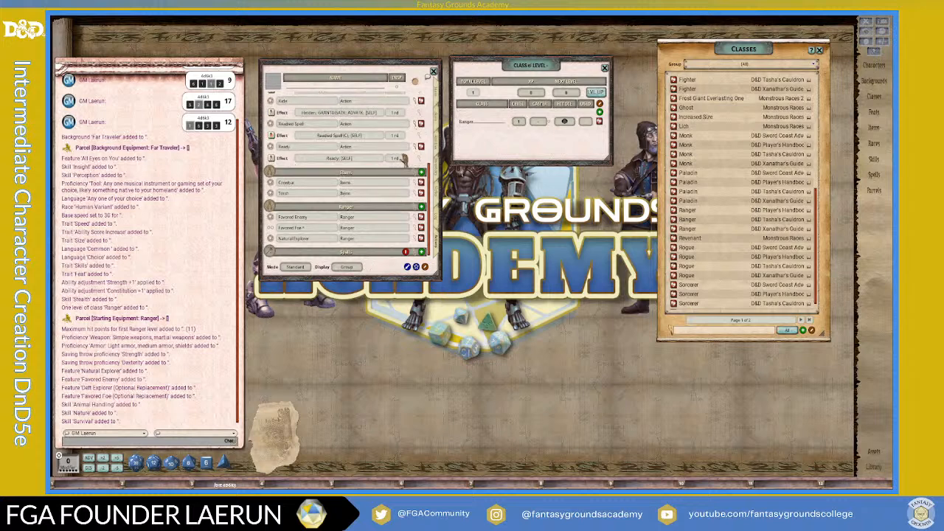
Collapse the effect details of the Hide, Readied Spell, Ready, Dodge and Help actions
click(415, 156)
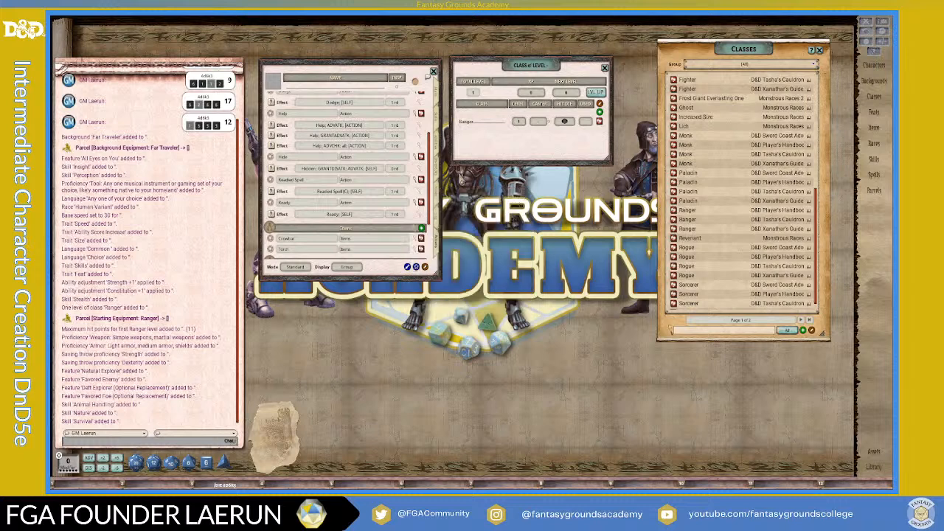
click(415, 145)
click(523, 200)
click(419, 166)
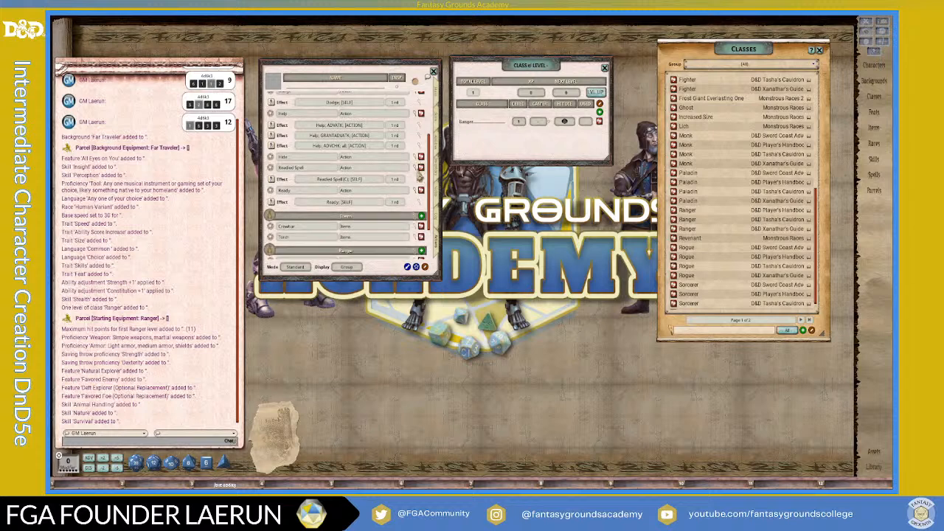
click(417, 178)
click(418, 188)
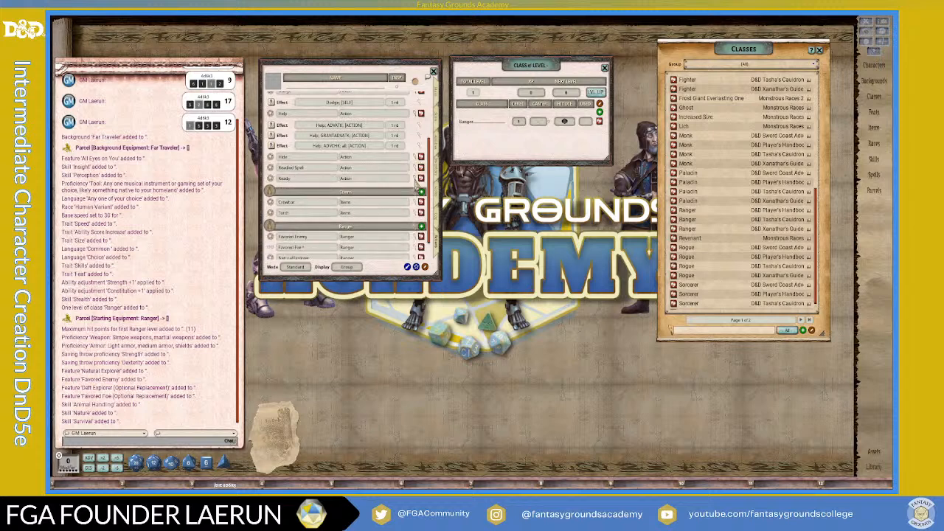
scroll(414, 170, up, 1)
scroll(415, 141, up, 2)
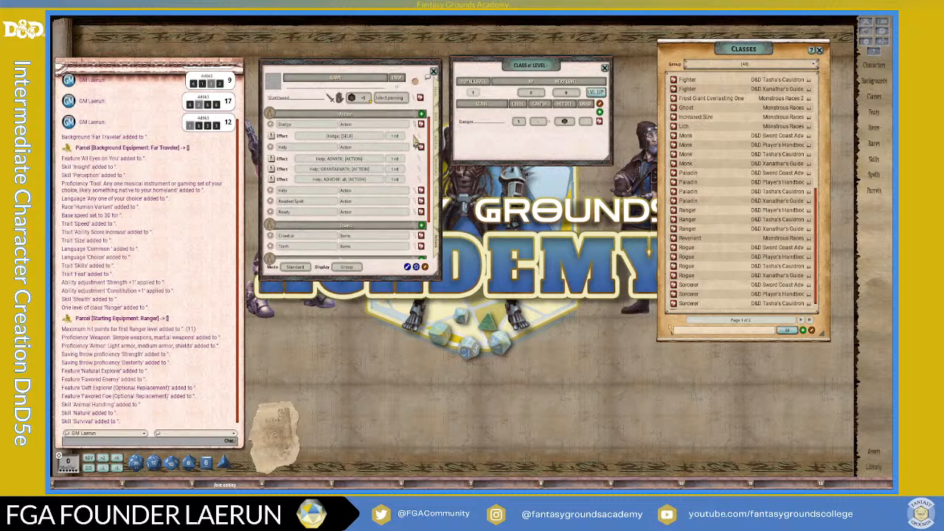
click(418, 155)
click(416, 159)
scroll(378, 189, down, 2)
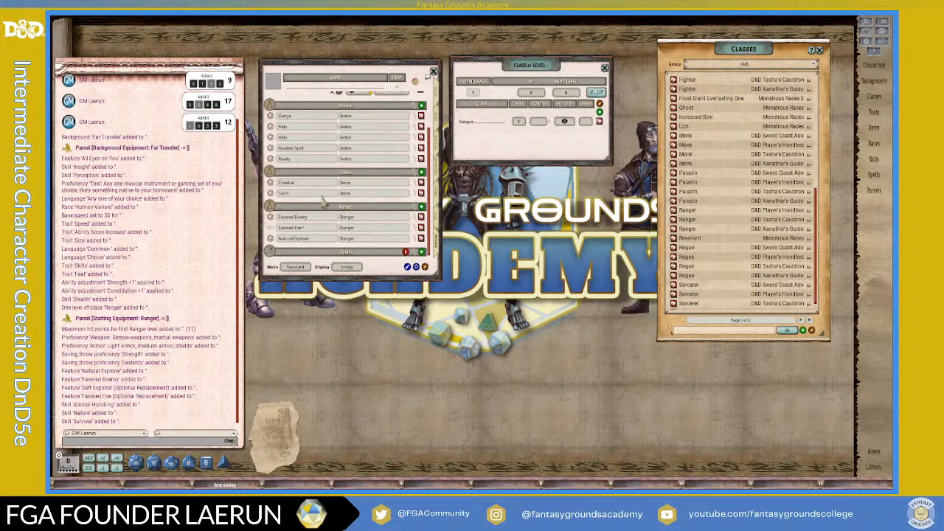
Inspect the Torch item's damage, light and attack effects, and collapse its details again
click(415, 194)
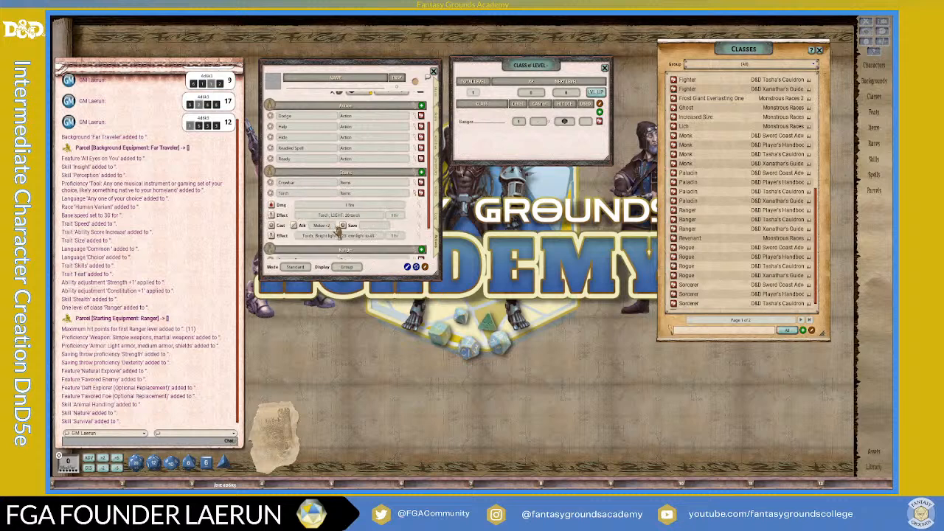
click(414, 194)
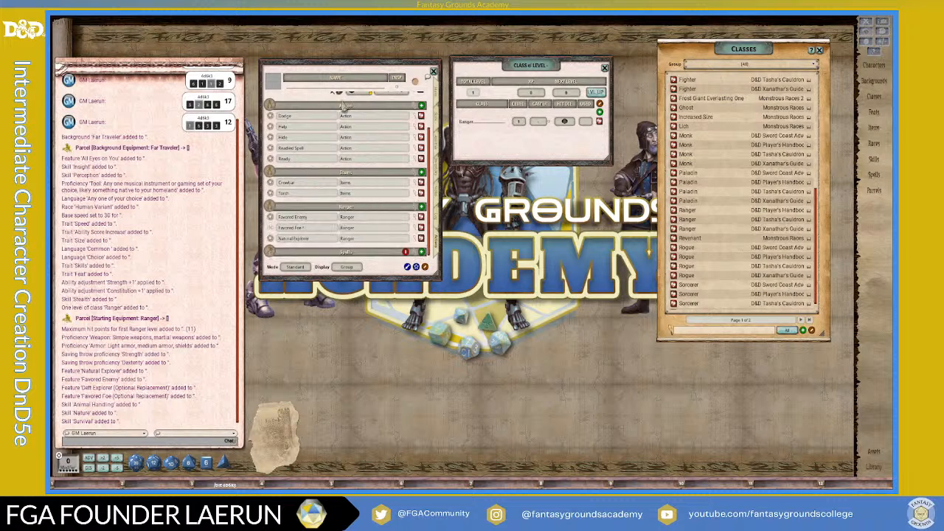
scroll(400, 145, up, 2)
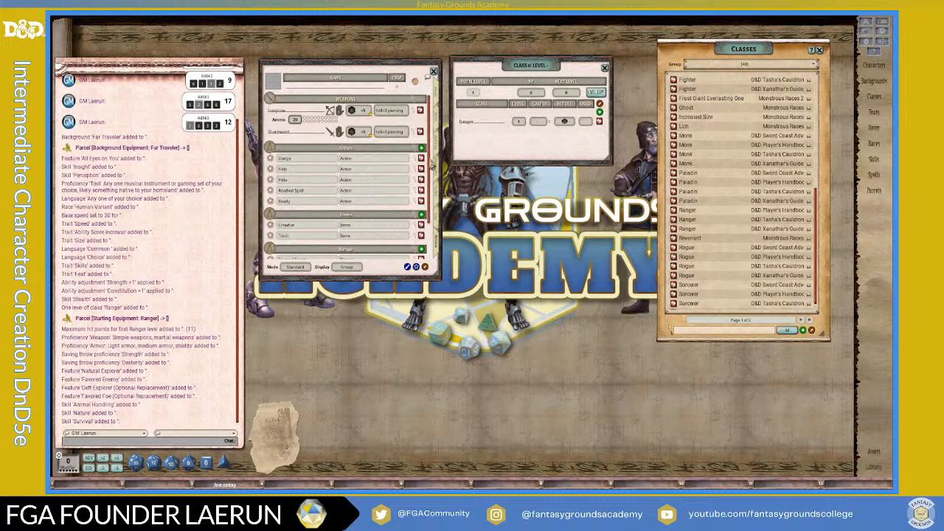
Review the character's features and traits, actions and equipment, and return to the sheet's main page
click(438, 151)
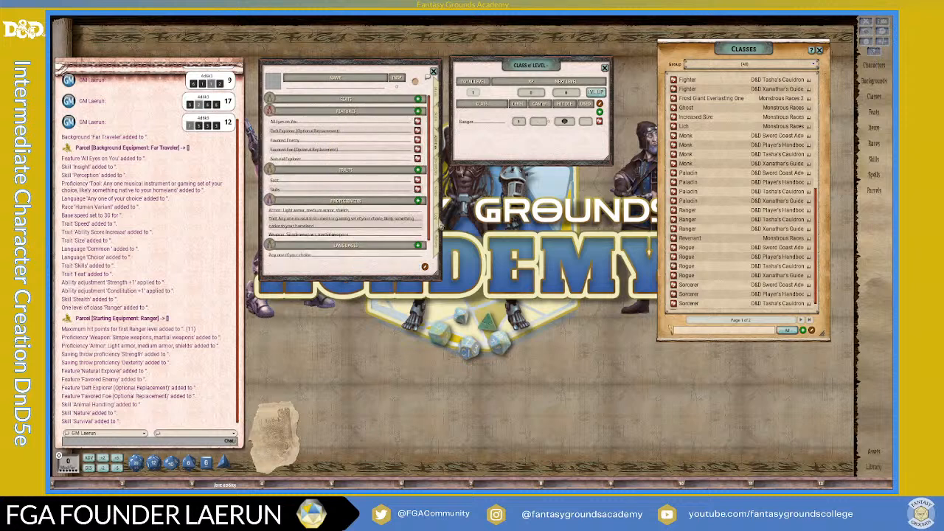
click(438, 244)
scroll(313, 240, down, 3)
scroll(315, 240, up, 3)
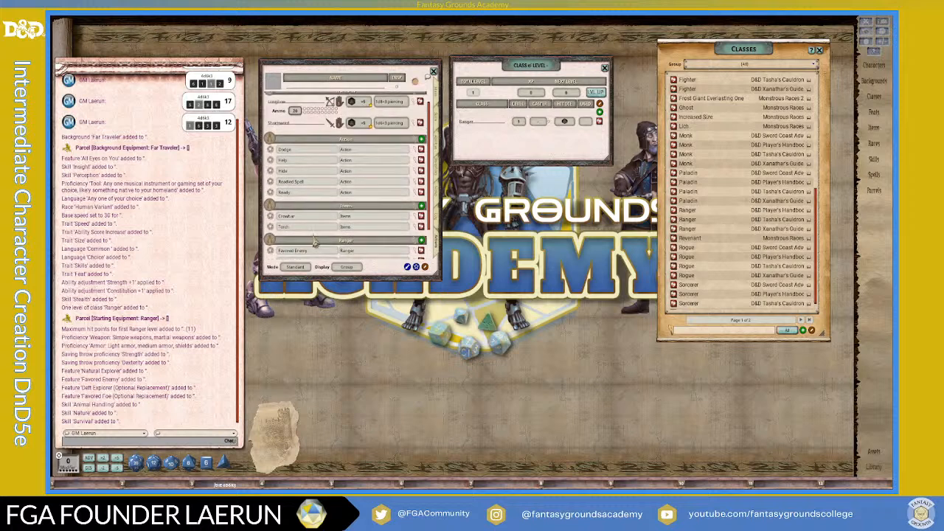
click(439, 177)
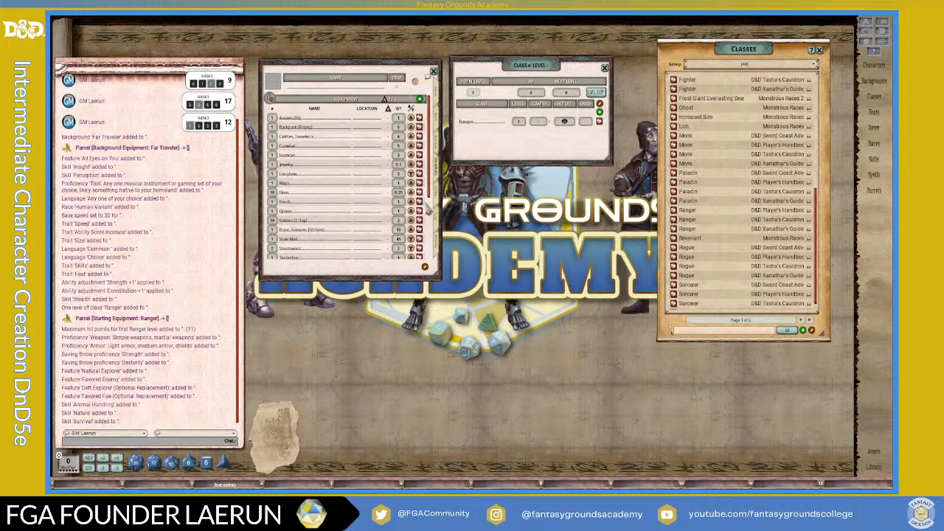
scroll(376, 201, down, 3)
scroll(377, 197, up, 4)
click(438, 95)
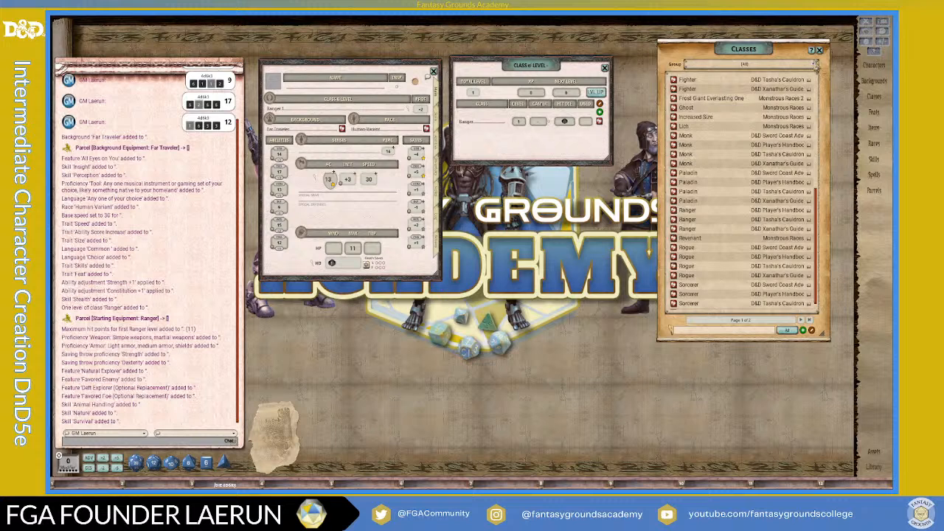
Close the Classes list and open the Ranger class description as a tall window beside the class and level window
click(820, 51)
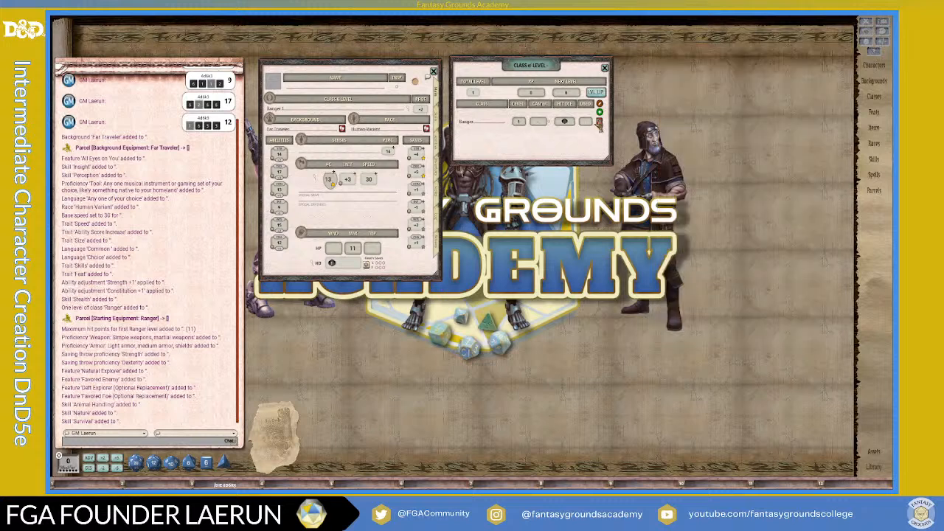
click(600, 122)
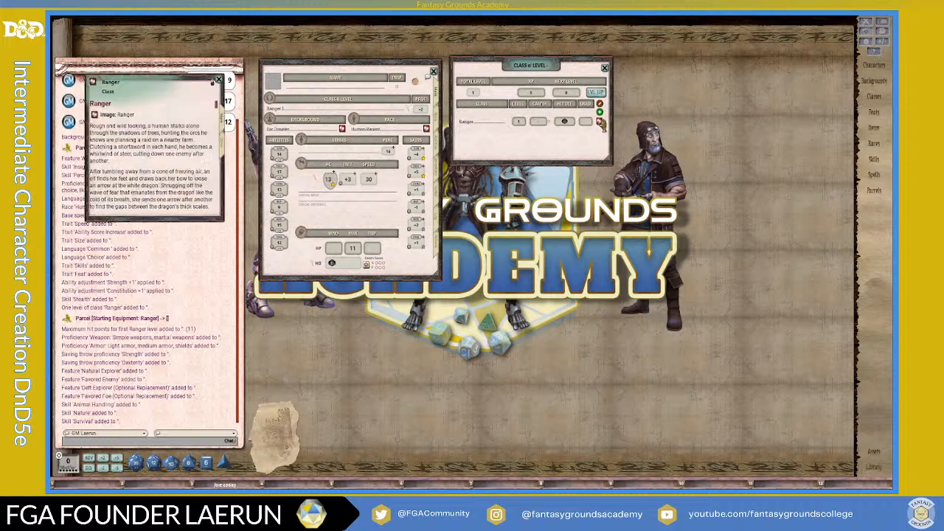
drag(137, 89, 711, 65)
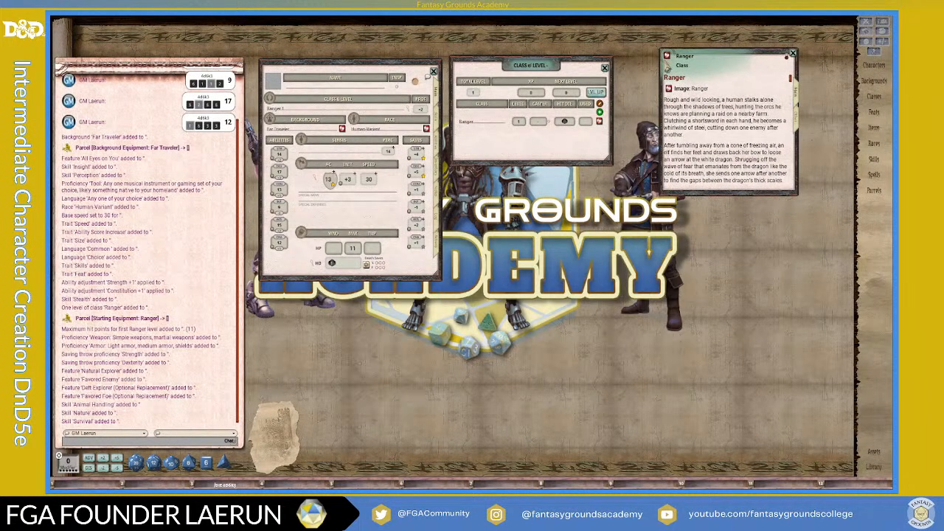
drag(694, 477, 706, 486)
drag(729, 194, 729, 424)
Consult the level table in the Ranger class description and advance the character to Ranger level 2
scroll(726, 335, down, 3)
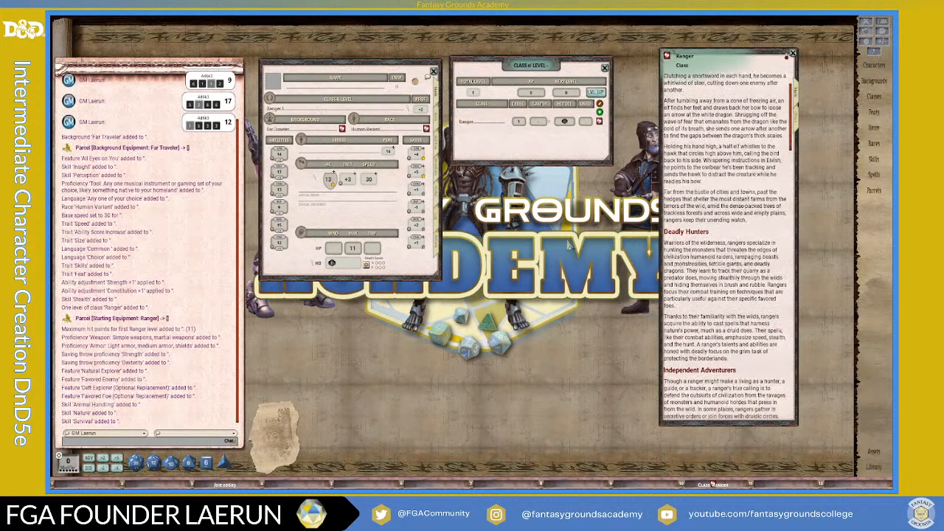
scroll(700, 228, down, 4)
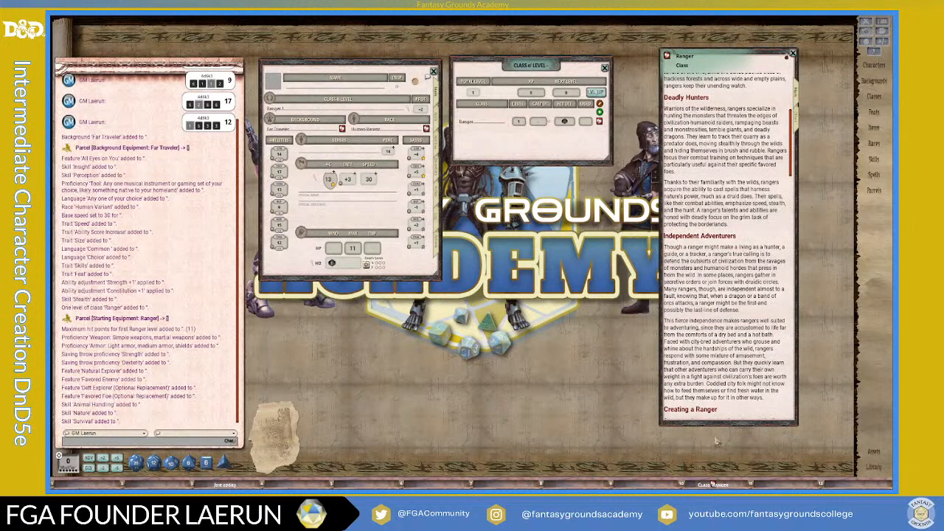
scroll(712, 354, down, 3)
scroll(716, 322, down, 10)
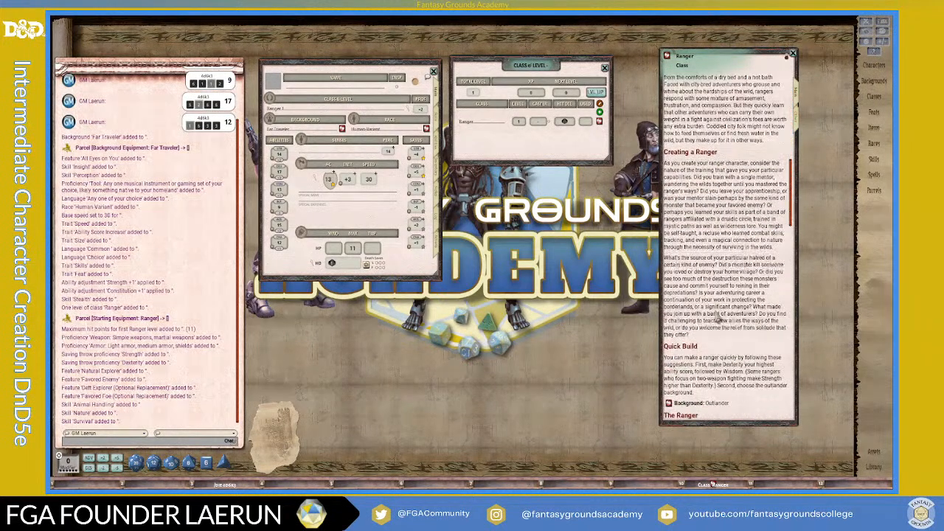
scroll(728, 168, down, 1)
drag(716, 62, 773, 39)
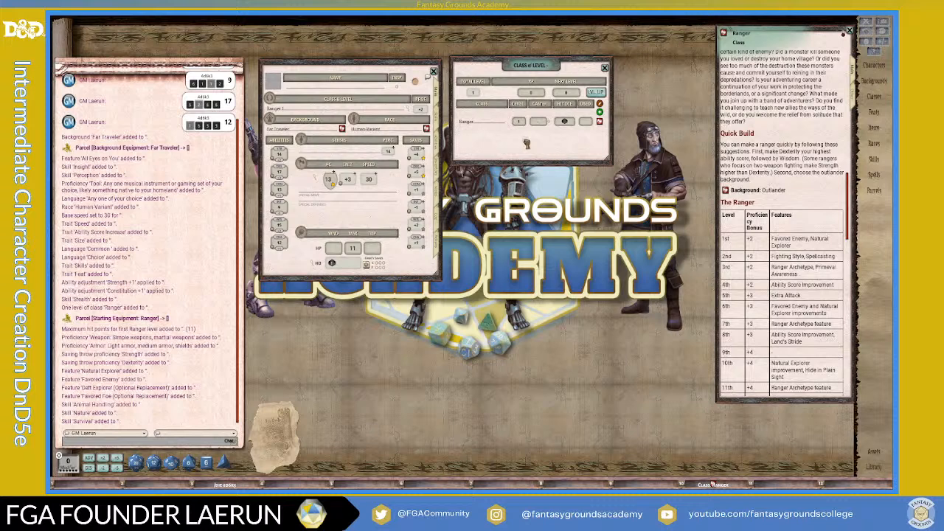
drag(527, 143, 527, 144)
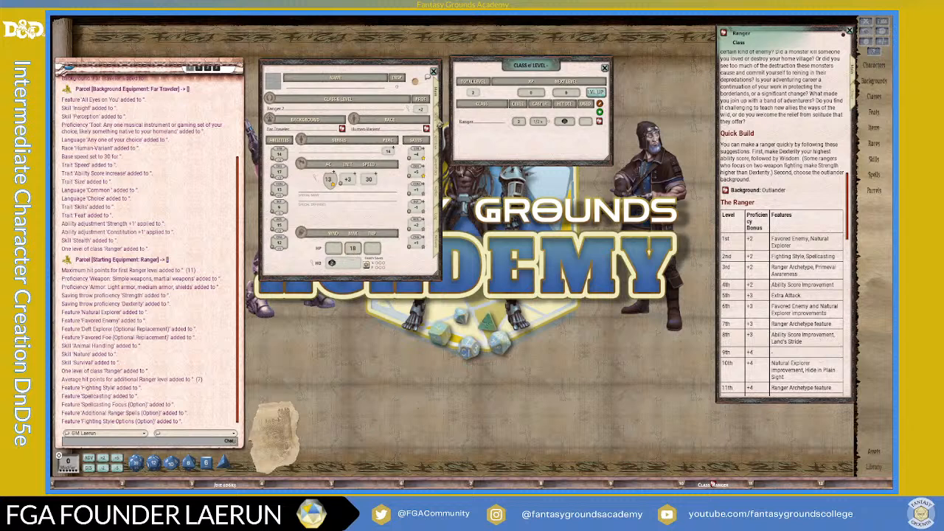
Review the character's skills, features and actions, collapse the Fighting Style (Archery) effect details, and return to the sheet's main page
click(438, 124)
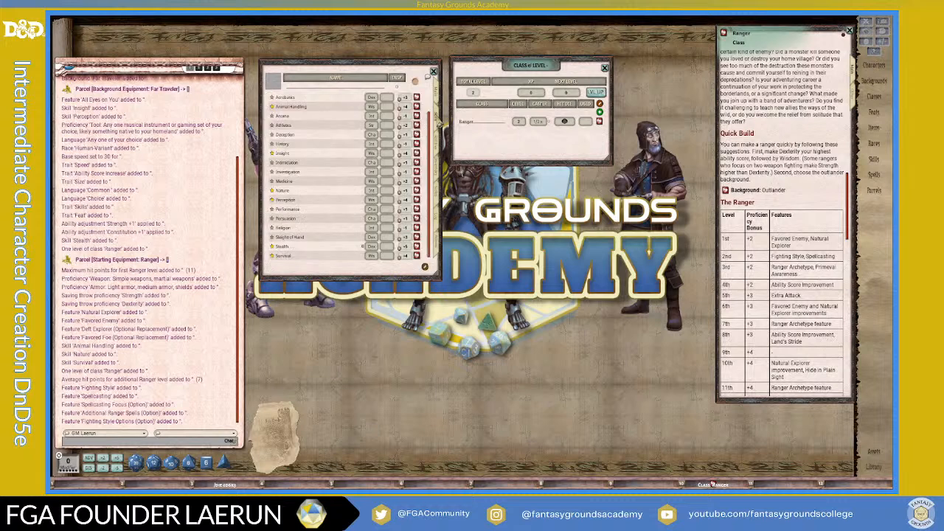
click(436, 146)
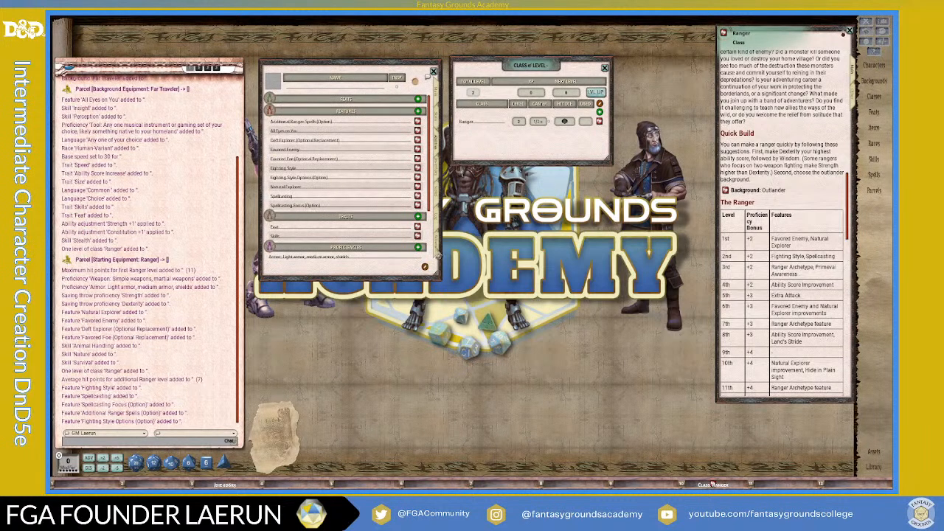
click(438, 256)
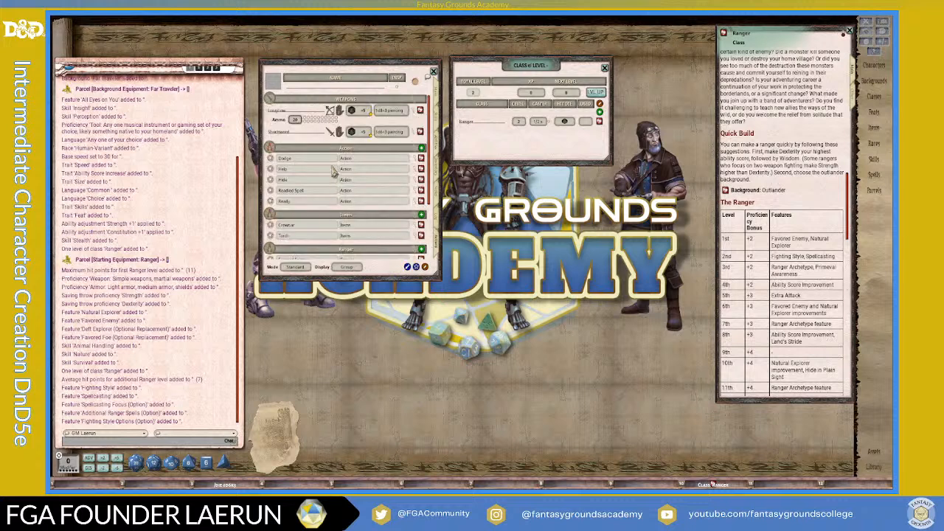
scroll(339, 194, down, 6)
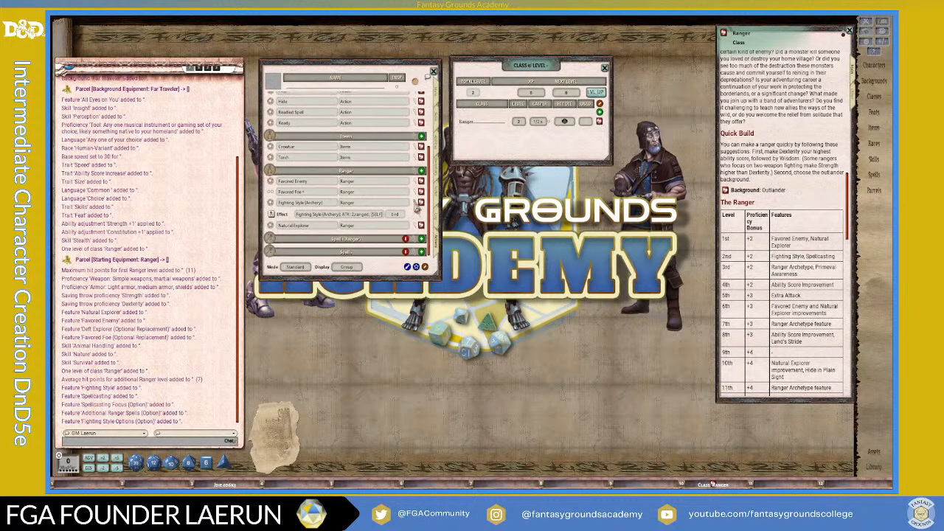
click(417, 209)
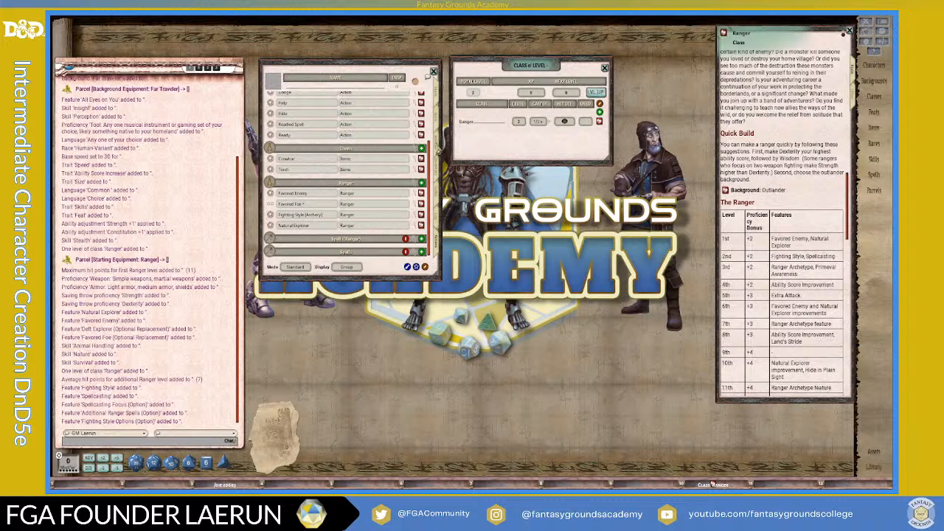
scroll(360, 174, up, 3)
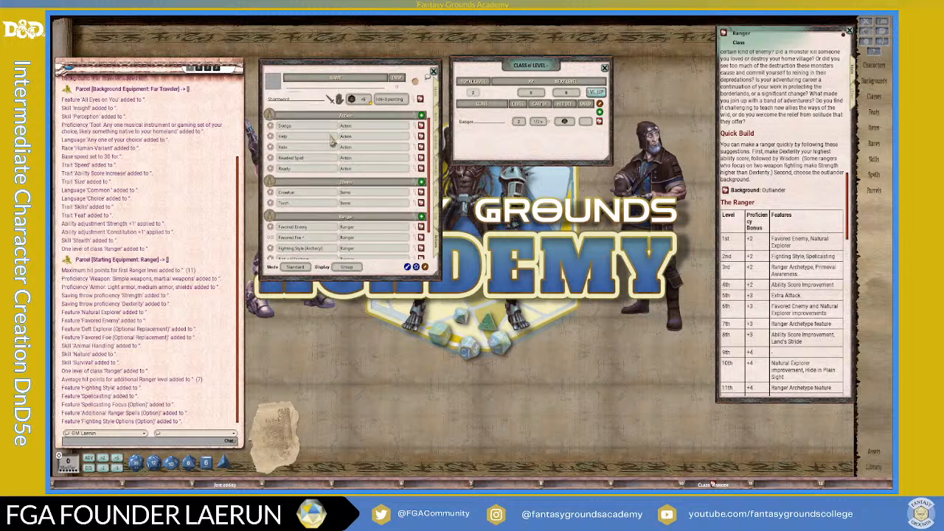
click(438, 118)
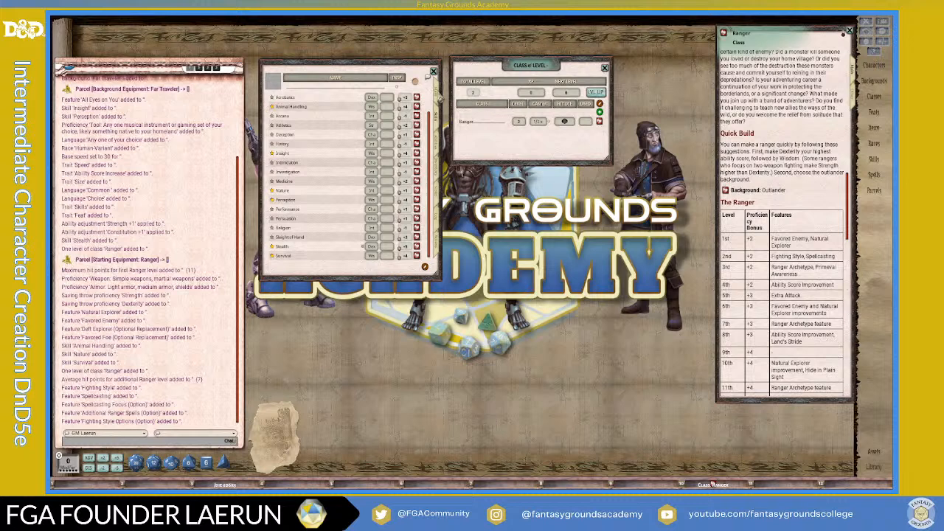
click(439, 96)
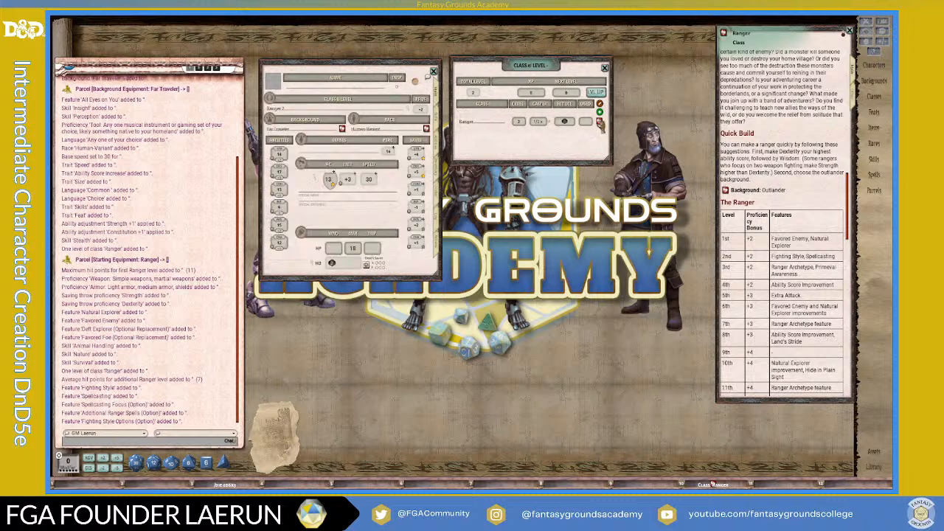
Advance the character to Ranger level 3, mark Beast Master as the archetype, and move the specialization window clear of the class details
drag(547, 145, 547, 143)
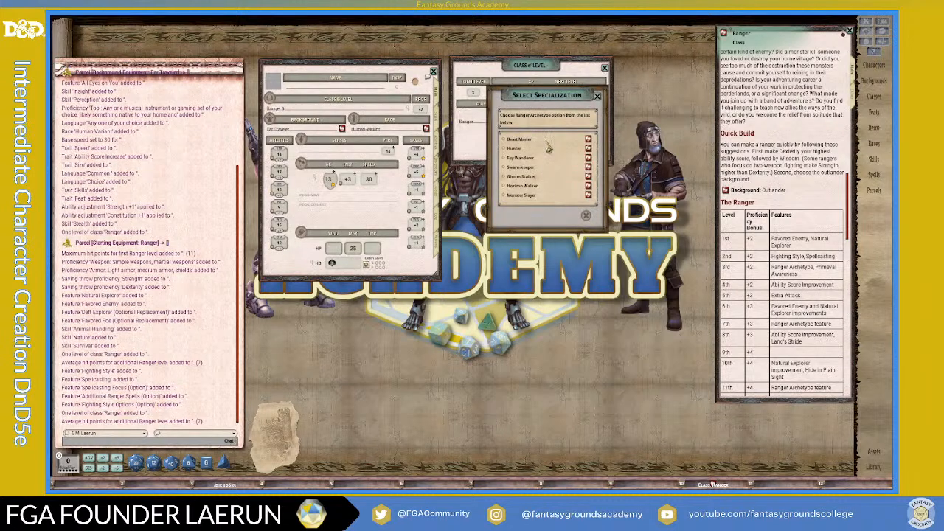
drag(539, 90, 500, 80)
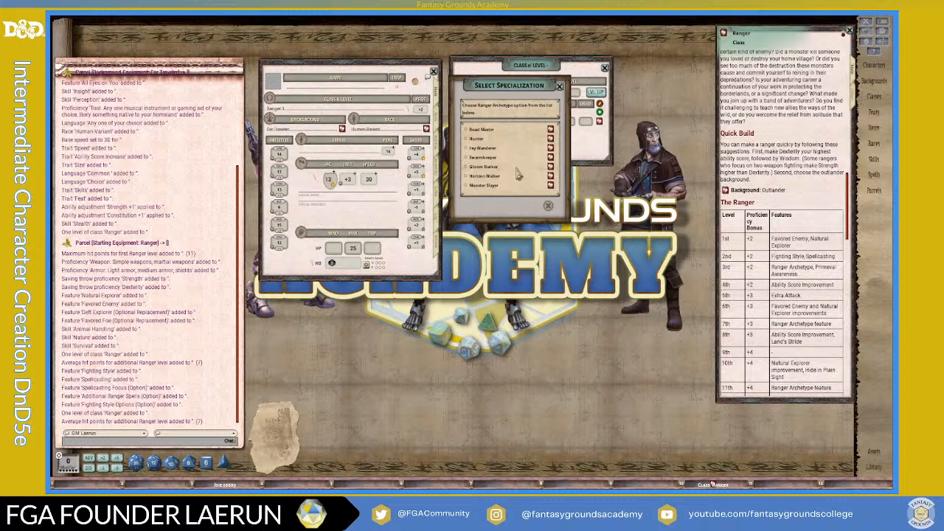
click(467, 131)
drag(514, 80, 517, 136)
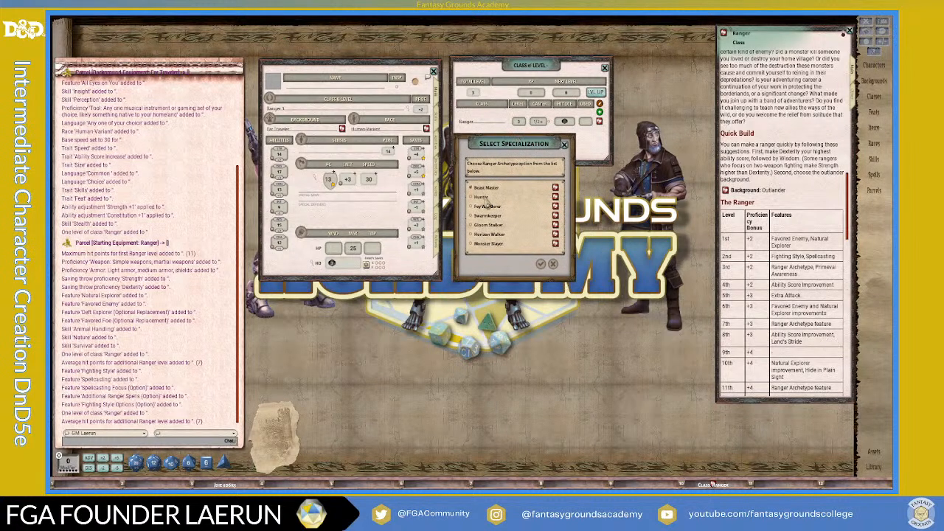
Read the Beast Master specialization's description and feature list, and close its window
click(554, 187)
scroll(495, 270, down, 3)
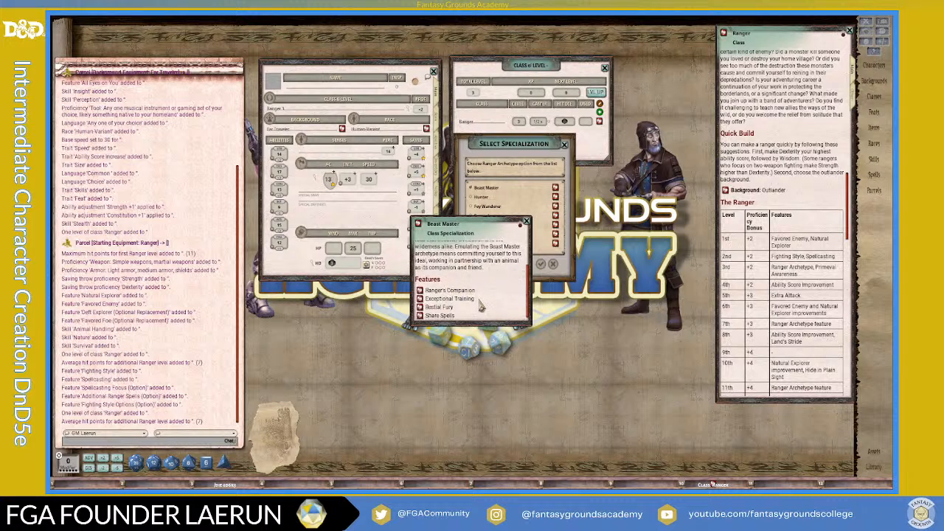
scroll(474, 292, up, 3)
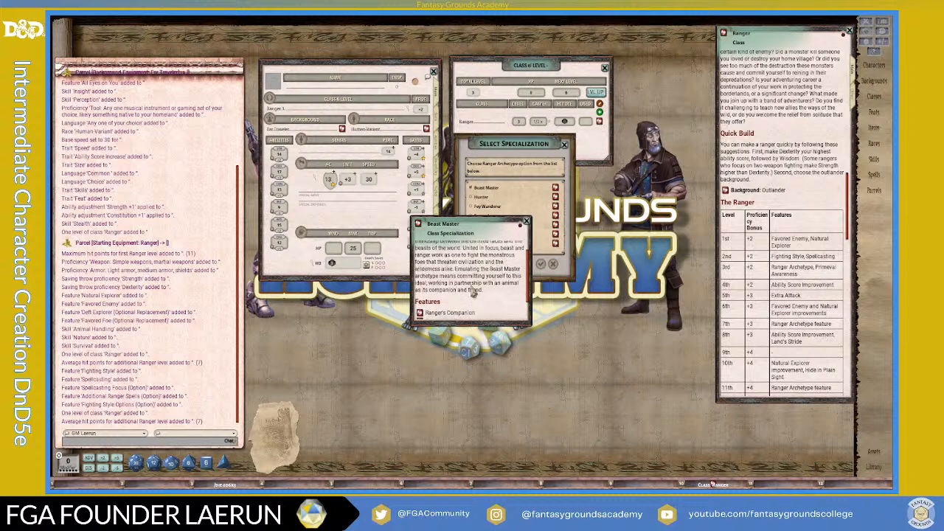
scroll(453, 298, down, 3)
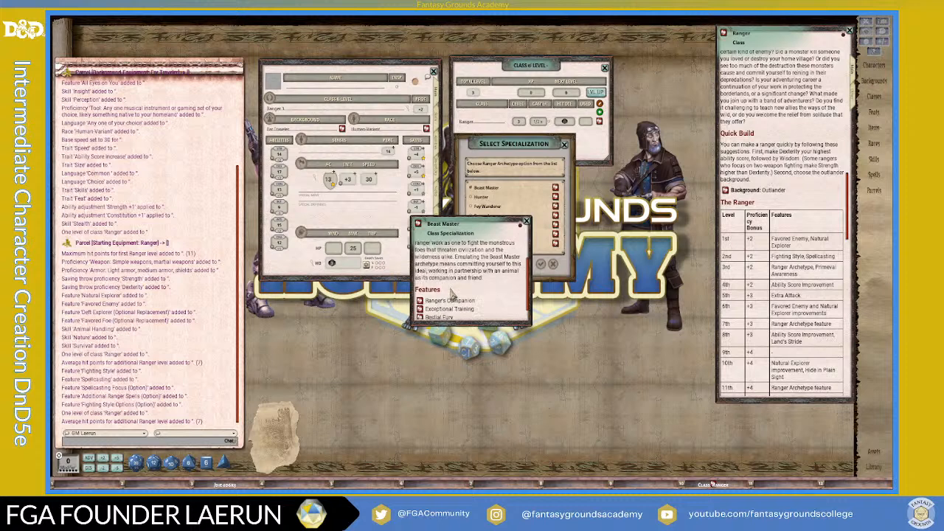
click(527, 222)
Choose Hunter instead of Beast Master as the Ranger Archetype and confirm the specialization
click(471, 188)
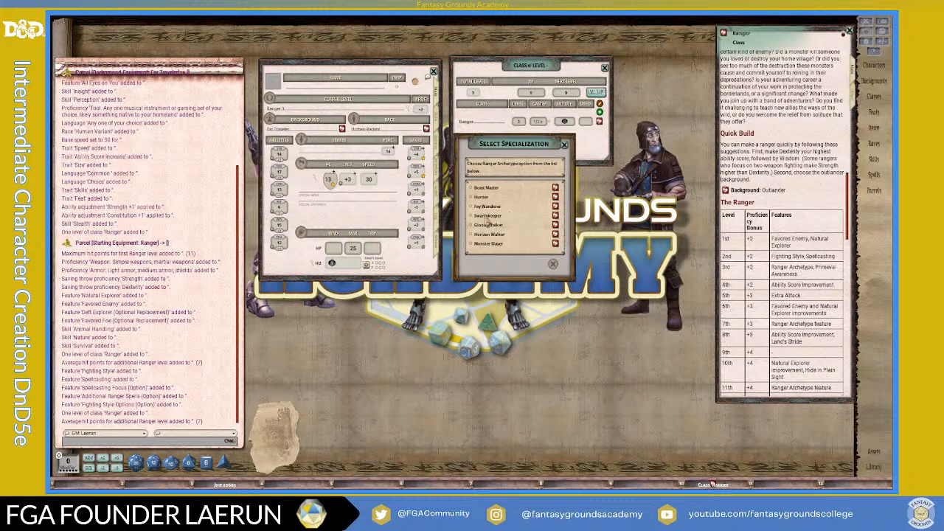
click(471, 197)
click(540, 262)
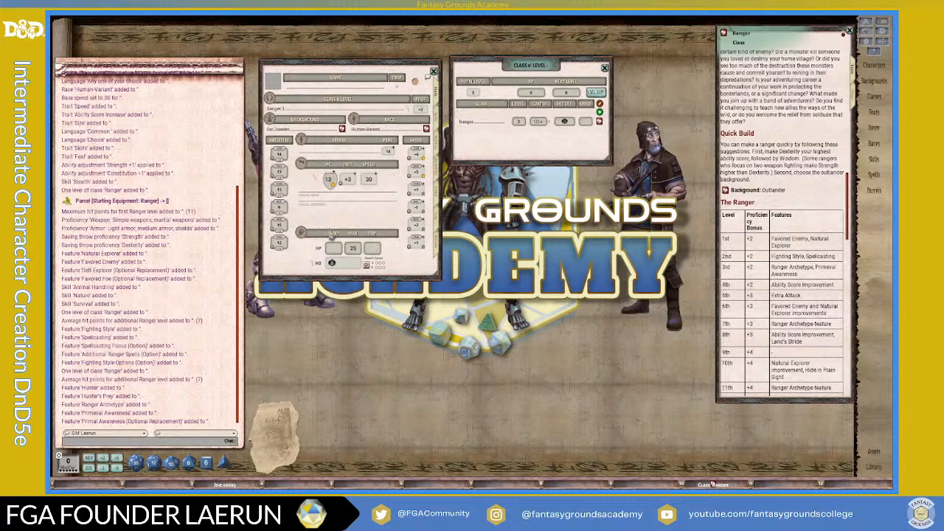
Inspect the calculation of the character's initiative, speed and armor, and close it
scroll(180, 228, up, 1)
scroll(204, 290, down, 1)
click(316, 177)
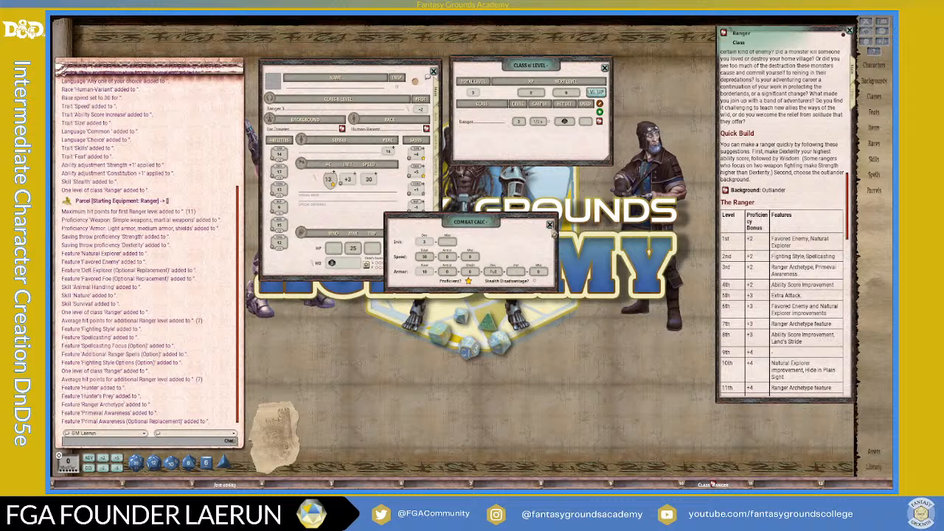
click(549, 225)
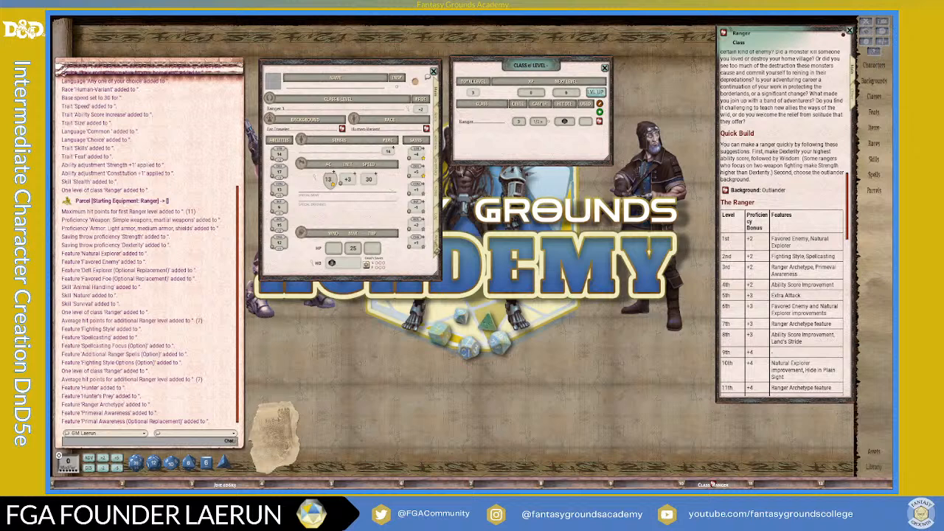
Review the Ranger powers among the character's actions and collapse the Primeval Awareness effect details
click(439, 247)
scroll(324, 191, down, 2)
scroll(324, 192, down, 3)
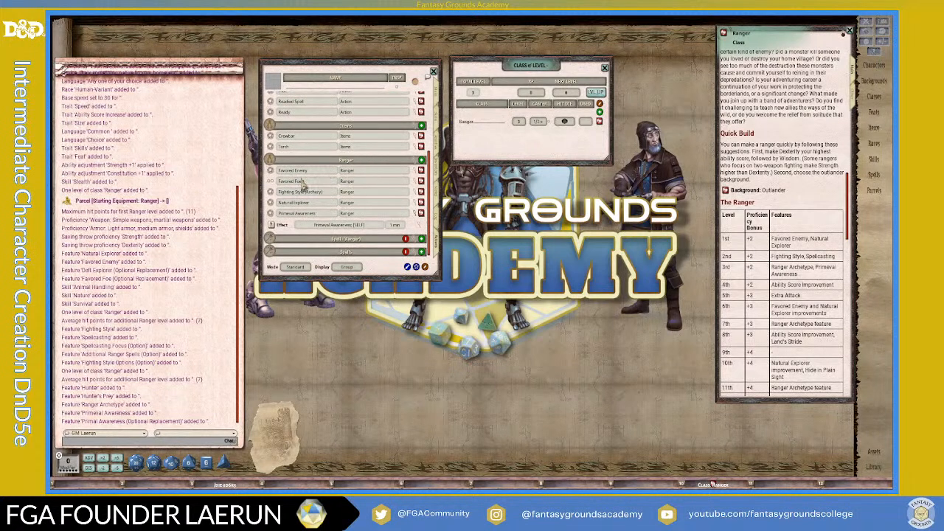
click(416, 220)
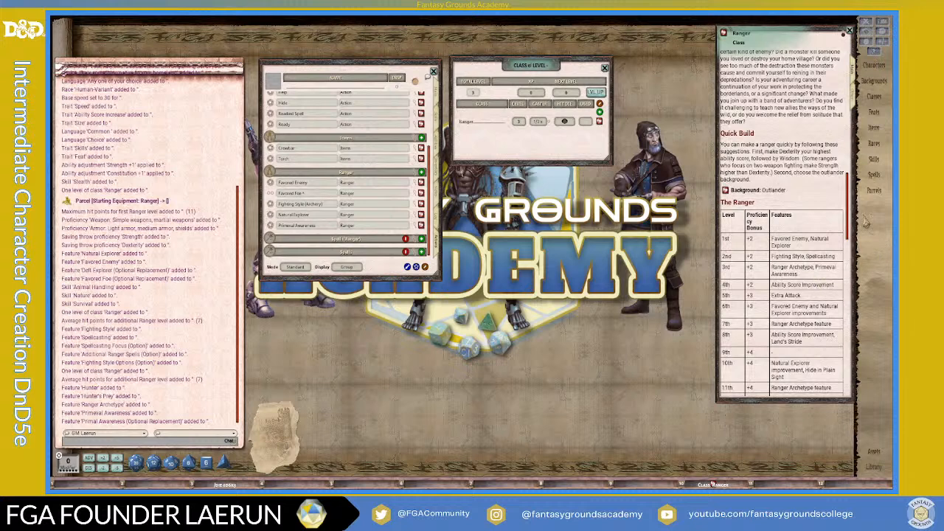
Fill in the character's personal details with a Neutral Good alignment, the gender and an age of 25
drag(355, 67, 347, 67)
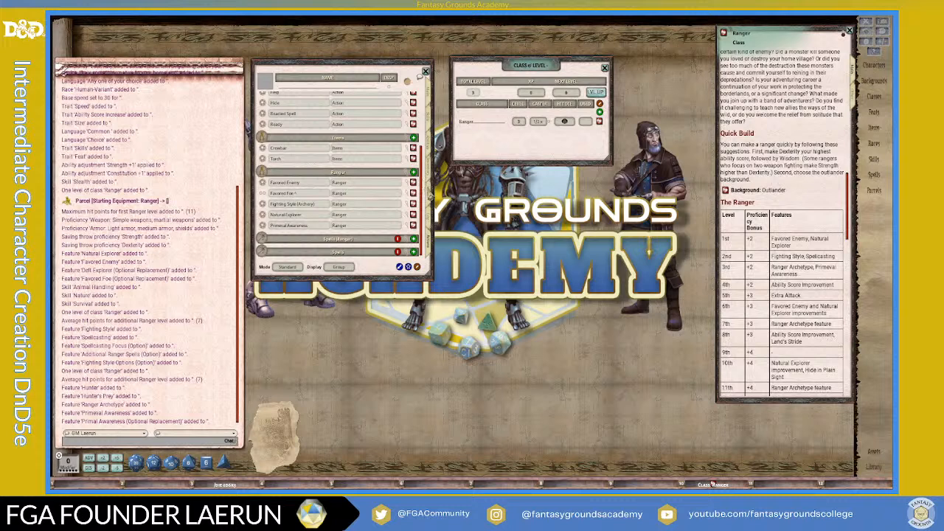
click(428, 193)
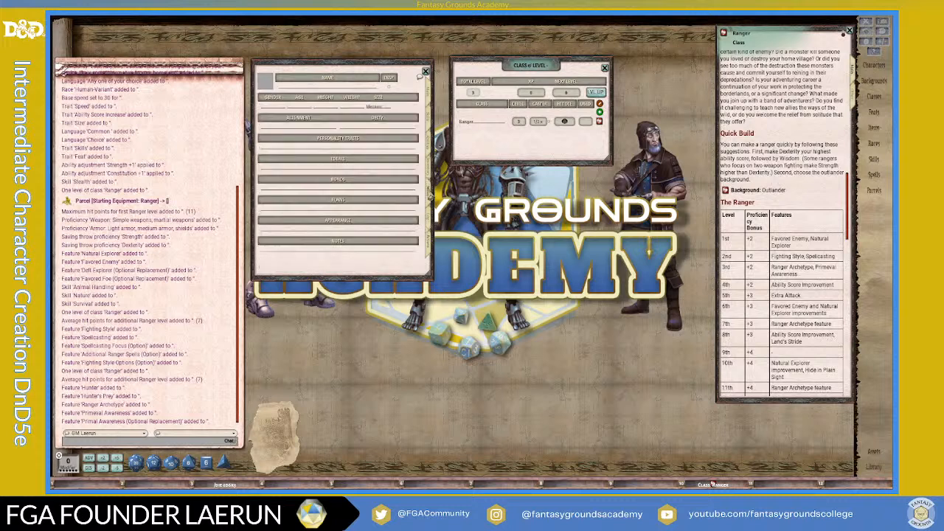
click(279, 129)
text(N)
text(eutral Go)
text(Ma)
text(25)
Examine the character's features, traits, proficiencies and languages
click(429, 141)
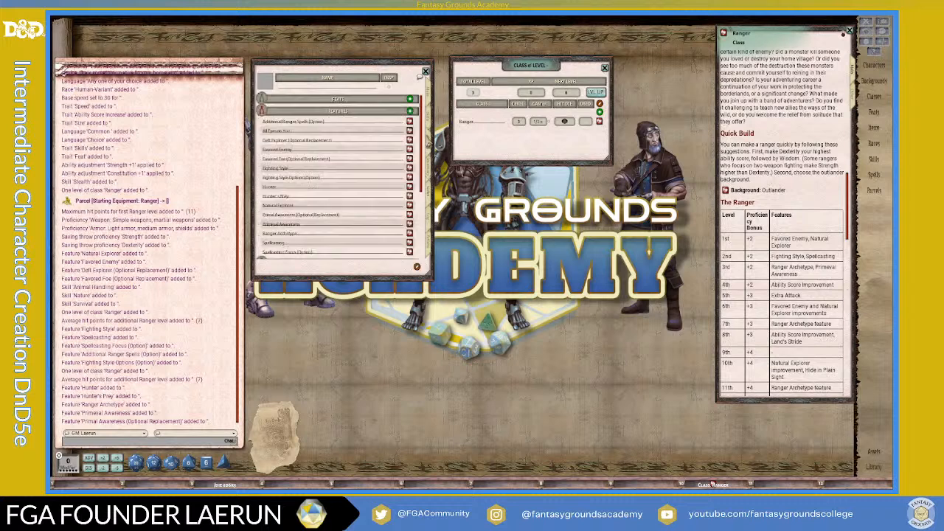
scroll(365, 195, down, 2)
scroll(367, 196, down, 3)
scroll(365, 193, up, 5)
scroll(360, 175, down, 1)
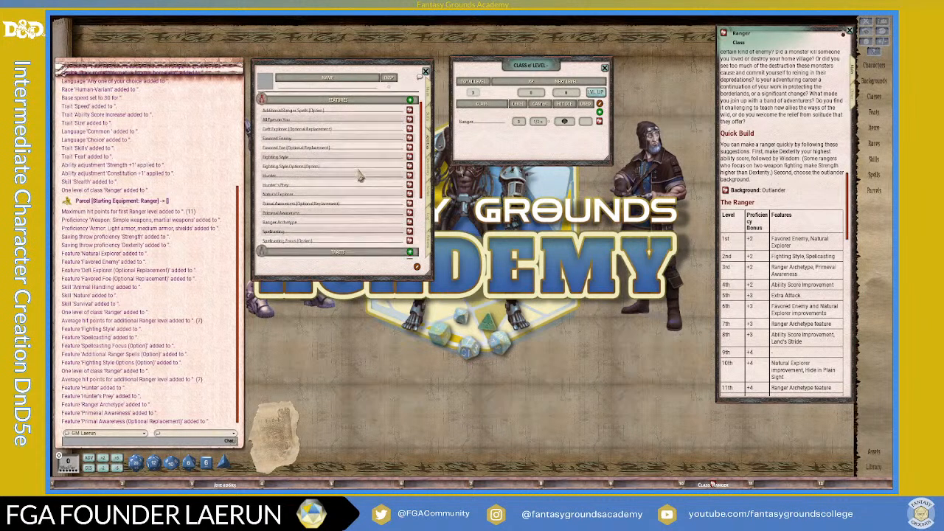
scroll(360, 176, down, 1)
scroll(335, 202, down, 3)
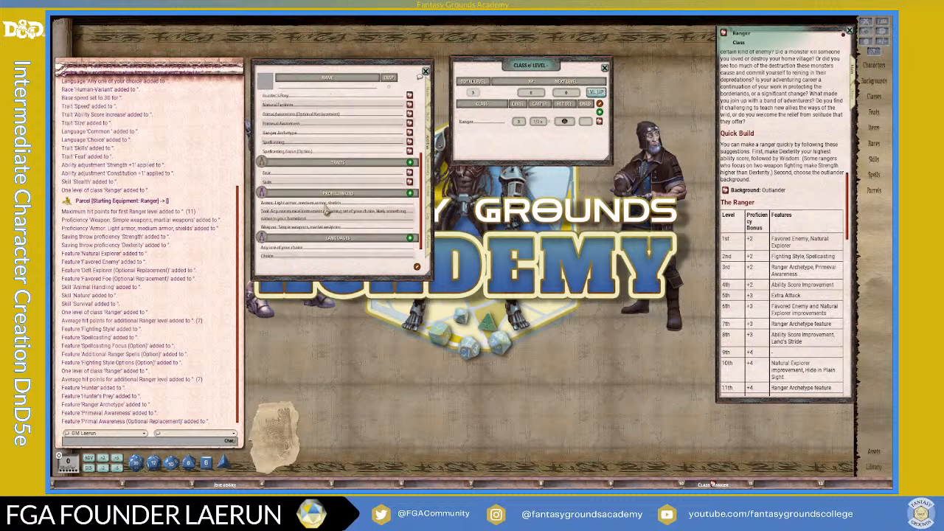
scroll(357, 154, up, 1)
scroll(373, 162, down, 2)
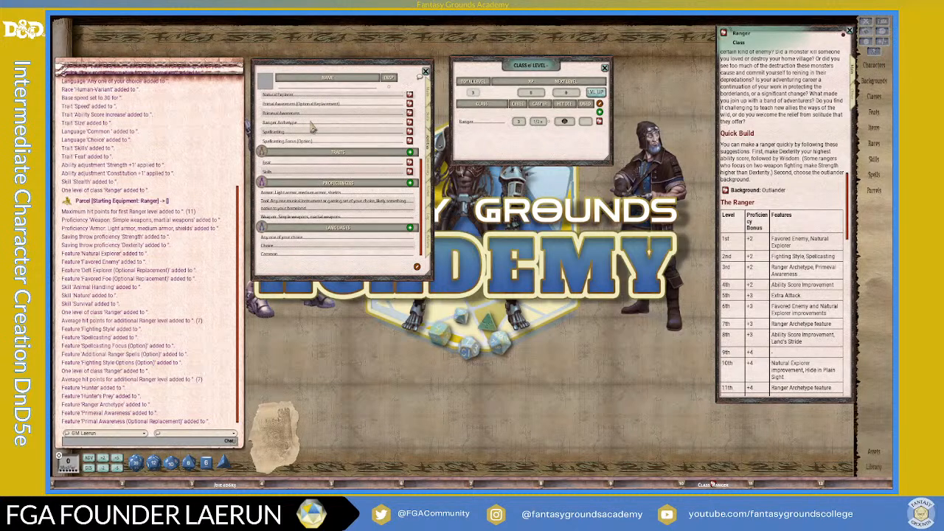
scroll(321, 126, up, 1)
Look through the character's actions and skills, and return to the sheet's main page
click(429, 253)
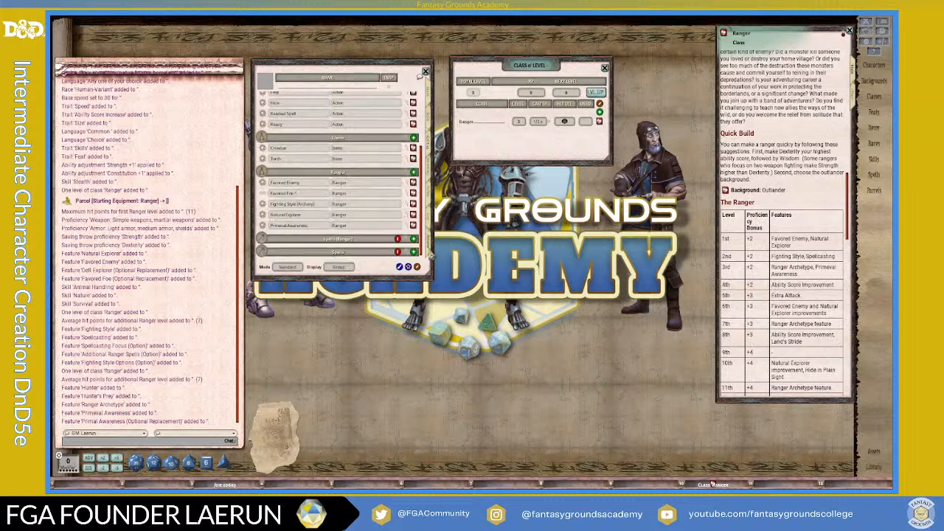
scroll(373, 184, up, 3)
scroll(373, 183, down, 3)
click(430, 126)
scroll(331, 146, up, 3)
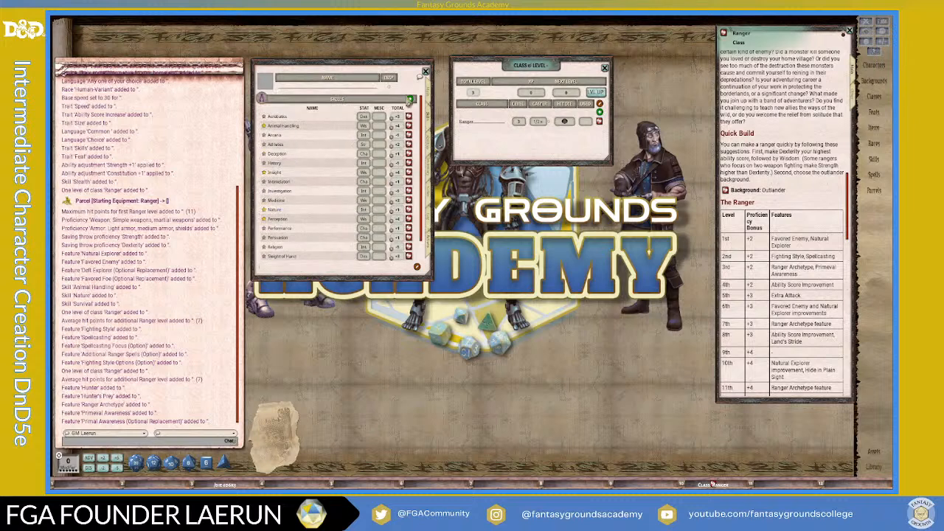
click(431, 96)
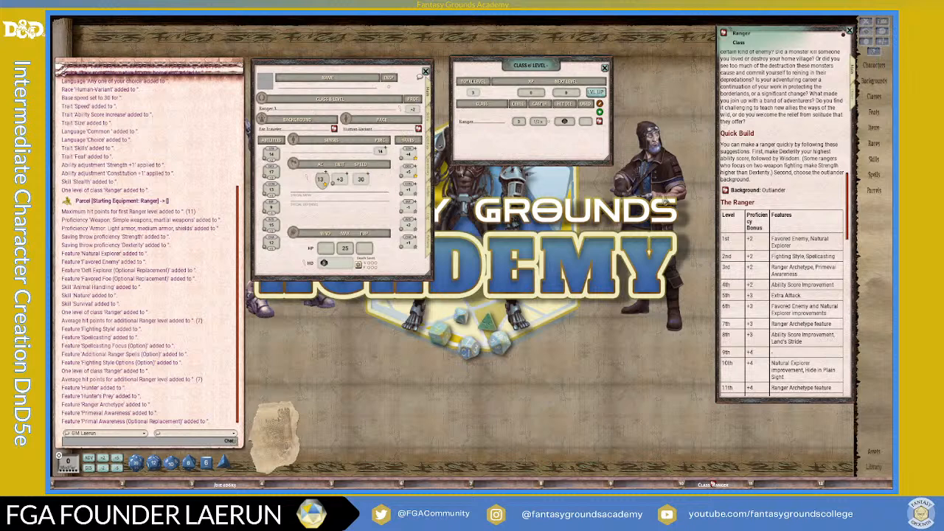
Check the character's weapons, basic actions and item powers once more, and return to the main page
click(434, 240)
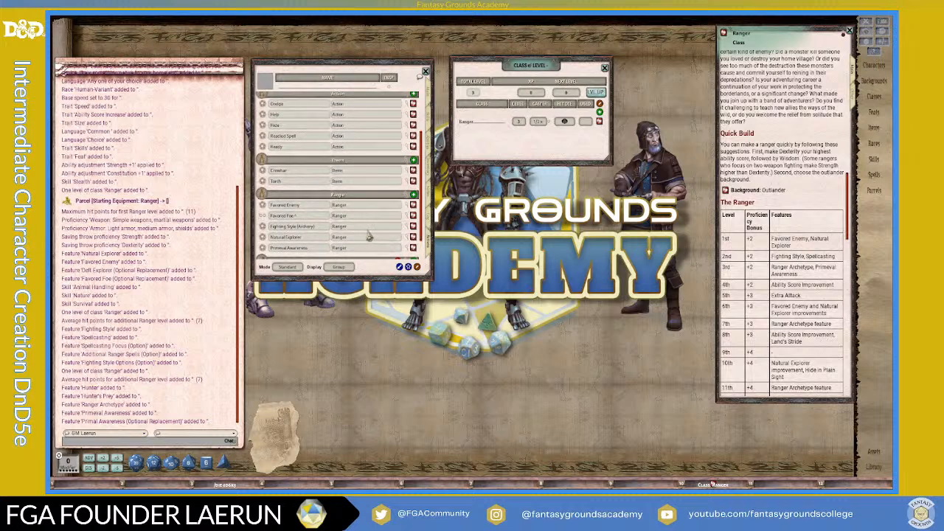
scroll(366, 234, up, 3)
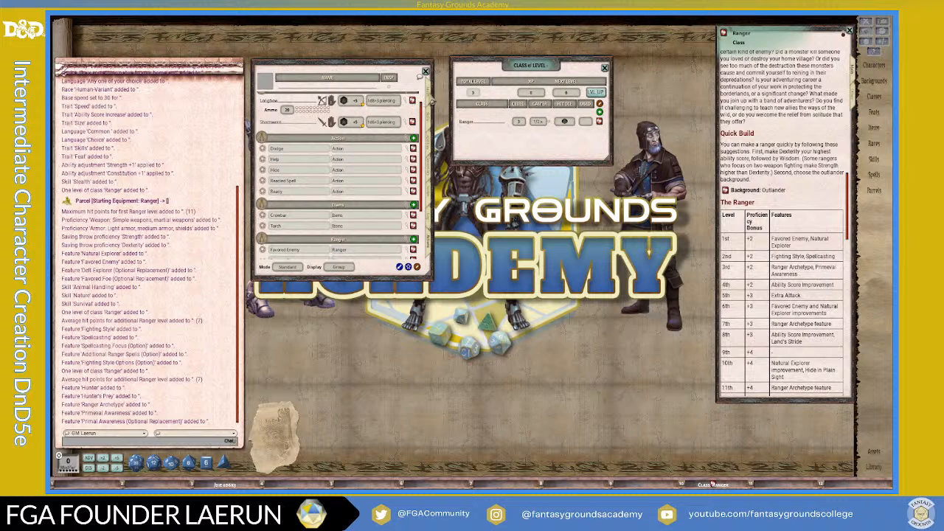
click(431, 99)
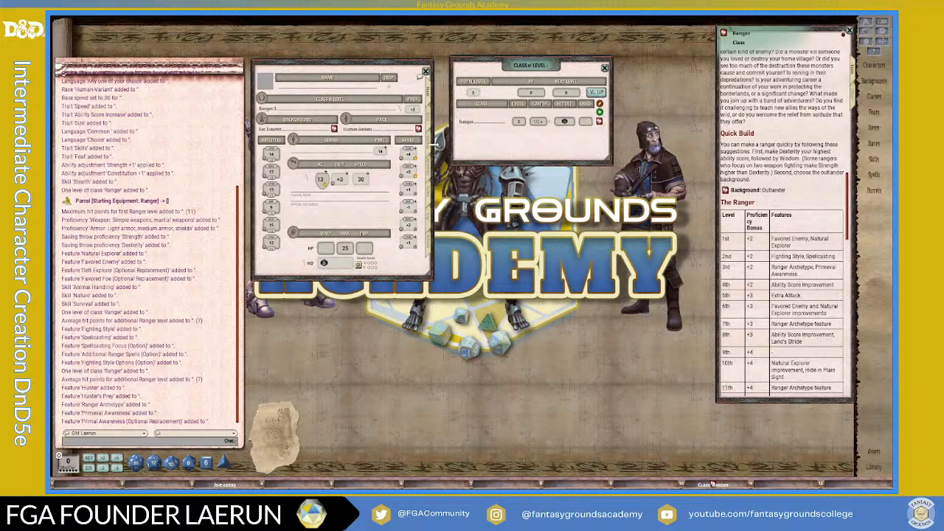
Advance the character to Ranger level 4 and open the Feats list beside the character's feats and features
drag(556, 149, 492, 142)
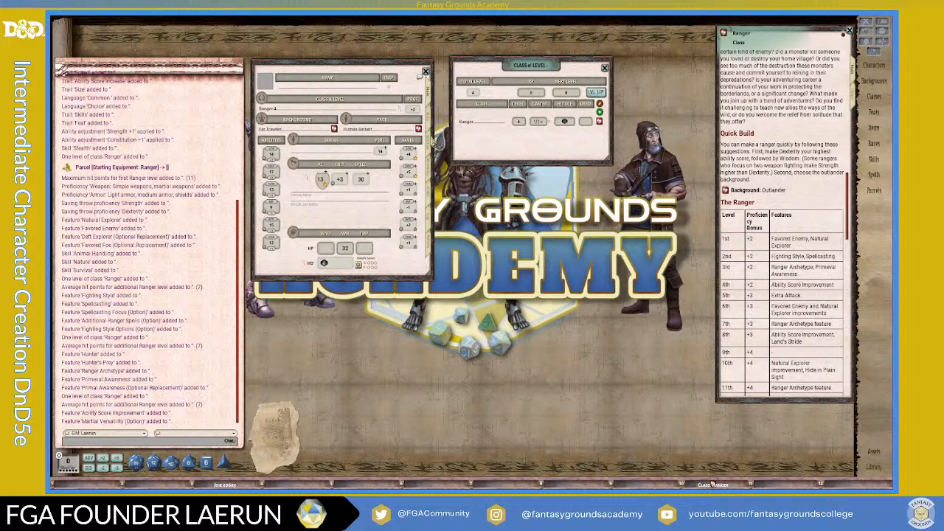
click(427, 141)
scroll(336, 152, up, 2)
scroll(303, 151, up, 1)
scroll(336, 144, up, 1)
scroll(280, 221, up, 2)
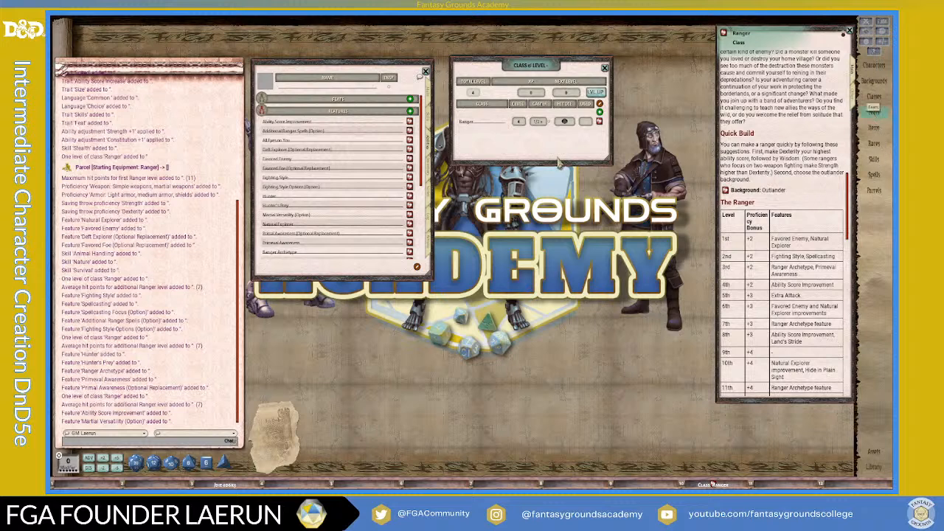
drag(559, 164, 546, 132)
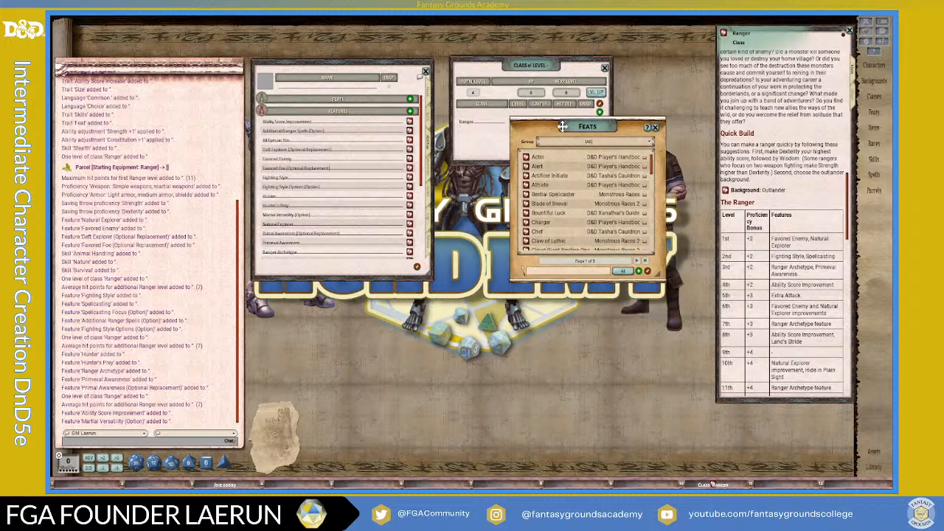
Find the Mobile feat in the Feats list and open its description
drag(656, 171, 667, 251)
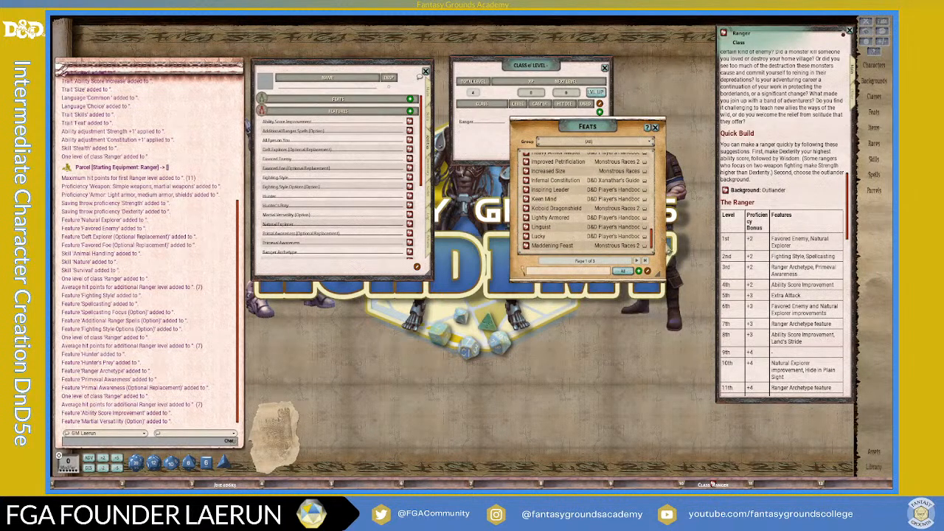
scroll(567, 238, up, 3)
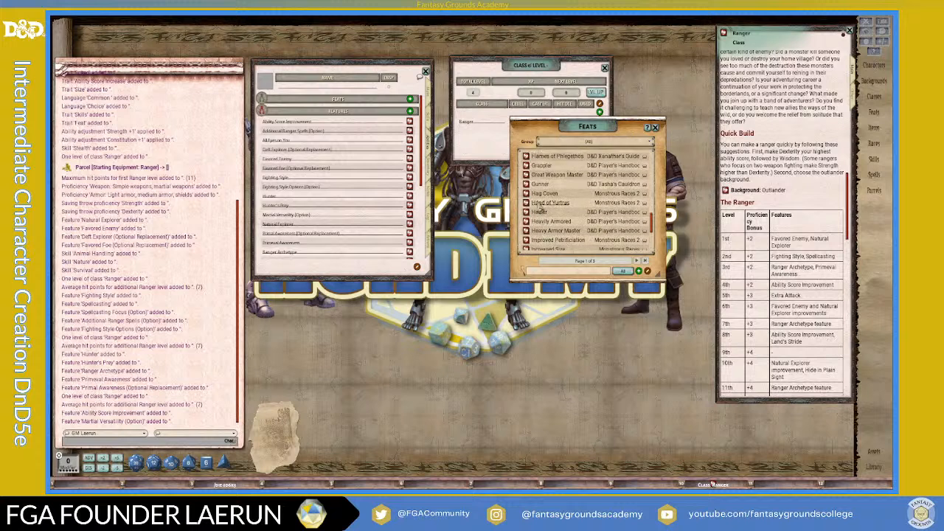
scroll(545, 227, down, 3)
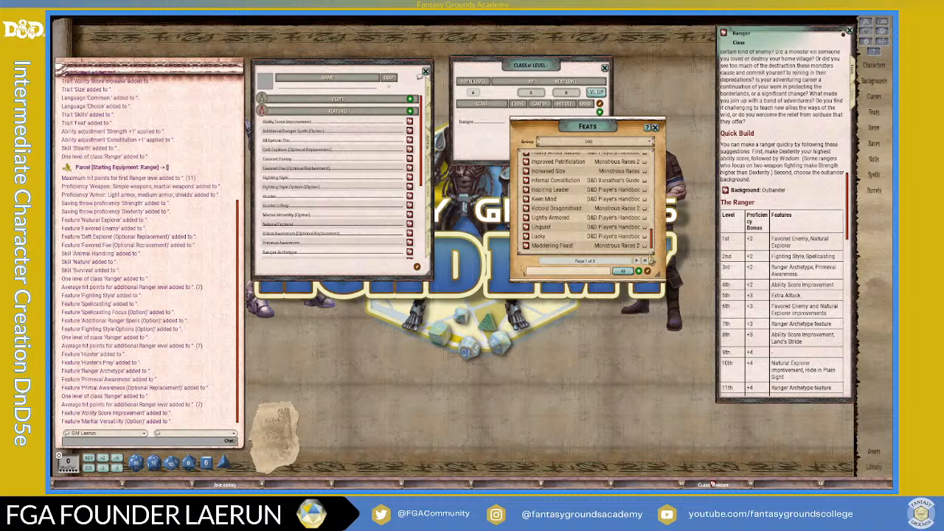
click(643, 261)
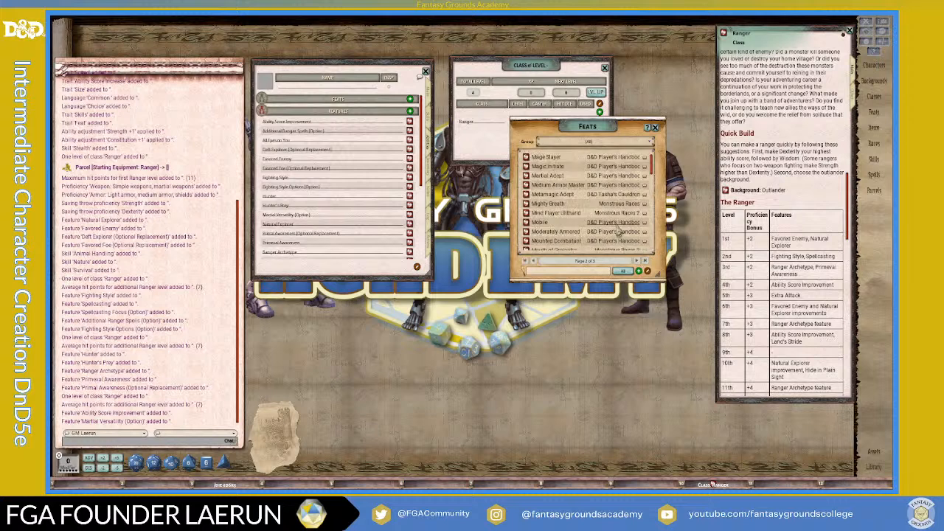
scroll(617, 231, down, 2)
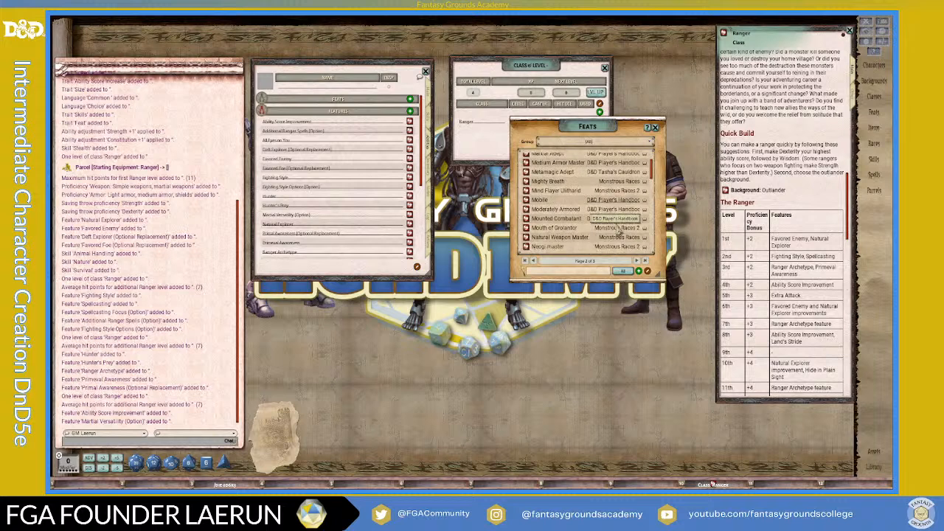
scroll(618, 230, down, 2)
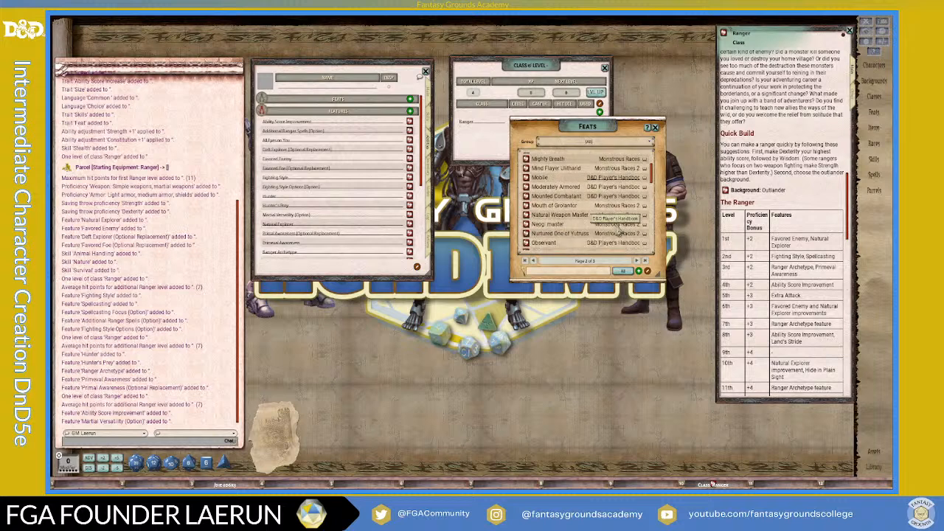
scroll(618, 230, down, 2)
scroll(617, 230, up, 1)
click(525, 178)
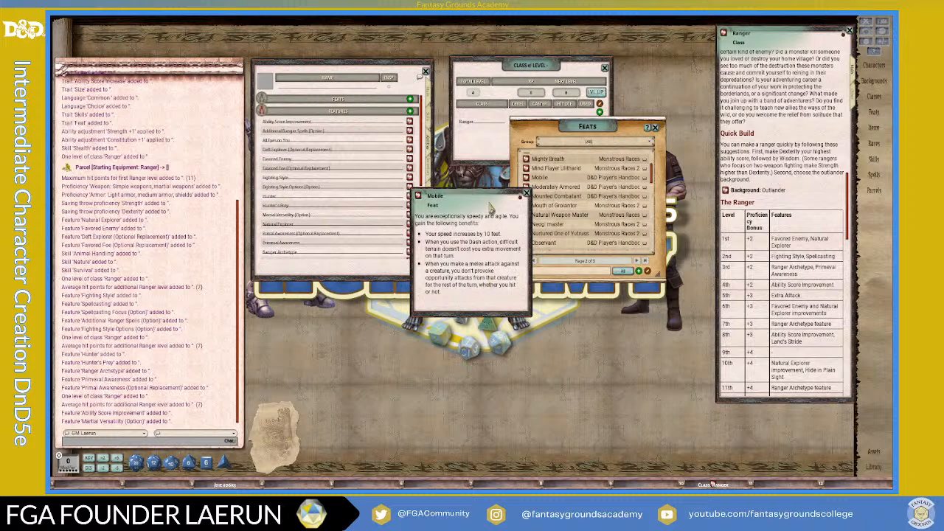
Add the Mobile feat to the character's feats and close its description
drag(490, 196, 531, 100)
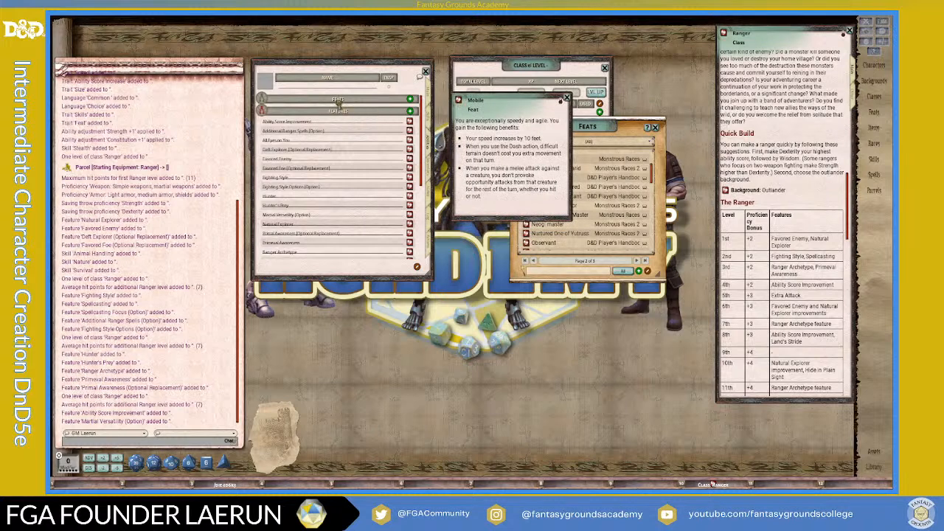
drag(337, 100, 322, 108)
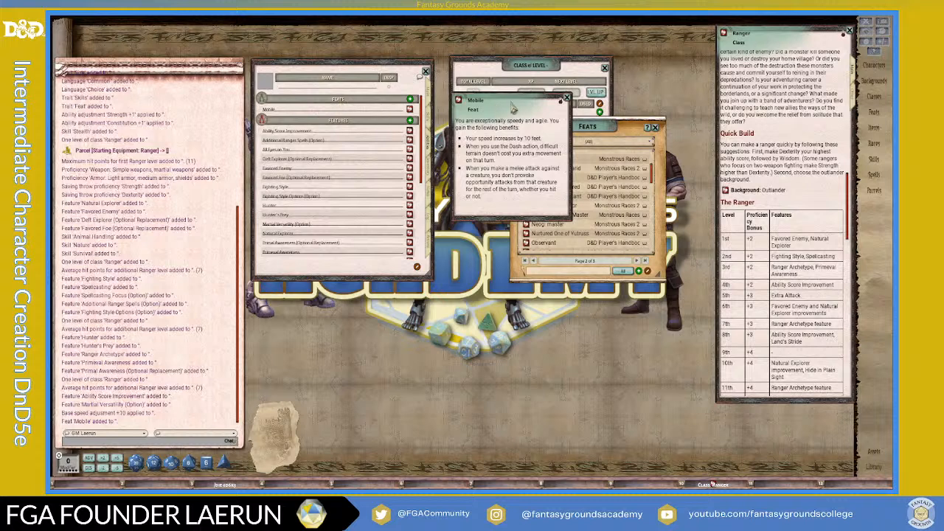
click(566, 98)
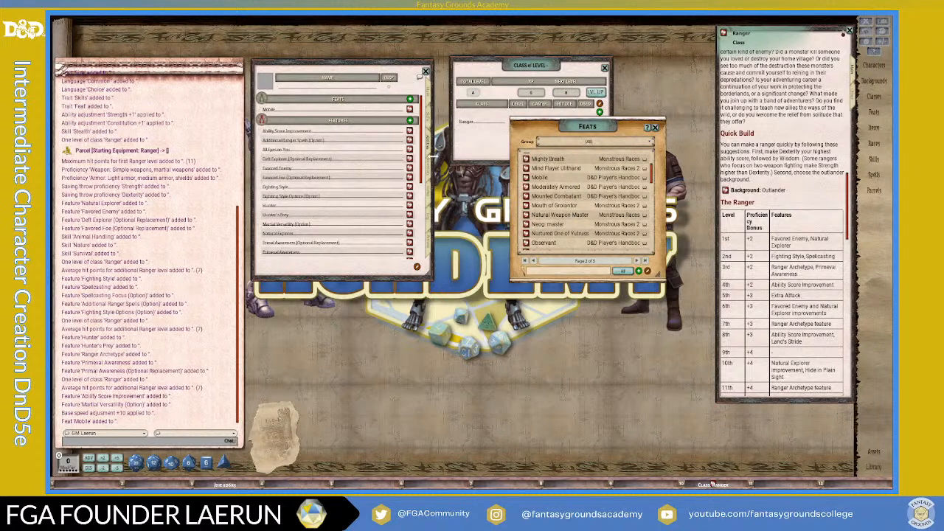
Check the Mobile power among the character's actions, collapse its effect details, and close the Feats list
click(432, 251)
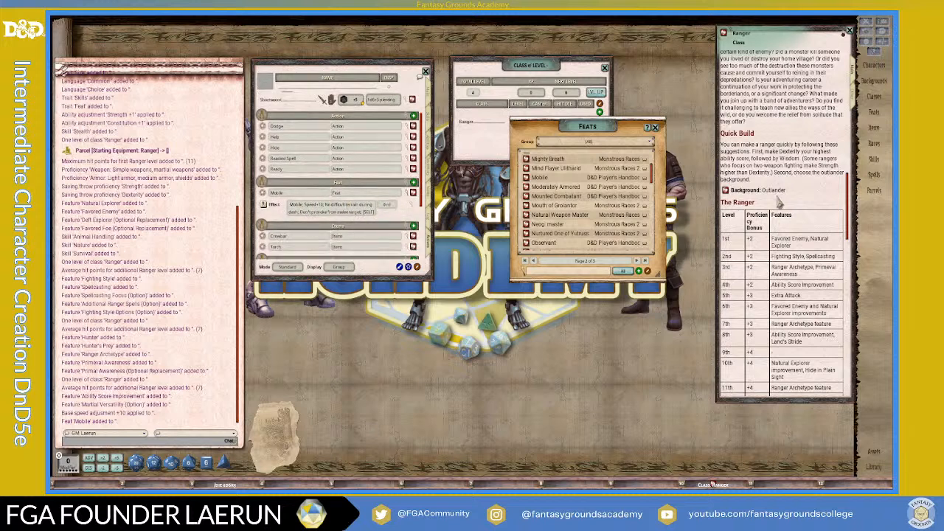
click(410, 202)
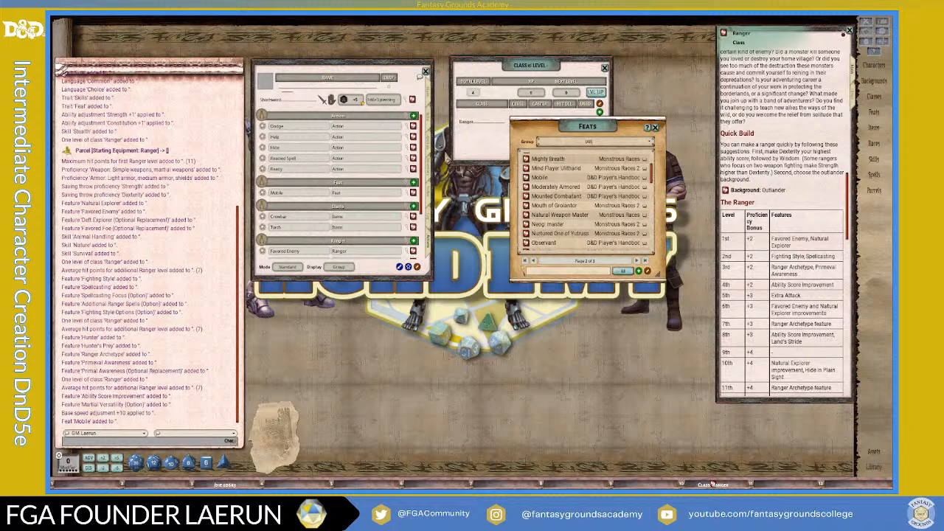
scroll(386, 226, down, 4)
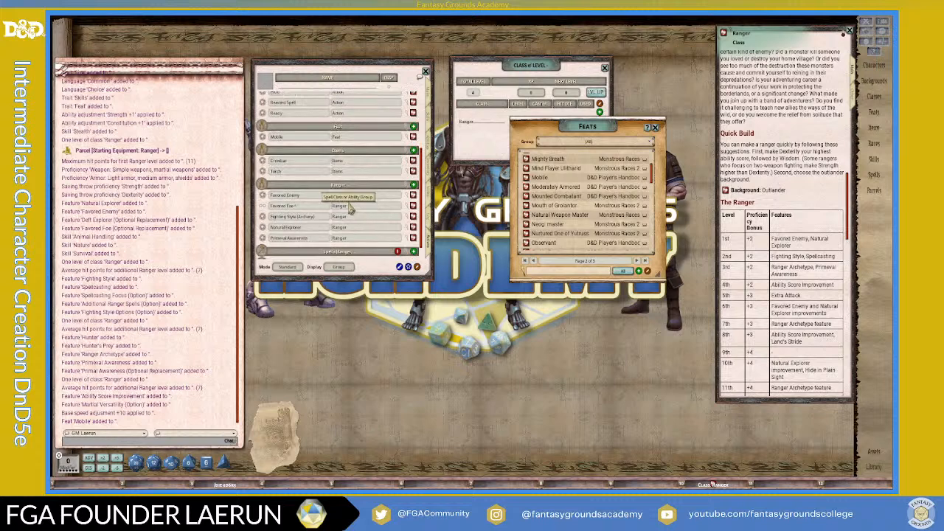
scroll(391, 188, up, 1)
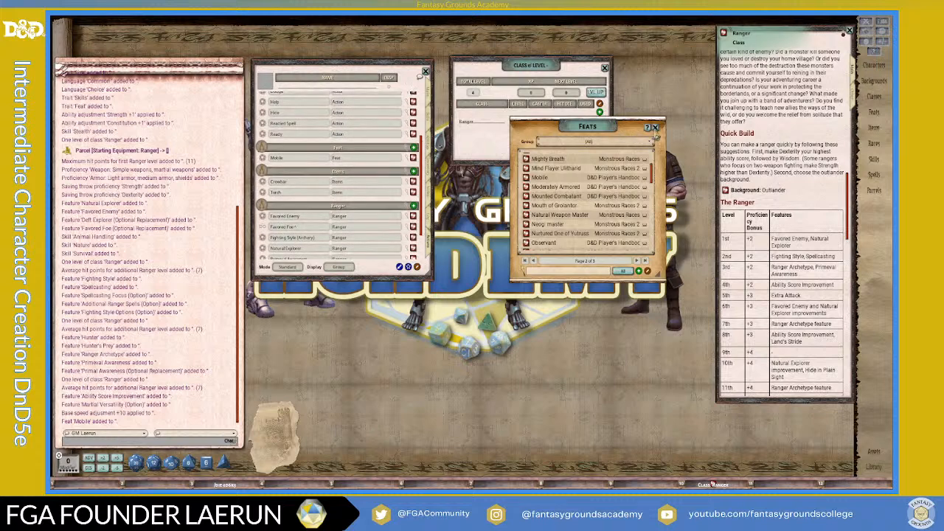
click(654, 129)
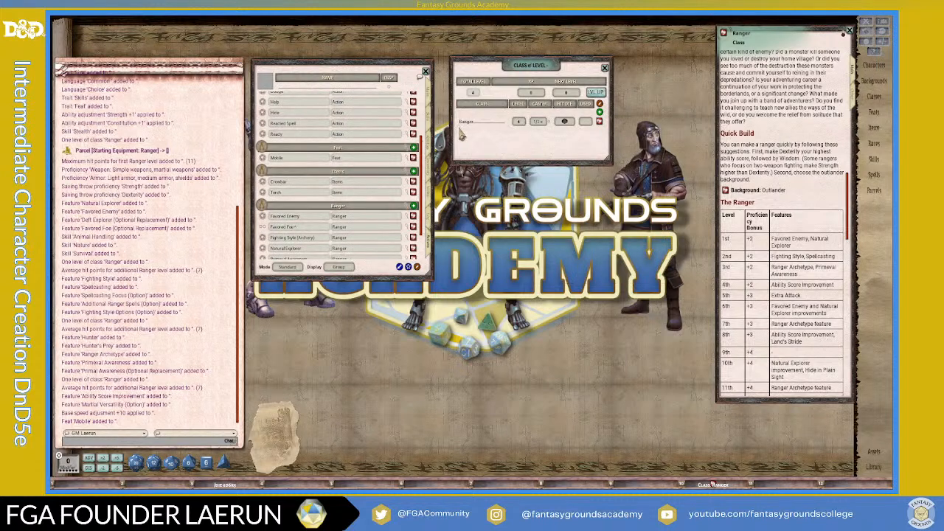
Check the character's main page and look through the powers on the actions page again
click(428, 102)
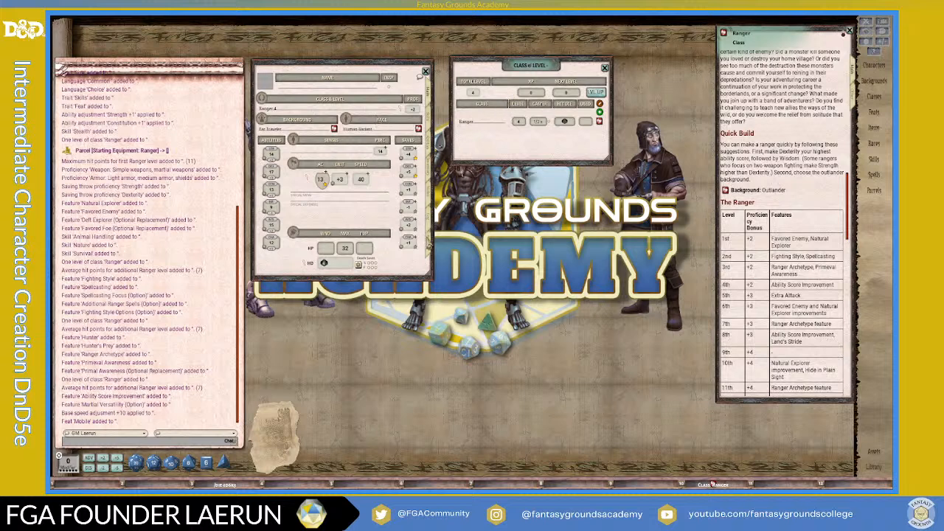
click(429, 245)
scroll(360, 212, down, 3)
scroll(362, 224, up, 3)
scroll(362, 210, down, 3)
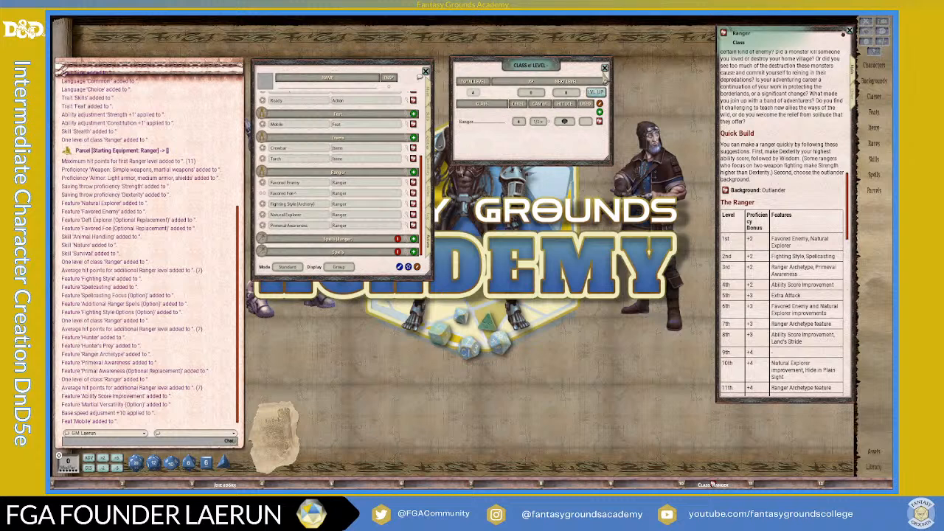
Close the Class and Level window and examine the Ranger's features table and spell slots table
click(604, 68)
scroll(782, 202, down, 2)
drag(809, 124, 791, 123)
scroll(744, 221, down, 2)
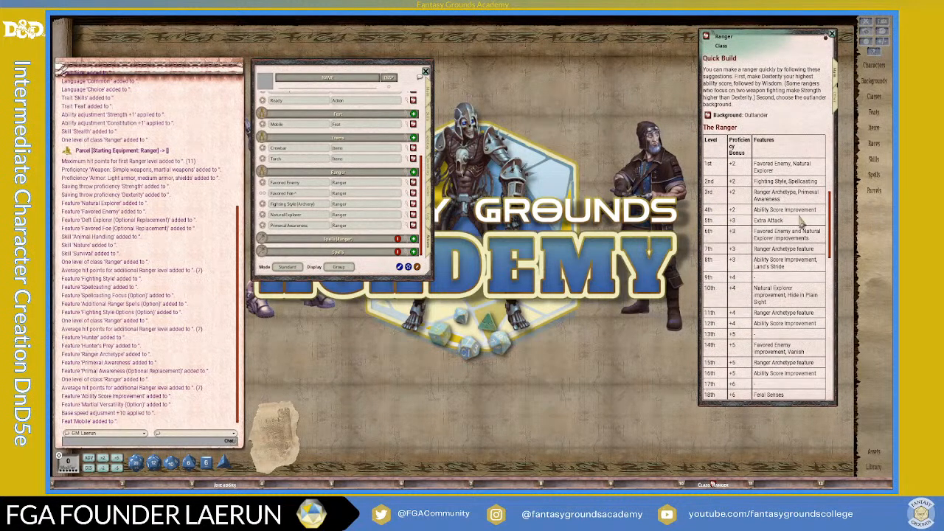
scroll(800, 225, down, 5)
scroll(789, 269, down, 6)
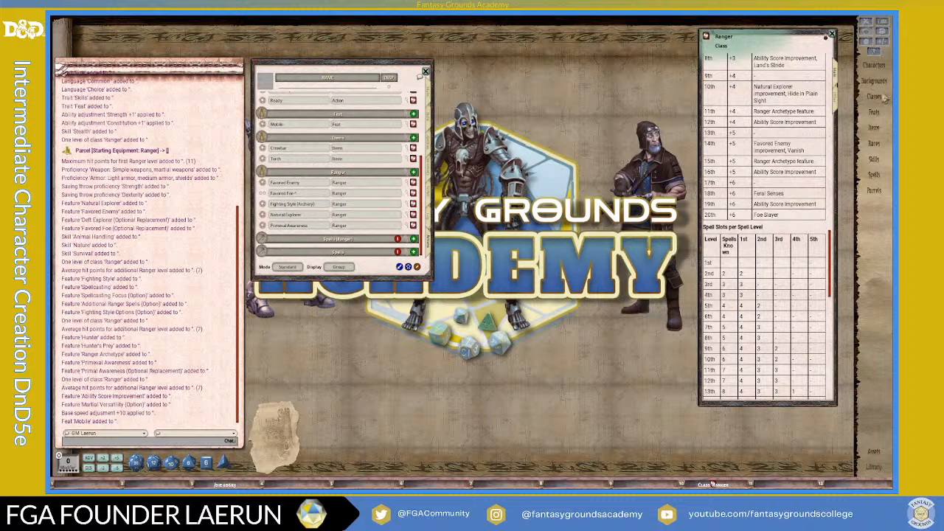
Open the Spells list beside the character sheet and limit it to the group 5E Effects Coding - Spells
click(875, 175)
drag(709, 28, 549, 28)
scroll(607, 184, down, 3)
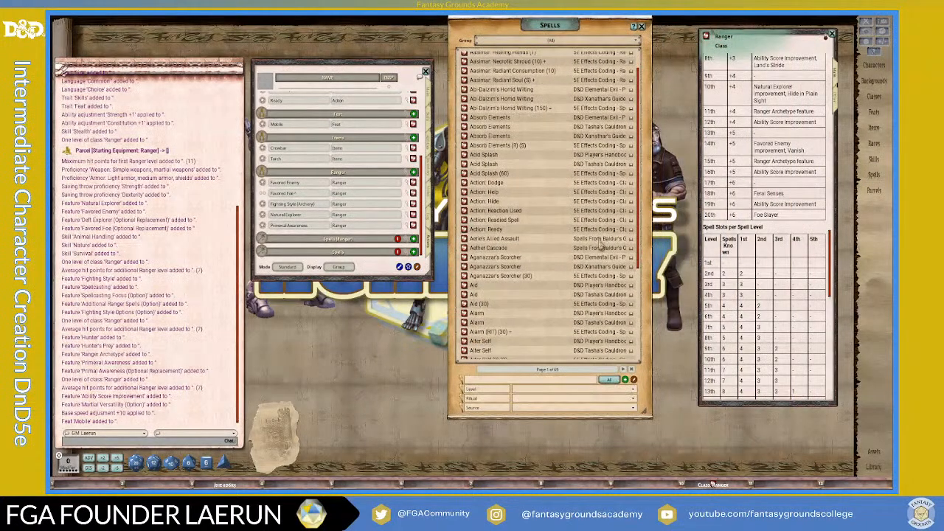
click(537, 41)
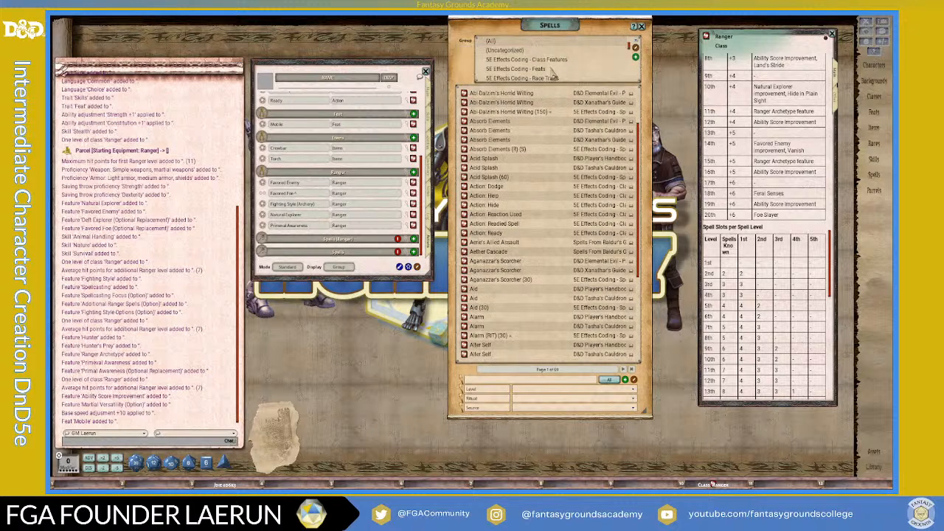
scroll(538, 70, down, 2)
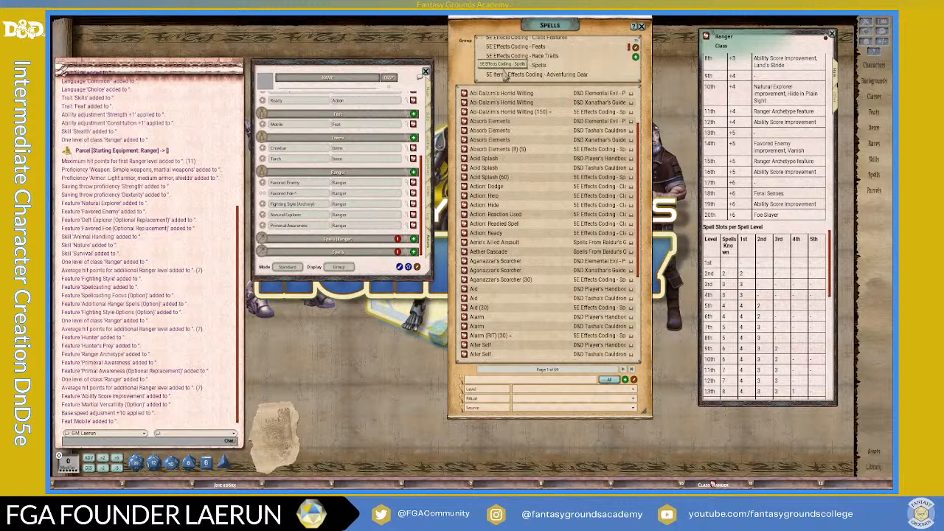
click(516, 65)
scroll(586, 271, down, 5)
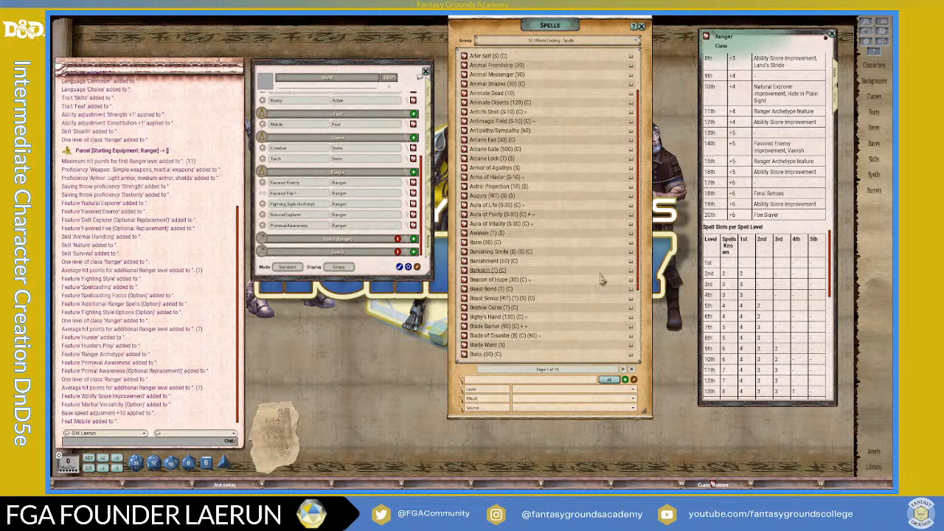
Filter the Spells list to level 1 spells with Ranger as the source
click(631, 390)
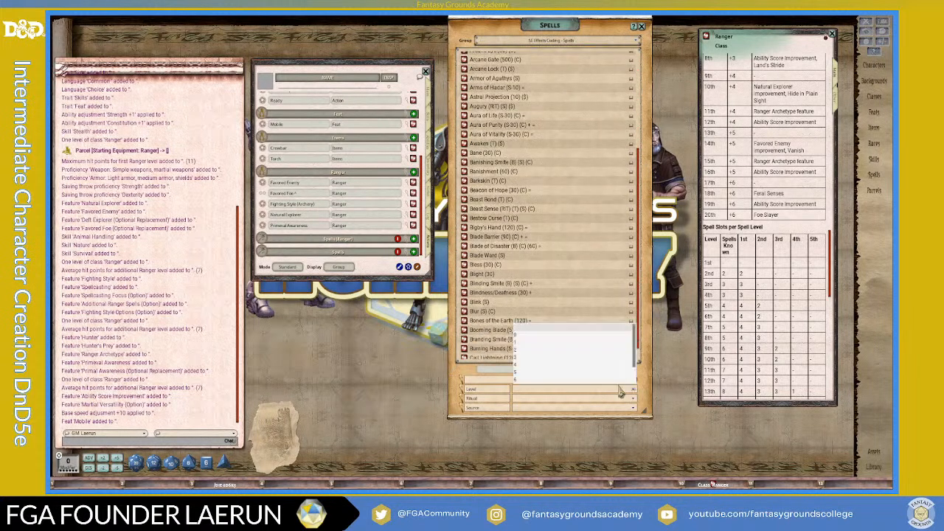
click(516, 349)
click(611, 408)
scroll(561, 372, down, 5)
scroll(551, 379, down, 3)
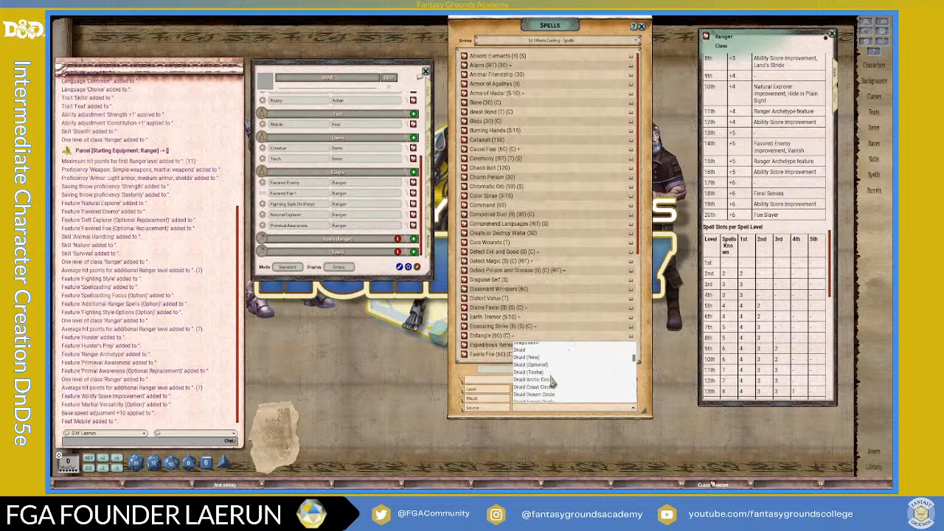
scroll(550, 379, down, 6)
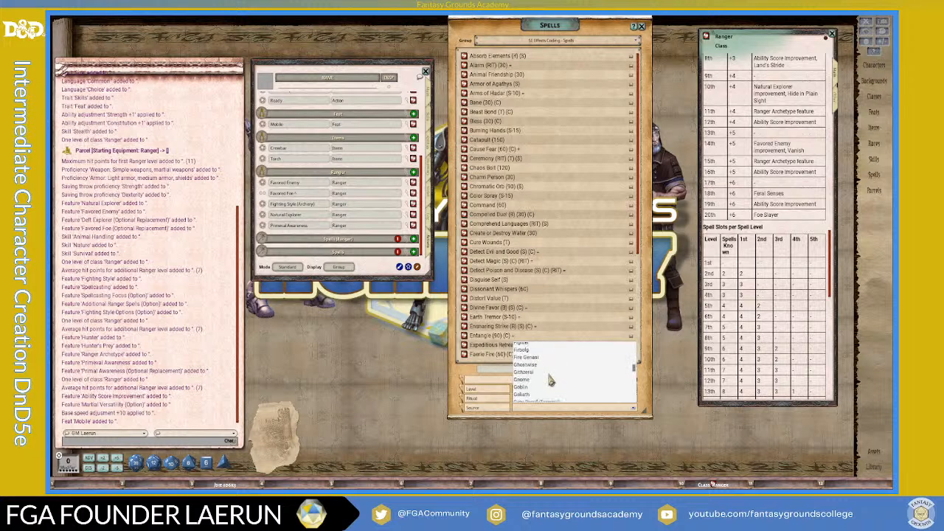
scroll(549, 379, down, 8)
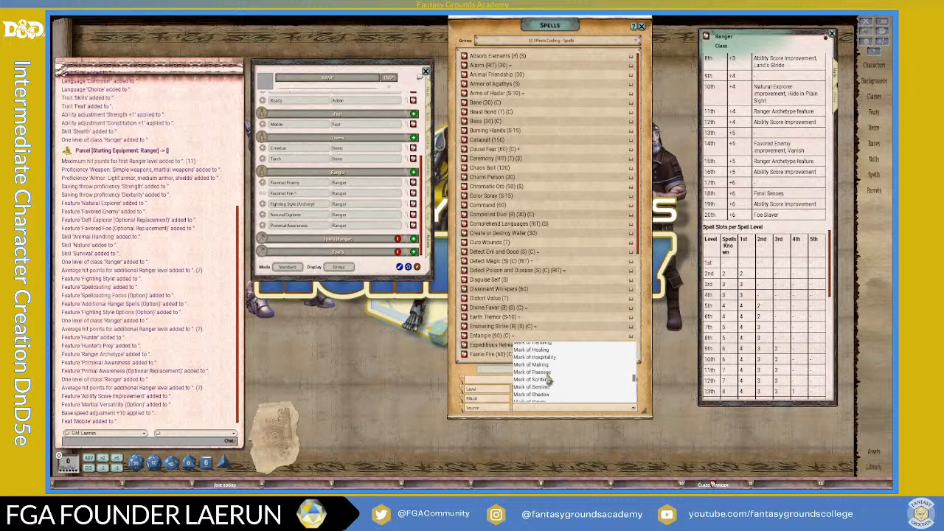
scroll(549, 378, down, 2)
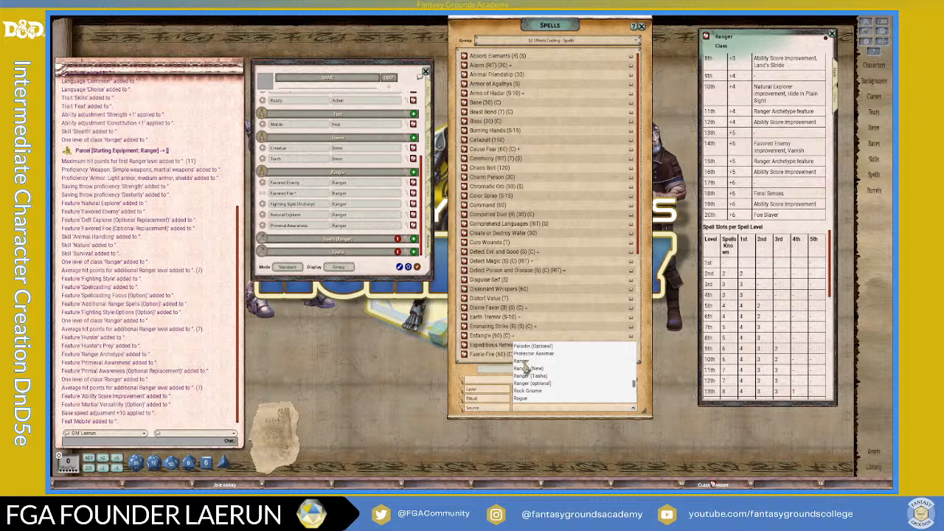
click(522, 361)
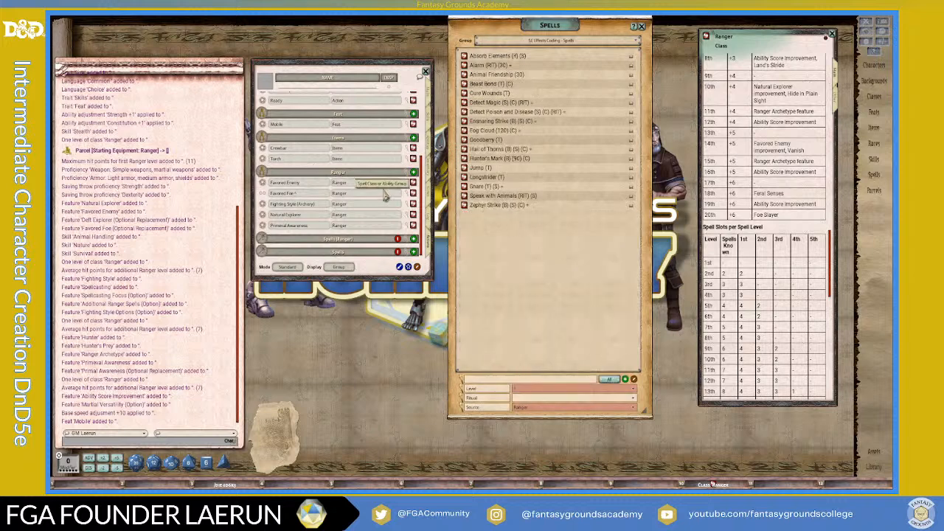
Switch the character's powers to the Summary display and change the mode through Preparation to Combat
scroll(369, 190, up, 2)
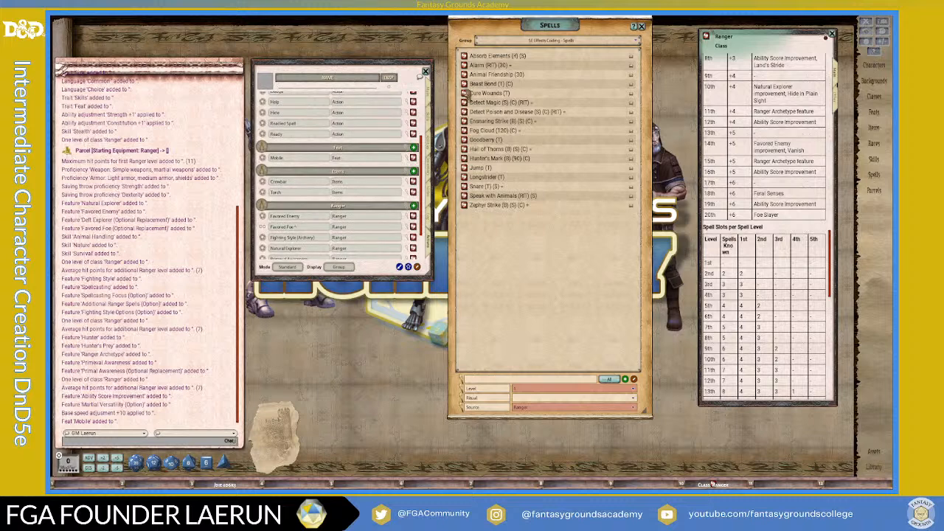
scroll(351, 214, down, 2)
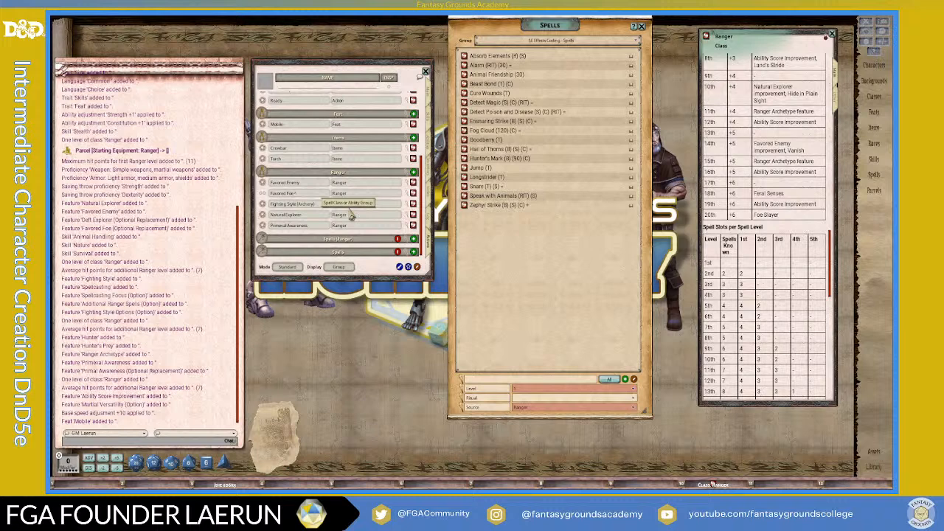
scroll(351, 214, up, 6)
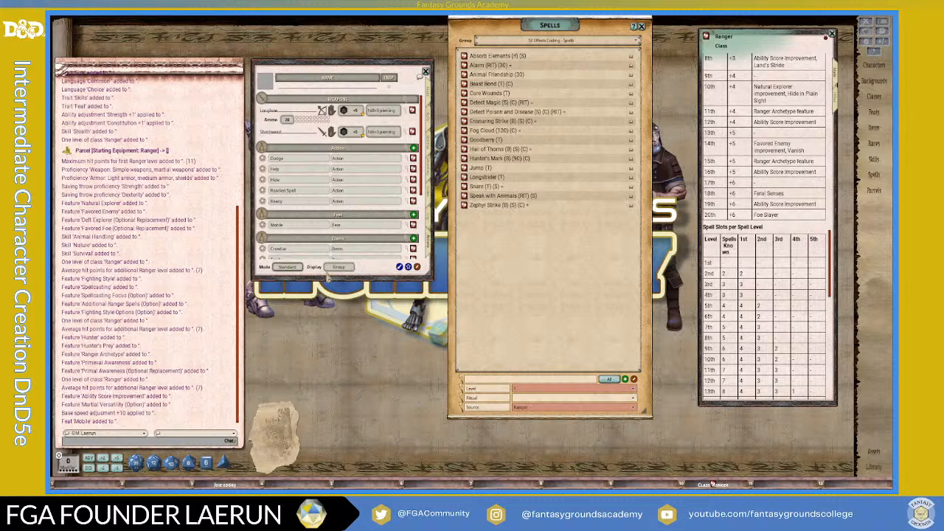
click(288, 267)
click(339, 267)
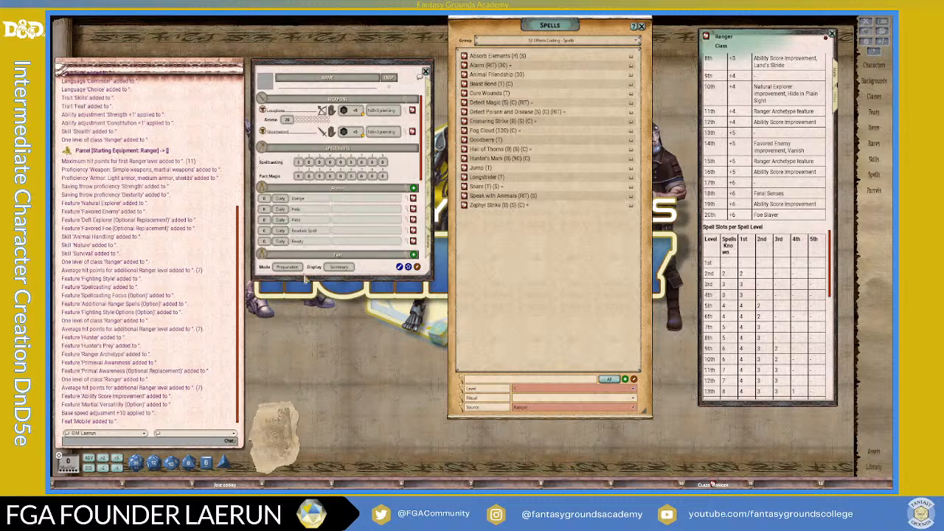
click(292, 267)
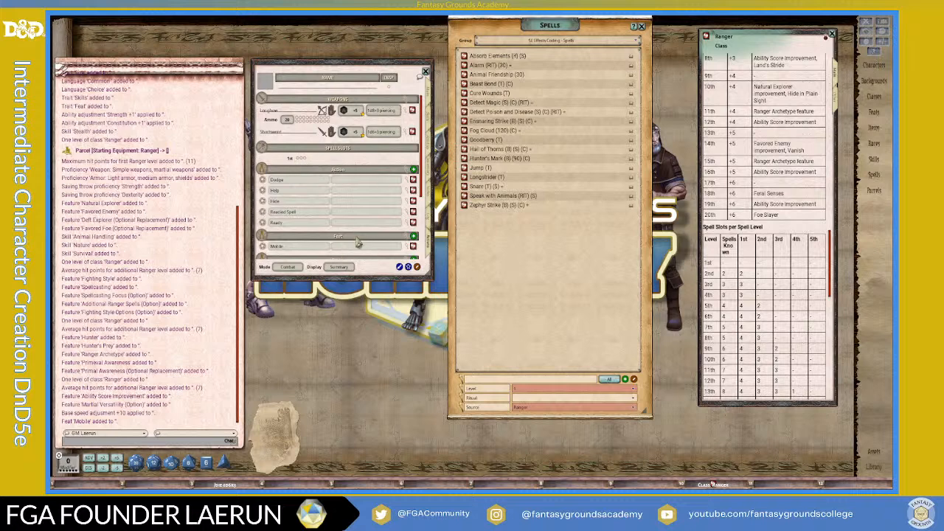
Add the level 1 spells Cure Wounds and Fog Cloud to the character's Ranger spells and look through the powers
scroll(349, 230, down, 5)
scroll(348, 236, up, 4)
scroll(370, 208, down, 10)
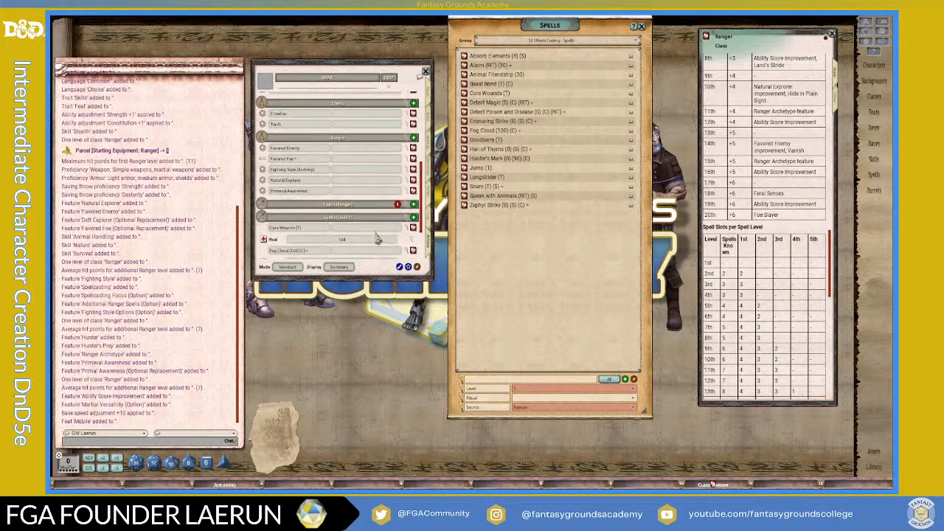
Collapse the action details of the three level 1 spells and delete the empty Spells (Ranger) power group
click(408, 177)
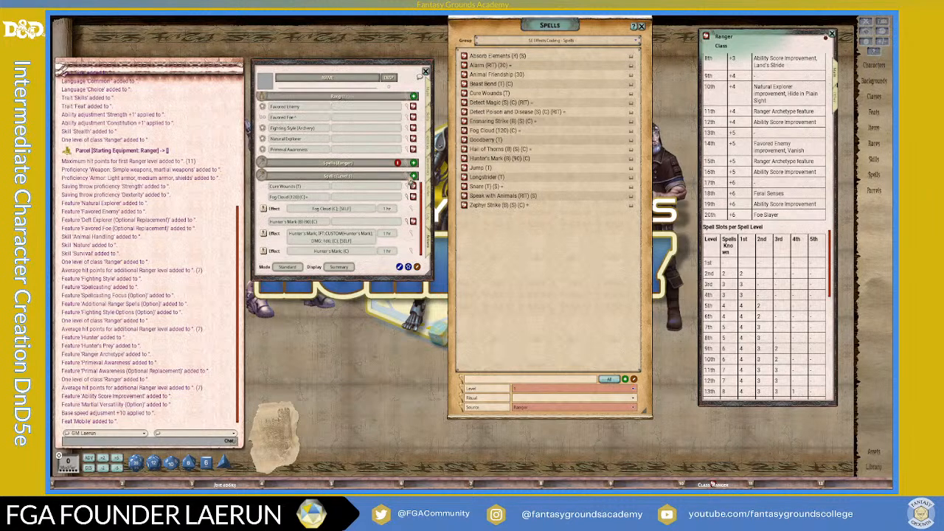
click(408, 201)
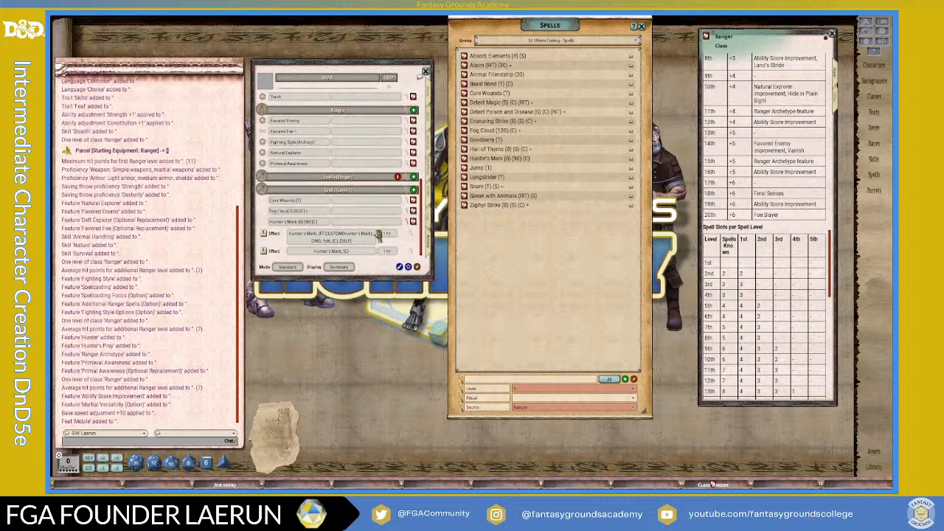
click(407, 223)
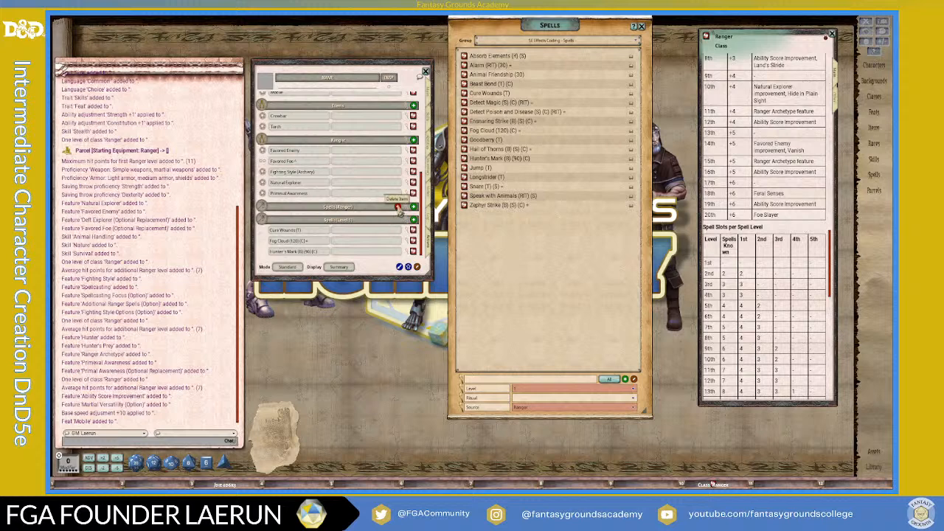
scroll(398, 209, up, 1)
scroll(364, 240, up, 6)
scroll(357, 230, down, 6)
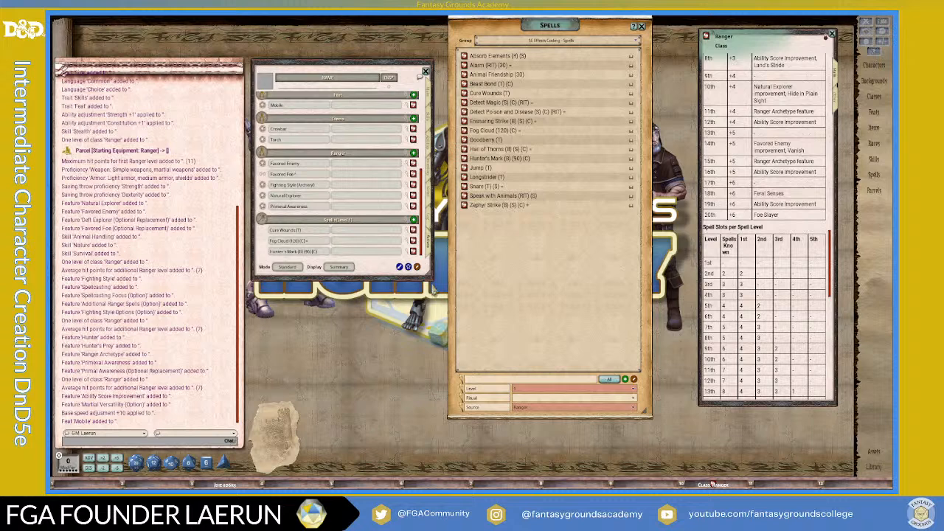
Make the character sheet window taller and show the character's inventory
drag(426, 277, 432, 407)
scroll(346, 280, up, 6)
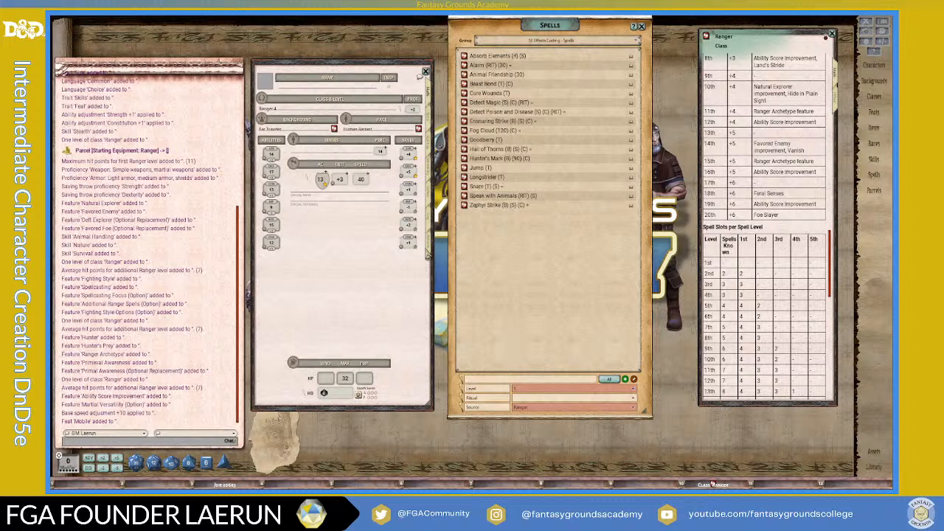
click(429, 170)
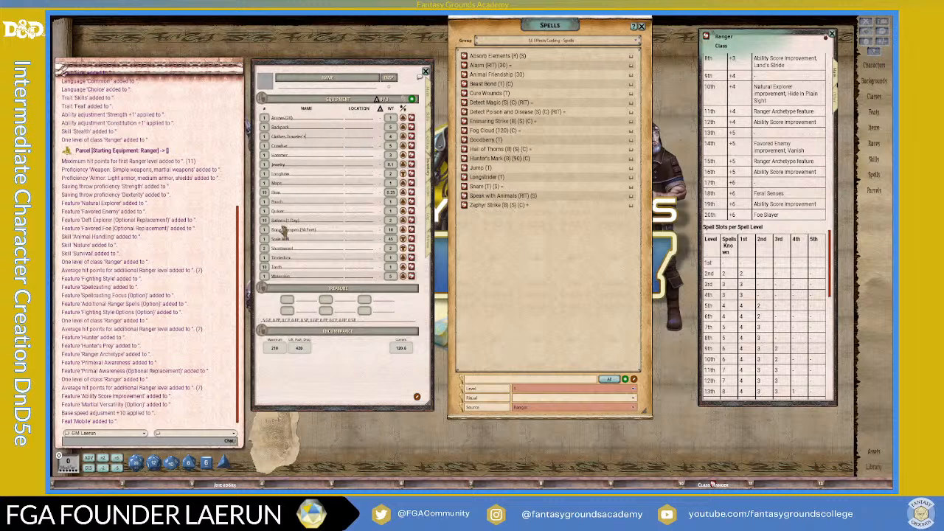
Set the location of the Arrows (20) in the equipment list to Quiver
click(361, 119)
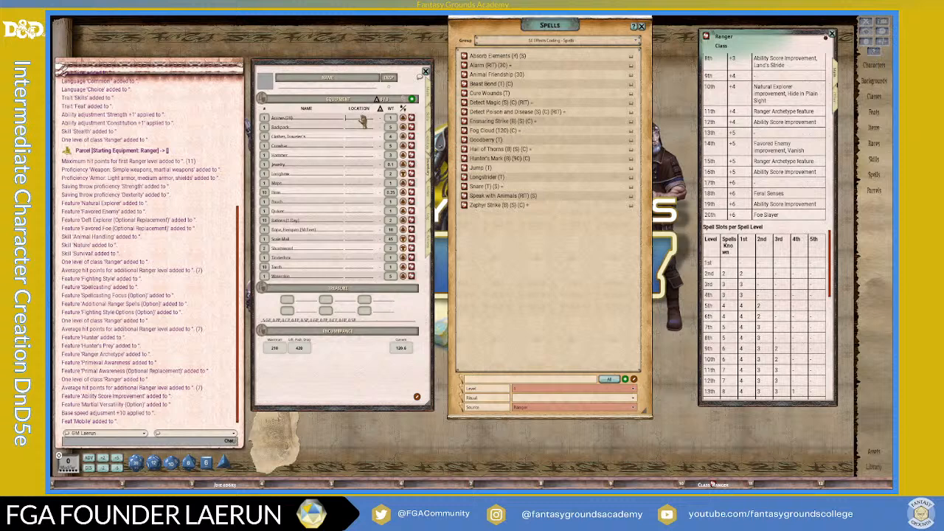
text(Quiver)
key(Return)
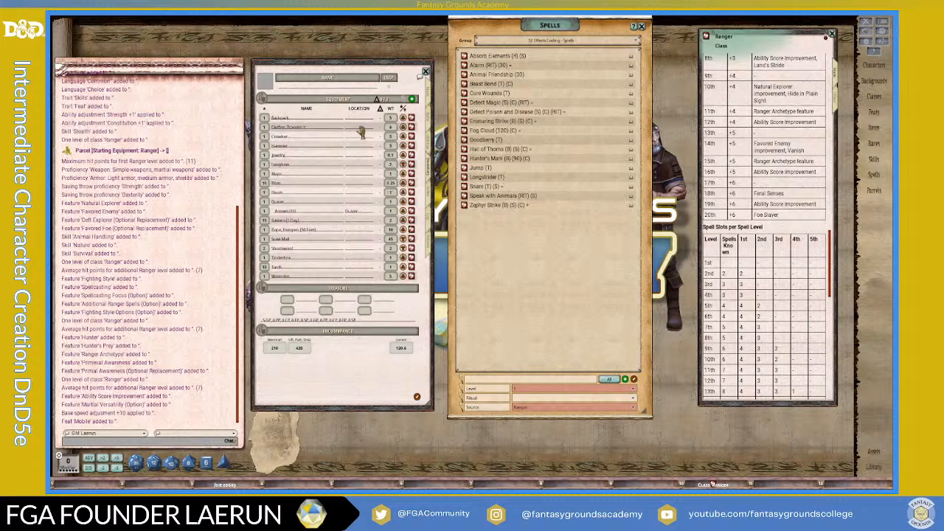
Set the location of the crowbar and the hammer to Backpack
click(357, 139)
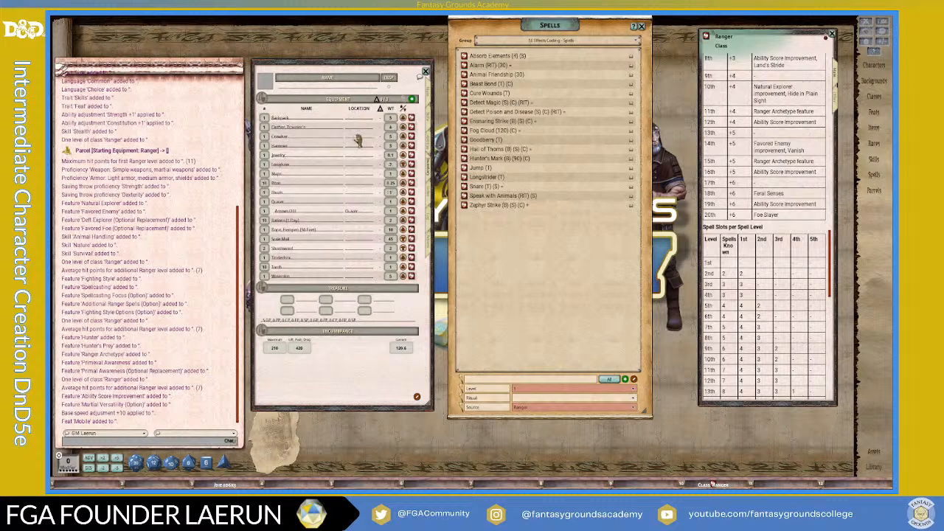
text(Backpack)
click(357, 145)
text(B)
Set the location of the jewelry to Pouch
click(364, 155)
key(shift)
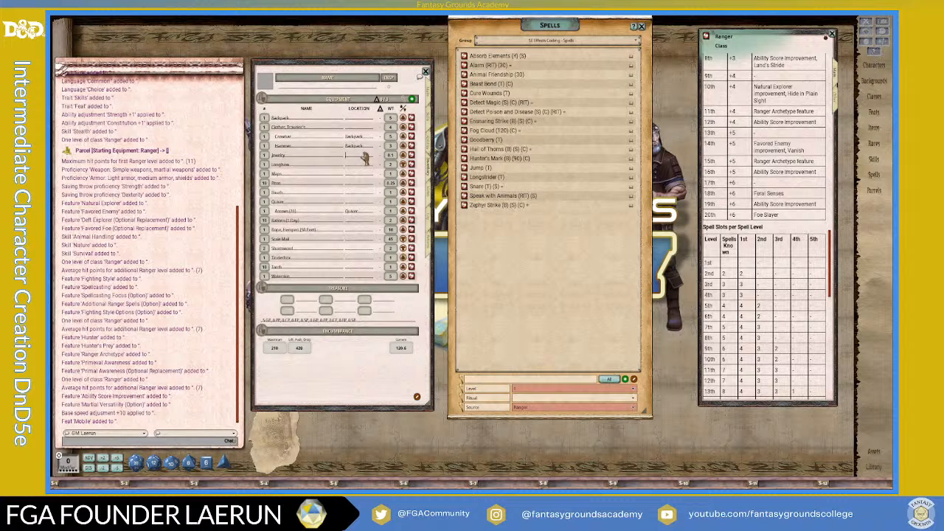
text(Belt)
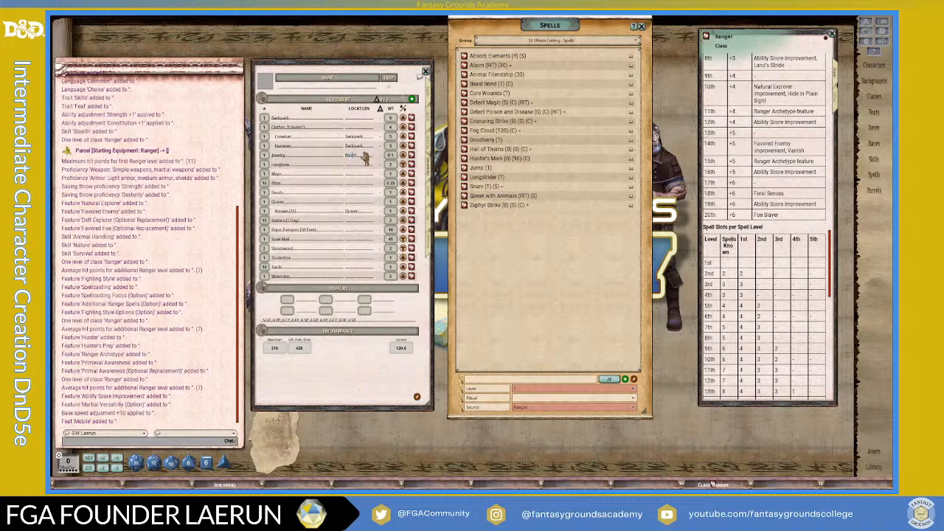
click(362, 166)
Set the location of the maps, pitons, pouch, rations and hempen rope to Backpack
click(362, 175)
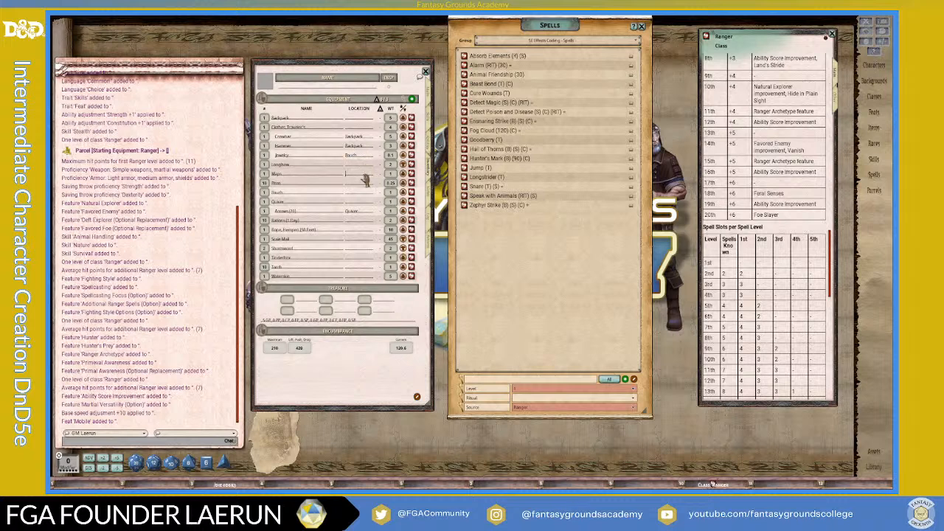
key(shift)
text(Backpack)
click(360, 184)
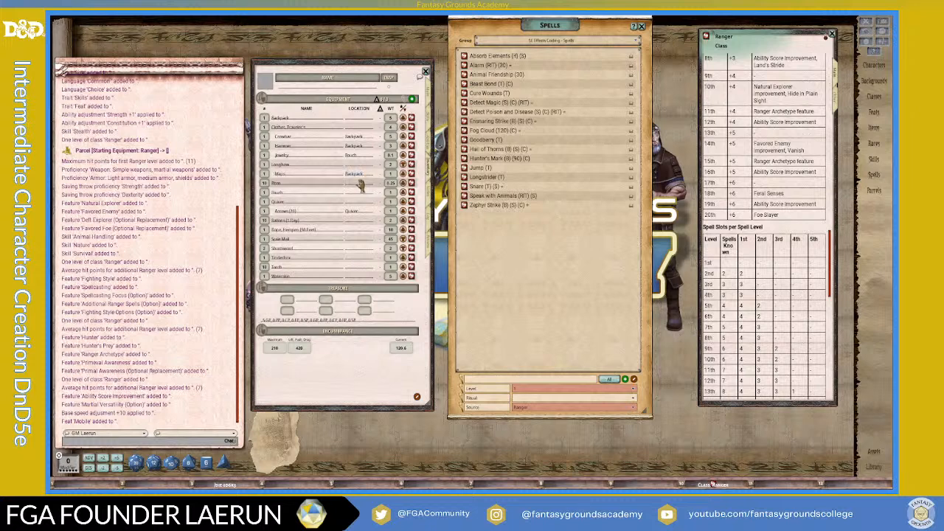
key(shift)
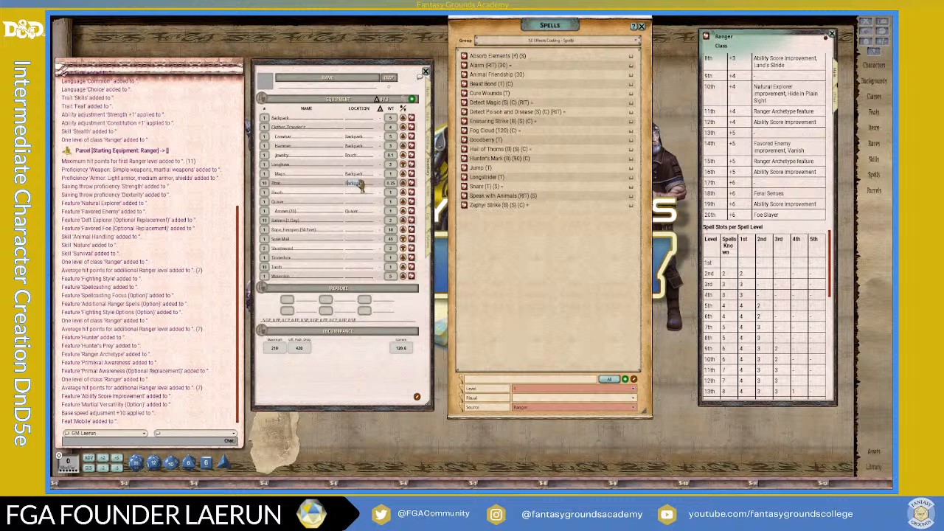
text(B)
click(361, 194)
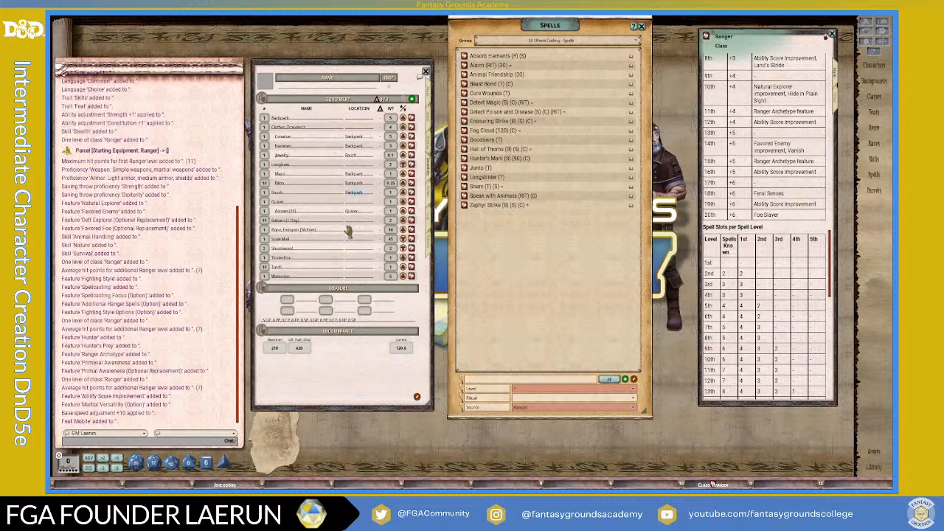
text(Backpack)
click(352, 221)
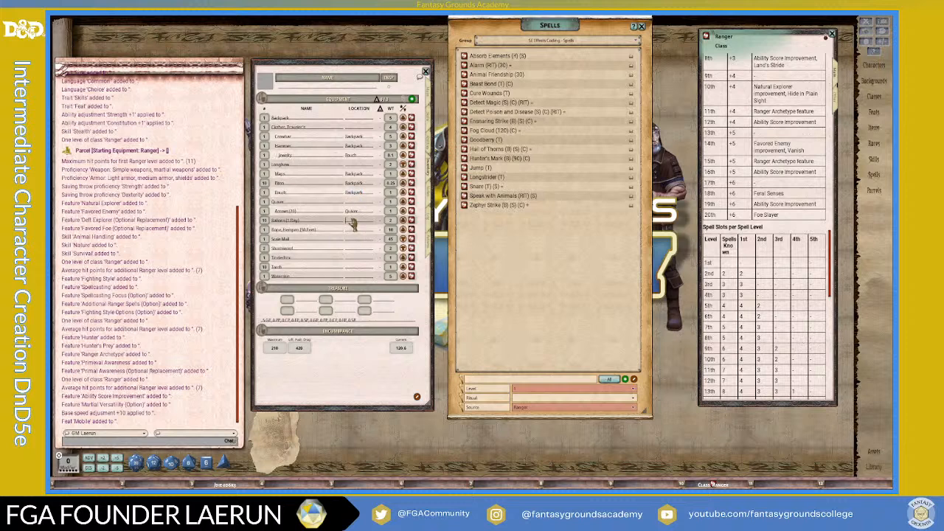
text(Backpack)
click(357, 230)
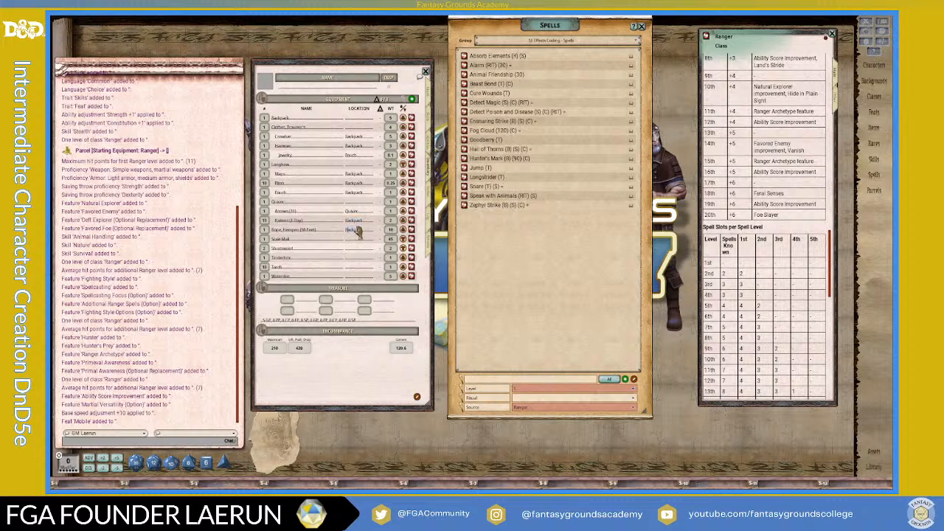
click(359, 239)
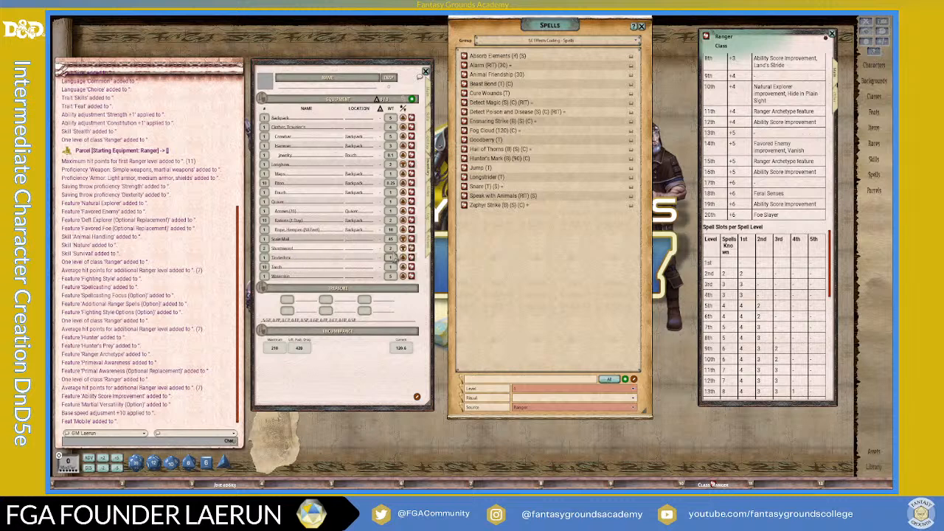
Delete the shortswords from the character's equipment list
right_click(413, 249)
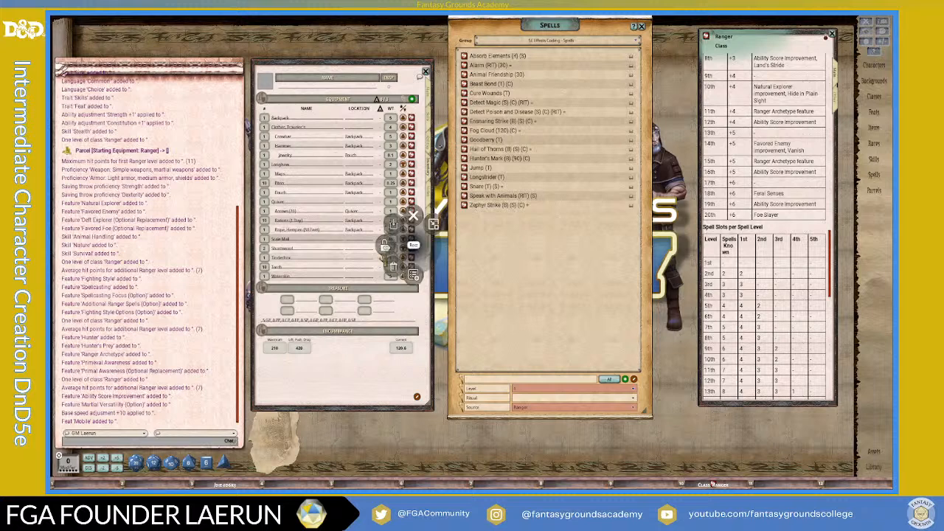
click(389, 264)
click(360, 267)
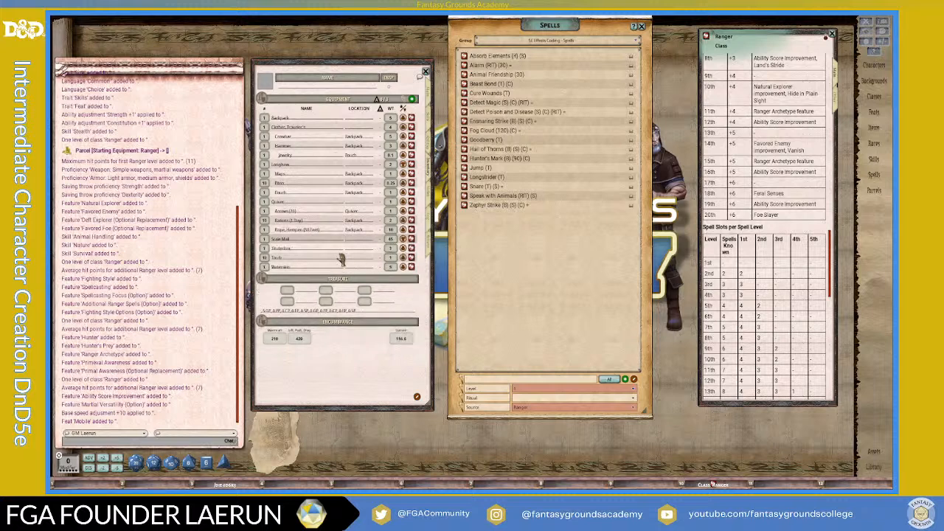
Set the location of the tinderbox, torches, waterskin and traveler's clothes to Backpack
click(355, 249)
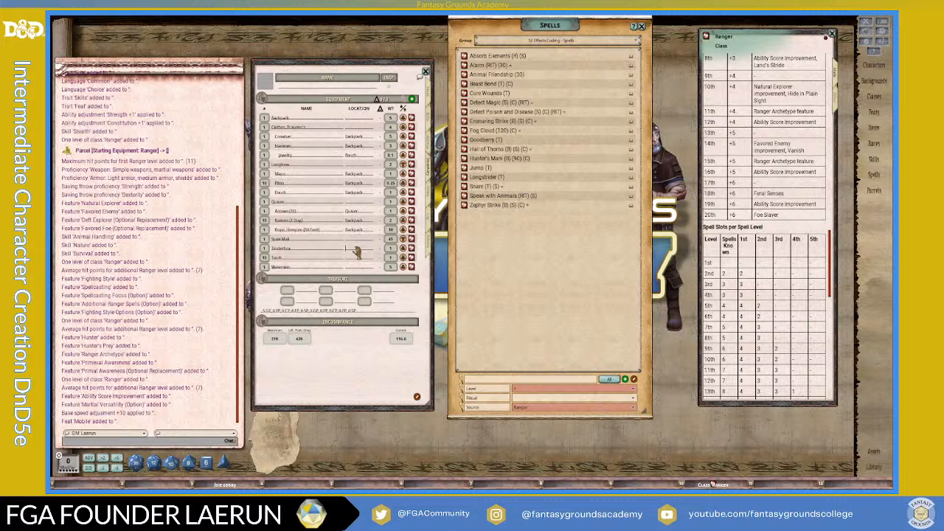
key(shift)
click(358, 258)
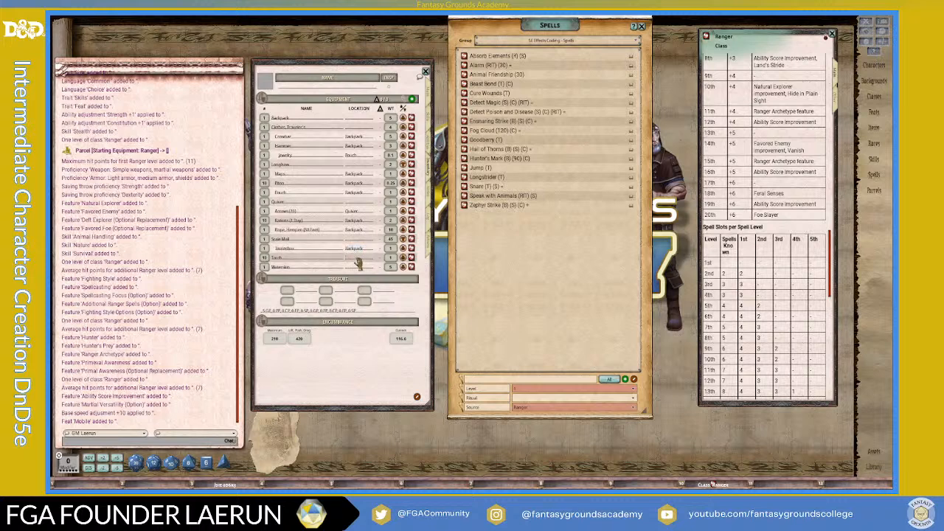
text(Backpack)
click(359, 268)
key(shift)
text(Backpack)
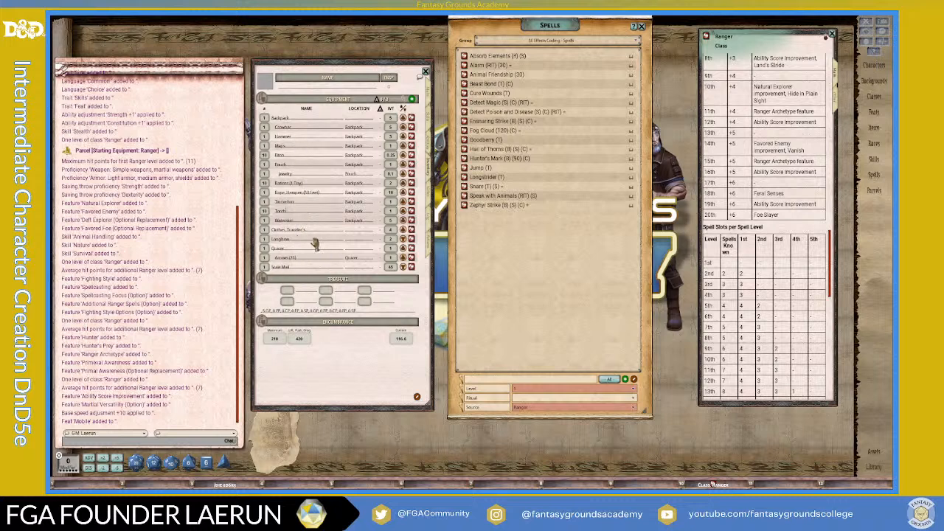
click(356, 232)
text(Backpack)
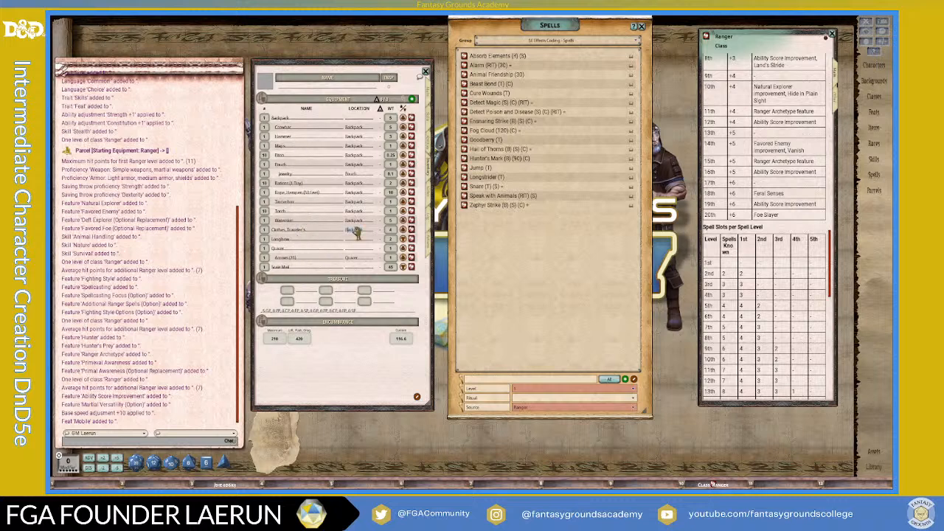
click(298, 195)
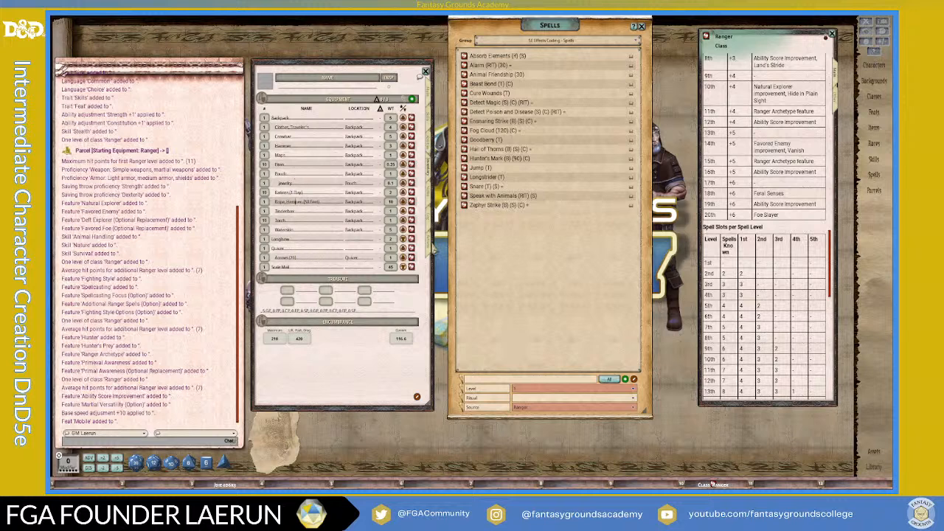
Review the character's weapons, powers, feats and features, and return to the inventory
click(431, 246)
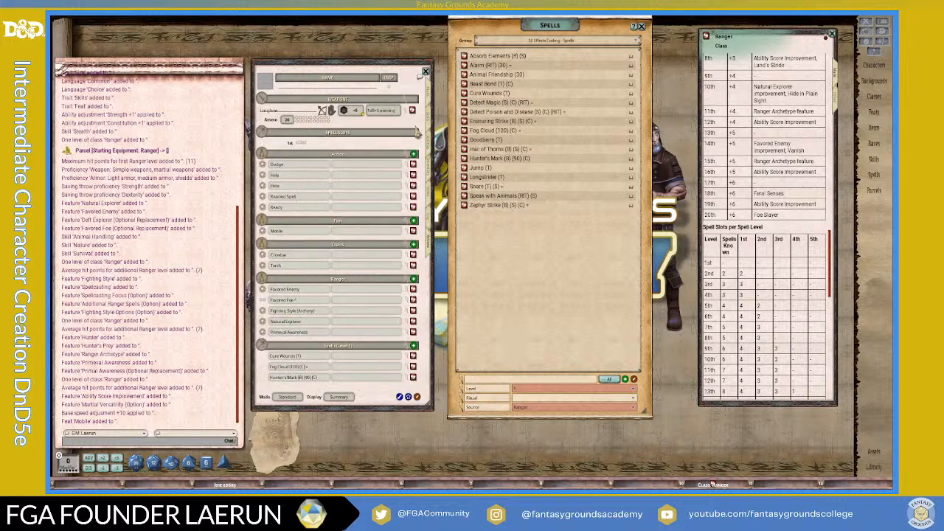
click(430, 149)
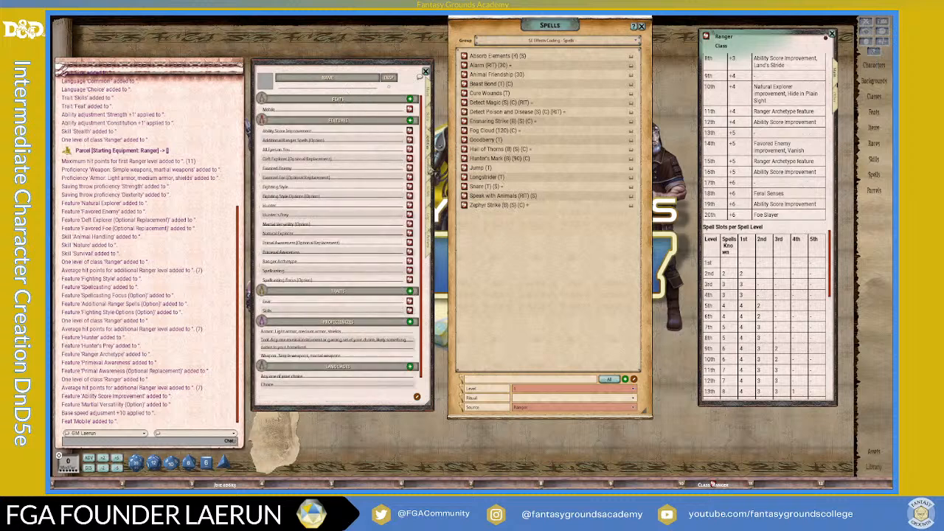
click(429, 170)
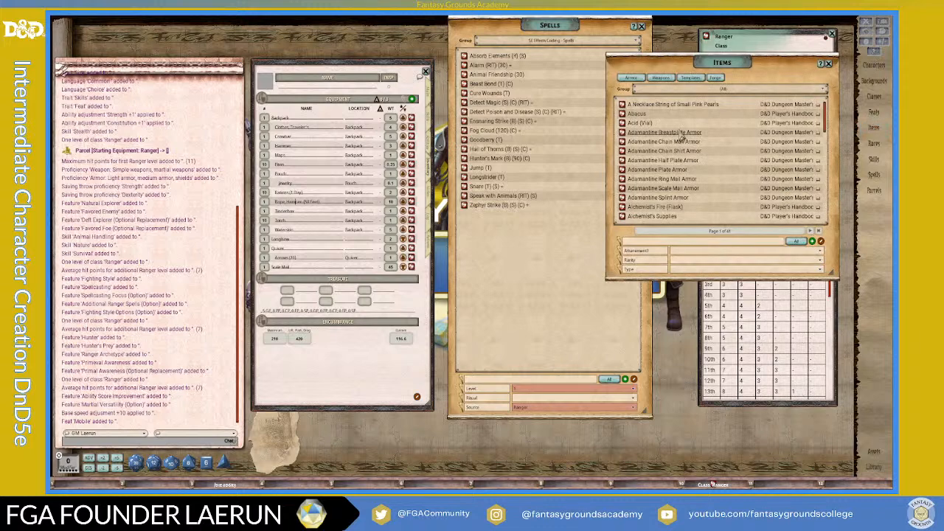
Search the Items list for scimitar and add the Scimitar, +1 to the character's inventory
drag(688, 65, 557, 56)
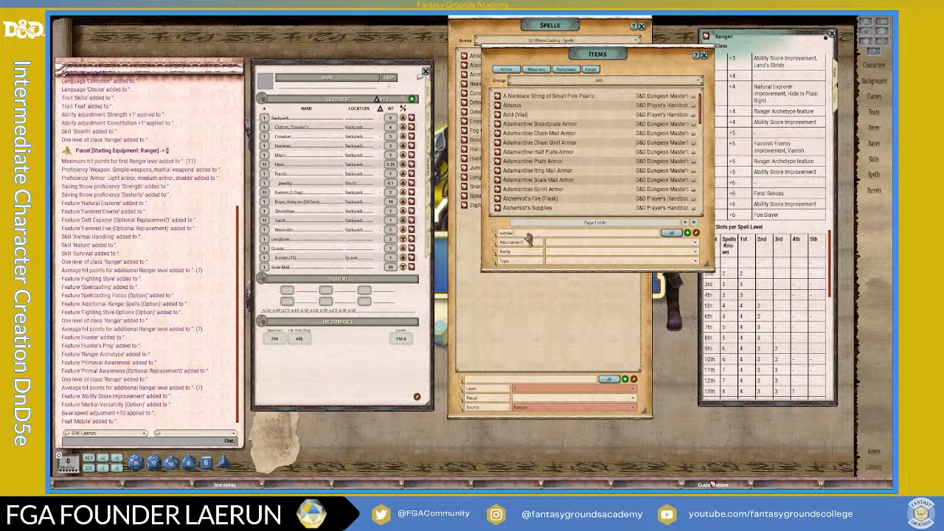
text(r)
scroll(545, 179, down, 5)
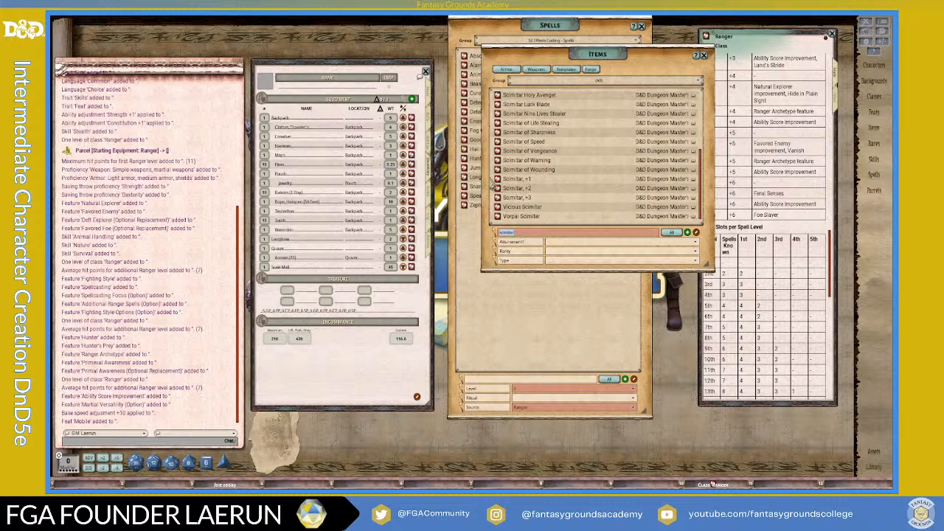
drag(499, 180, 334, 193)
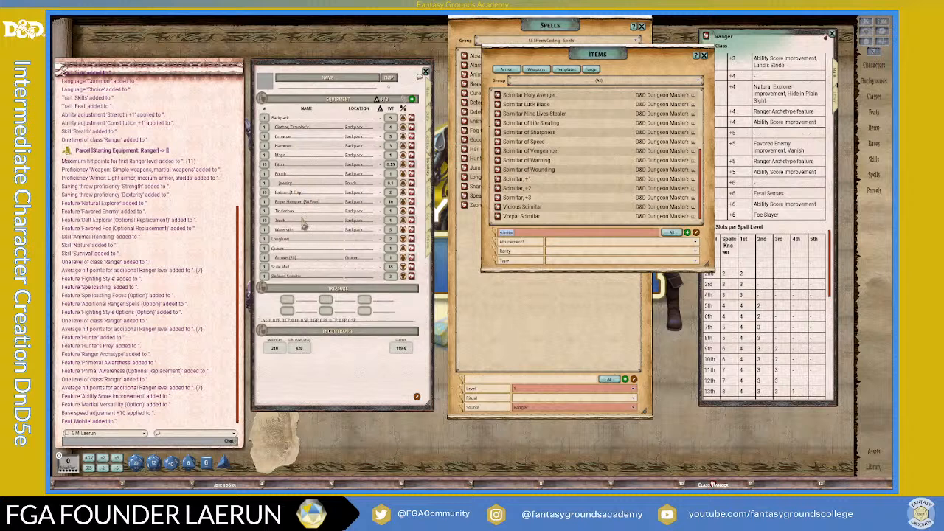
Review the added scimitar's item record with the Items list closed and mark the scimitar as identified
click(412, 278)
drag(480, 196, 503, 105)
click(702, 55)
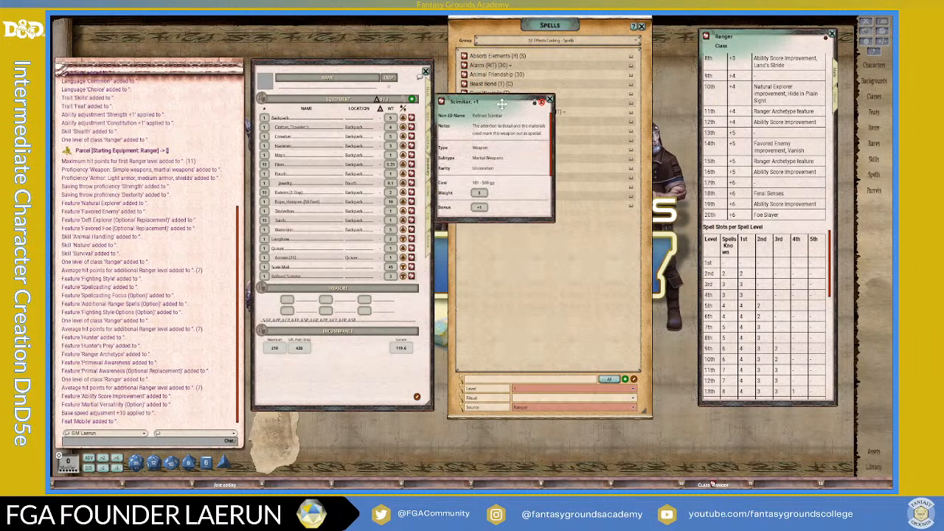
scroll(504, 187, down, 3)
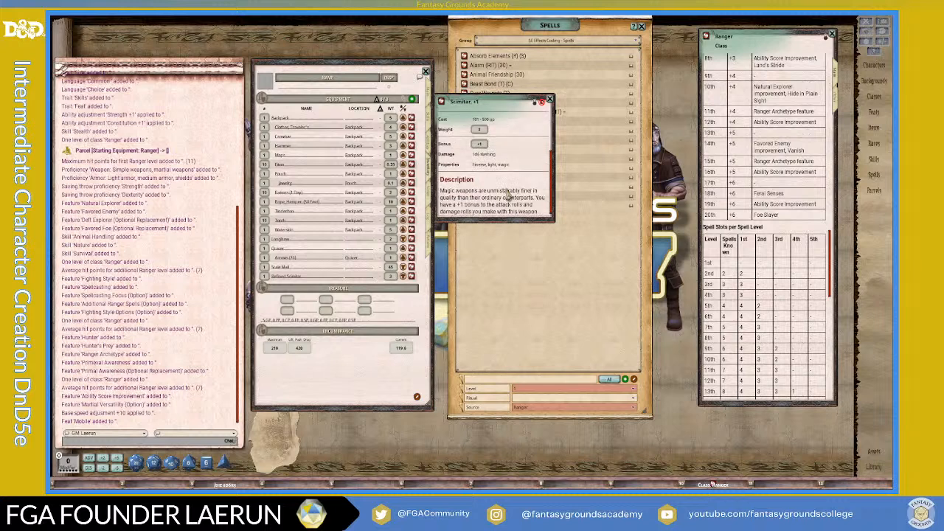
scroll(487, 199, up, 3)
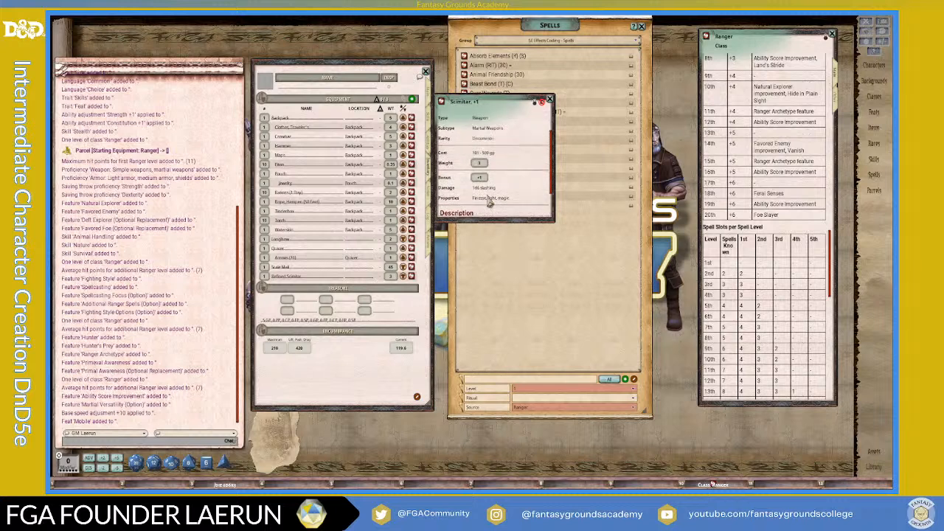
click(546, 107)
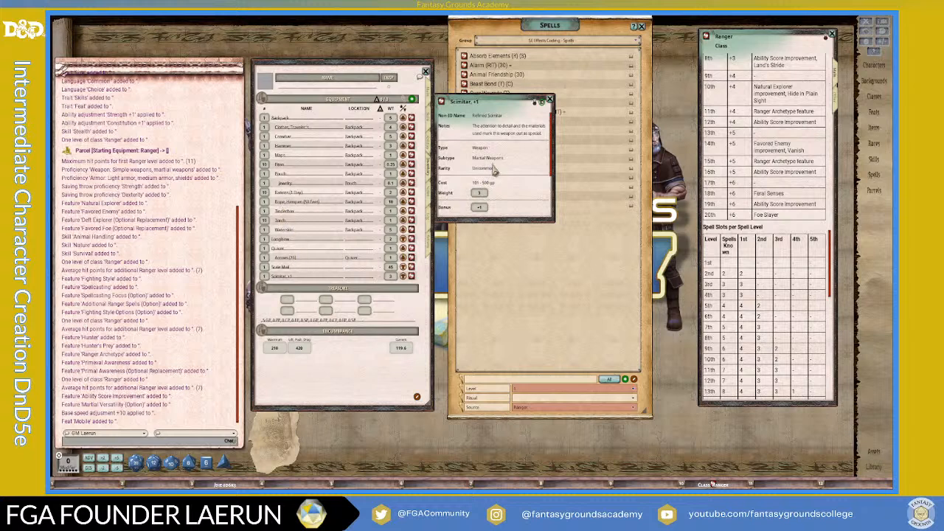
Review the scimitar's properties and description and its weapon attack and damage details, and close both records
drag(484, 121, 561, 107)
scroll(570, 193, down, 3)
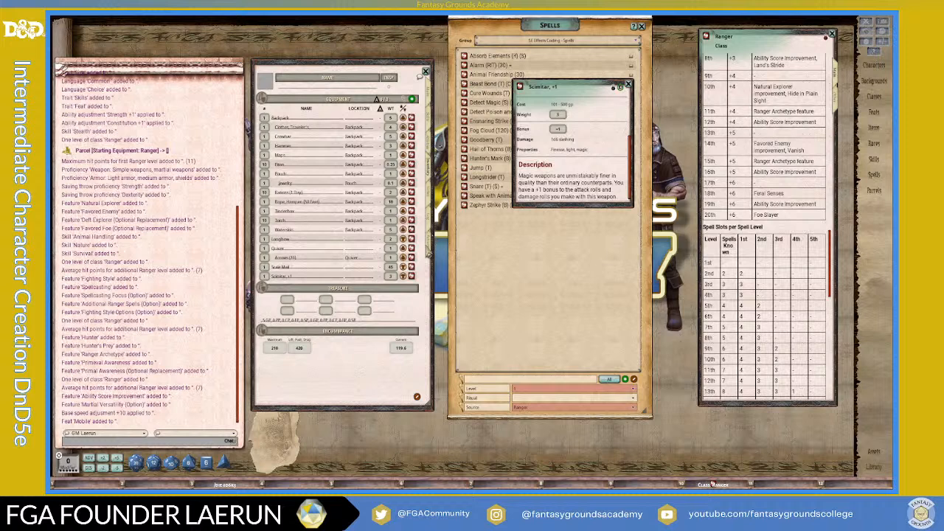
click(430, 251)
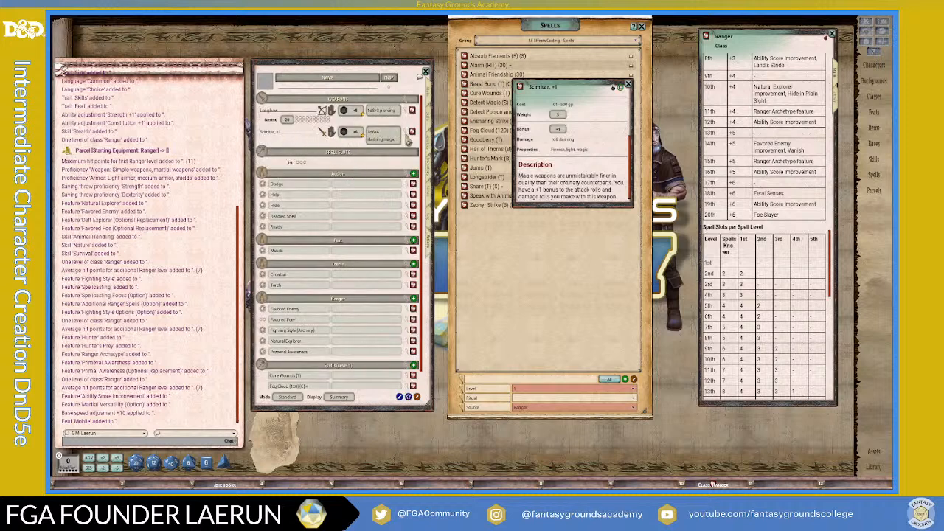
click(408, 141)
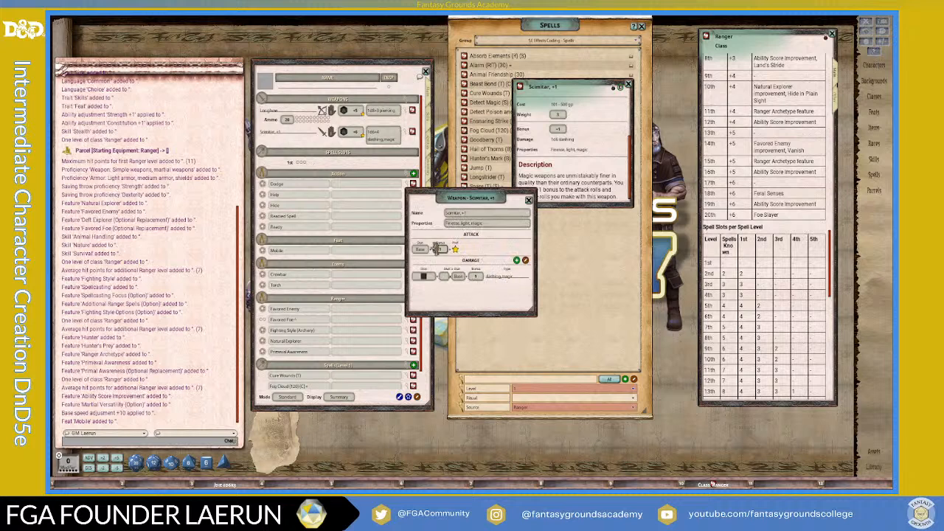
click(529, 200)
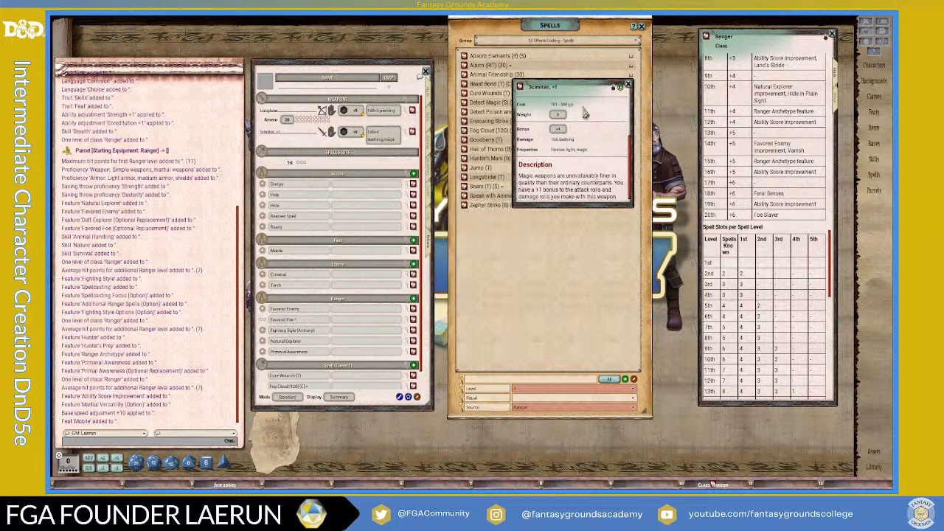
click(627, 86)
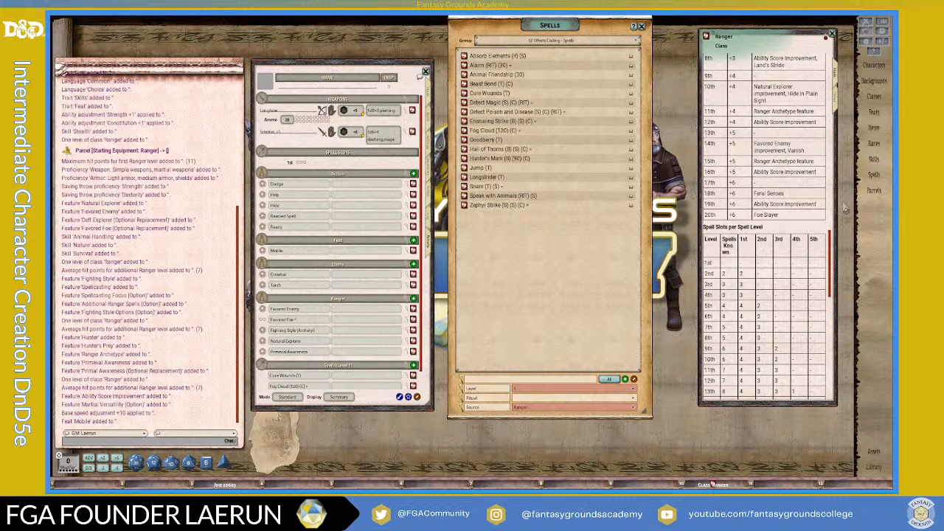
Add a Potion of Healing to the character's inventory from the Items list filtered by healing, and mark the potion as identified
click(874, 127)
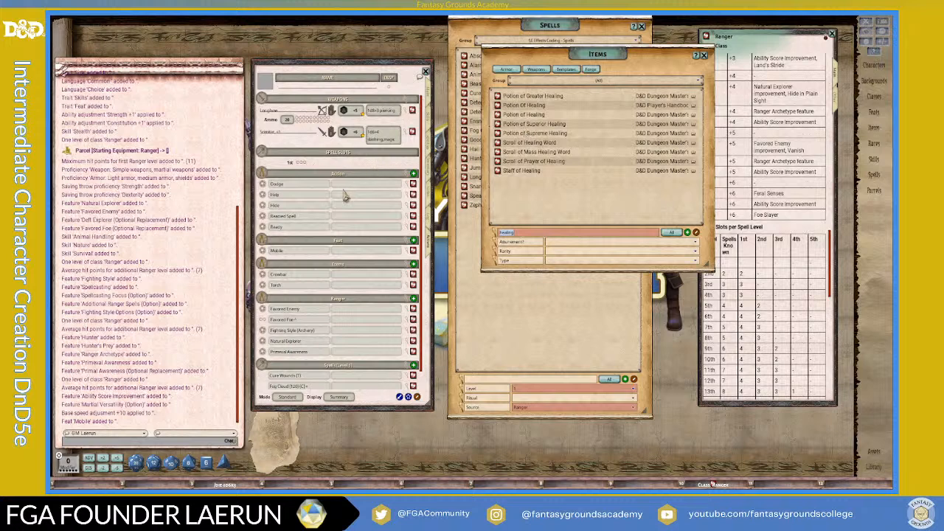
click(431, 173)
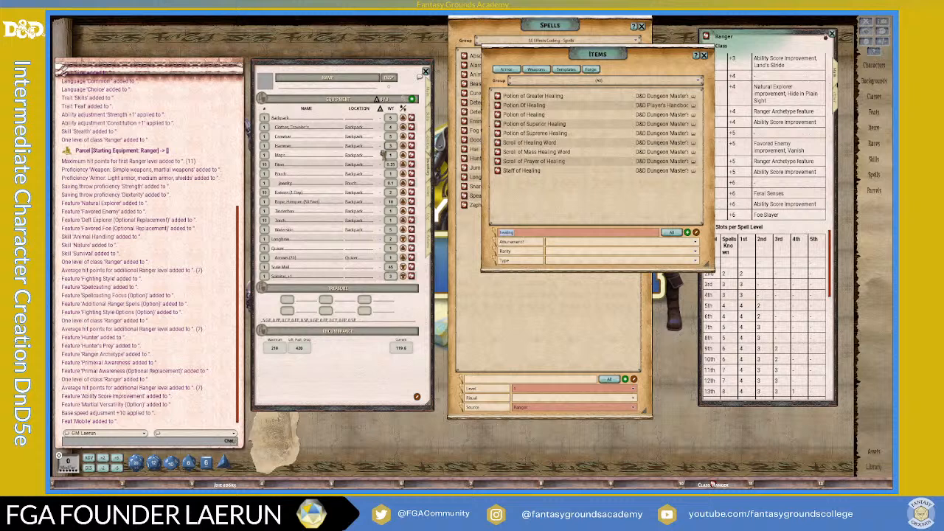
drag(330, 174, 329, 258)
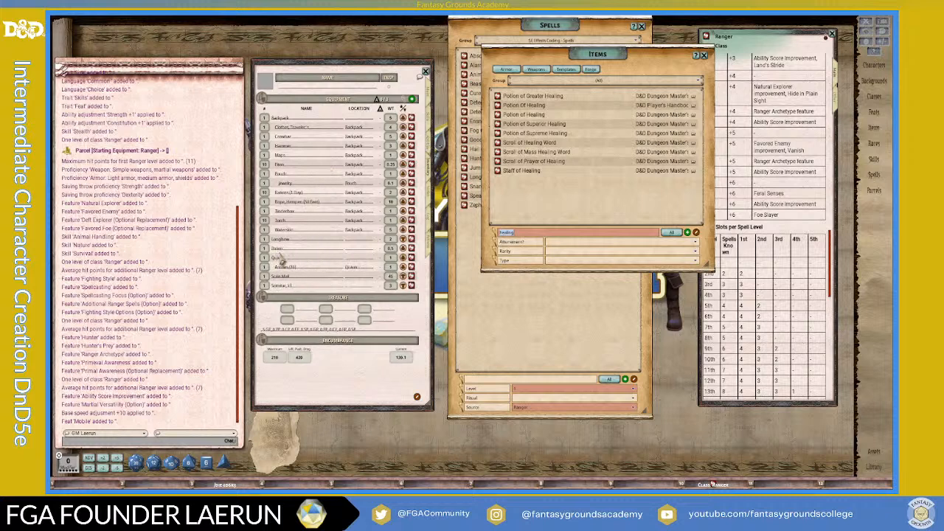
click(411, 251)
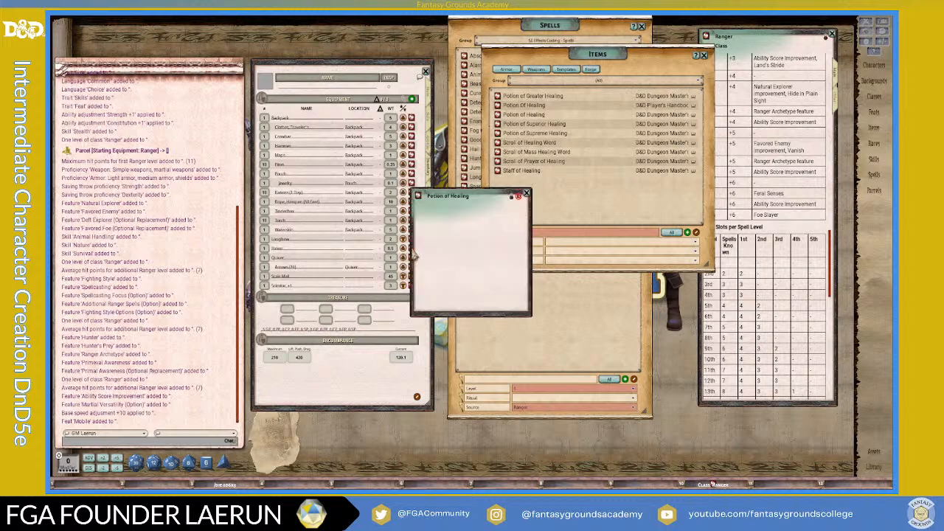
click(524, 197)
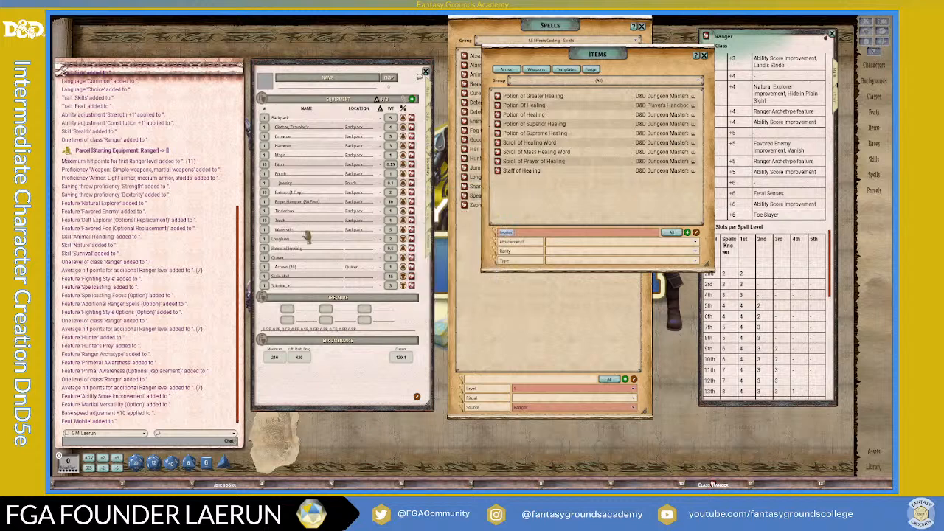
Set the carrying location of the Potion of Healing in the character's equipment list to Pouch
click(359, 250)
text(Pouch)
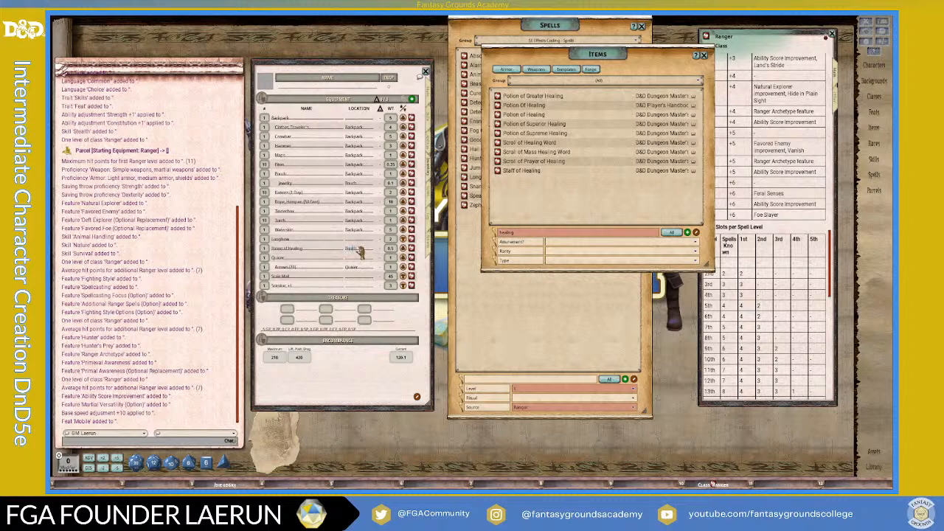
click(332, 185)
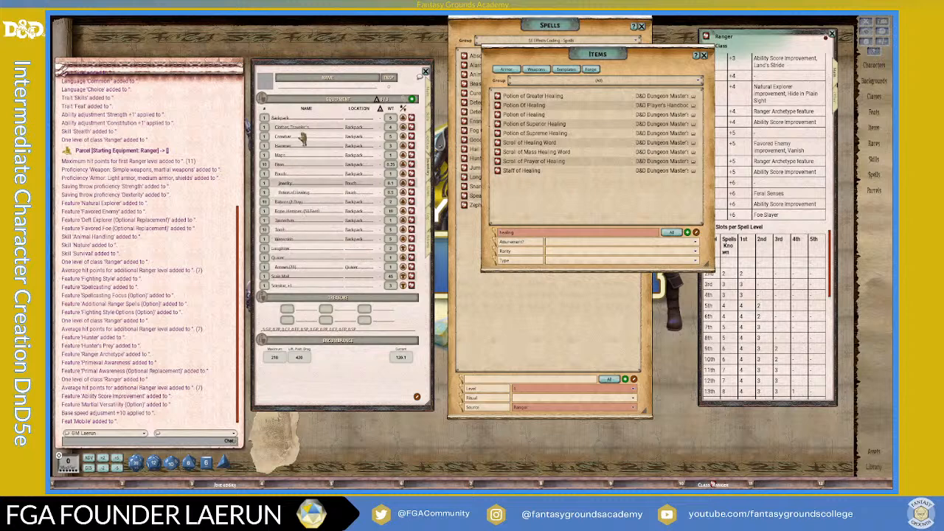
Record 5 gp in the first treasure slot of the character's inventory
click(287, 310)
text(5)
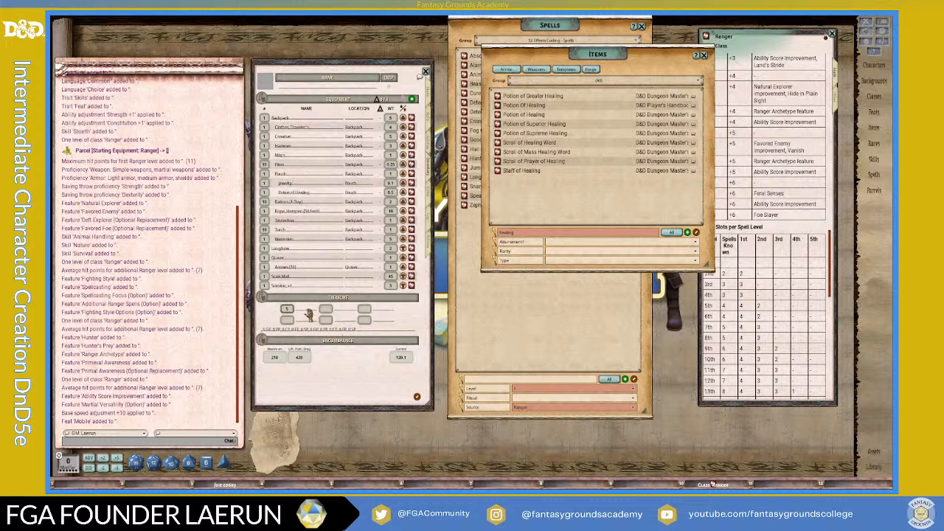
key(Tab)
text(gp)
Change the Potion of Healing's heal targeting from self to targets in the character's actions, and collapse the potion's details
click(431, 196)
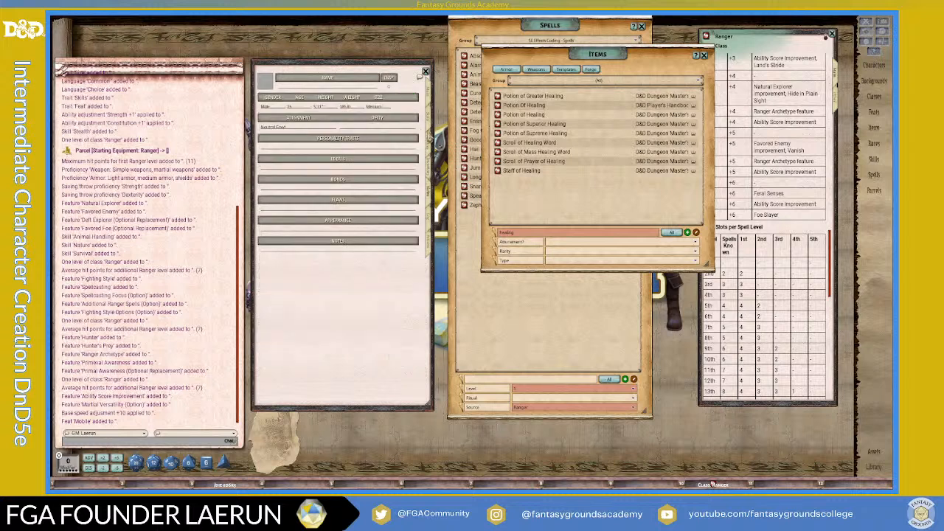
click(431, 141)
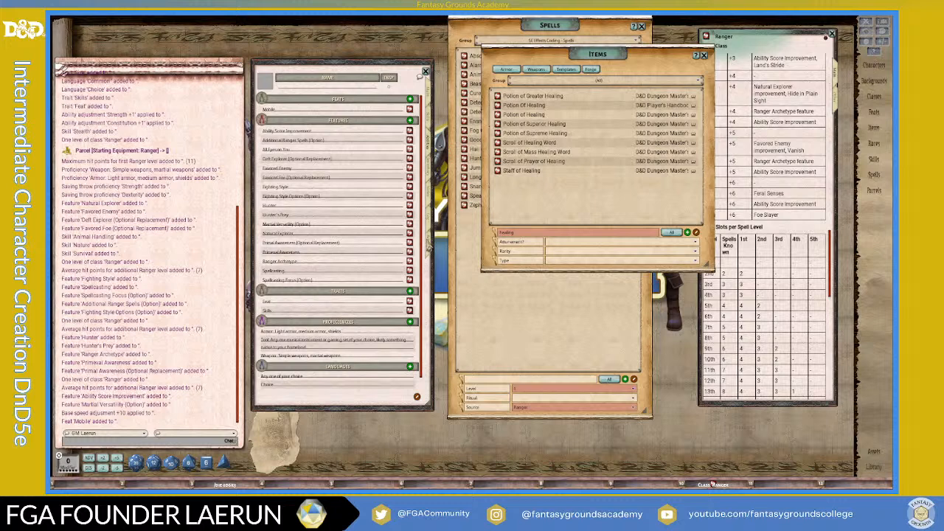
click(429, 246)
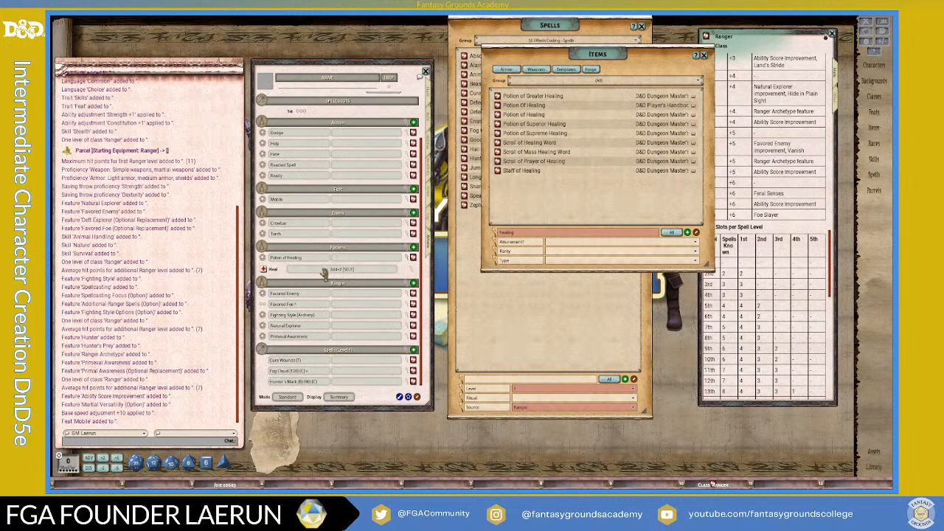
click(413, 273)
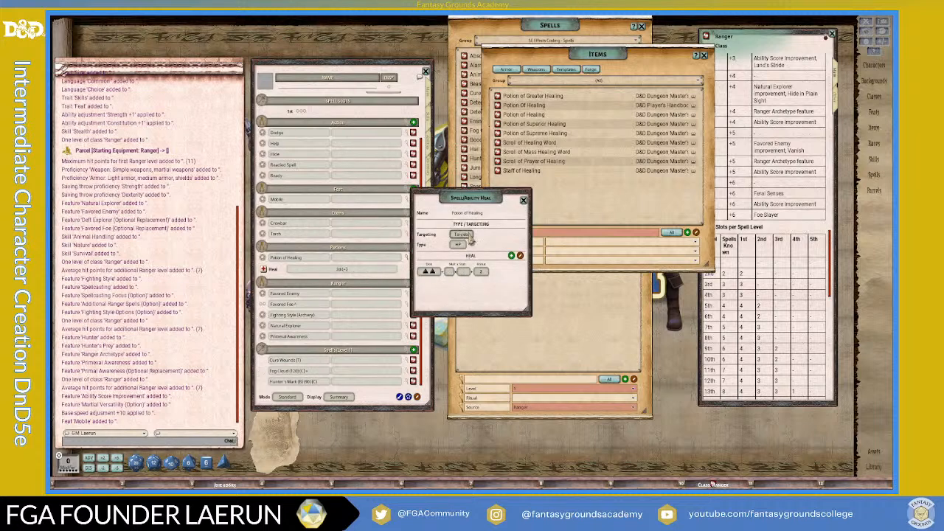
click(523, 200)
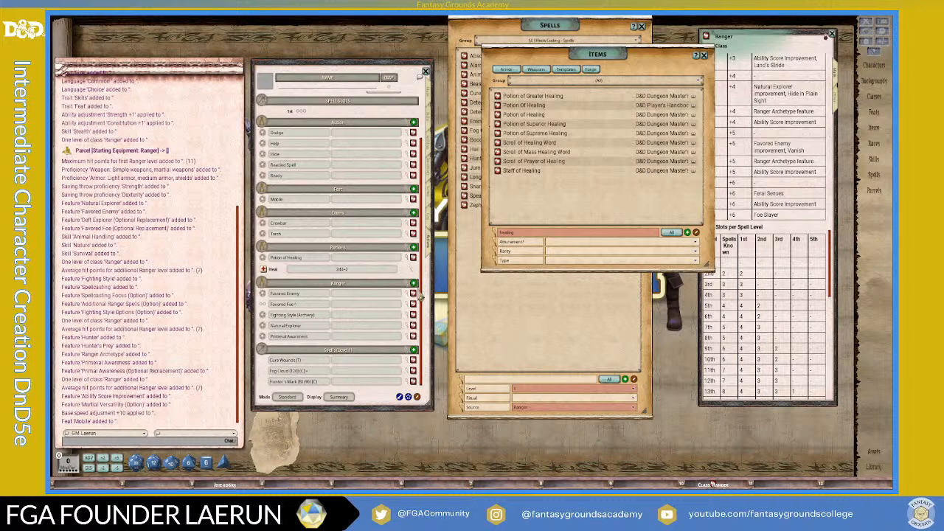
click(407, 263)
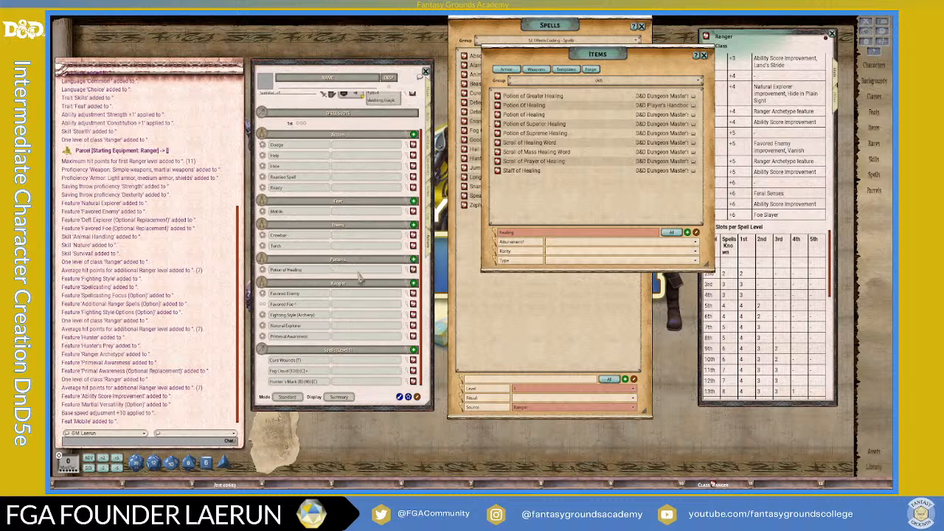
Return the character sheet to its main page and close the Items, Spells and Ranger class windows
click(704, 55)
scroll(404, 109, up, 3)
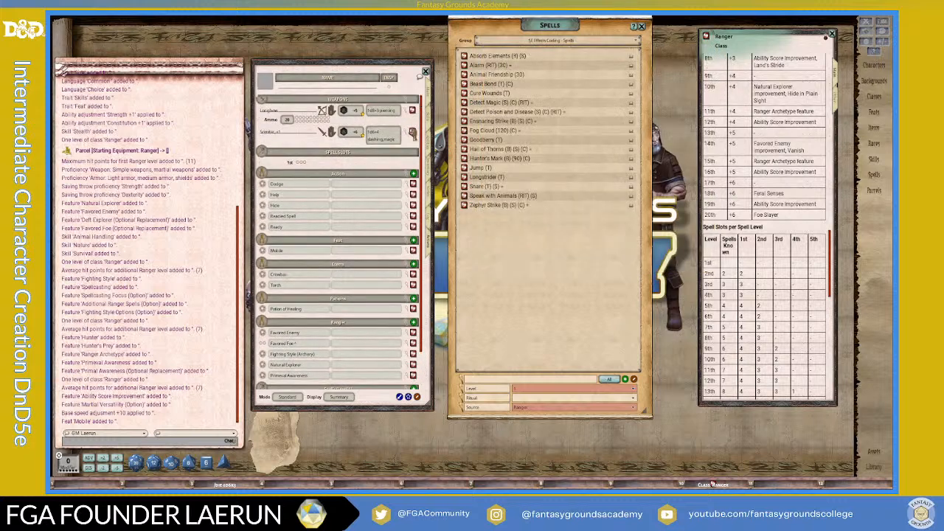
click(427, 99)
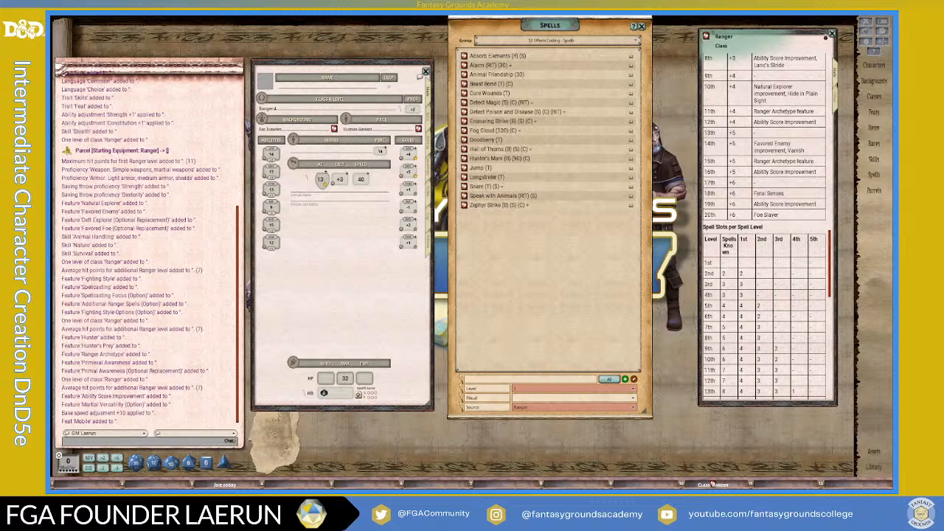
click(641, 26)
drag(786, 45, 572, 64)
click(610, 52)
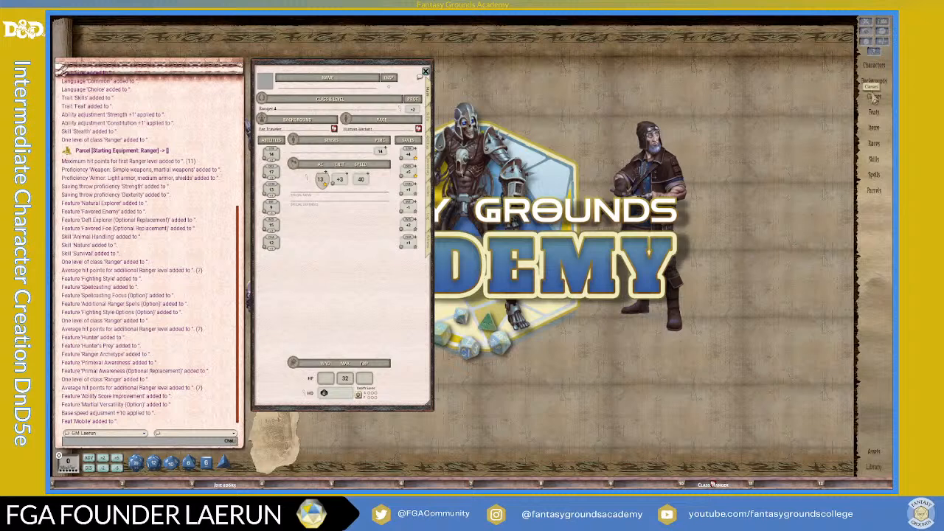
Open the Races list and filter it to the Monstrous Races group
click(876, 145)
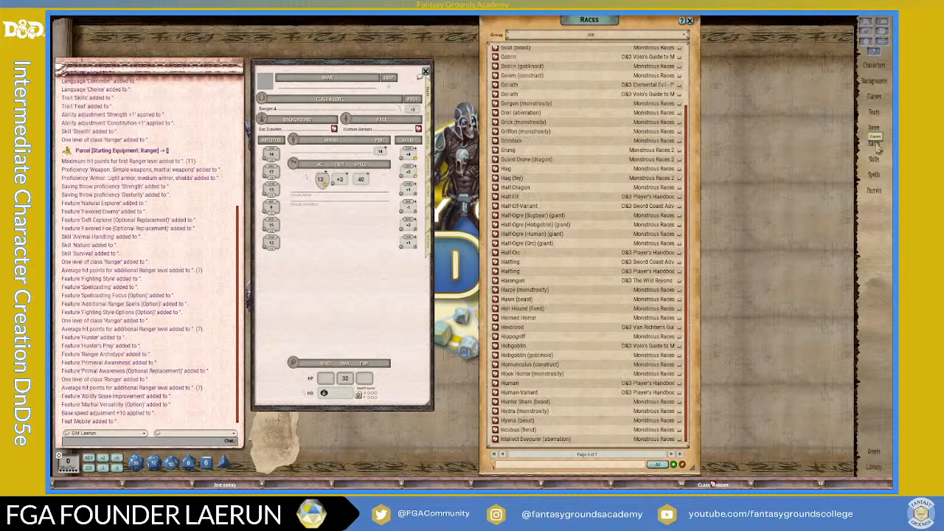
click(614, 43)
scroll(612, 63, down, 5)
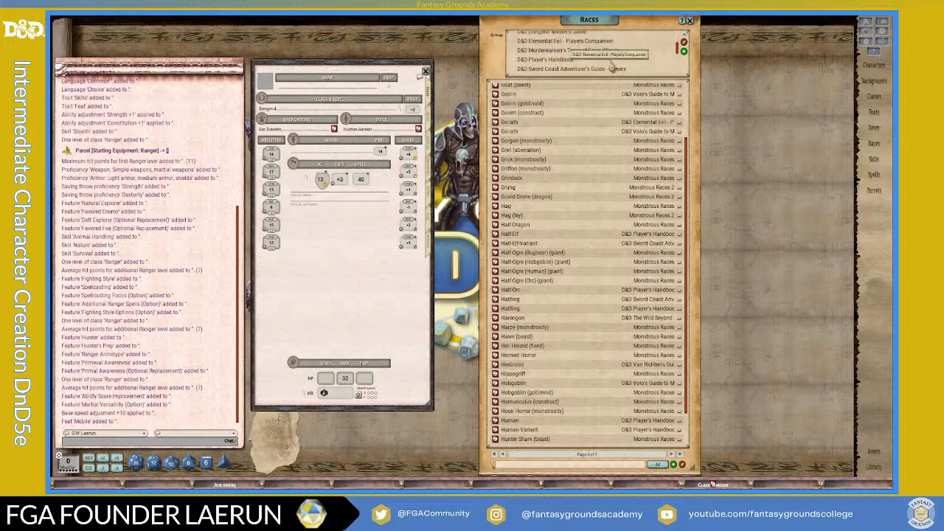
scroll(612, 67, down, 1)
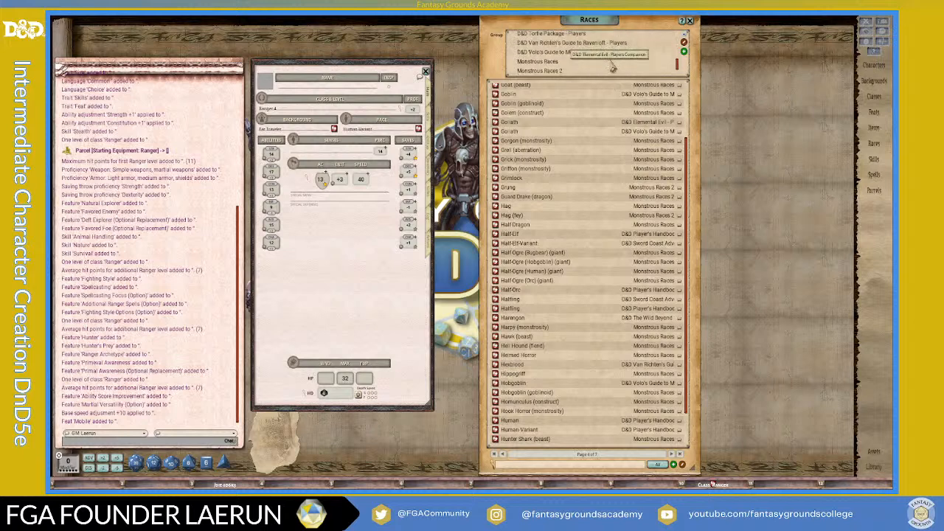
click(549, 69)
scroll(580, 266, down, 10)
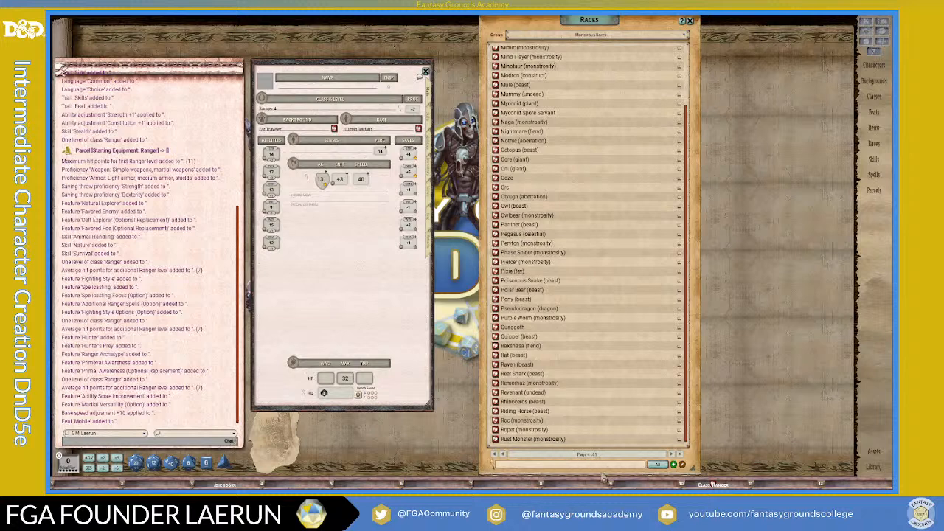
Open the Werewolf (shapechanger) race from the last page of the list, place it beside the character sheet, and close the Races list
click(678, 453)
scroll(583, 404, down, 3)
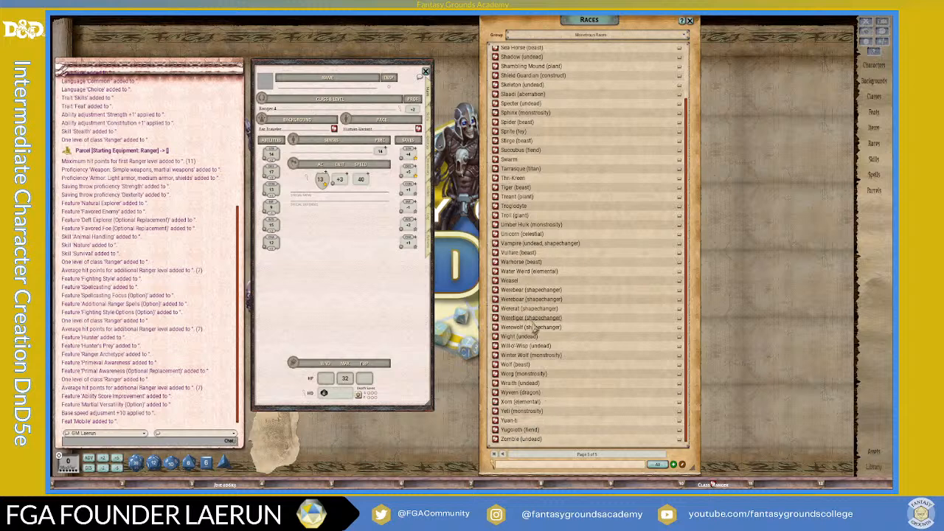
click(495, 327)
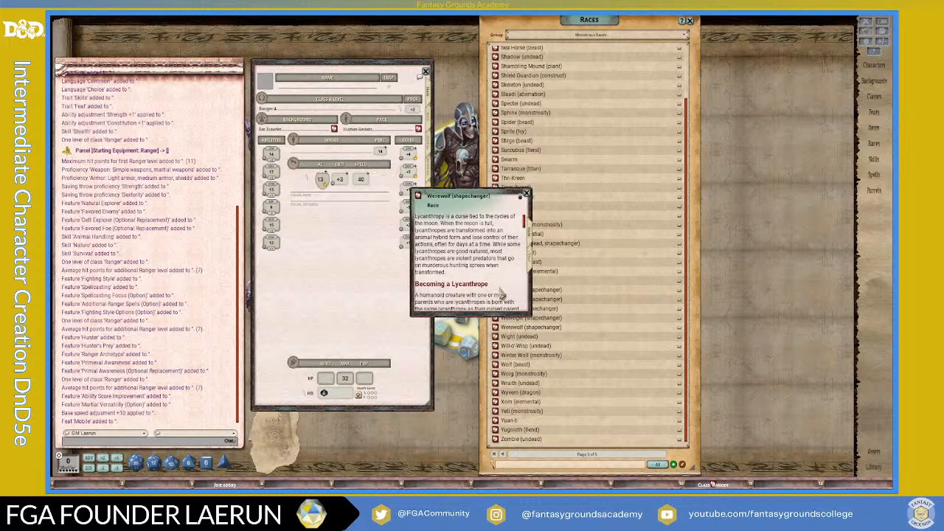
drag(491, 193, 520, 69)
click(690, 21)
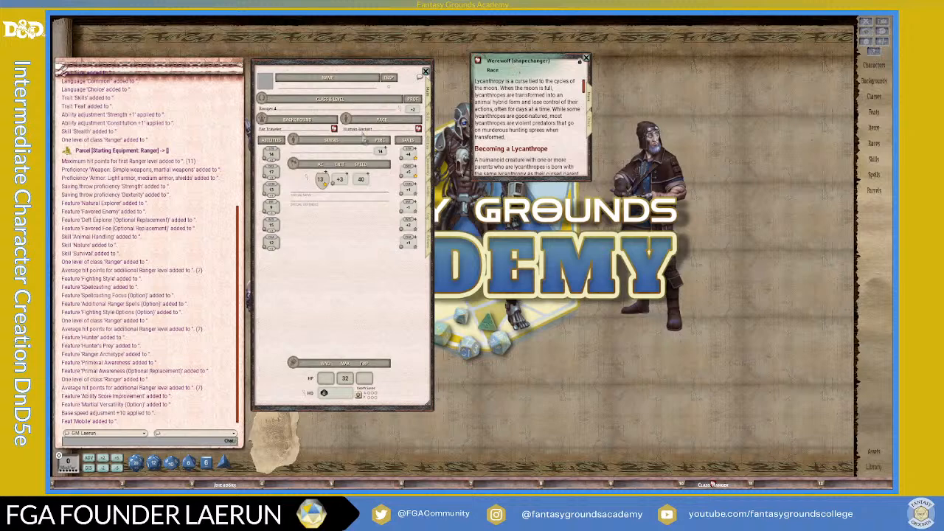
Enlarge the Werewolf race window vertically and read down to its Lycanthrope Traits section
drag(579, 179, 588, 439)
scroll(581, 353, down, 5)
drag(583, 355, 579, 447)
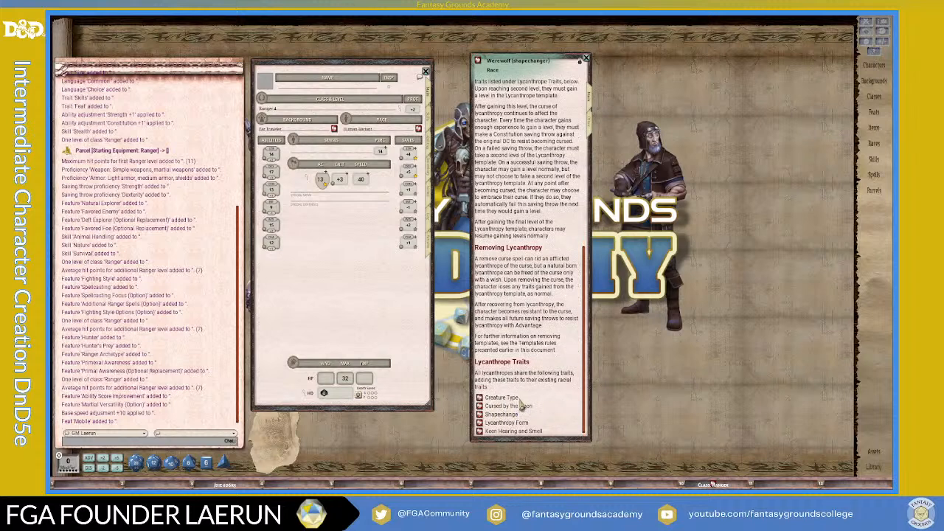
Read the Cursed by the Moon and Shapechange racial traits of the Werewolf, and close the trait window
click(480, 406)
scroll(498, 280, down, 1)
scroll(499, 273, up, 1)
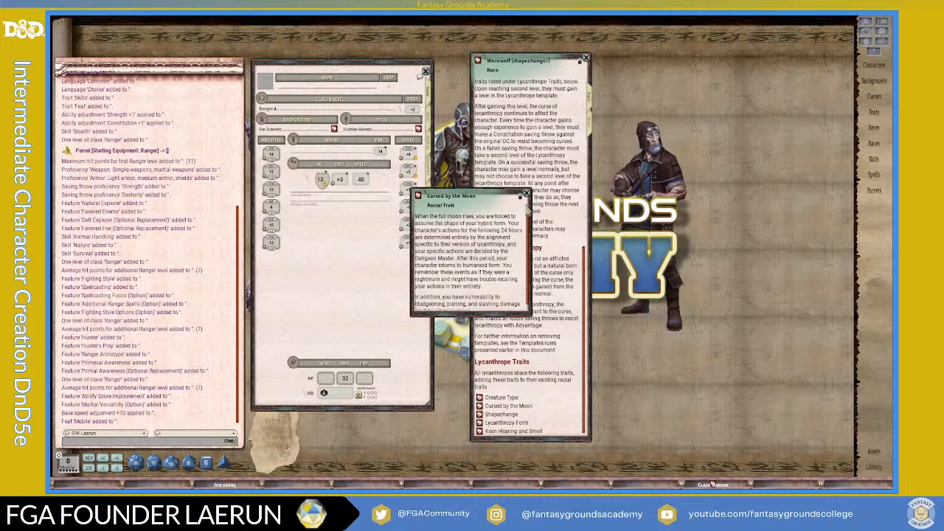
click(481, 415)
scroll(500, 238, down, 1)
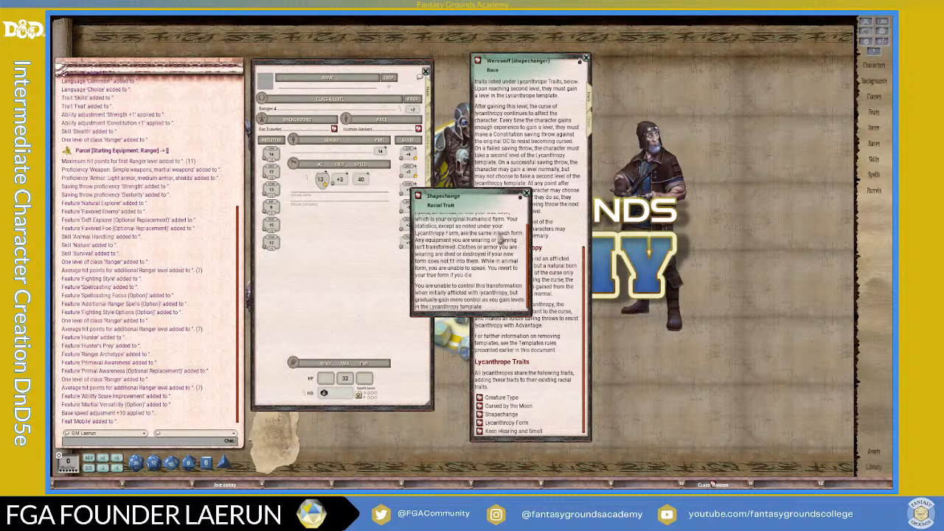
scroll(502, 240, down, 1)
click(525, 194)
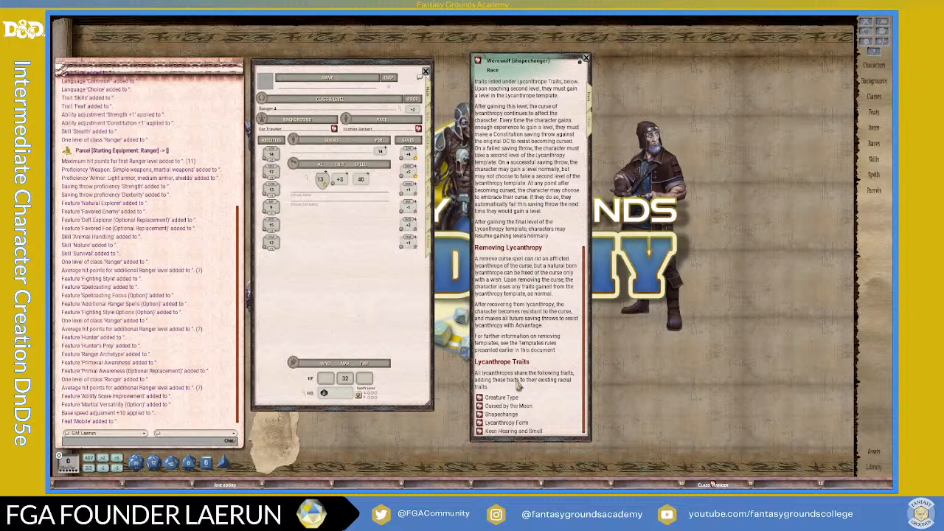
Move the Werewolf race window closer to the character sheet and review its traits list and full description
drag(517, 71, 493, 64)
click(568, 121)
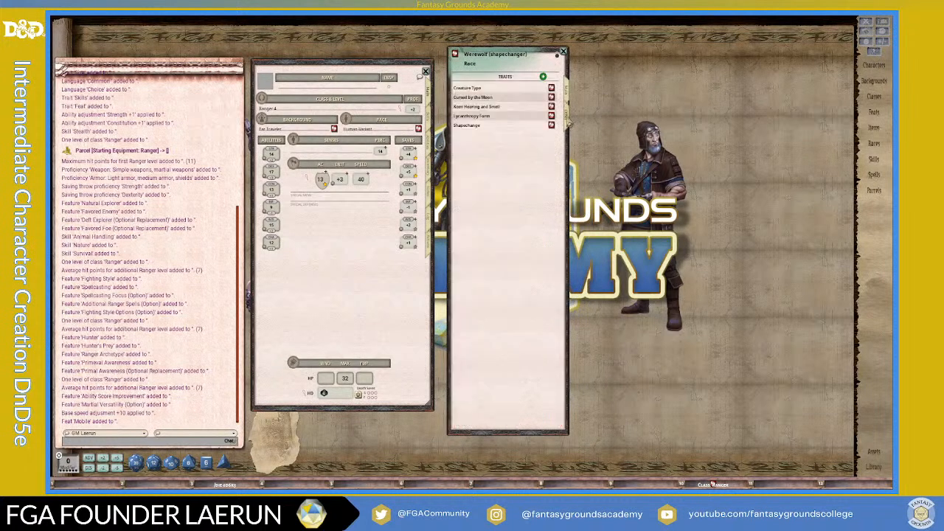
click(568, 94)
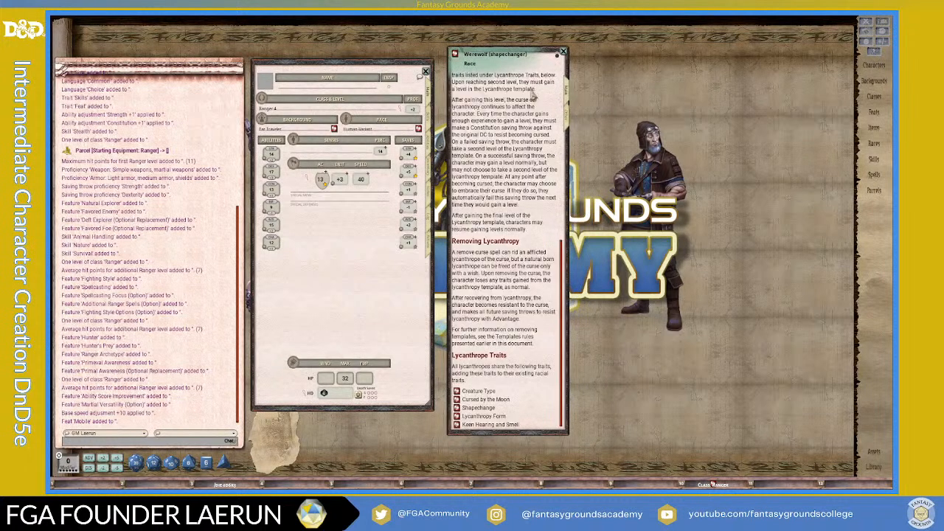
scroll(544, 150, down, 5)
scroll(544, 149, up, 8)
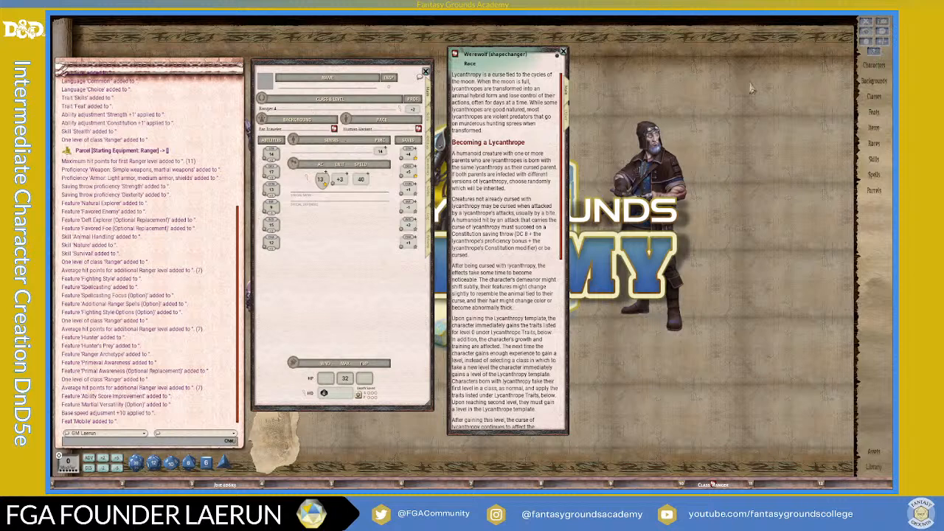
Add the Story category to the sidebar through the options, and close both settings windows
click(866, 42)
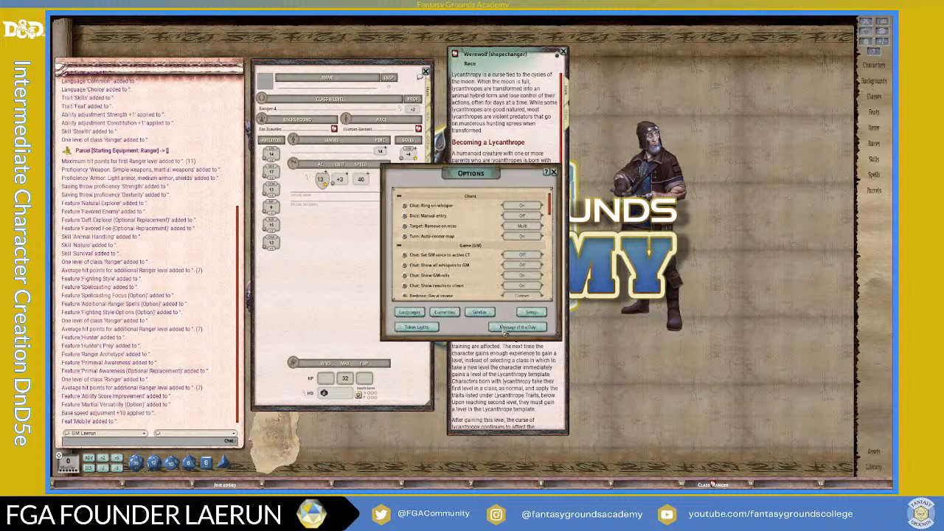
click(483, 314)
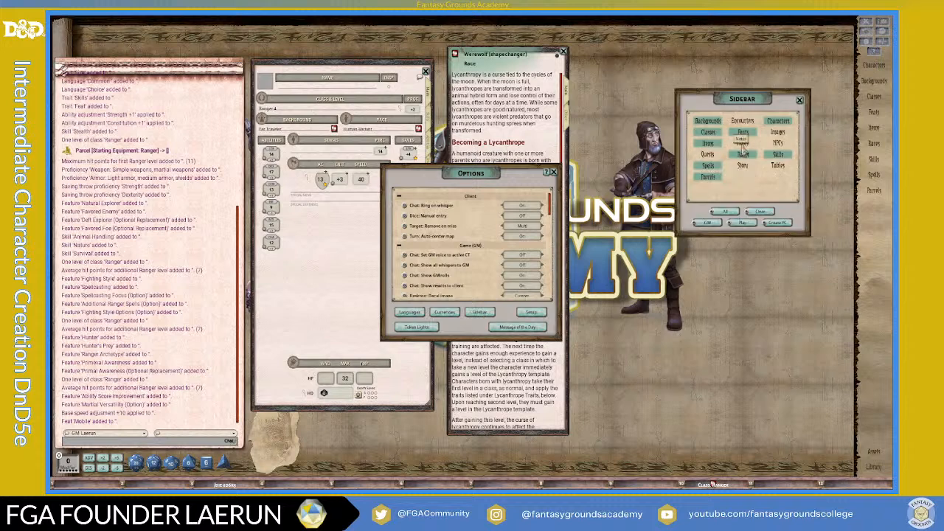
click(743, 167)
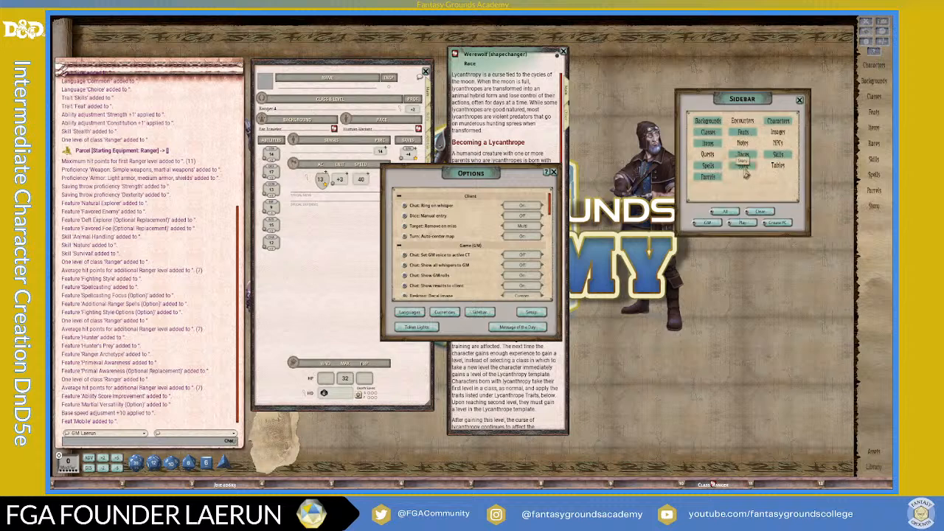
click(553, 173)
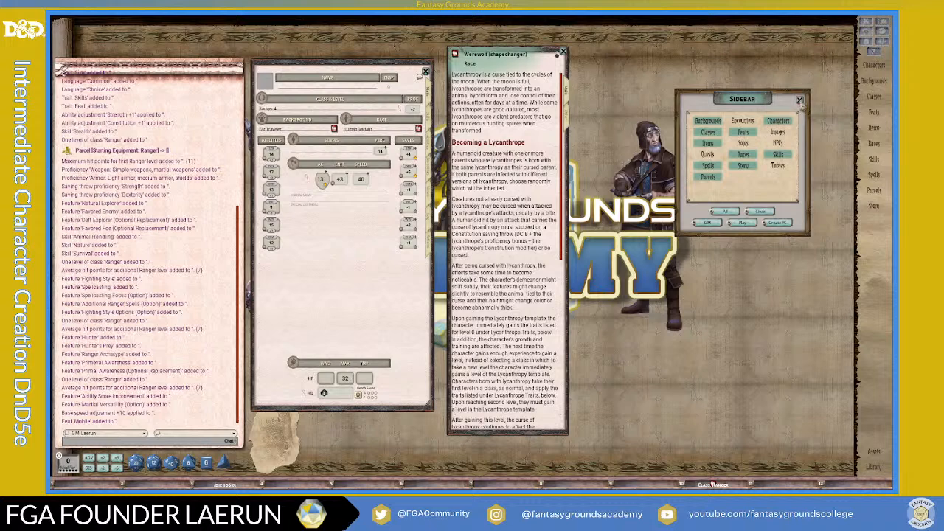
click(800, 103)
Open the Story list, move it beside the Werewolf race window, and filter it to the Monstrous Races group
click(871, 212)
drag(479, 178, 671, 100)
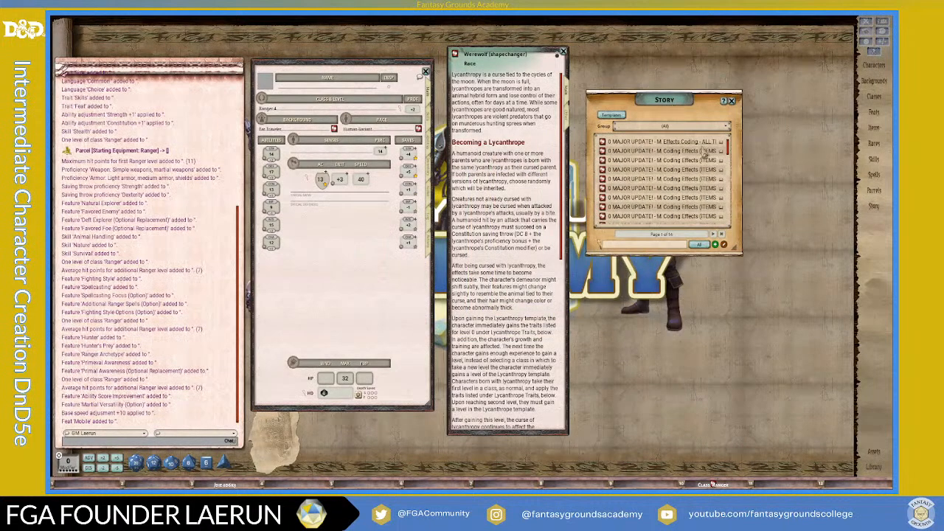
click(717, 130)
scroll(682, 155, down, 1)
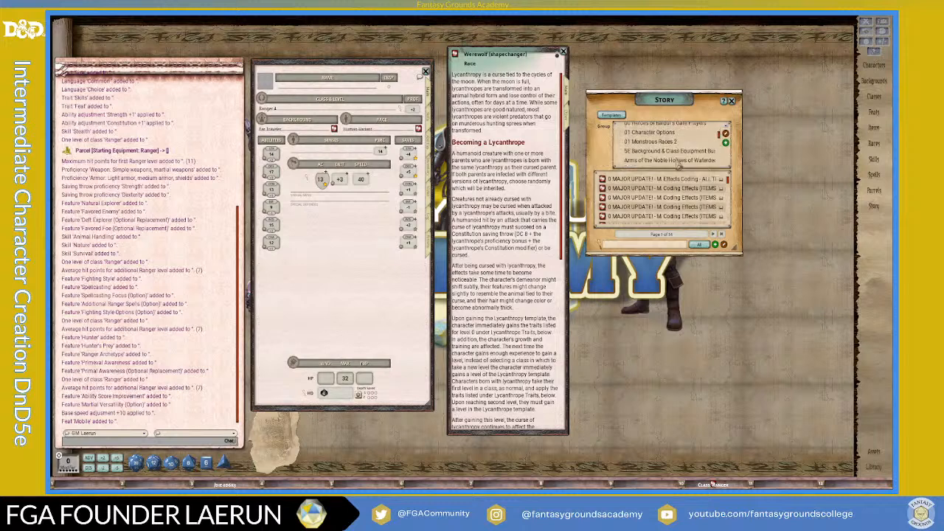
scroll(686, 151, down, 5)
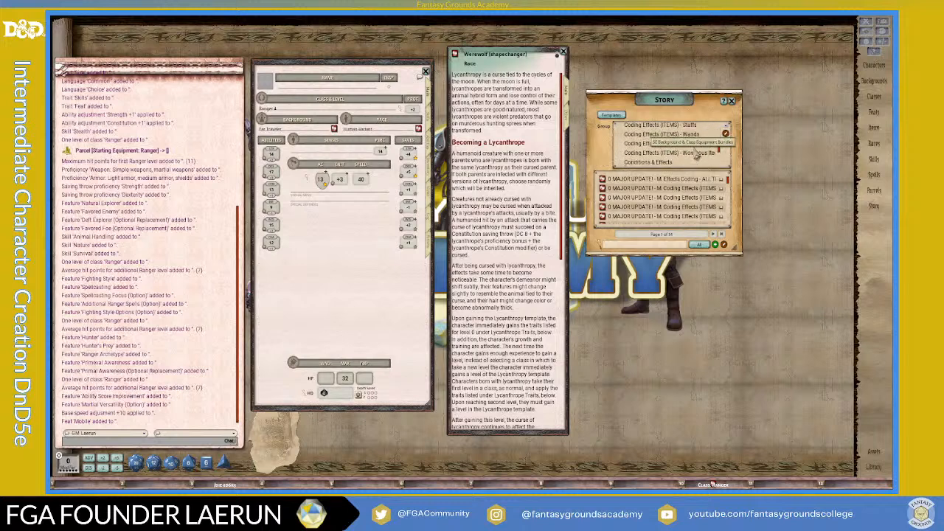
scroll(675, 143, up, 6)
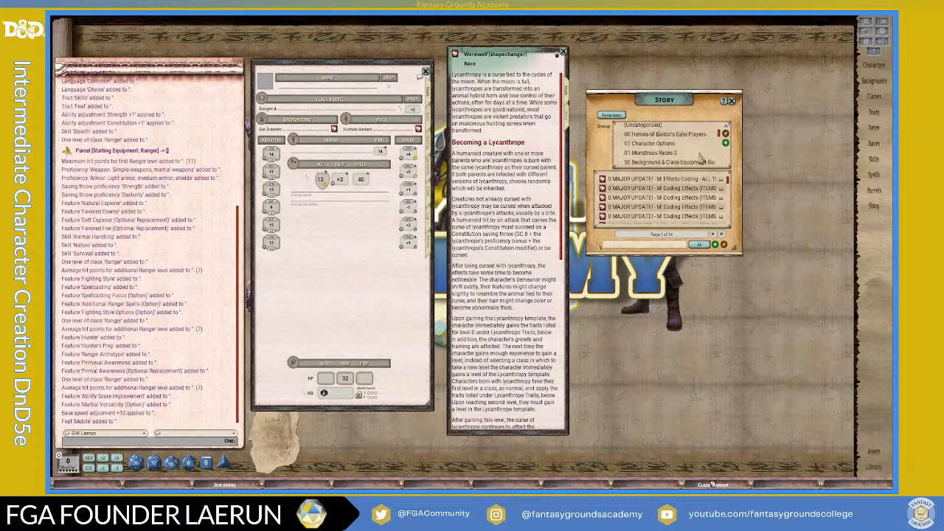
scroll(700, 156, down, 5)
scroll(700, 158, down, 6)
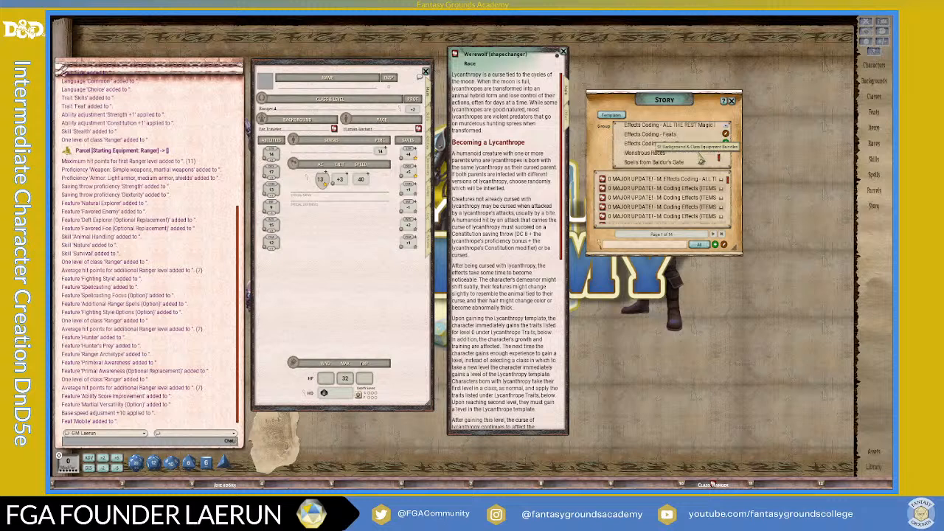
click(646, 153)
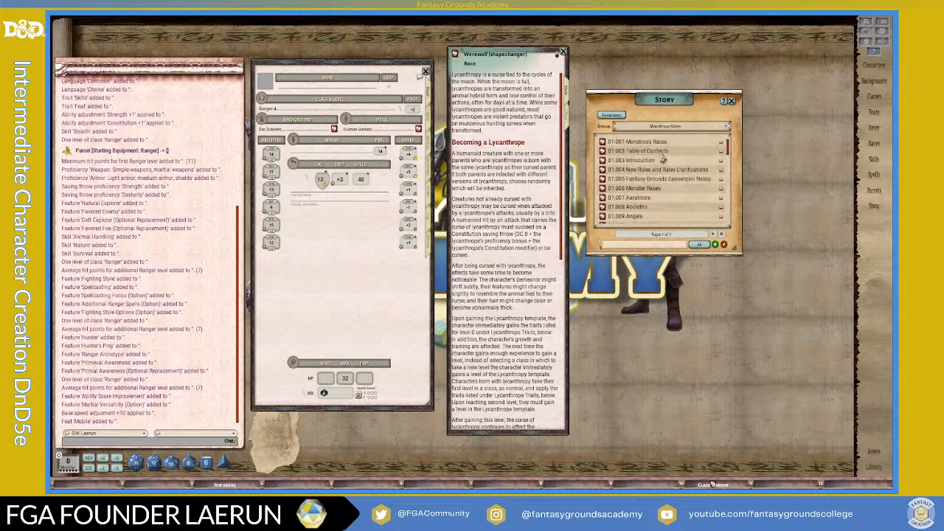
Move the Story list up, enlarge it vertically, and look through the first page of Monstrous Races entries
drag(679, 113, 673, 82)
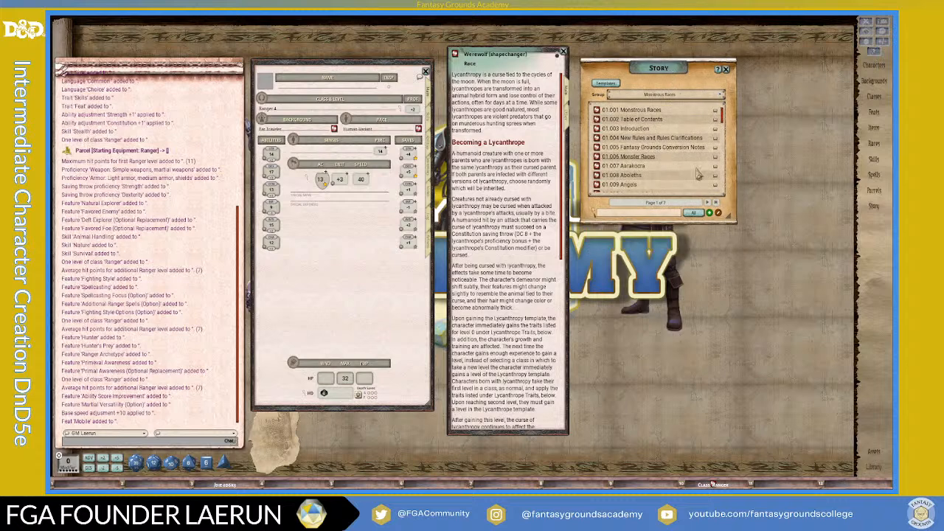
drag(733, 225, 734, 361)
scroll(655, 273, down, 5)
scroll(655, 273, down, 3)
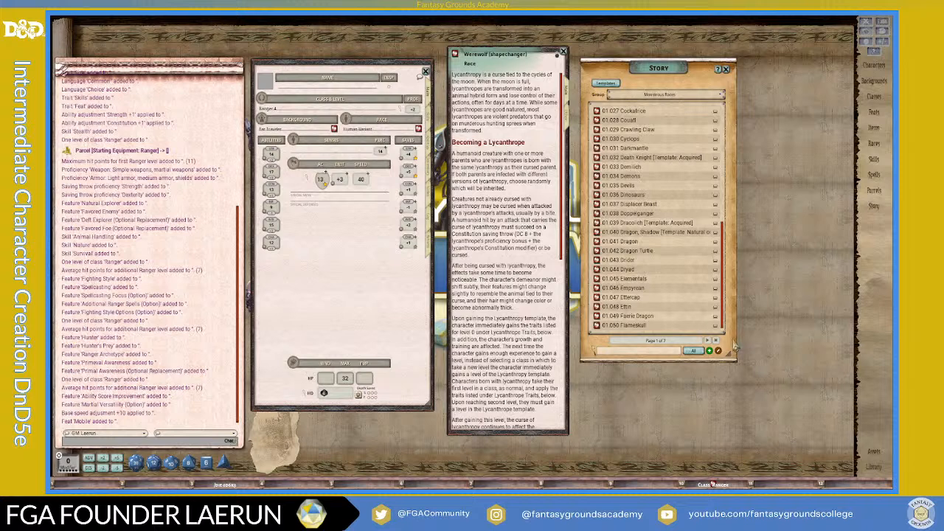
Browse pages 2 to 4 of the Monstrous Races stories for the werewolf entry
click(707, 340)
scroll(687, 295, down, 5)
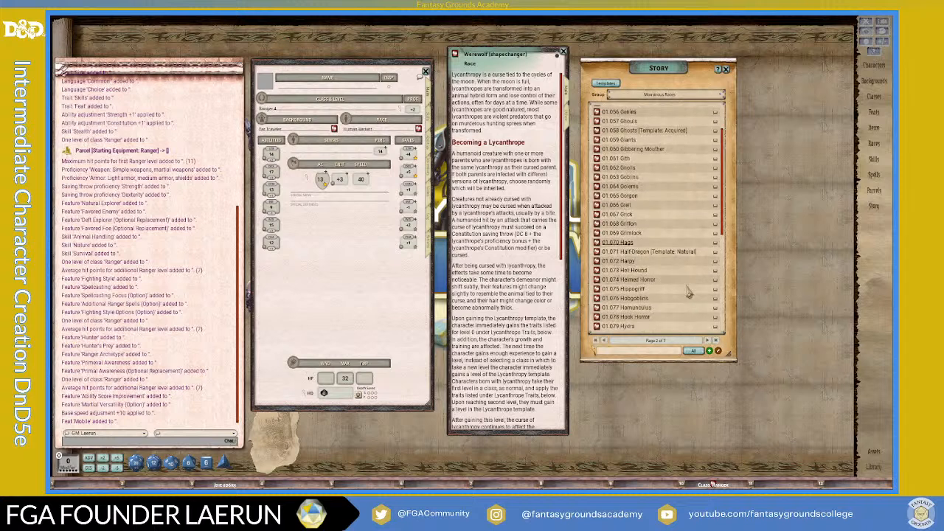
scroll(687, 294, down, 4)
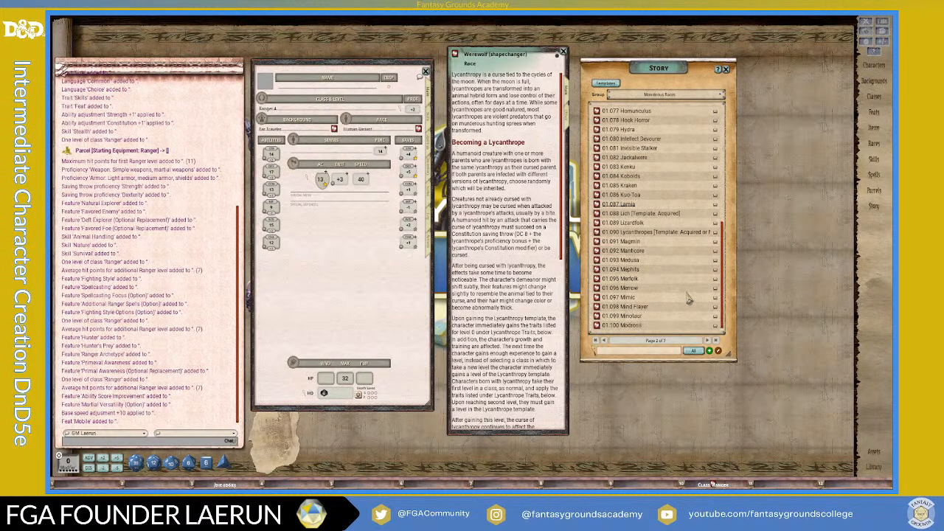
click(707, 341)
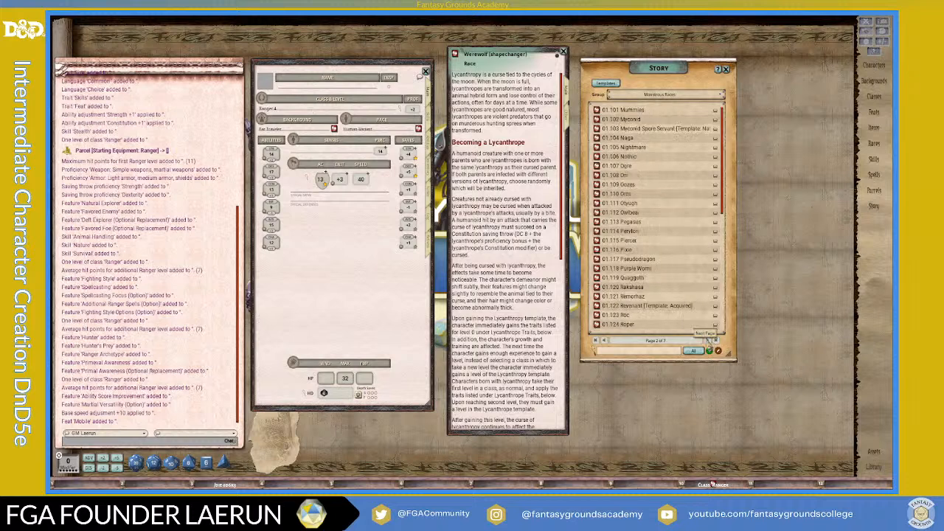
click(710, 340)
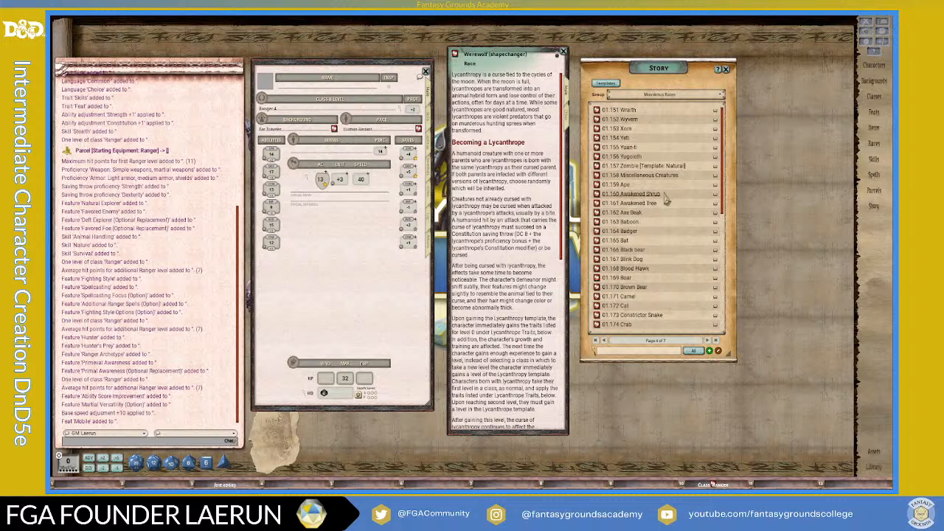
scroll(665, 221, down, 4)
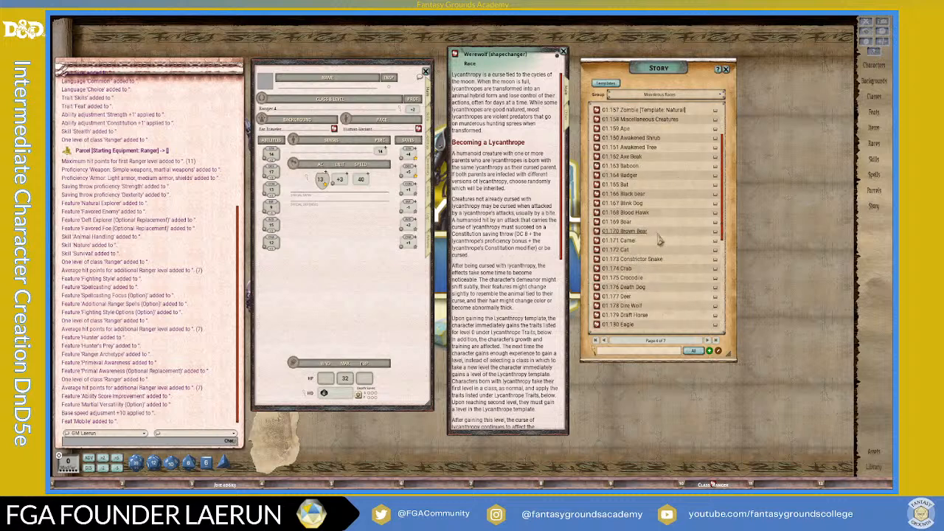
scroll(665, 270, down, 2)
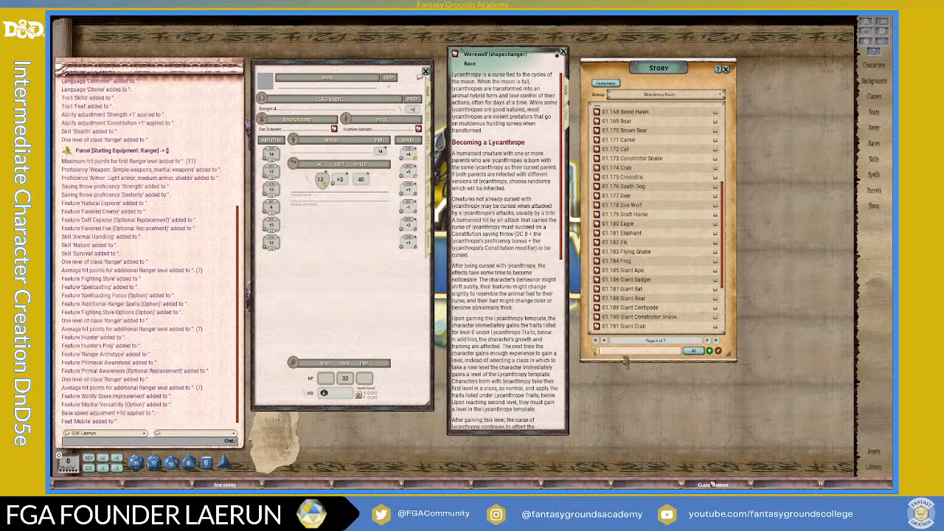
Search the Monstrous Races stories for "Were" and reselect the Monstrous Races group
text(Were)
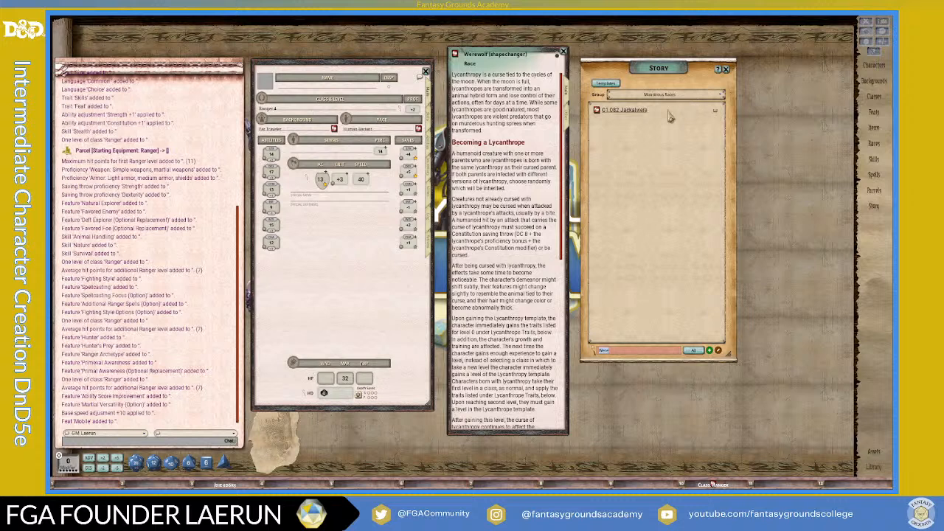
click(700, 96)
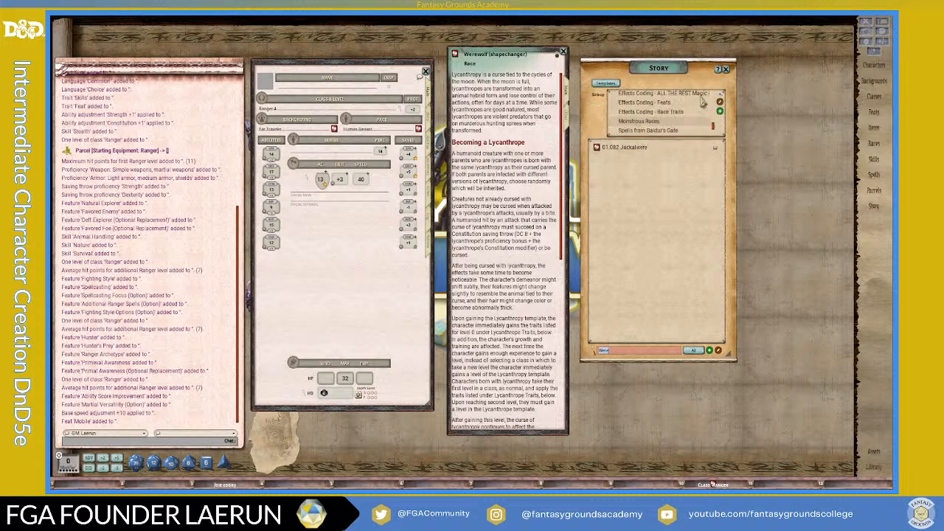
click(662, 121)
Search the stories for "Ly", open the 01.090 Lycanthropes template entry, and move it away from the race window
text(Ly)
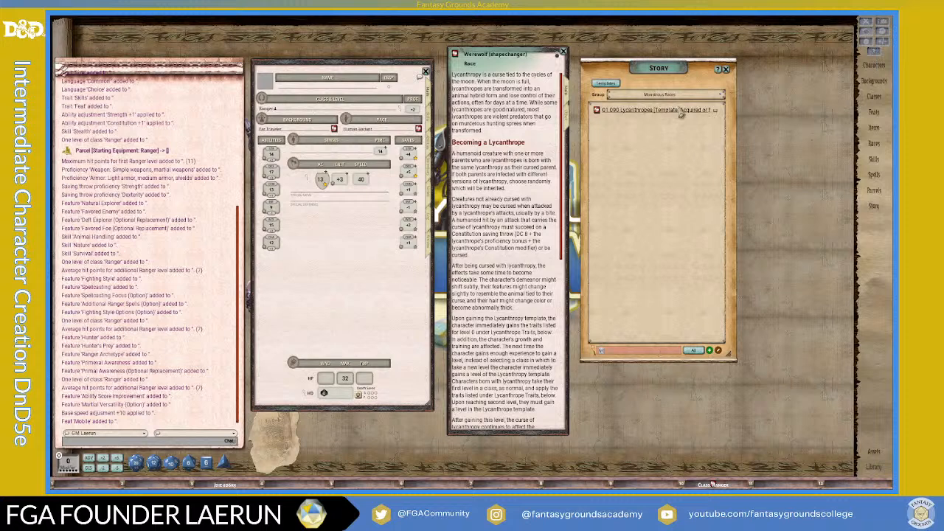
click(599, 112)
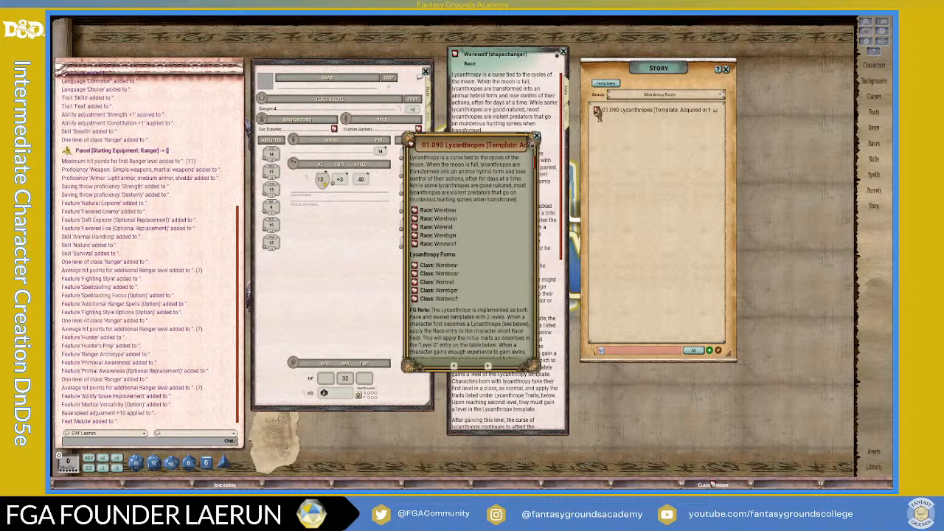
drag(502, 137, 734, 157)
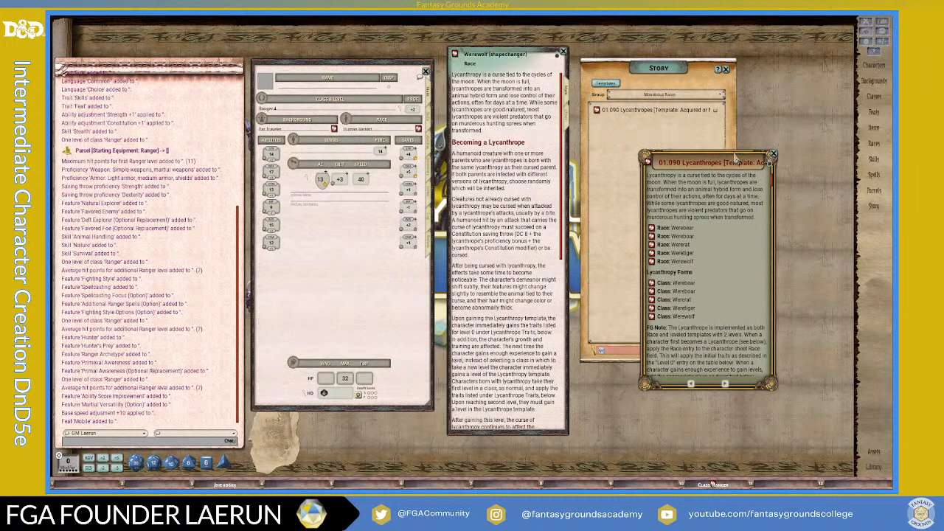
Close the Story list and place the Lycanthropes entry next to the Werewolf race window
click(726, 68)
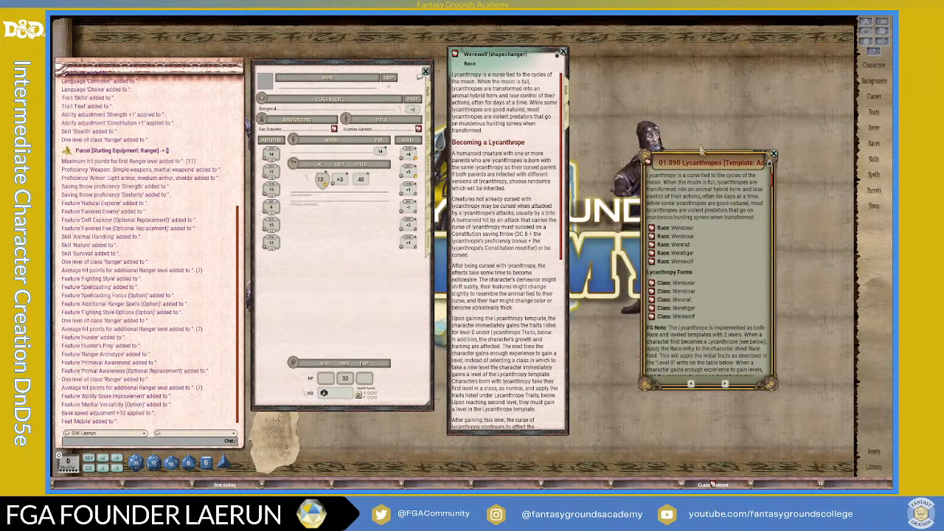
drag(693, 156, 643, 60)
scroll(653, 196, down, 1)
scroll(651, 197, up, 1)
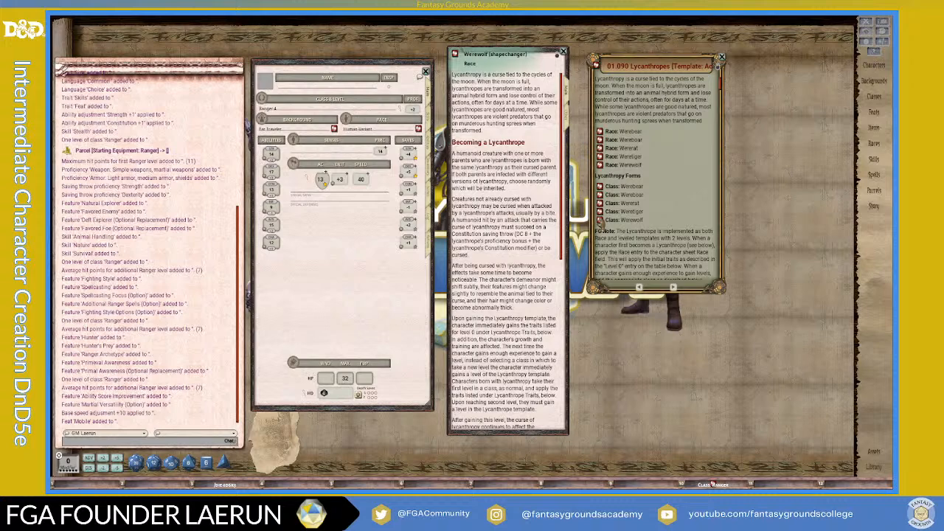
Open the Werewolf class from the Lycanthropes entry, review its features by level, and close the class window
click(599, 219)
drag(490, 192, 659, 171)
scroll(668, 234, down, 5)
scroll(669, 237, down, 5)
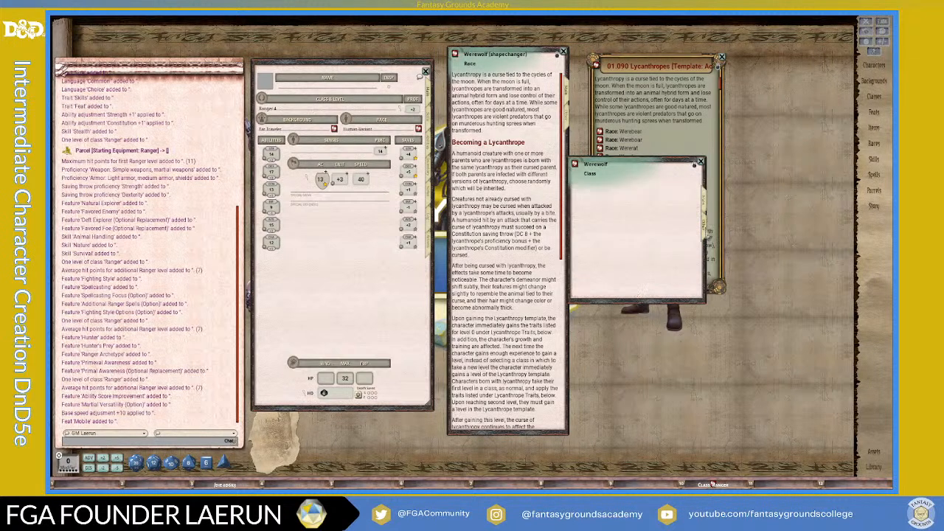
click(706, 229)
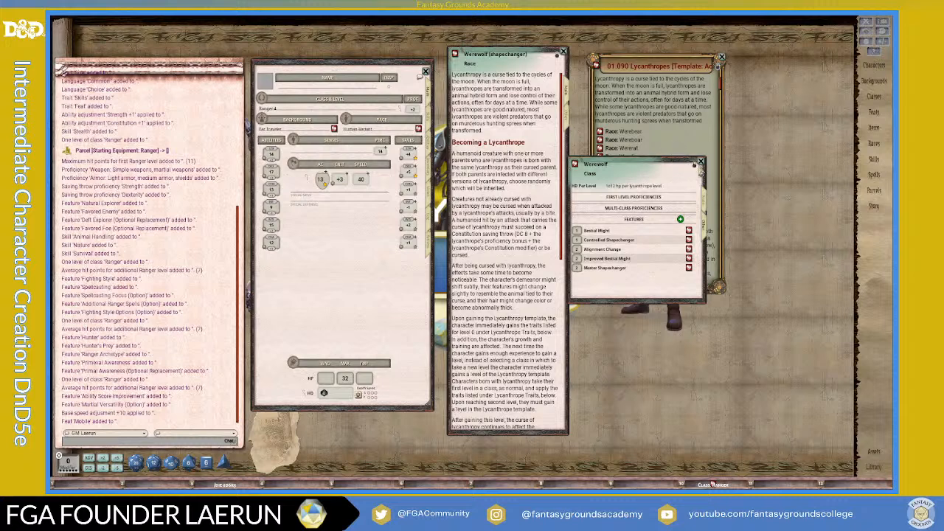
click(701, 161)
Apply the Werewolf (shapechanger) race to the character's Race field and check the sheet's weapons and actions
scroll(677, 222, down, 5)
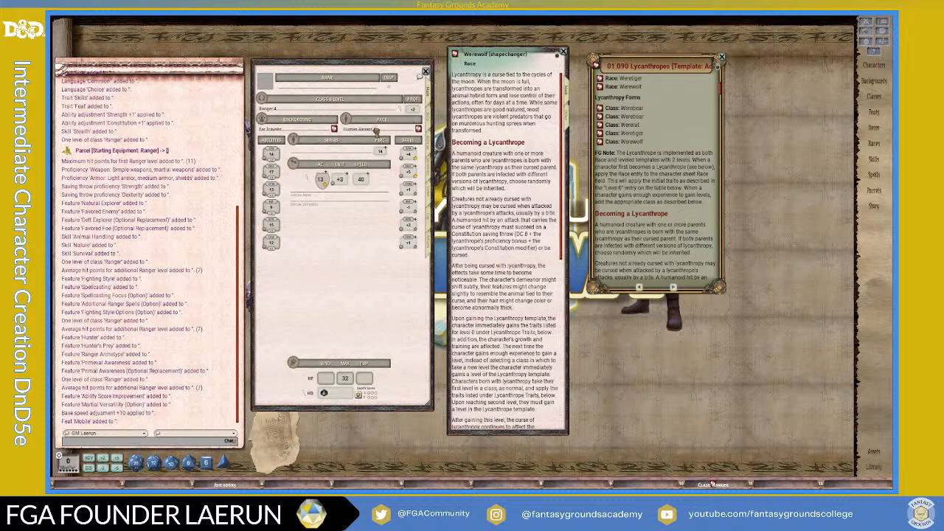
drag(376, 130, 377, 132)
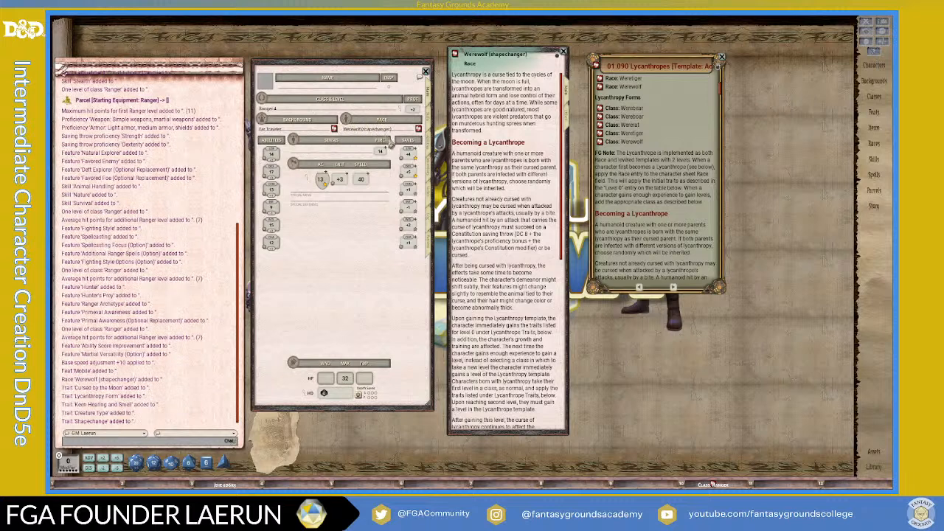
click(429, 240)
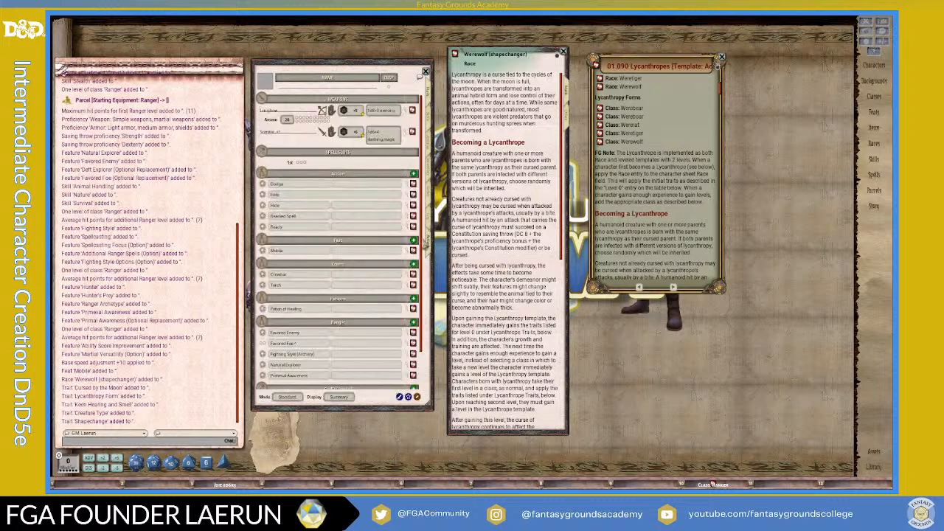
scroll(369, 274, down, 3)
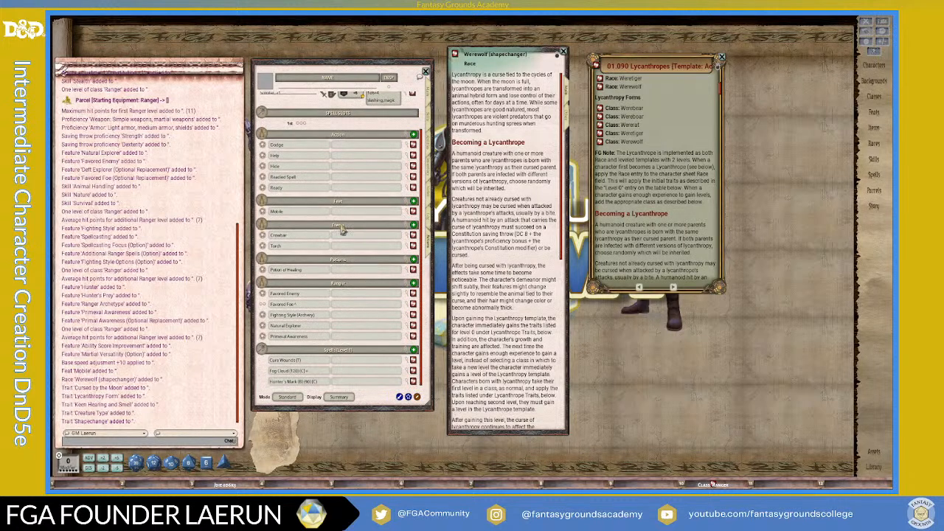
scroll(340, 233, up, 2)
Review the character's traits list, reading and closing the Creature Type and Cursed by the Moon traits
click(428, 149)
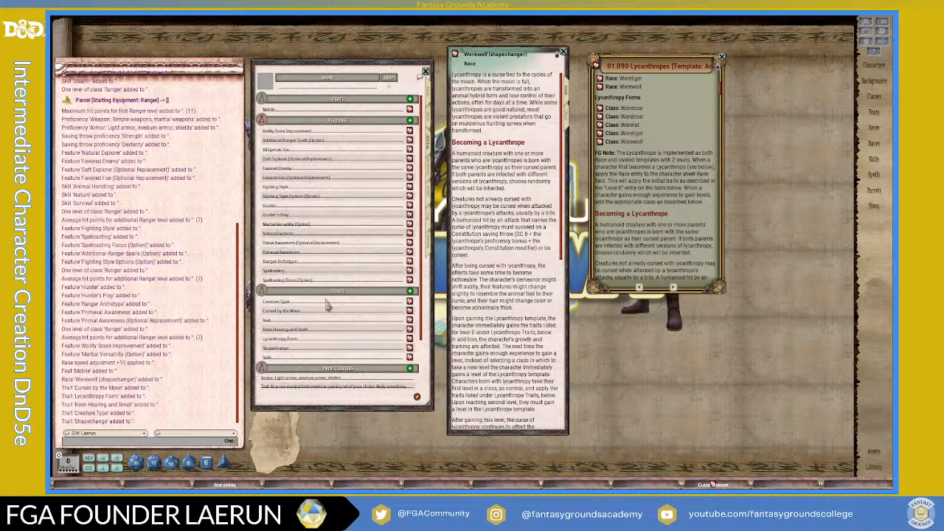
scroll(327, 306, down, 3)
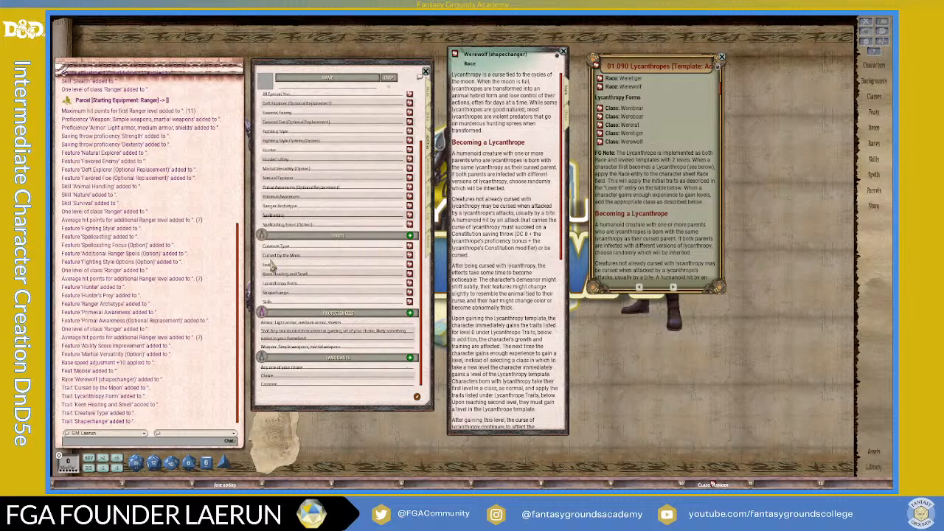
click(408, 247)
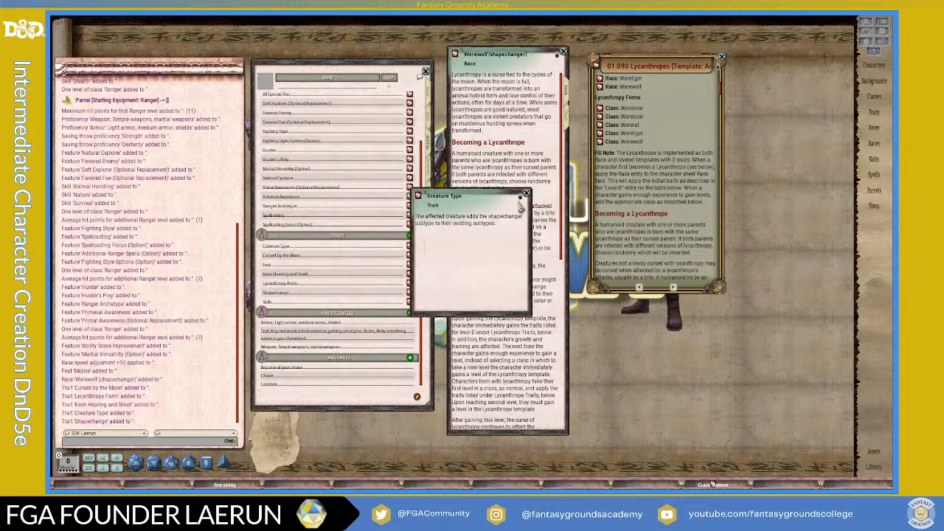
click(526, 194)
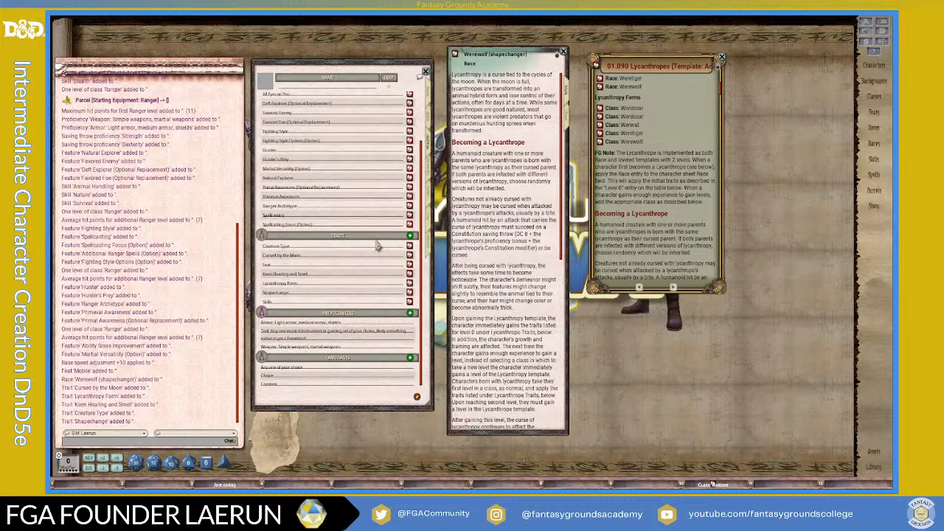
click(410, 257)
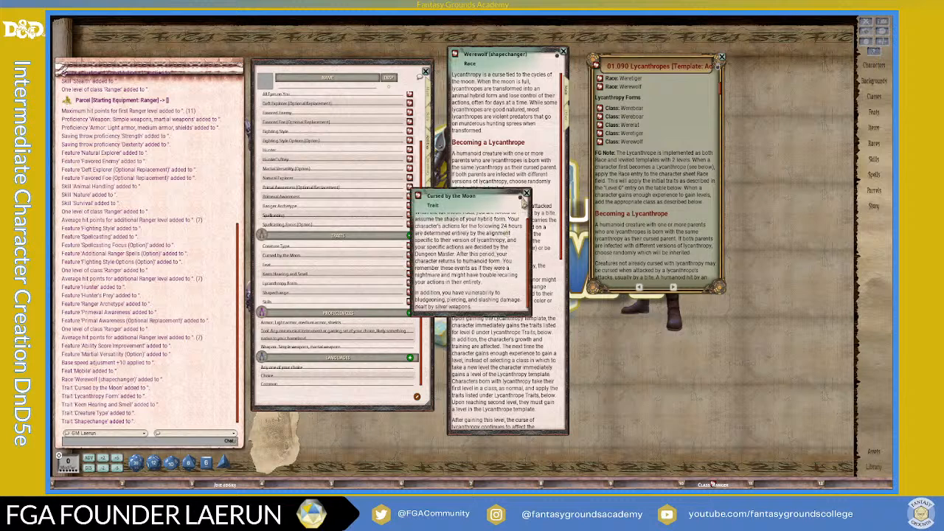
click(525, 194)
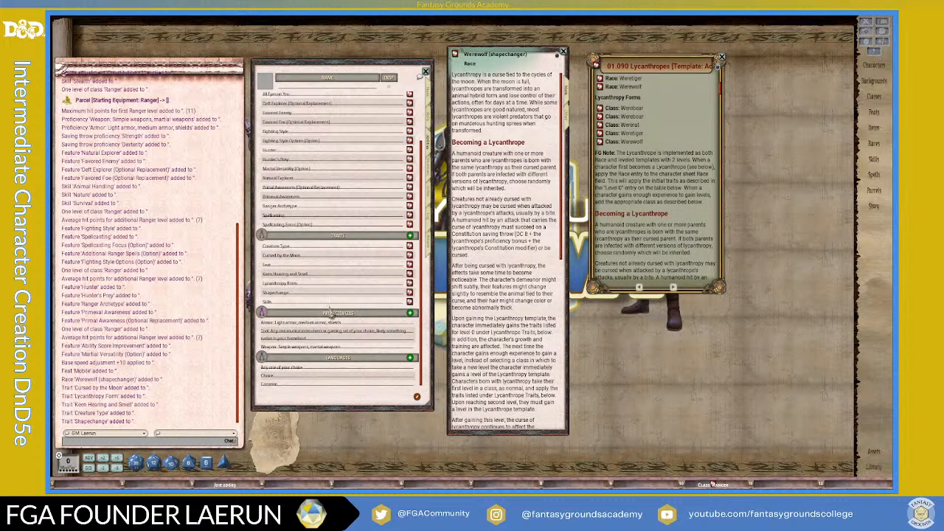
Read the FG Note and Becoming a Lycanthrope section in the Lycanthropes entry
scroll(664, 239, down, 2)
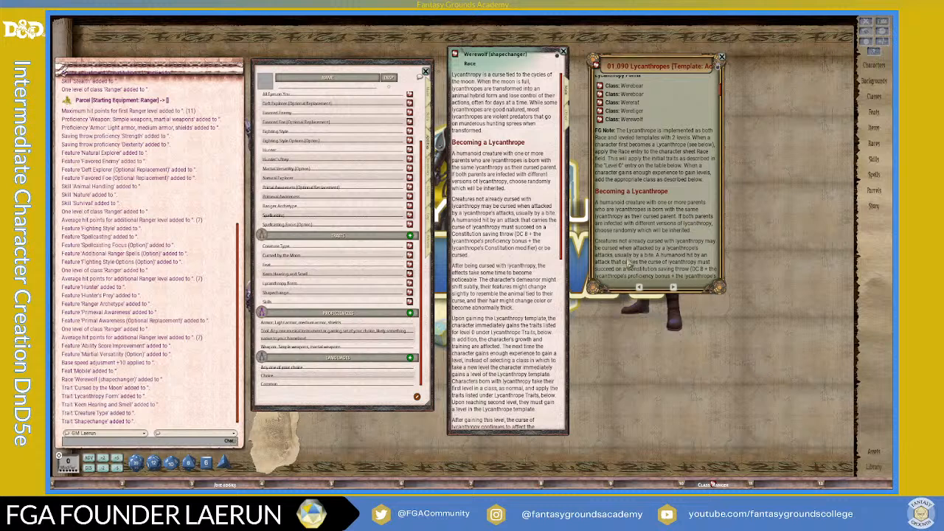
scroll(628, 265, down, 1)
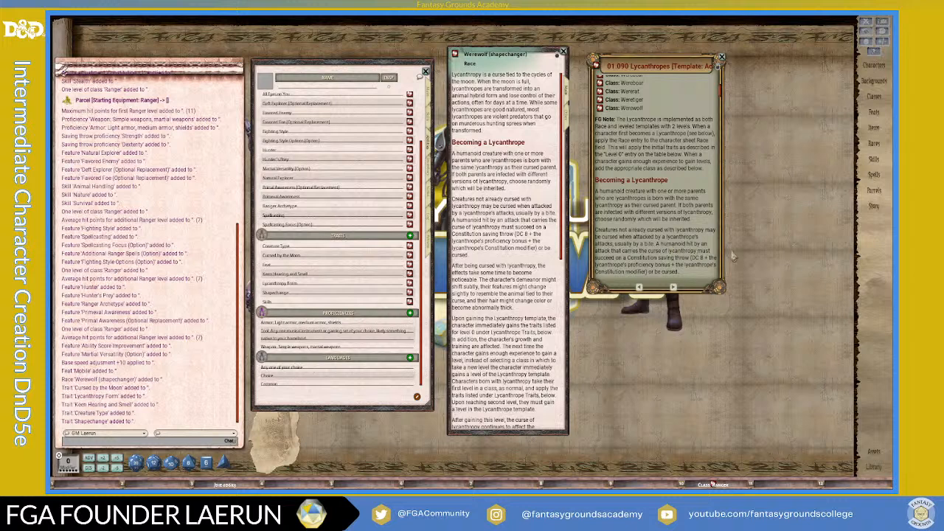
Read the rest of Becoming a Lycanthrope, Removing Lycanthropy and the start of Lycanthrope Traits in the Lycanthropes entry
scroll(666, 263, down, 1)
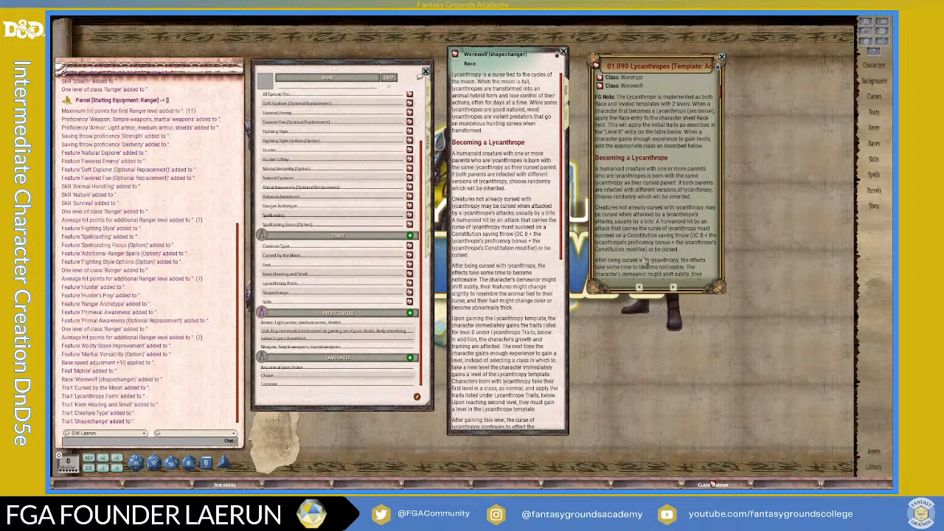
scroll(701, 250, down, 1)
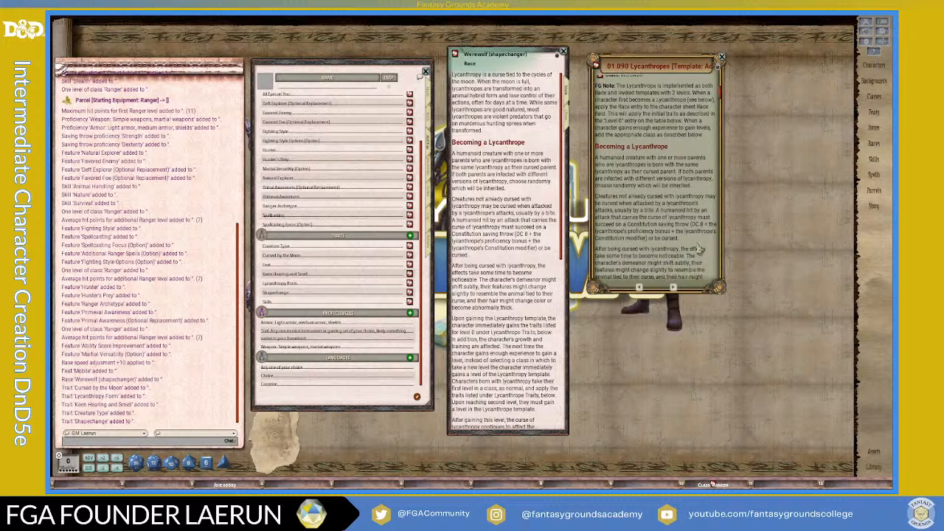
scroll(708, 250, down, 1)
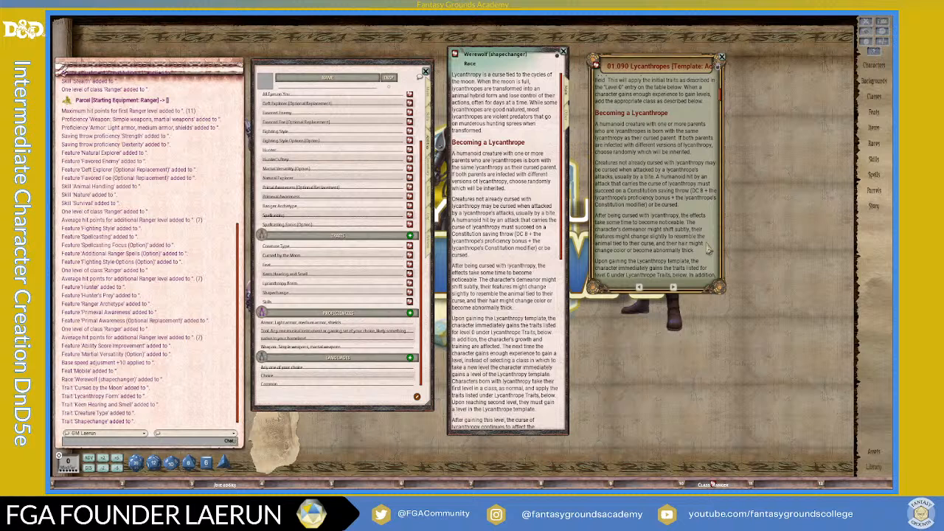
scroll(708, 249, down, 1)
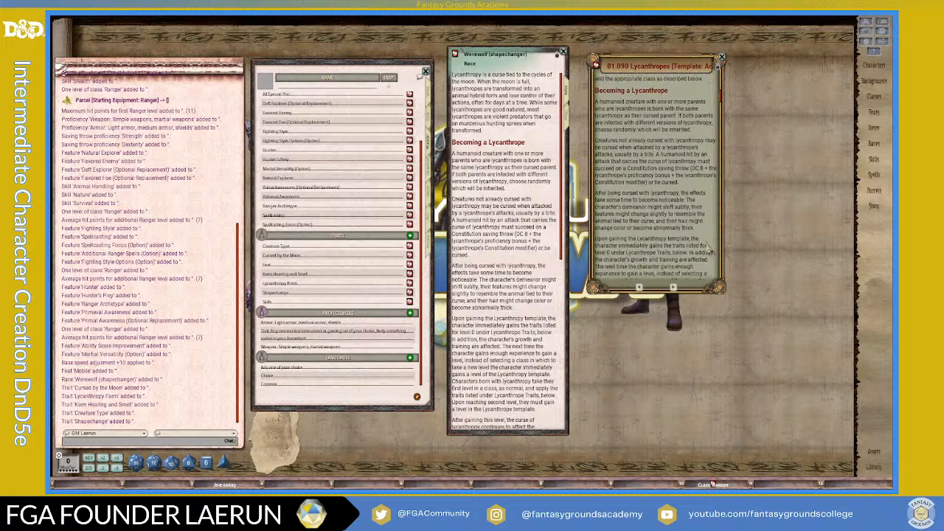
scroll(709, 251, down, 3)
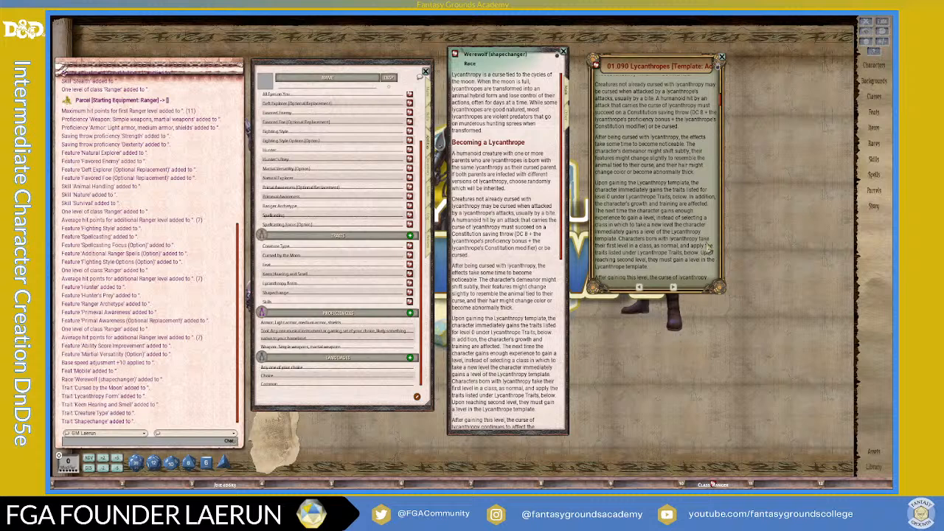
scroll(669, 211, down, 7)
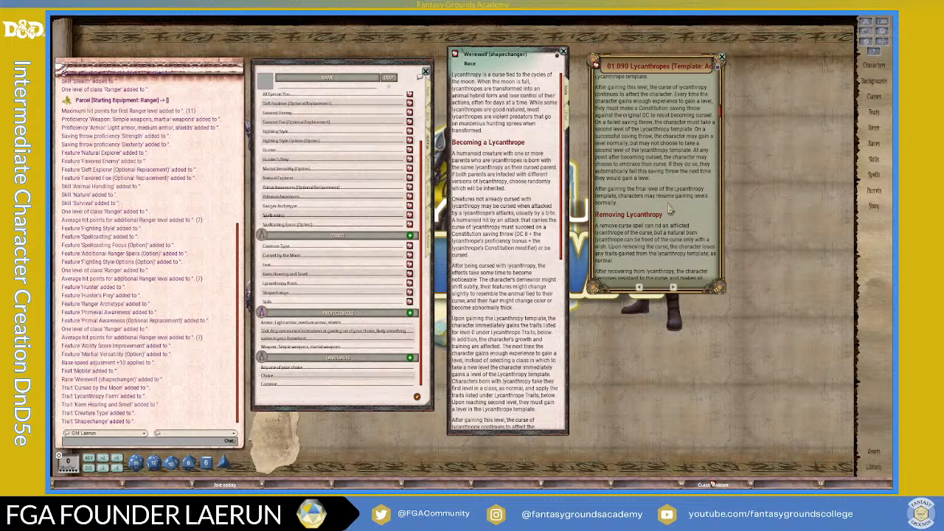
scroll(672, 210, down, 8)
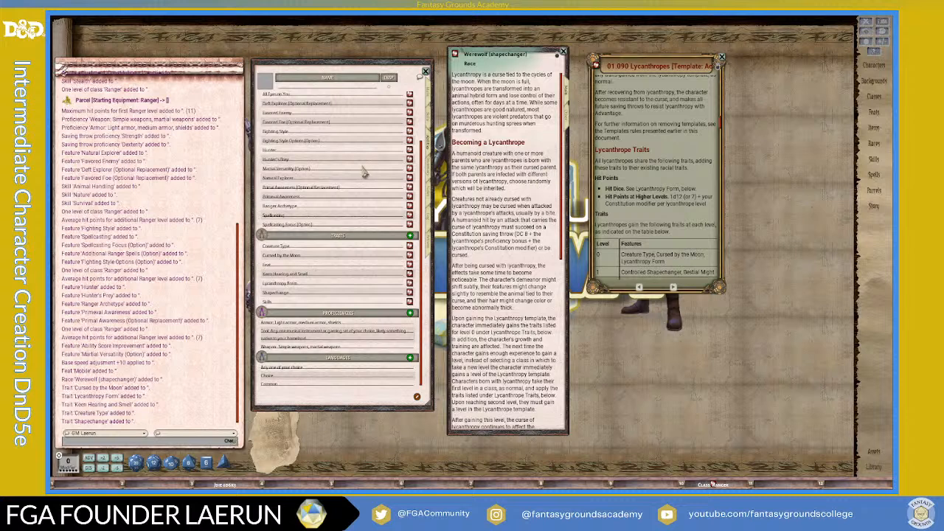
scroll(689, 242, down, 4)
scroll(690, 243, down, 1)
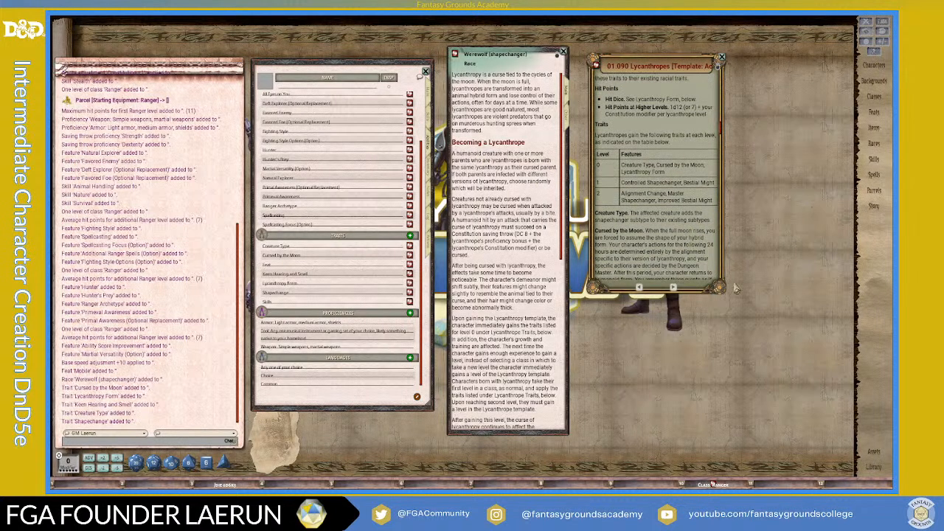
Enlarge the Lycanthropes entry window and skim its Lycanthrope Traits section, including the table of shapechange forms
mouse_move(721, 293)
mouse_down()
mouse_move(756, 311)
mouse_move(725, 284)
mouse_move(719, 298)
mouse_up()
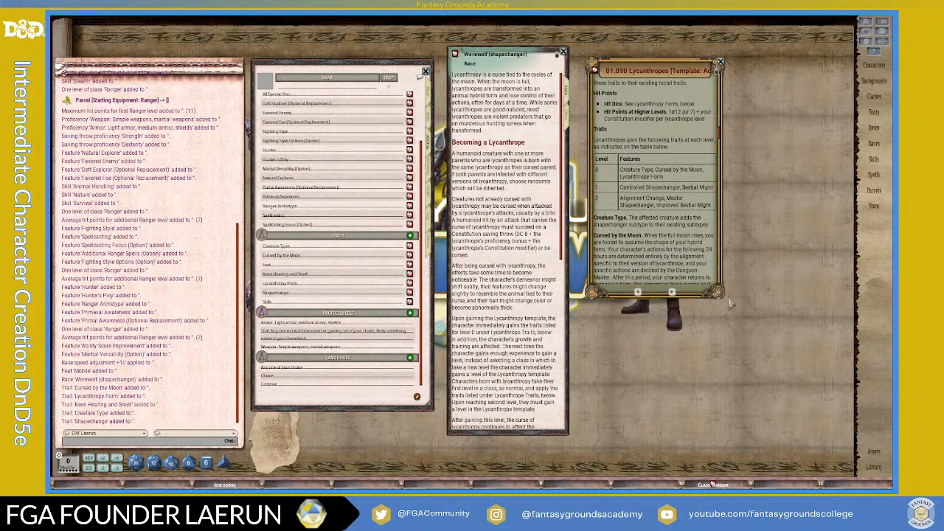
drag(722, 294, 786, 430)
scroll(668, 270, down, 1)
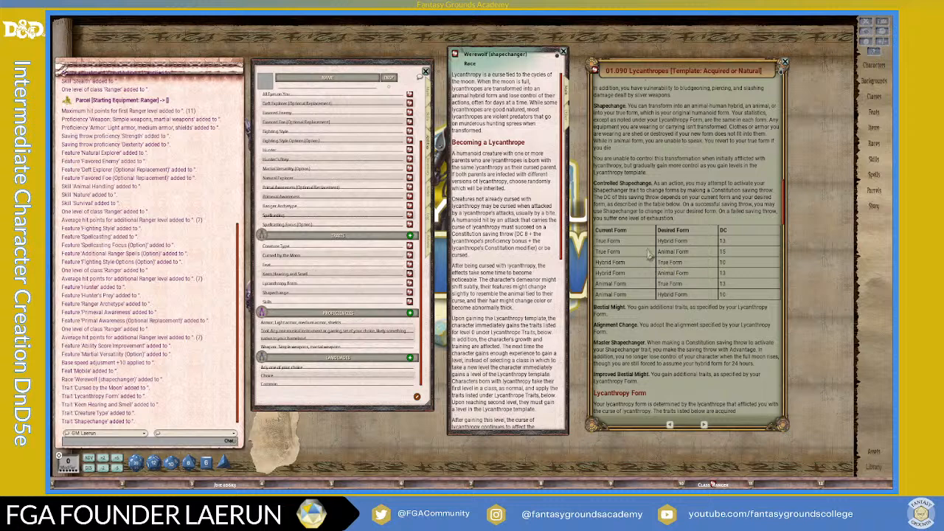
scroll(706, 261, down, 6)
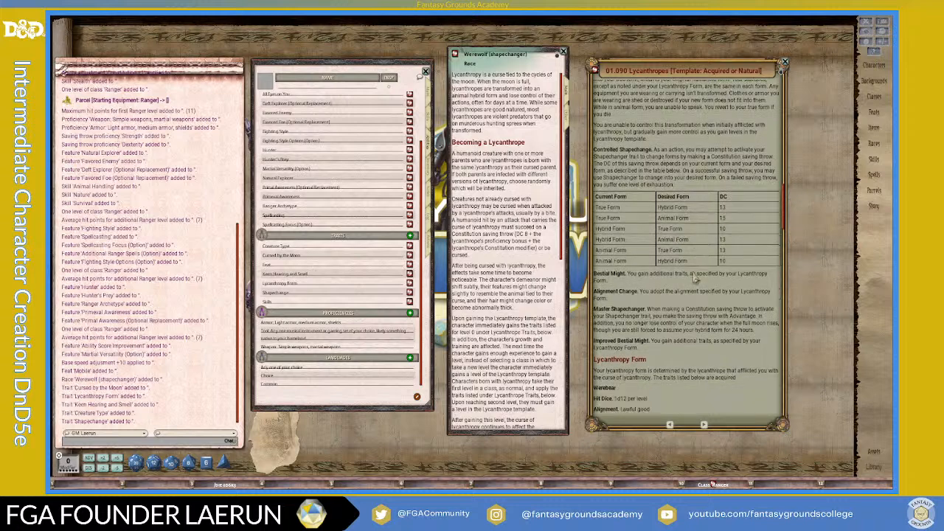
scroll(673, 320, up, 2)
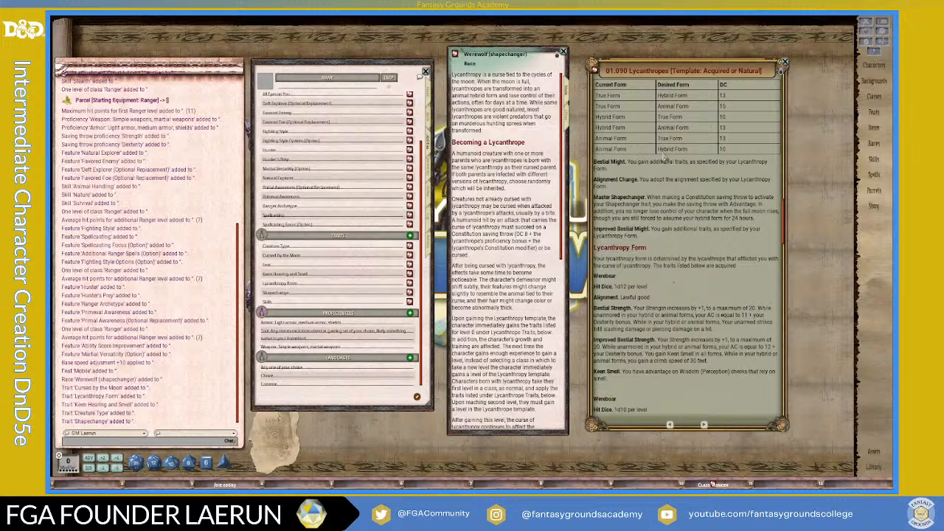
scroll(665, 158, up, 4)
scroll(666, 158, up, 6)
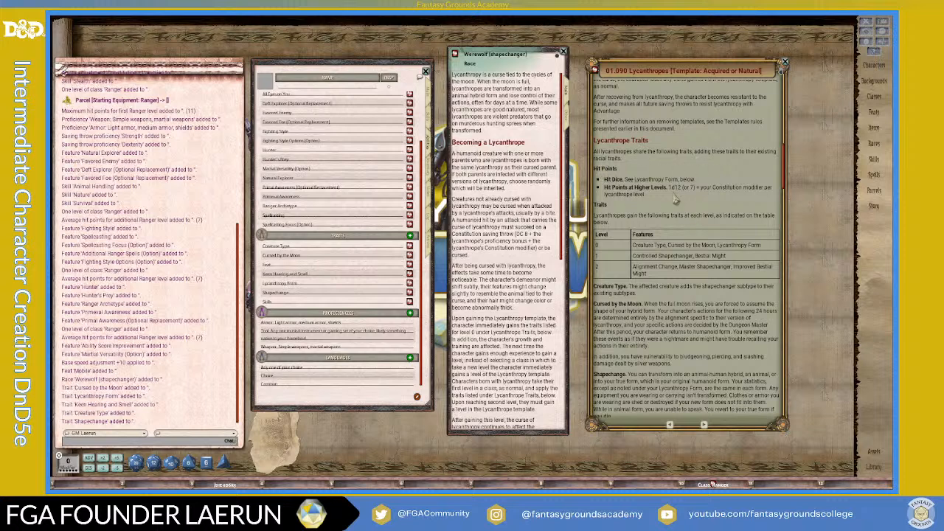
Read the lycanthrope trait descriptions from Creature Type and Cursed by the Moon through Controlled Shapechange and Improved Bestial Might
scroll(675, 200, down, 1)
scroll(675, 200, down, 5)
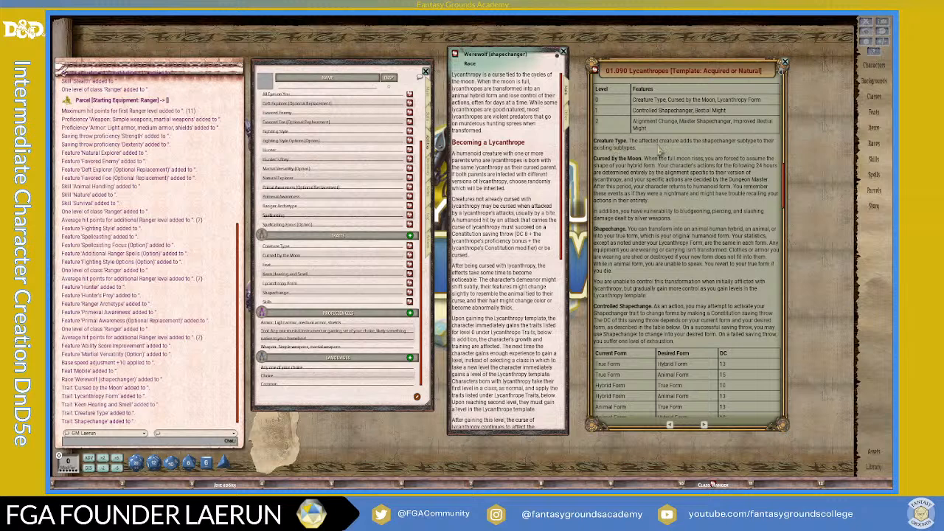
scroll(635, 247, down, 1)
scroll(653, 235, down, 1)
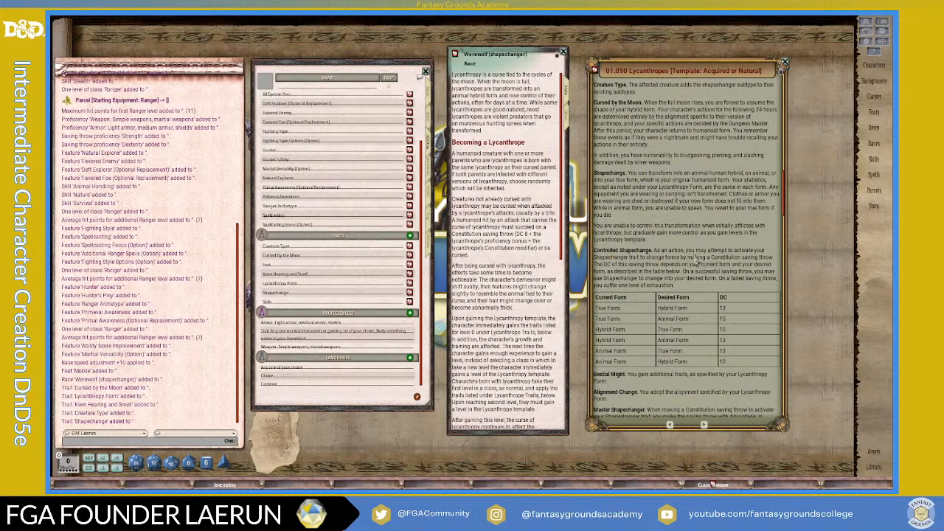
scroll(697, 262, down, 1)
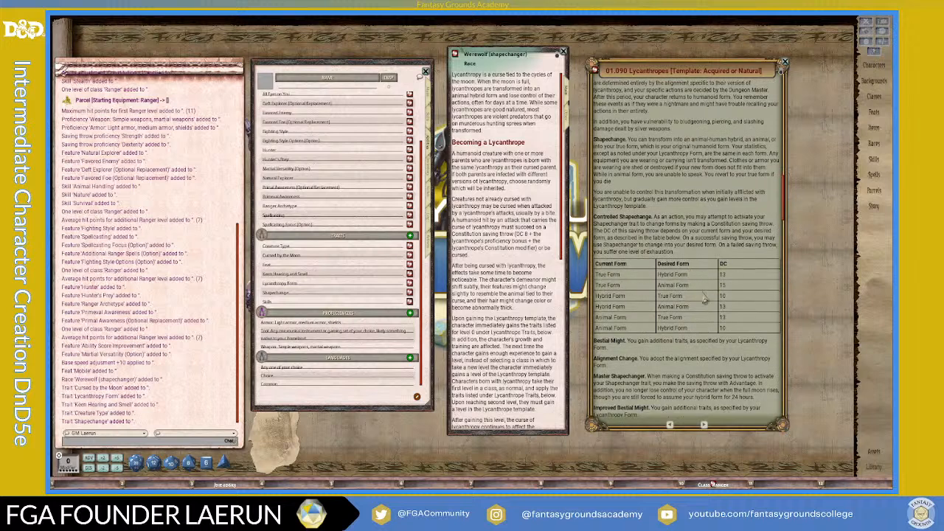
scroll(691, 287, down, 5)
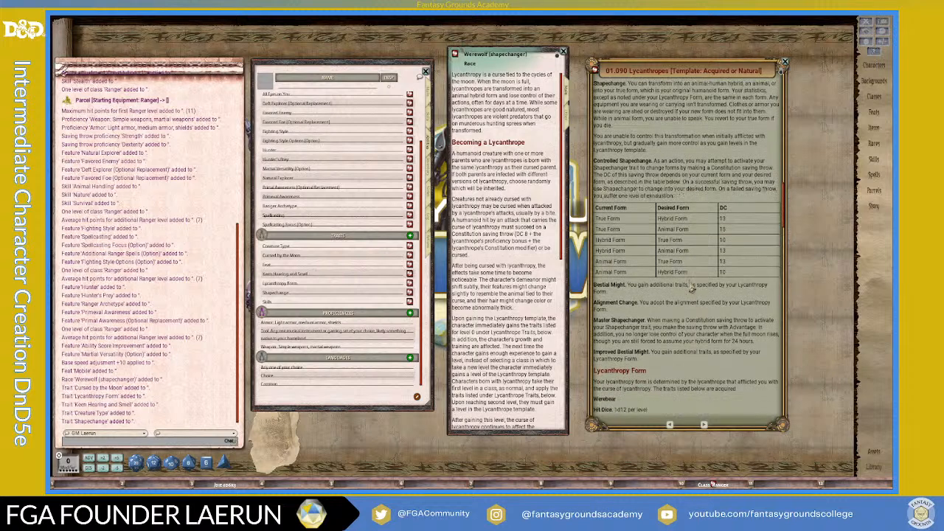
scroll(679, 278, down, 1)
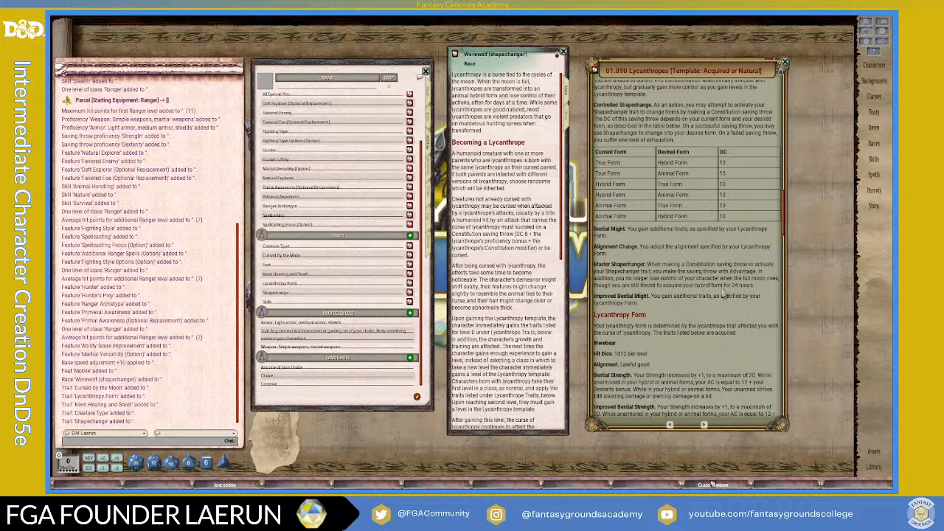
Read the Lycanthropy Form section, comparing the Werebear, Wereboar, Wererat, Weretiger and Werewolf bestial traits
scroll(721, 293, down, 7)
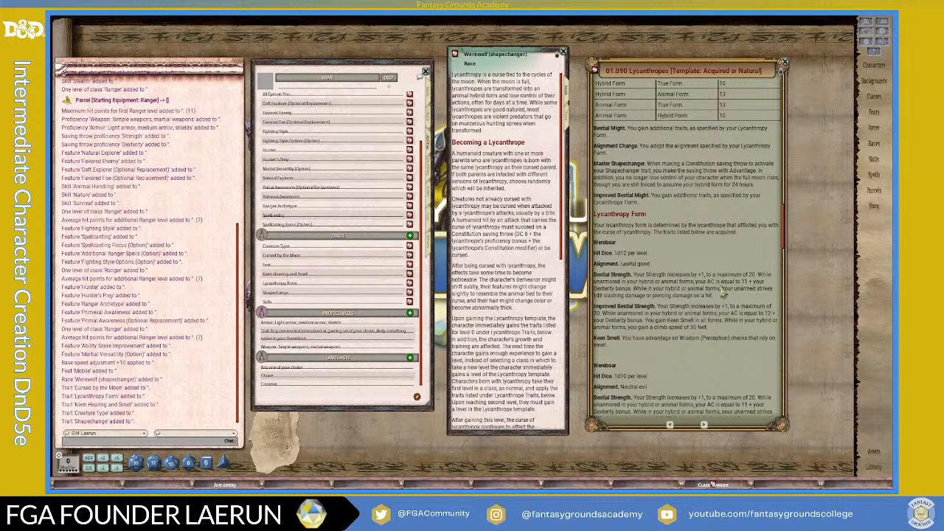
scroll(722, 294, down, 18)
scroll(722, 294, down, 5)
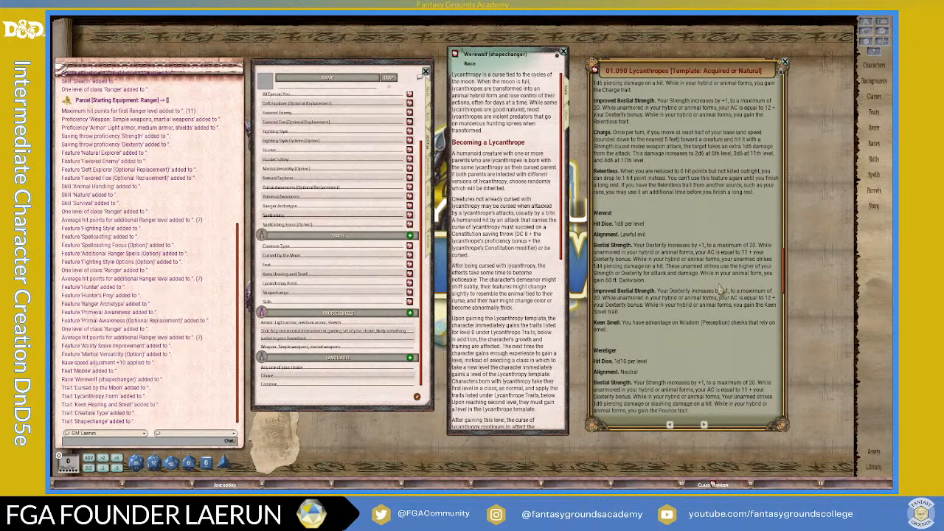
scroll(710, 335, down, 15)
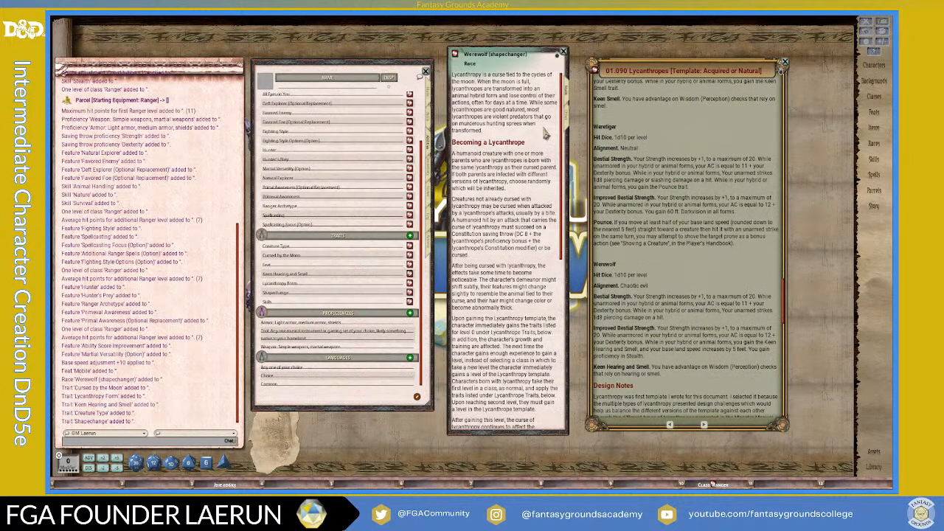
Check the traits list of the Werewolf (shapechanger) race and close the race window
click(567, 124)
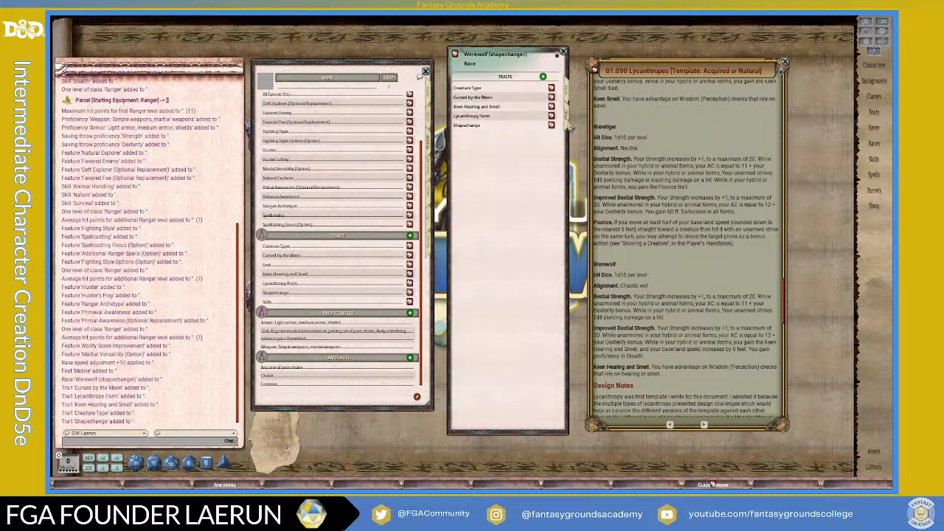
click(568, 94)
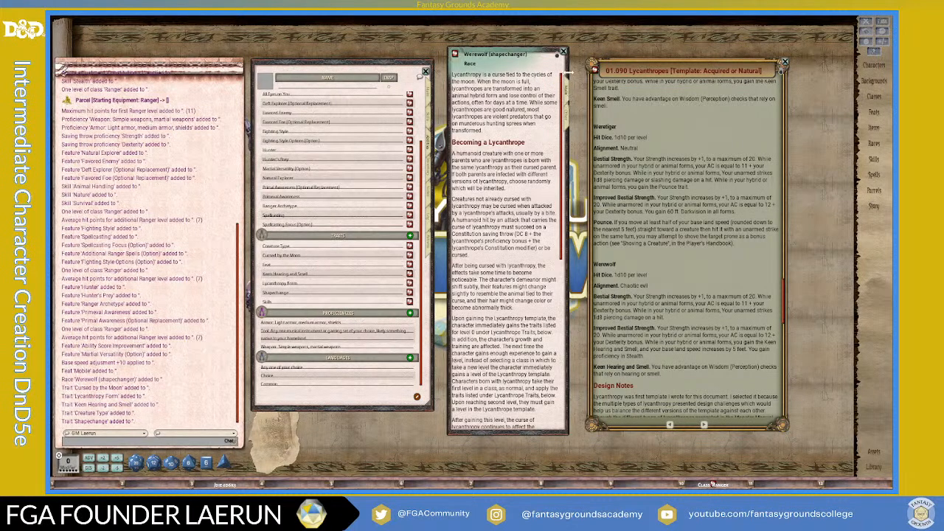
click(563, 52)
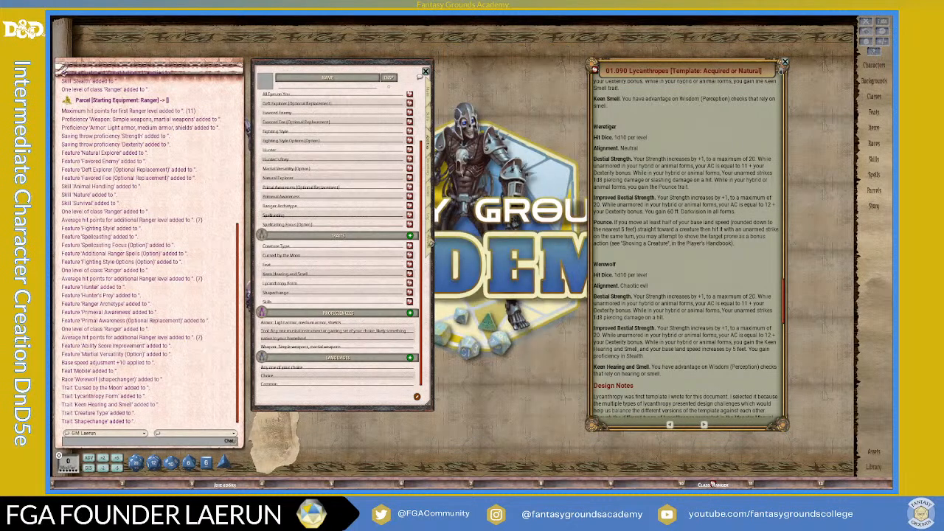
Display the character's weapons and actions and read the Design Notes in the Lycanthropes entry
click(428, 241)
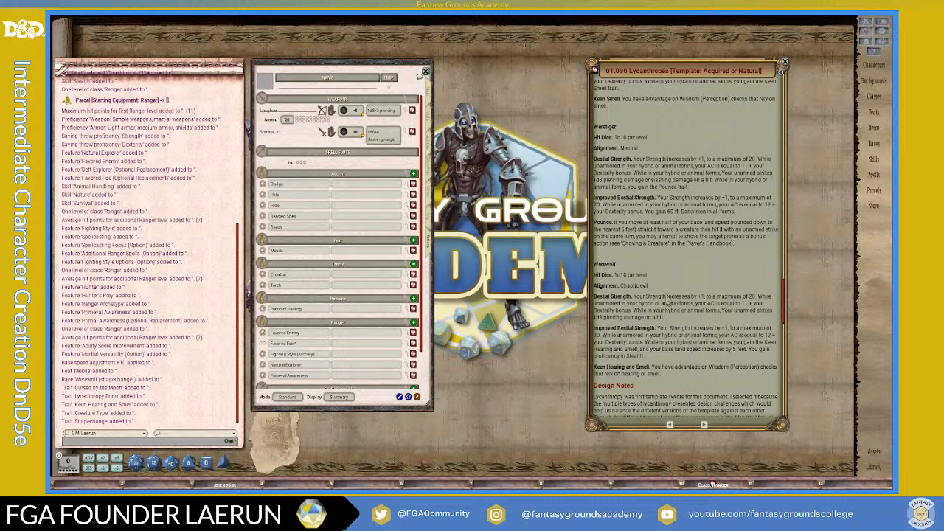
scroll(668, 301, down, 6)
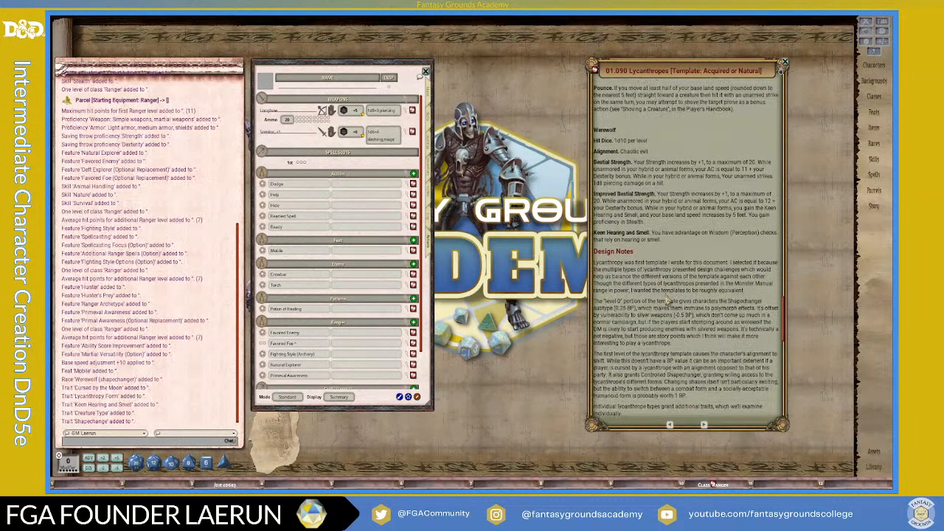
scroll(667, 300, down, 2)
scroll(662, 289, down, 7)
scroll(651, 290, down, 7)
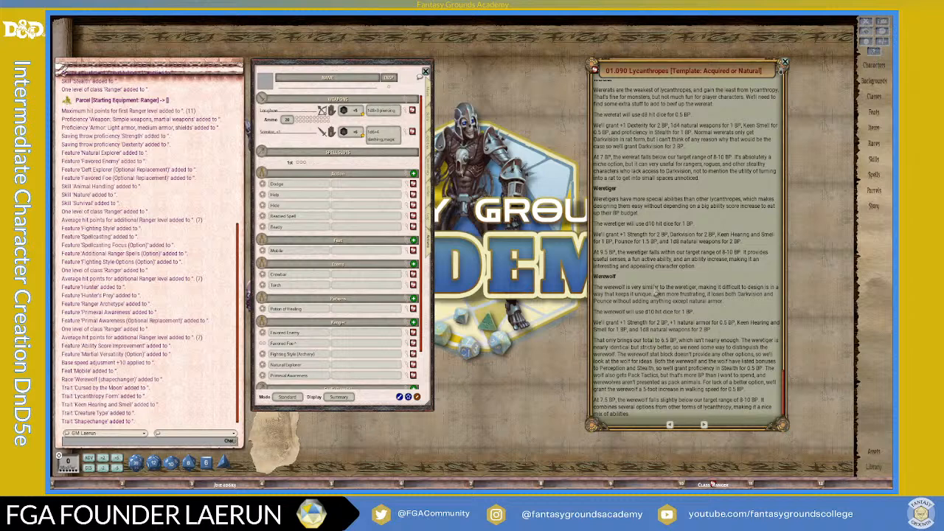
scroll(668, 313, up, 4)
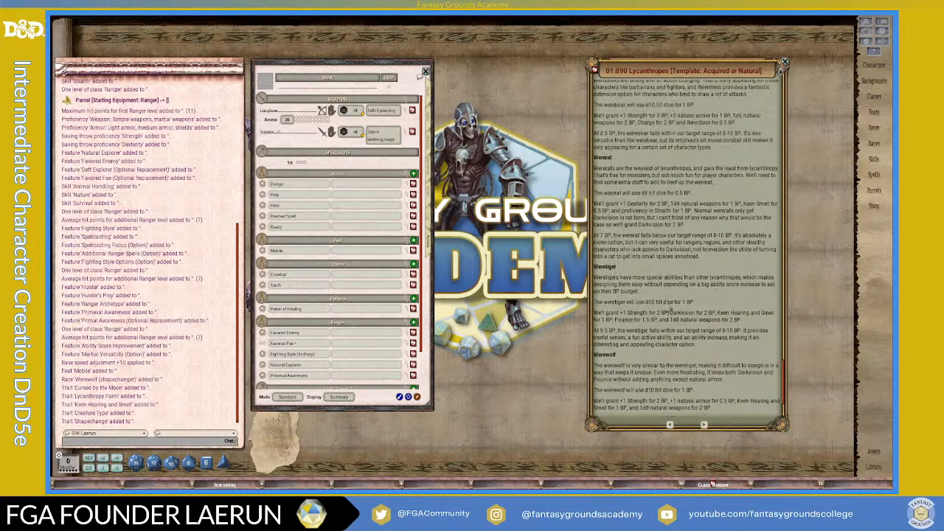
Inspect the character's armor class breakdown in the combat calculation window, compare it with the Werewolf design notes, and close it
click(431, 97)
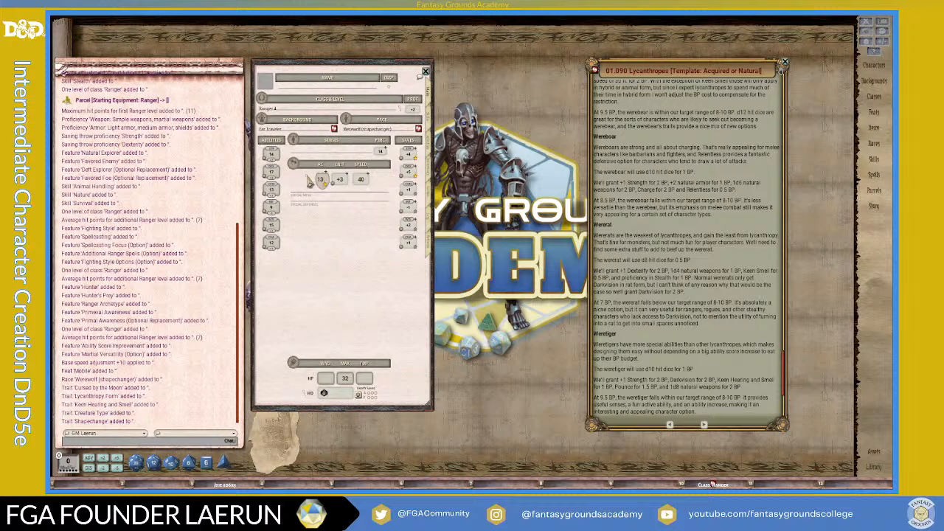
double_click(309, 180)
drag(443, 216, 335, 213)
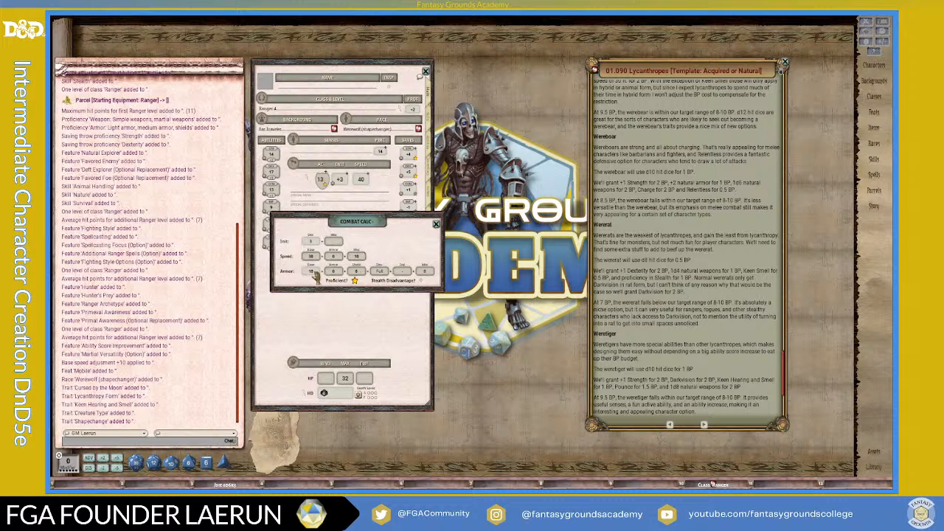
scroll(662, 321, down, 5)
scroll(659, 341, down, 2)
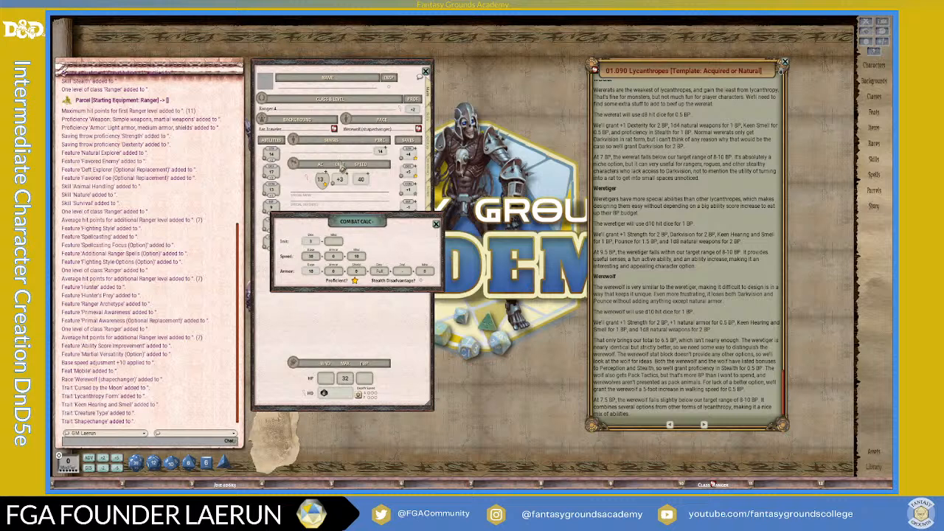
click(435, 224)
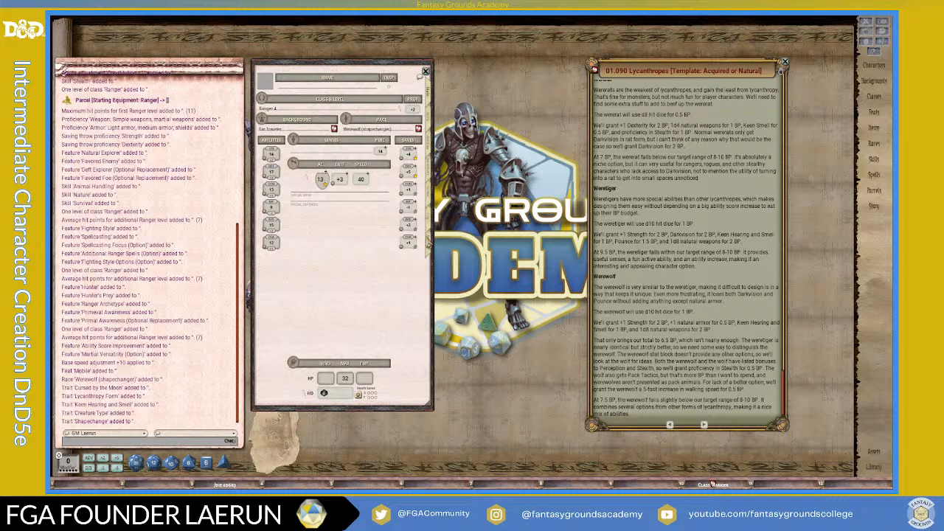
Recheck the character's weapons and actions against the Lycanthropes design notes and bring up the features and traits list
click(428, 243)
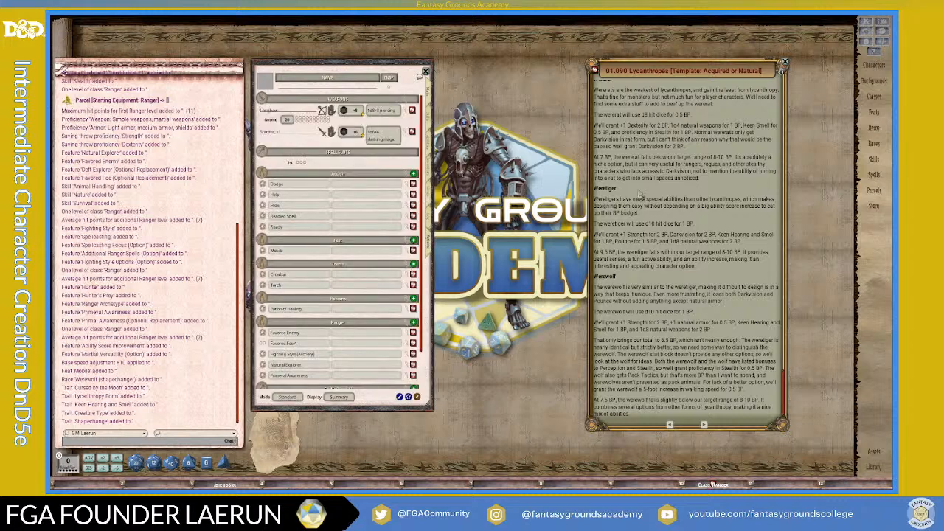
scroll(700, 279, up, 3)
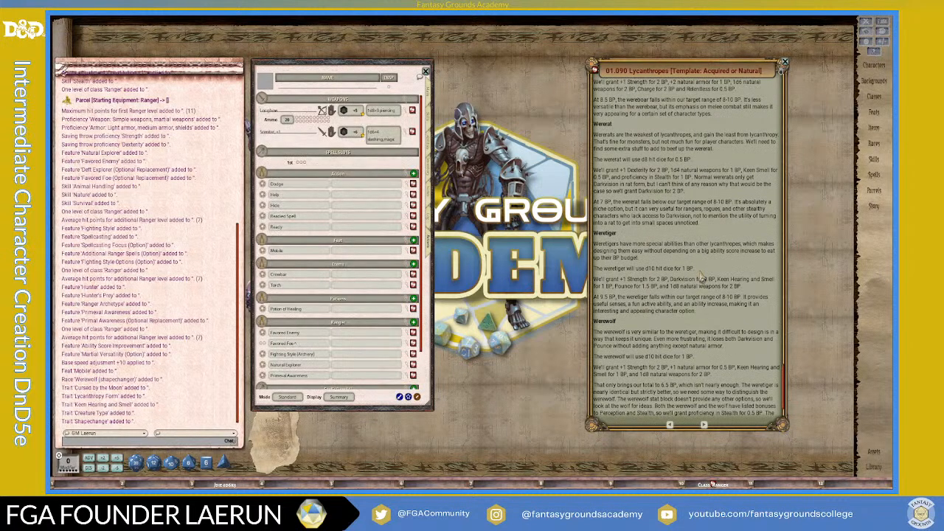
scroll(702, 279, up, 1)
scroll(391, 162, down, 10)
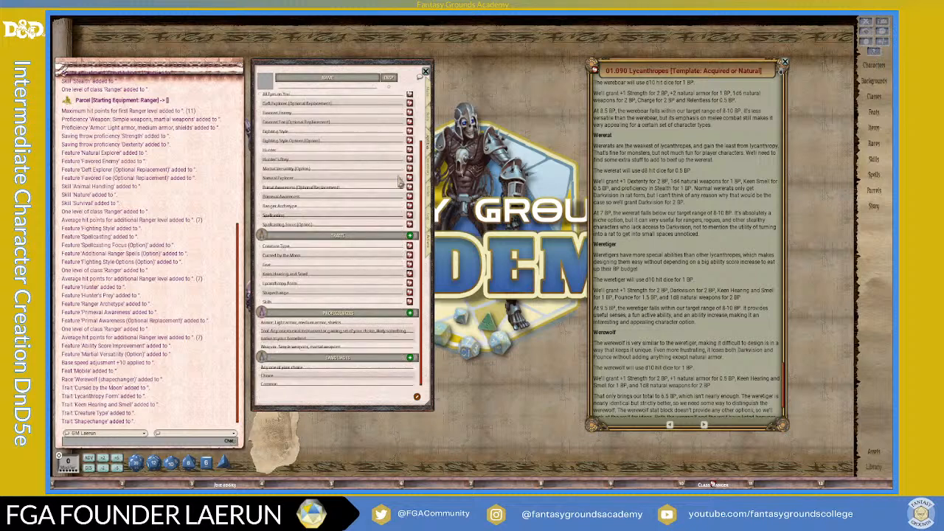
Review the character's skills list and main statistics against the Werewolf design notes in the Lycanthropes entry
click(429, 123)
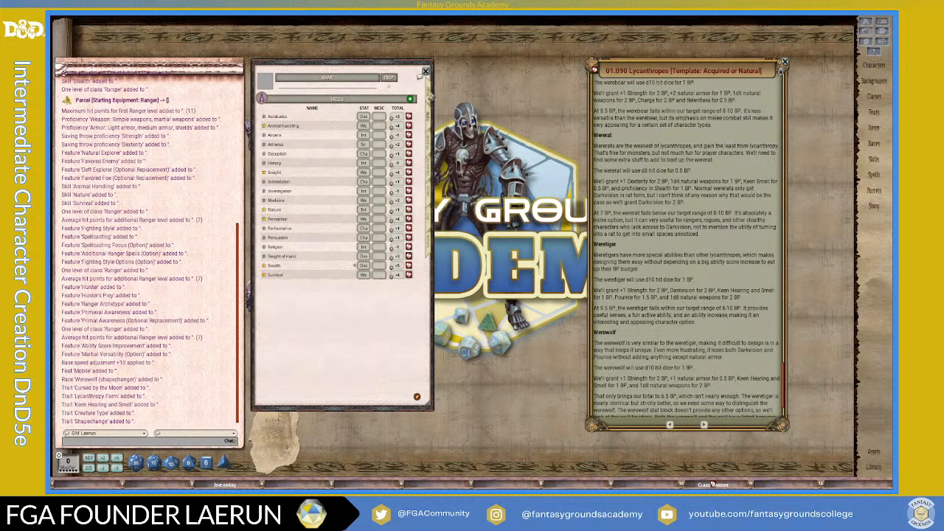
click(430, 94)
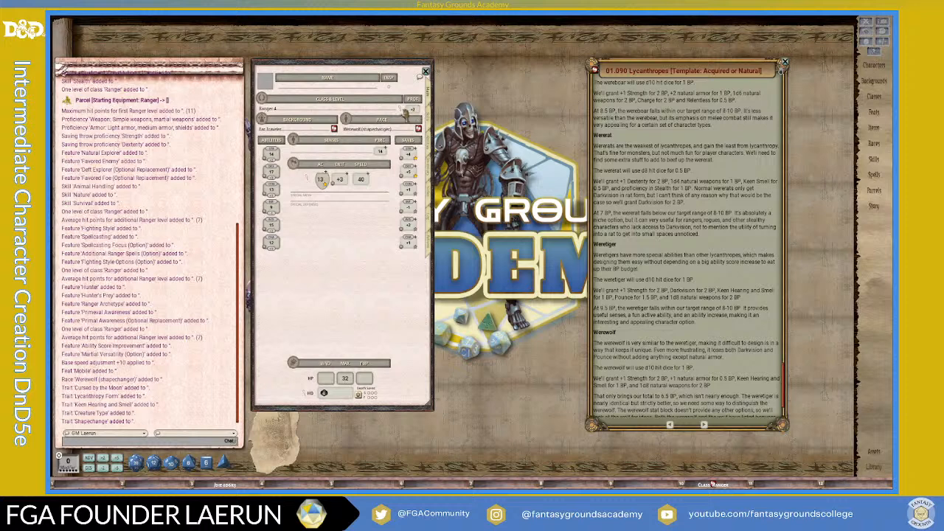
scroll(663, 280, down, 3)
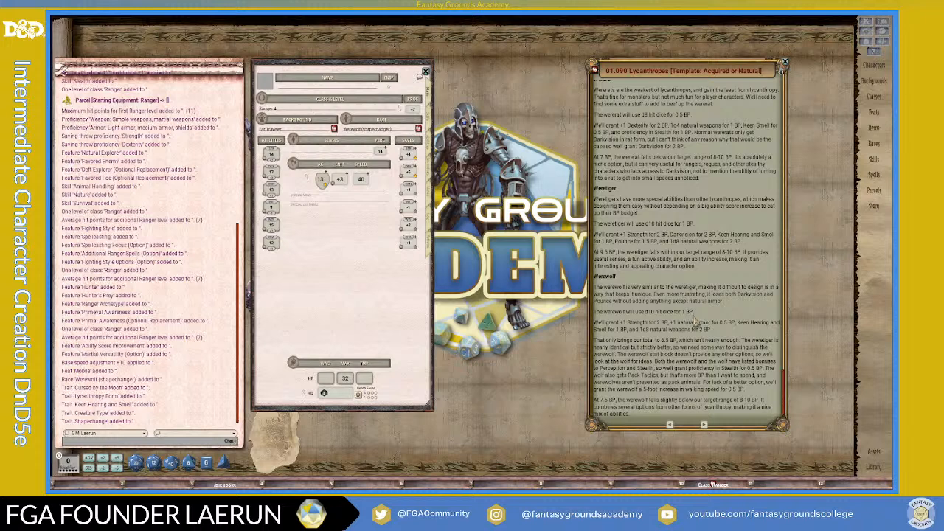
Reread the wereboar, wererat, weretiger and werewolf traits in the Lycanthropes entry along with the Werewolf design notes
scroll(693, 315, up, 5)
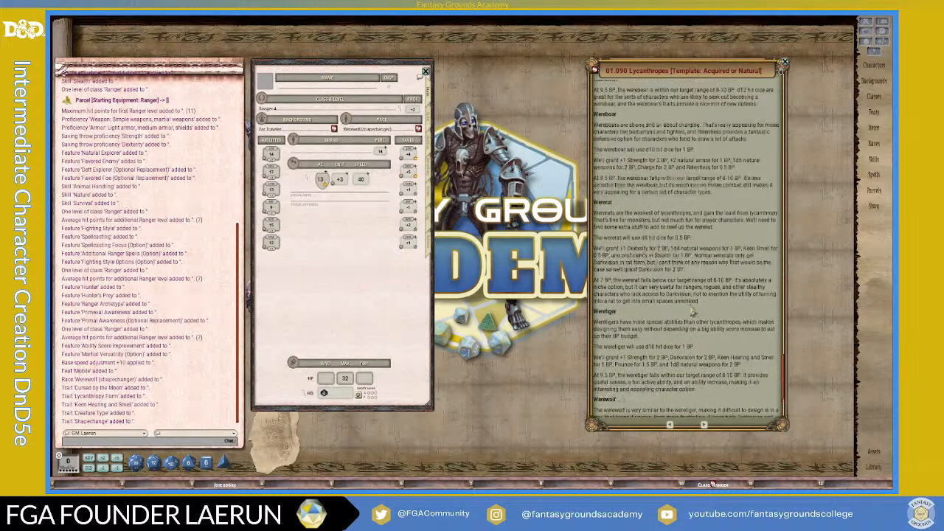
scroll(692, 309, up, 4)
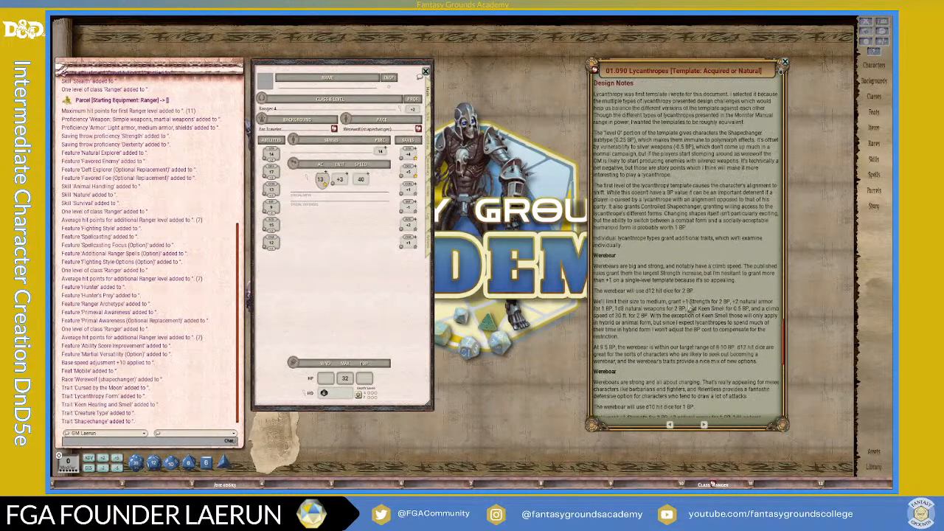
scroll(688, 309, up, 4)
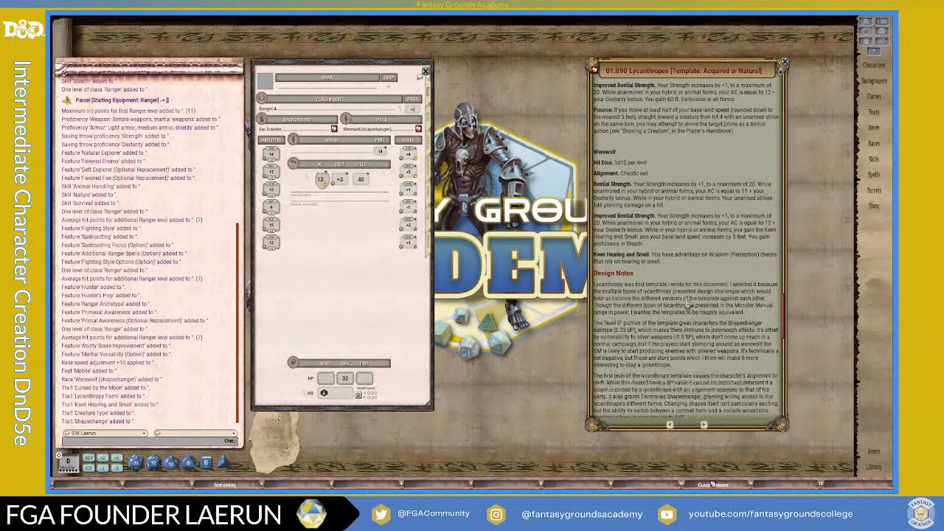
scroll(688, 305, up, 5)
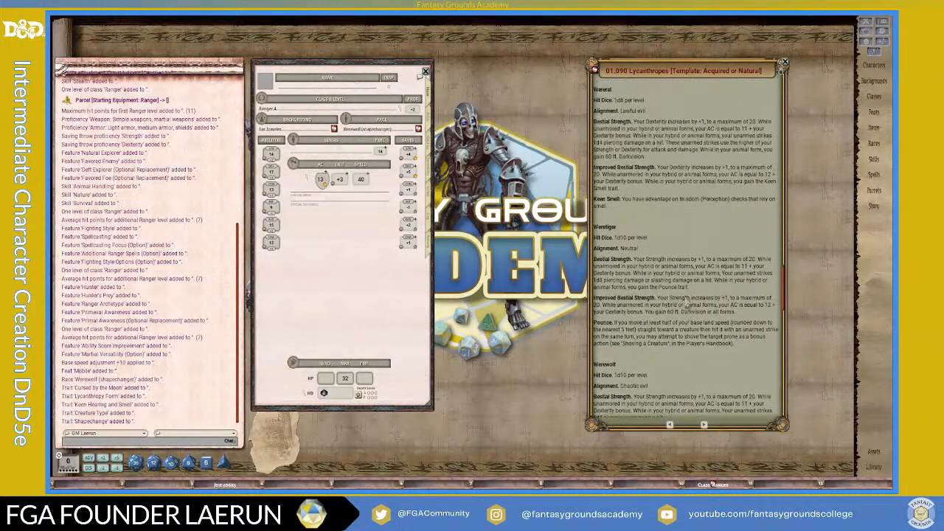
scroll(686, 302, up, 5)
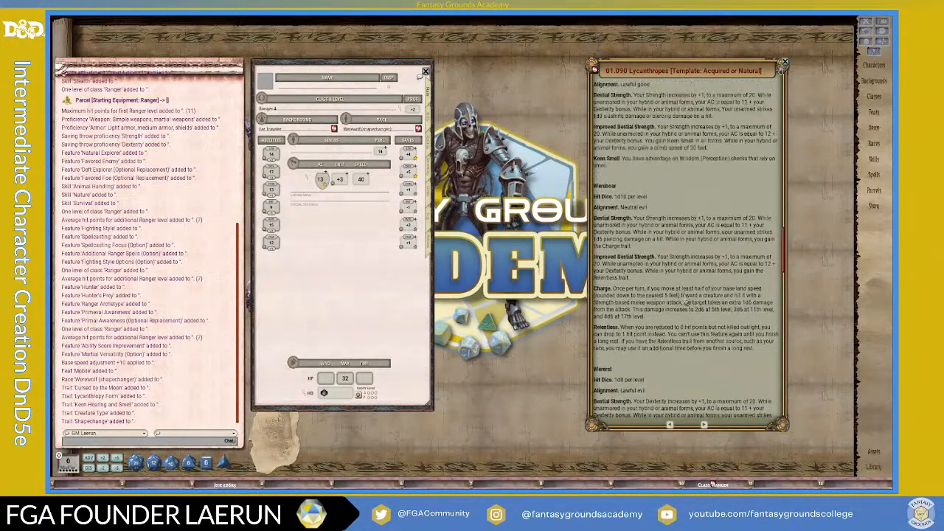
scroll(667, 266, down, 3)
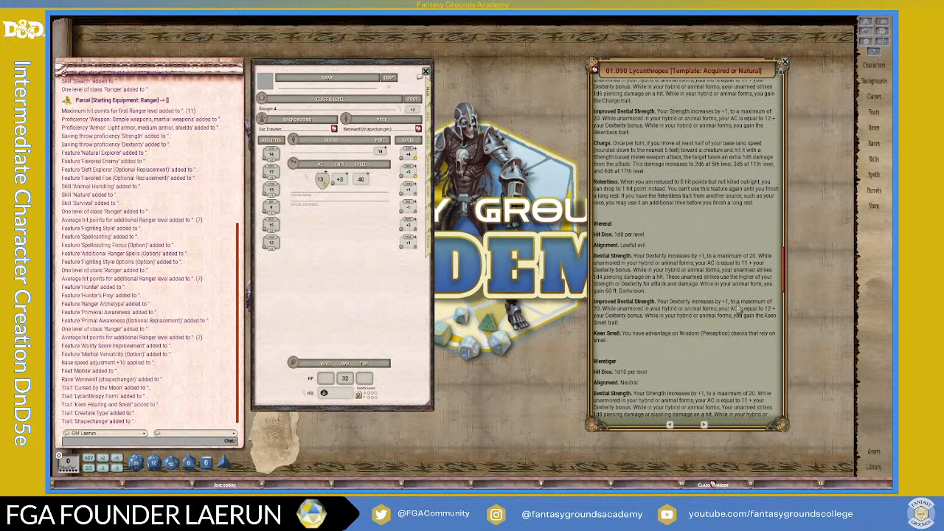
drag(781, 291, 777, 399)
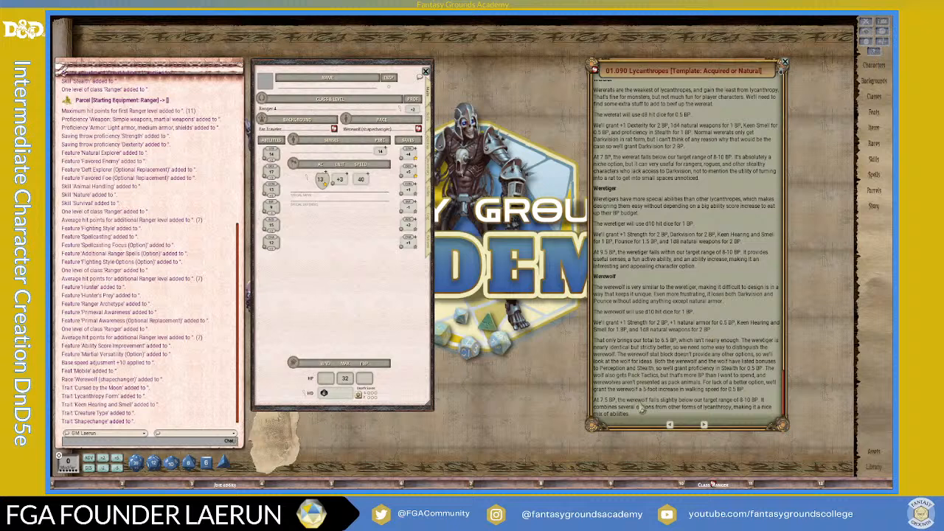
scroll(663, 386, up, 1)
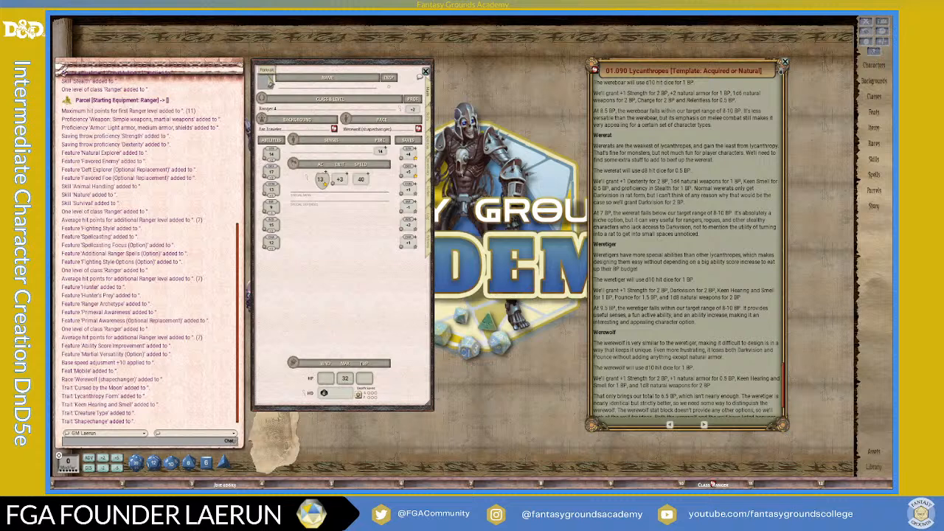
Start choosing a portrait for the character and bring up the FG Fantasy portrait folder
click(270, 82)
drag(667, 122, 511, 69)
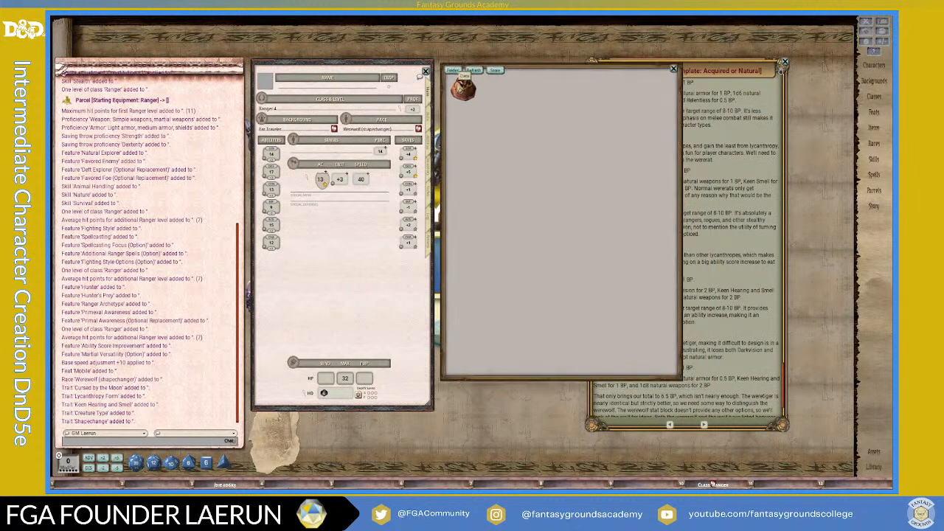
click(463, 90)
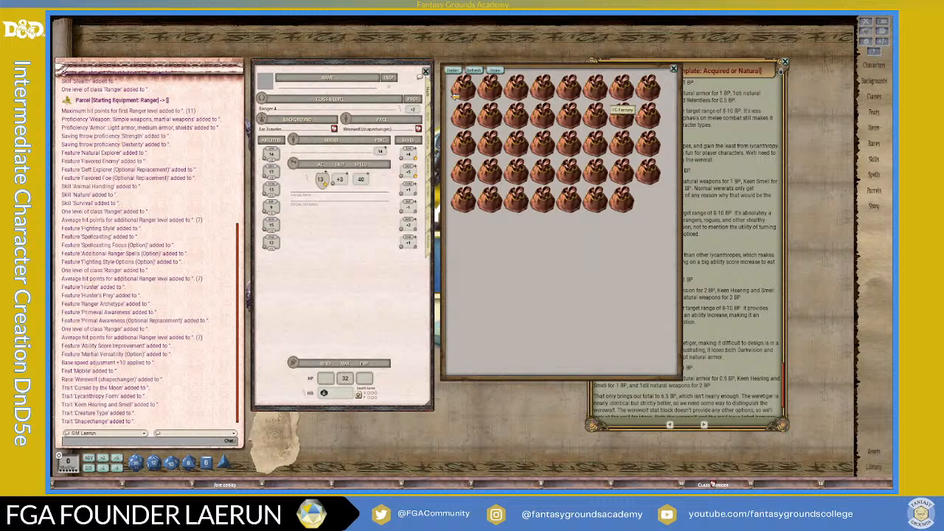
click(622, 114)
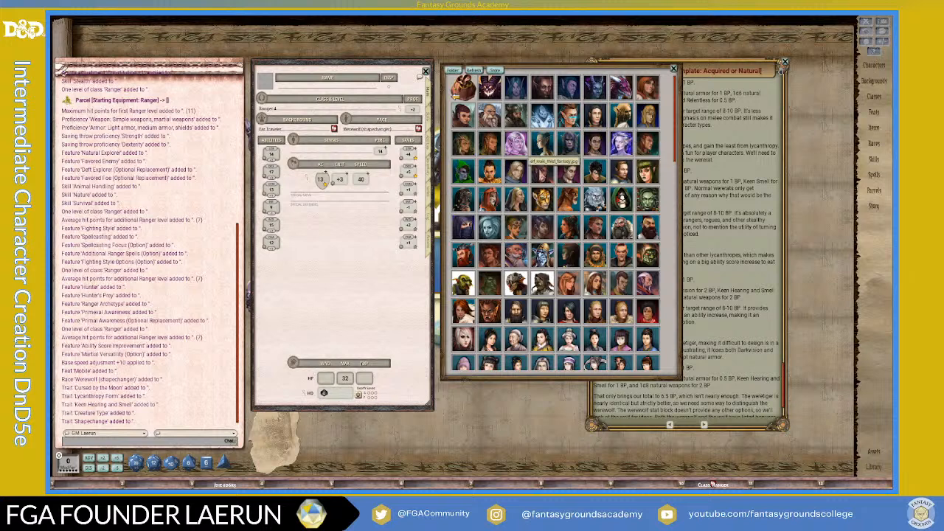
Assign a human male portrait from the FG Fantasy collection to the character
scroll(609, 238, down, 1)
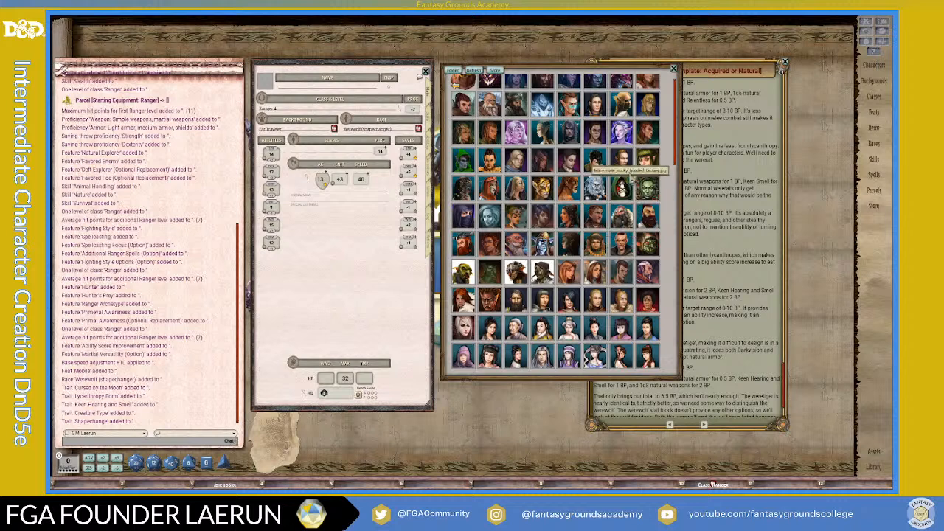
scroll(619, 240, down, 1)
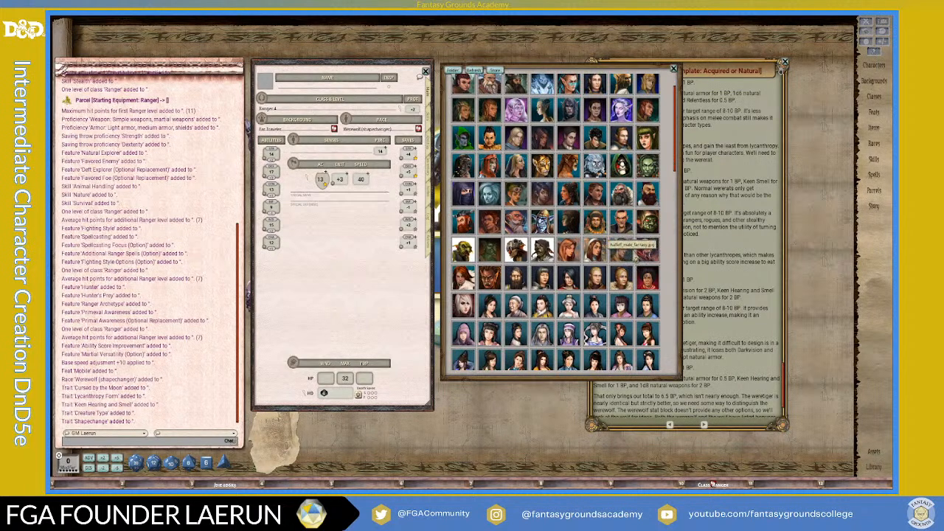
scroll(575, 254, down, 2)
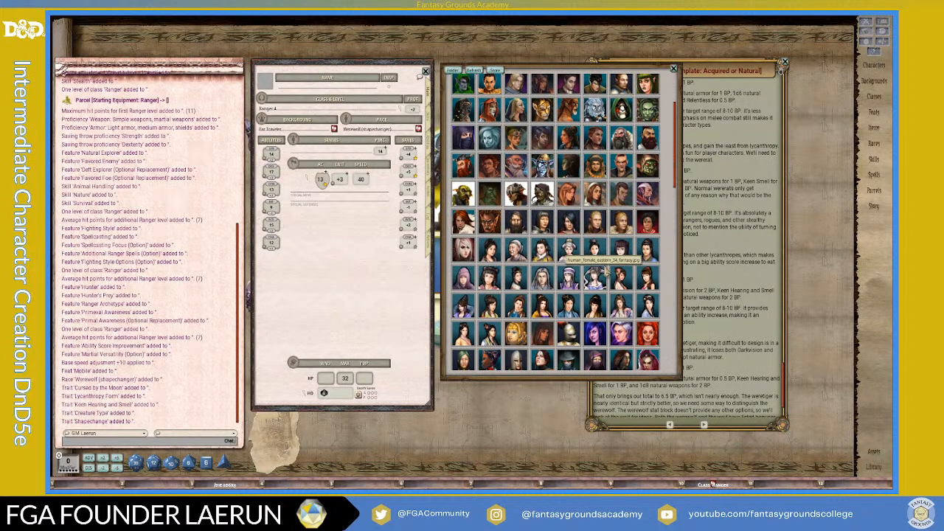
scroll(567, 262, down, 2)
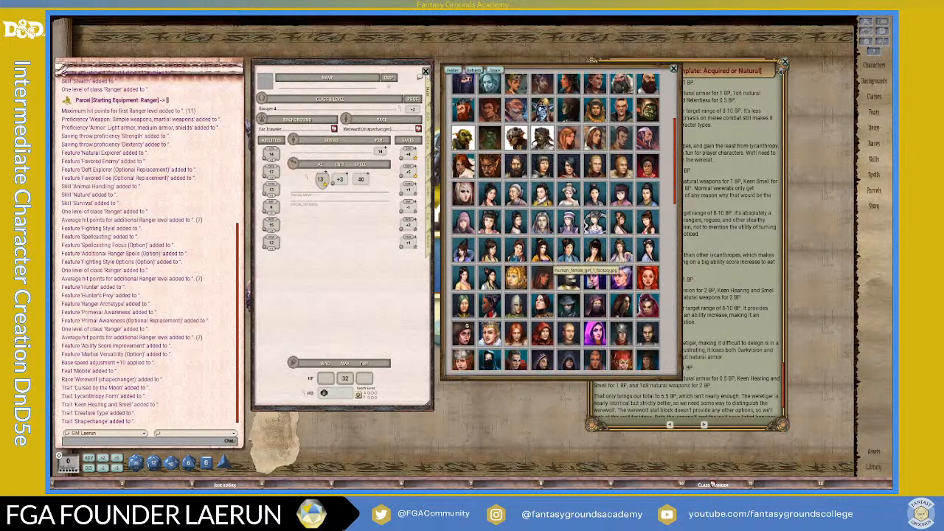
scroll(560, 267, down, 2)
scroll(588, 263, down, 4)
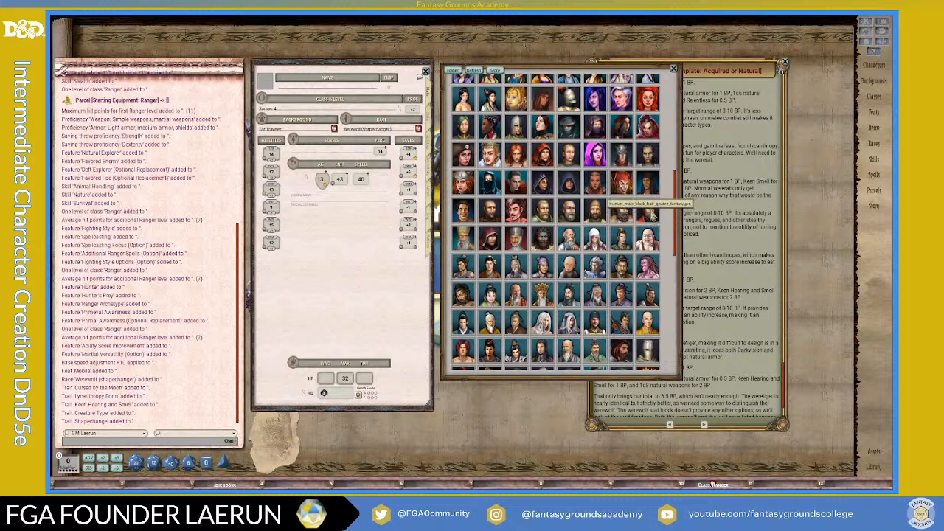
scroll(542, 229, down, 1)
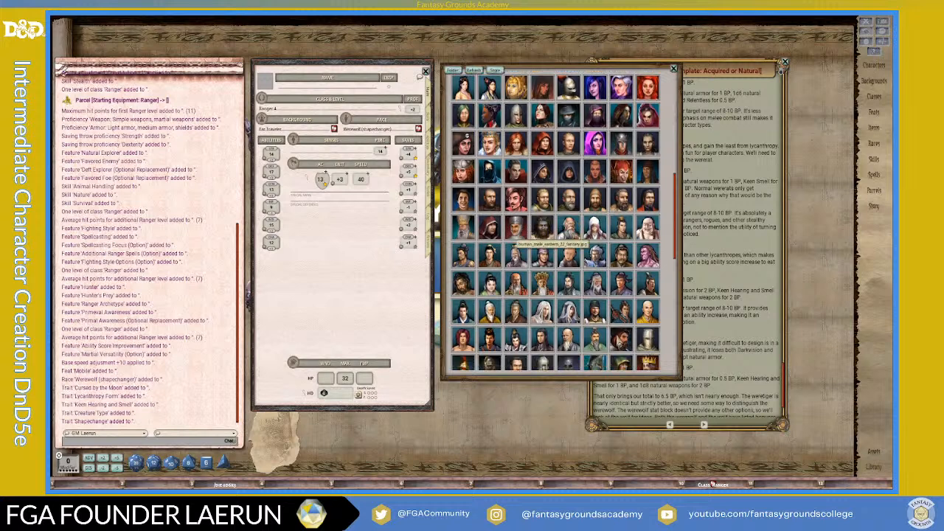
scroll(538, 239, down, 4)
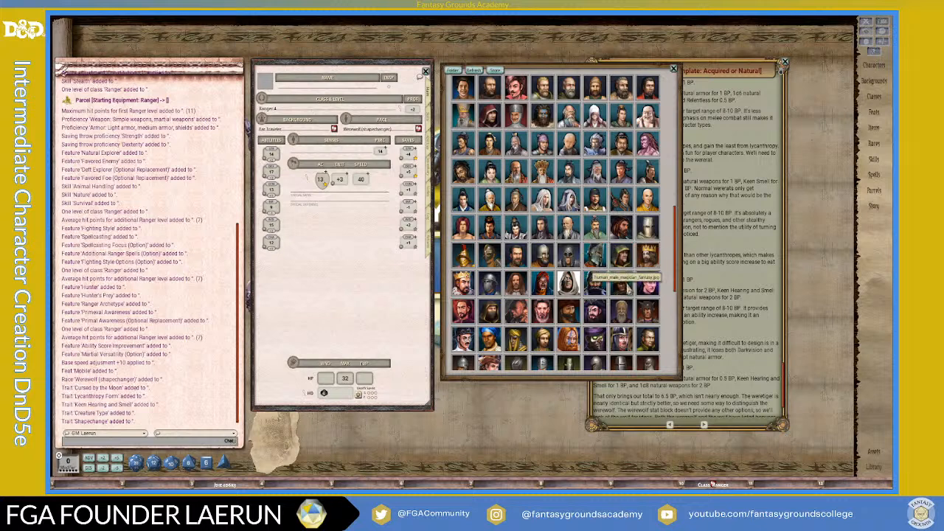
click(594, 282)
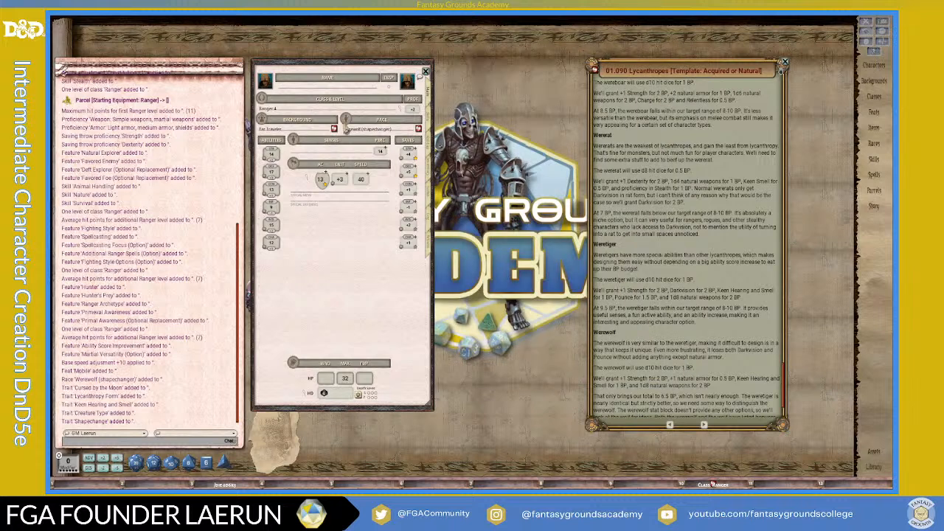
Close the Lycanthropes entry, add the character to the Combat Tracker and place the character sheet beside the tracker
click(785, 62)
drag(339, 72, 628, 96)
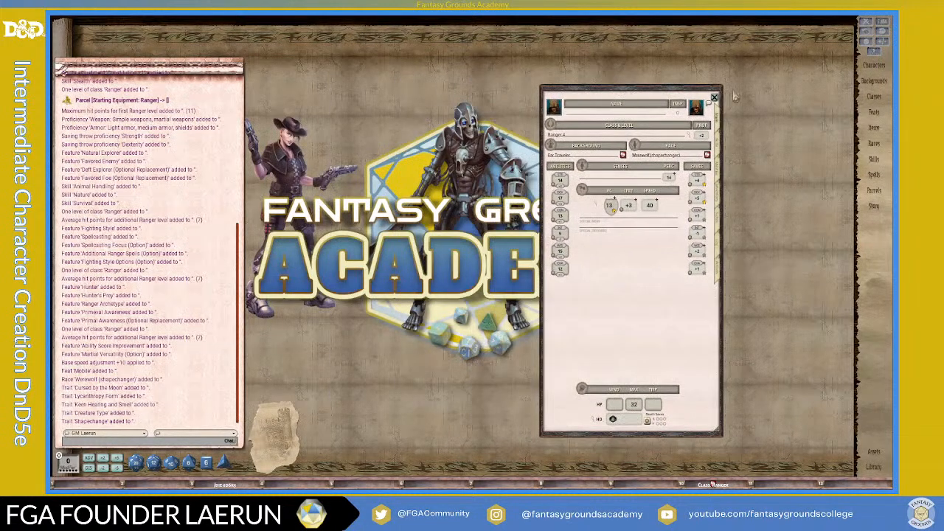
click(867, 28)
drag(180, 60, 200, 56)
drag(554, 108, 177, 151)
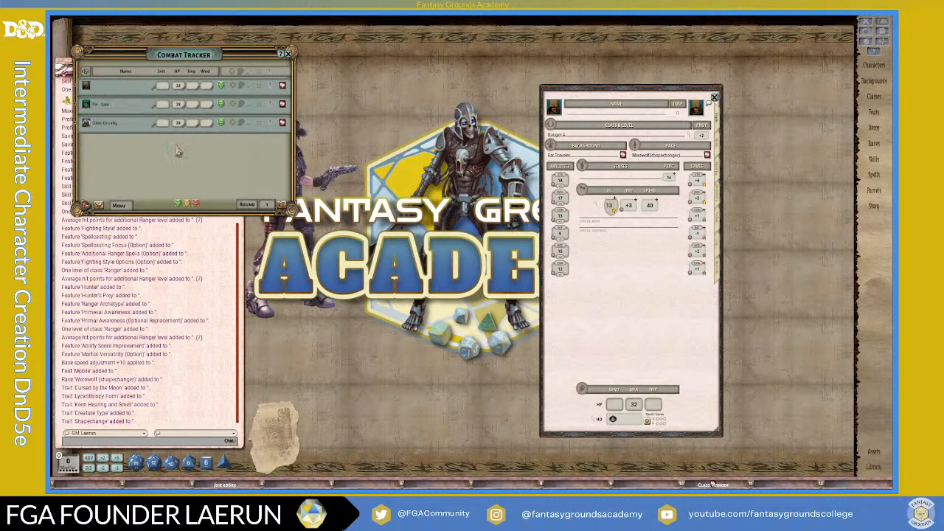
drag(667, 175, 436, 132)
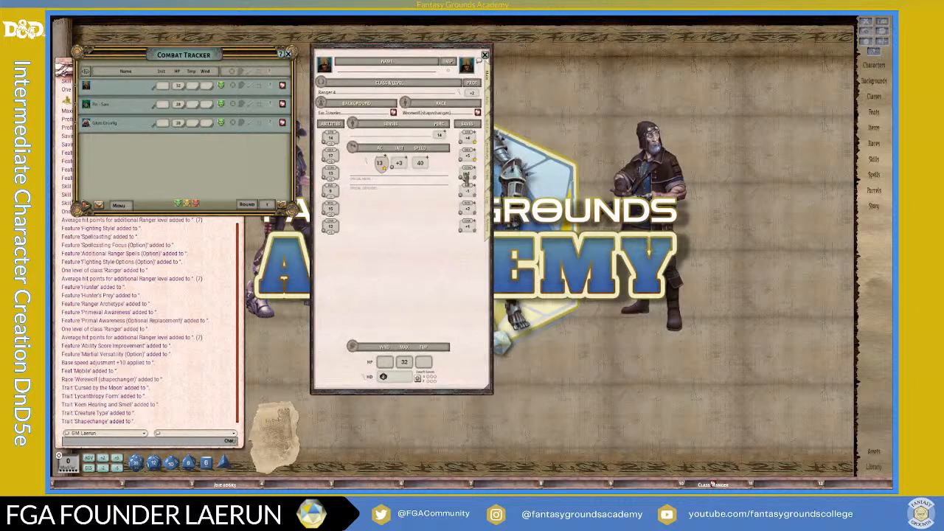
Bring up the character's actions and spells and set their mode to Preparation
click(486, 228)
scroll(416, 236, down, 5)
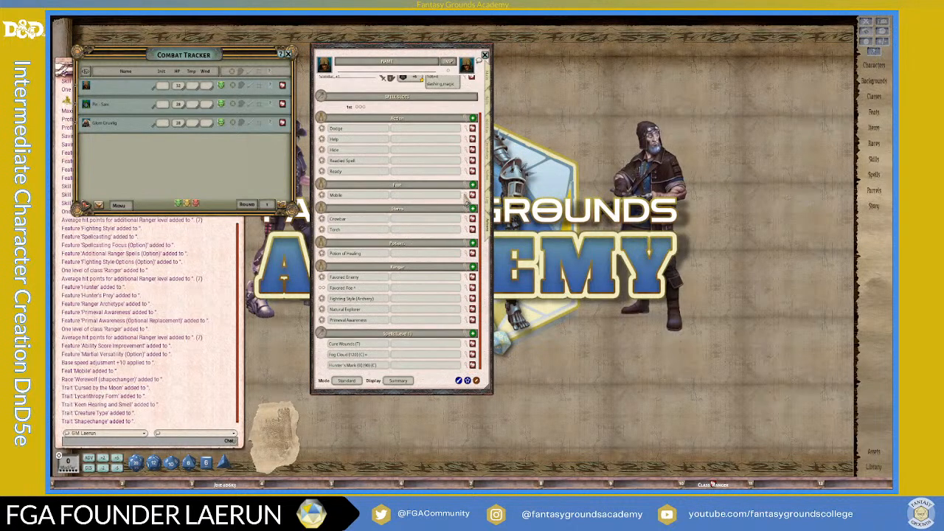
click(469, 198)
click(468, 199)
click(350, 382)
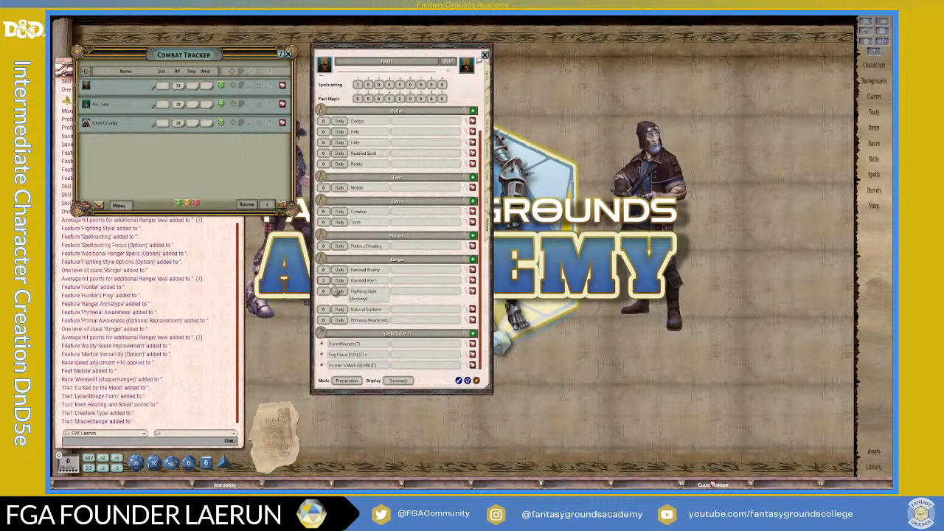
Read the Favored Foe feature's description, close it and look over the character's powers list
click(473, 280)
scroll(483, 280, down, 3)
scroll(483, 280, down, 2)
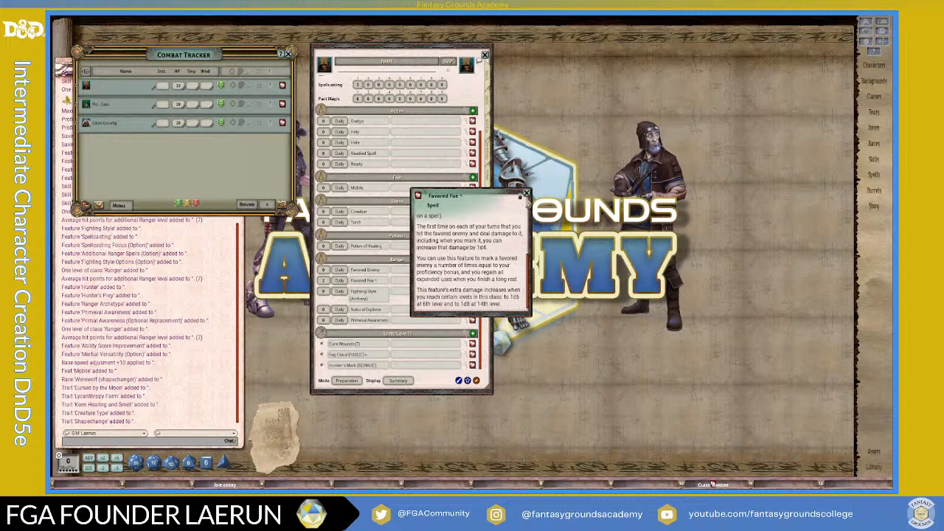
click(526, 194)
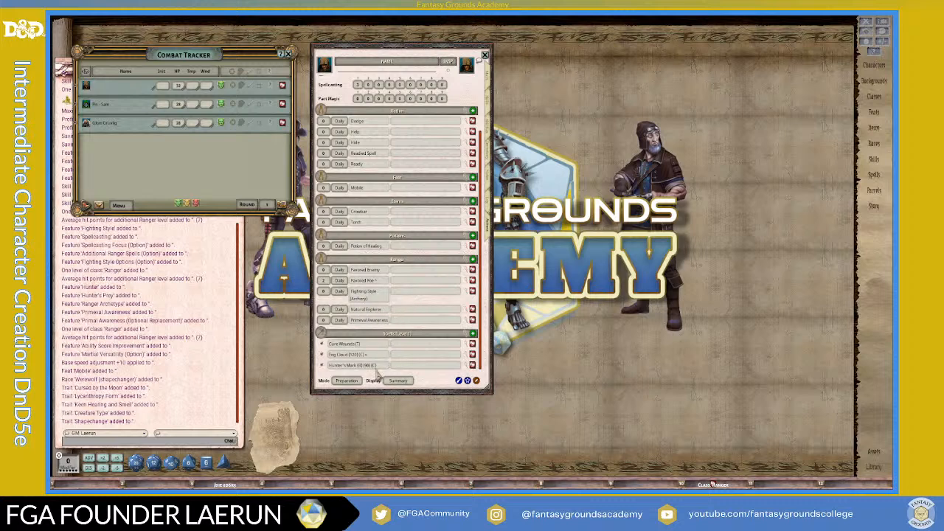
scroll(380, 251, up, 1)
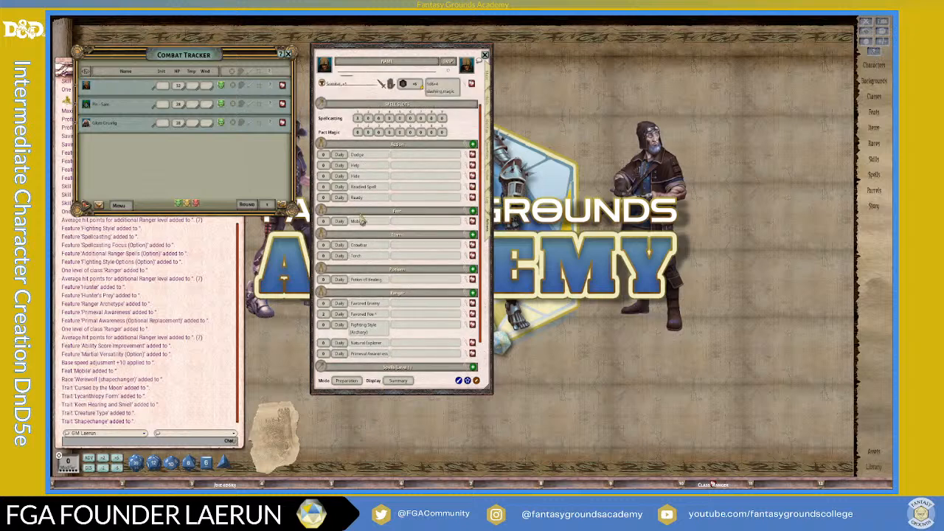
scroll(379, 245, down, 1)
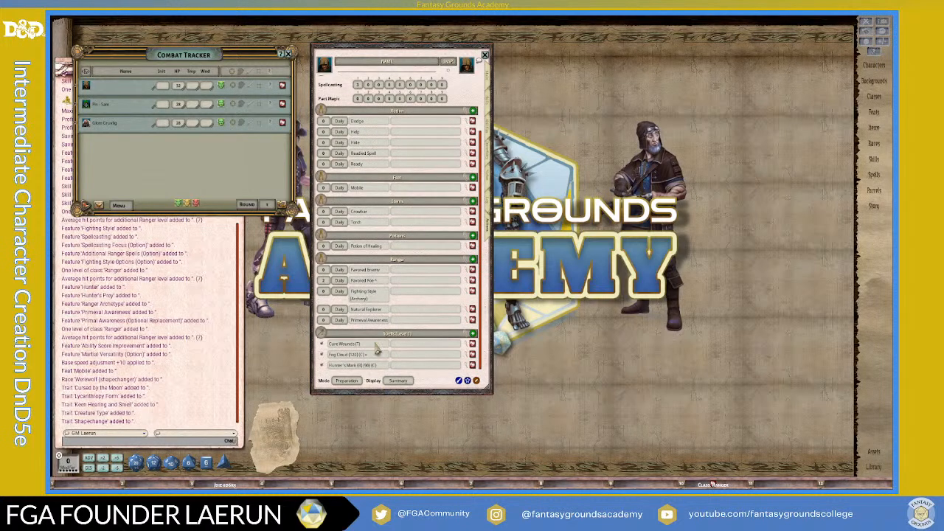
Set the powers list to Combat mode with the Actions display and apply the Mobile feat's effect to the character
click(347, 380)
click(398, 380)
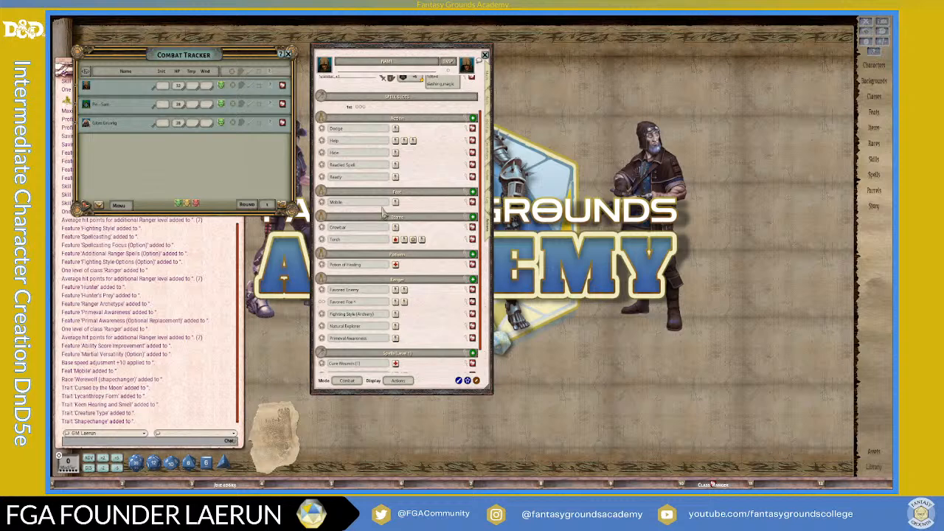
scroll(383, 210, down, 1)
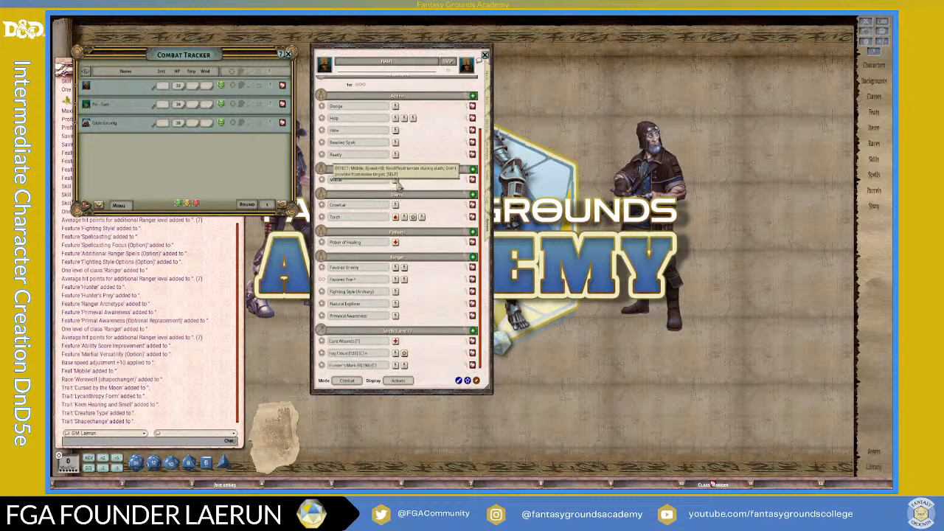
click(396, 180)
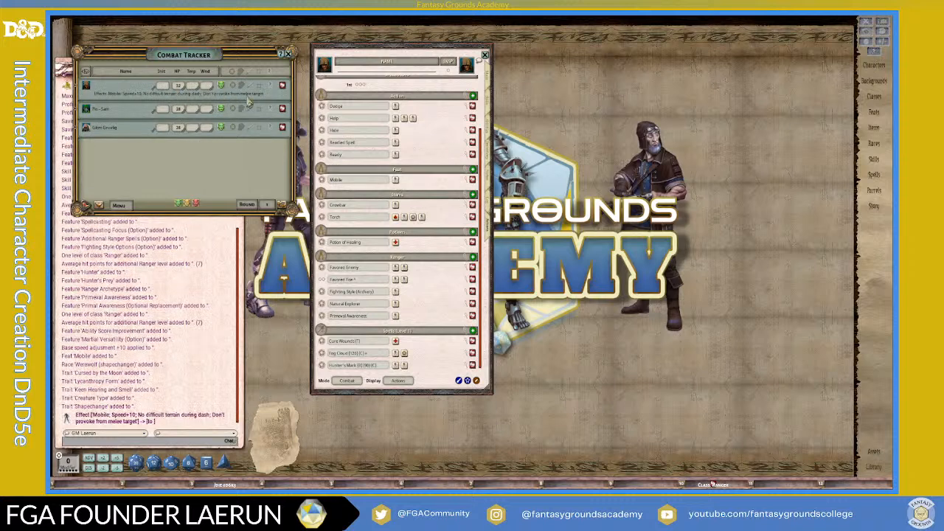
scroll(419, 181, down, 1)
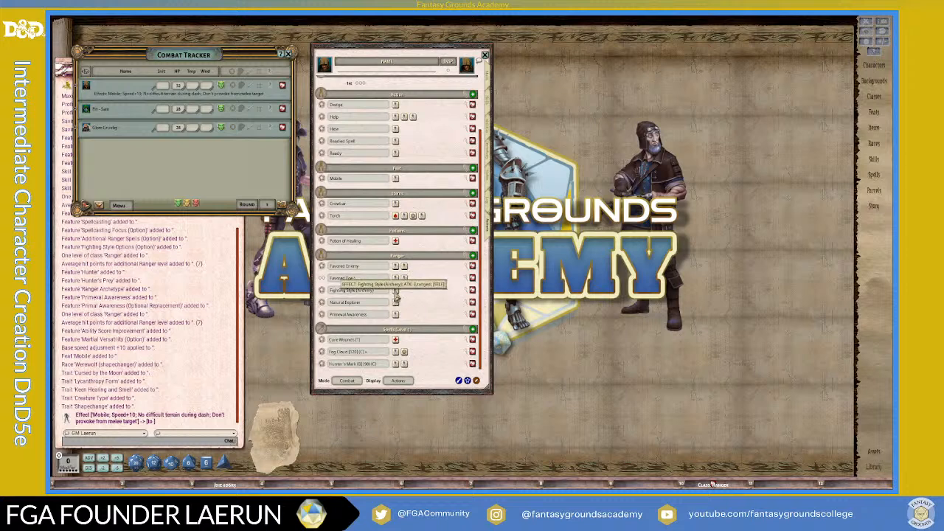
Apply the Fighting Style (Archery) and Natural Explorer effects to the character and read the Primeval Awareness description
click(395, 290)
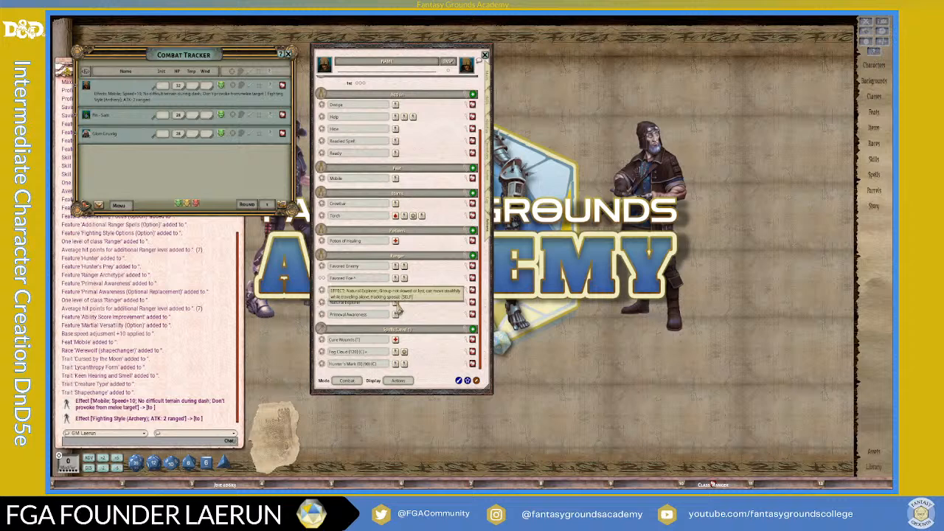
click(395, 303)
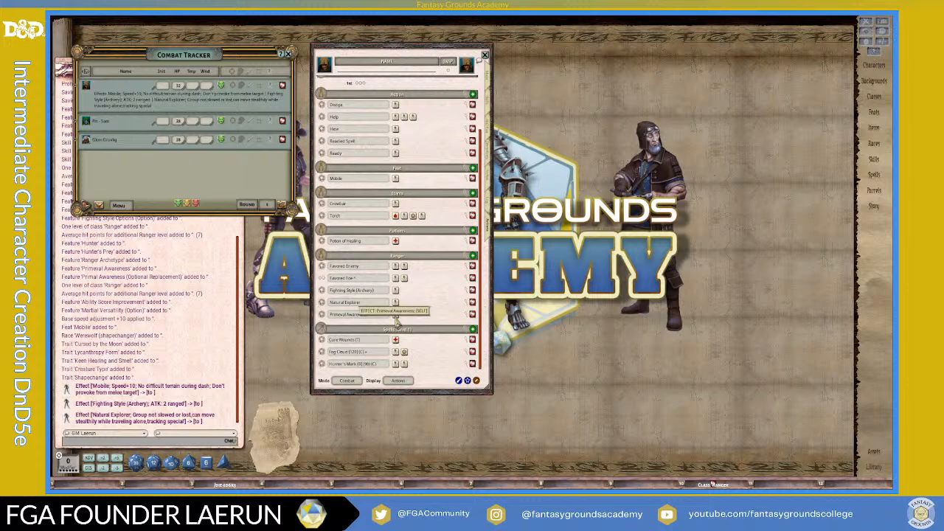
click(472, 315)
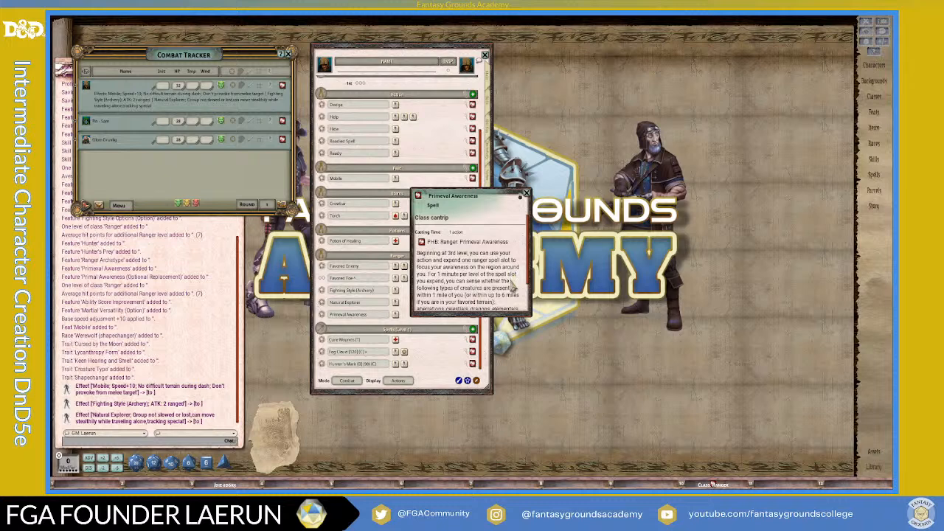
scroll(512, 276, down, 3)
click(525, 194)
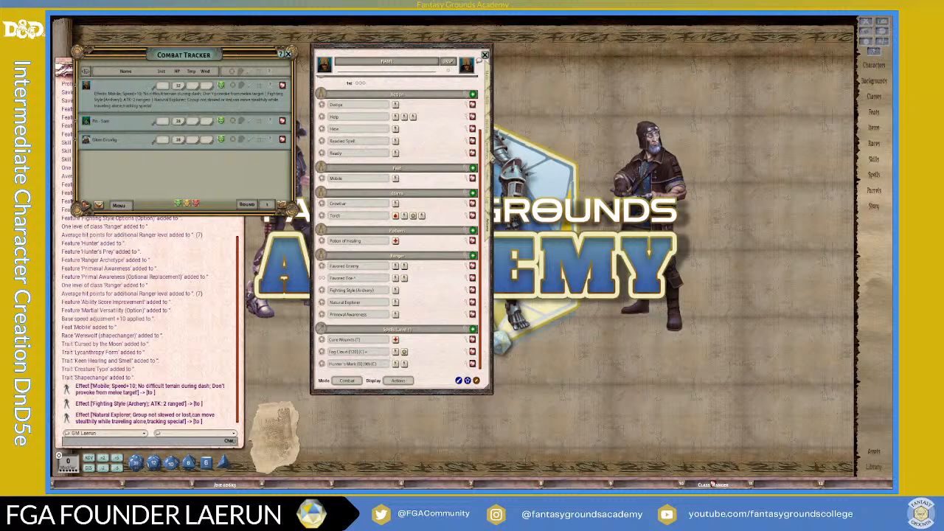
Open the Creature Type and Cursed by the Moon trait descriptions from the character's abilities and place them beside the sheet
click(490, 155)
click(490, 186)
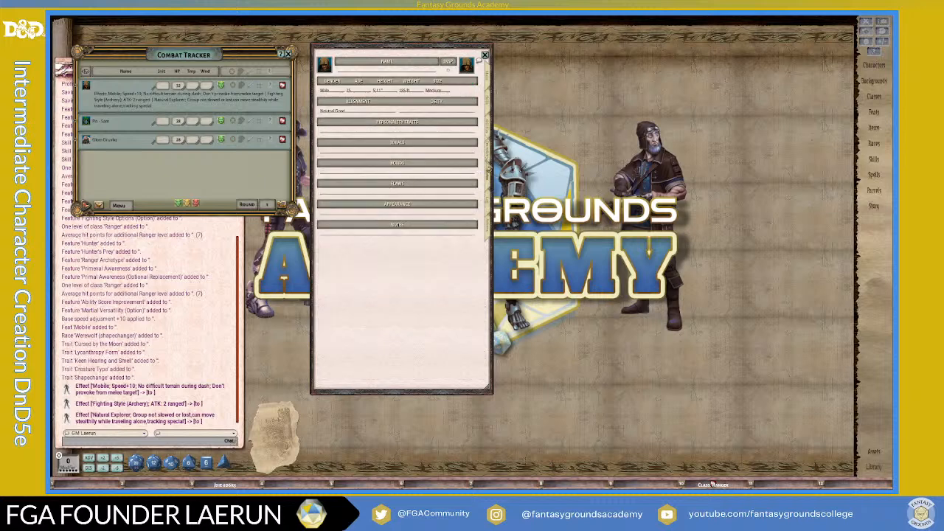
click(491, 130)
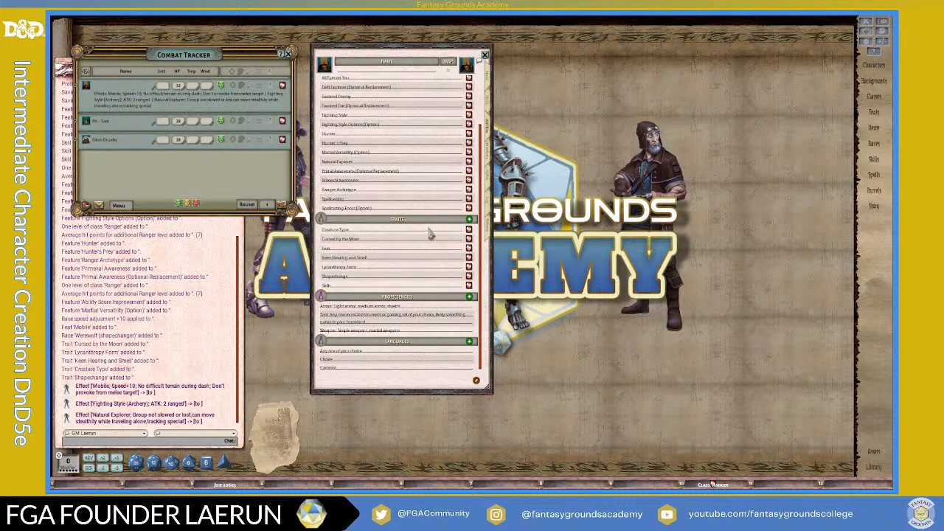
click(468, 229)
drag(470, 199, 756, 44)
click(468, 238)
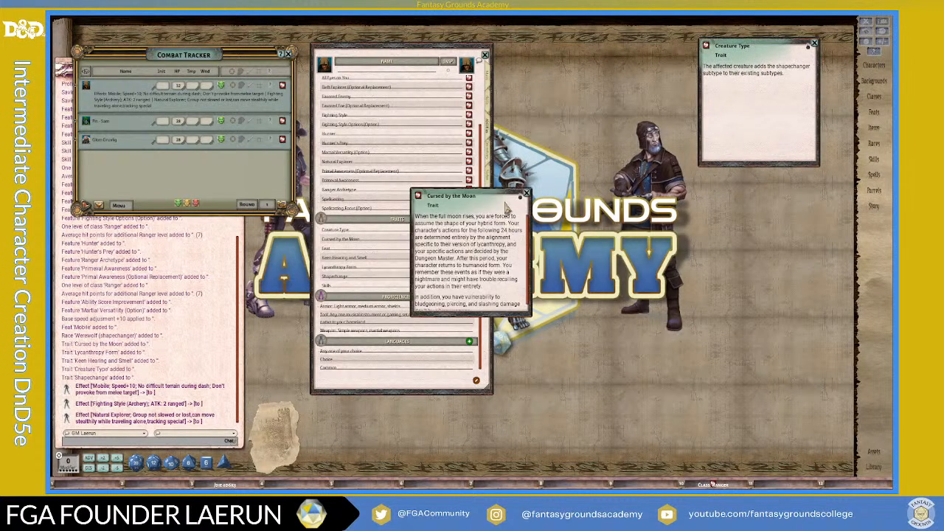
drag(483, 199, 606, 130)
drag(630, 91, 629, 56)
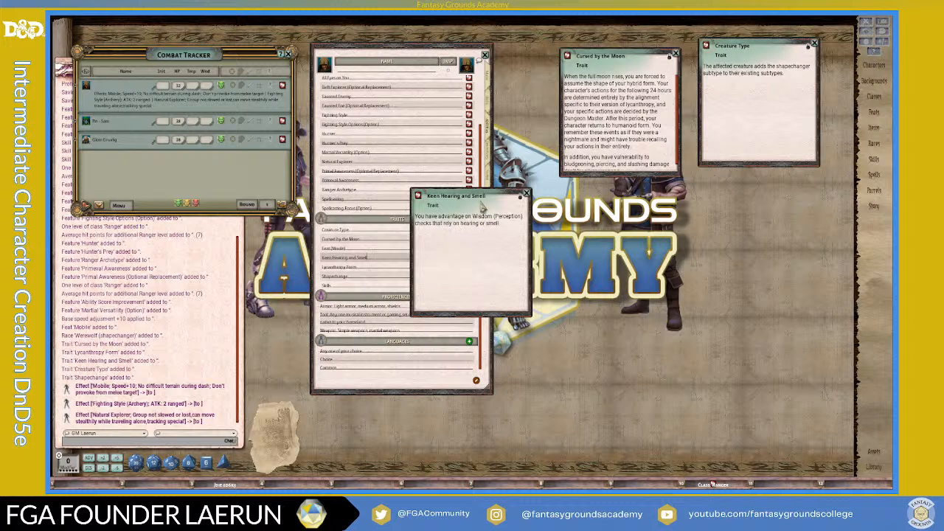
Place the Keen Hearing and Smell trait below Creature Type, and open Lycanthropy Form below Cursed by the Moon
drag(472, 200, 764, 185)
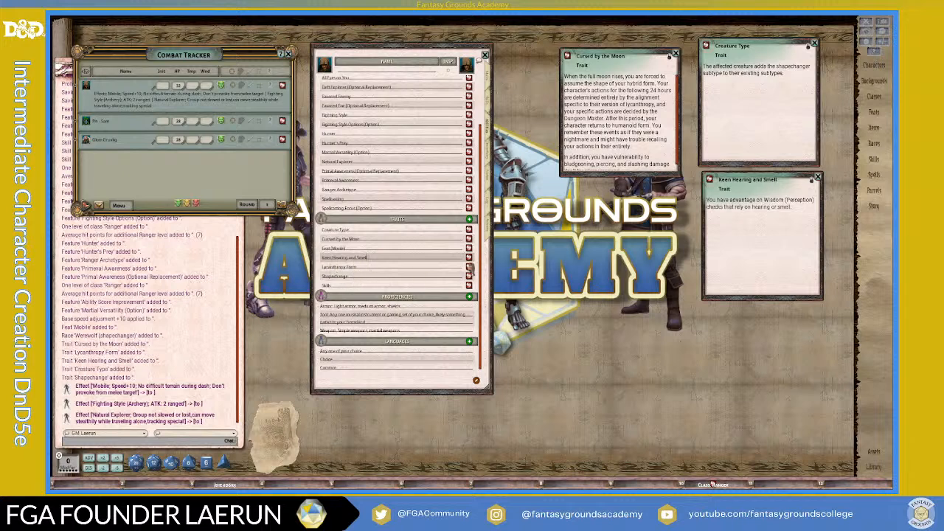
click(469, 267)
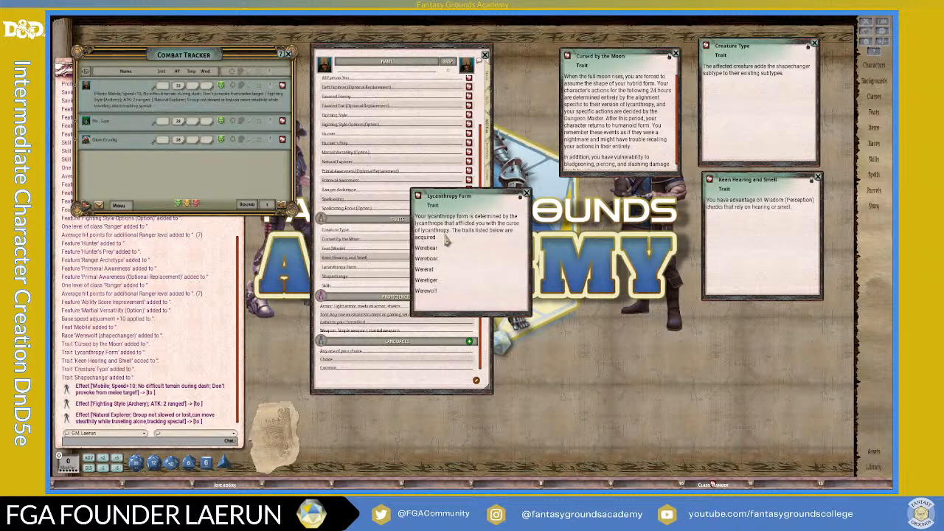
drag(476, 199, 579, 178)
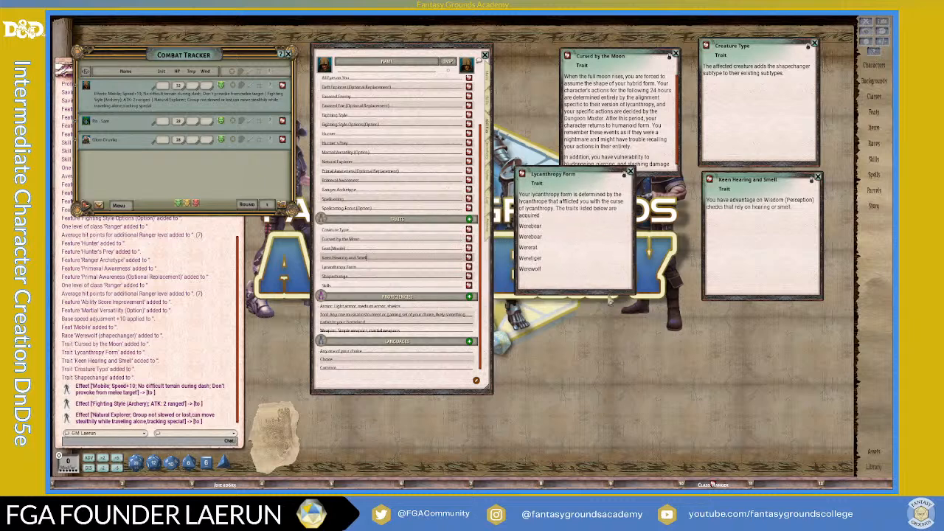
drag(607, 295, 625, 303)
drag(588, 184, 632, 196)
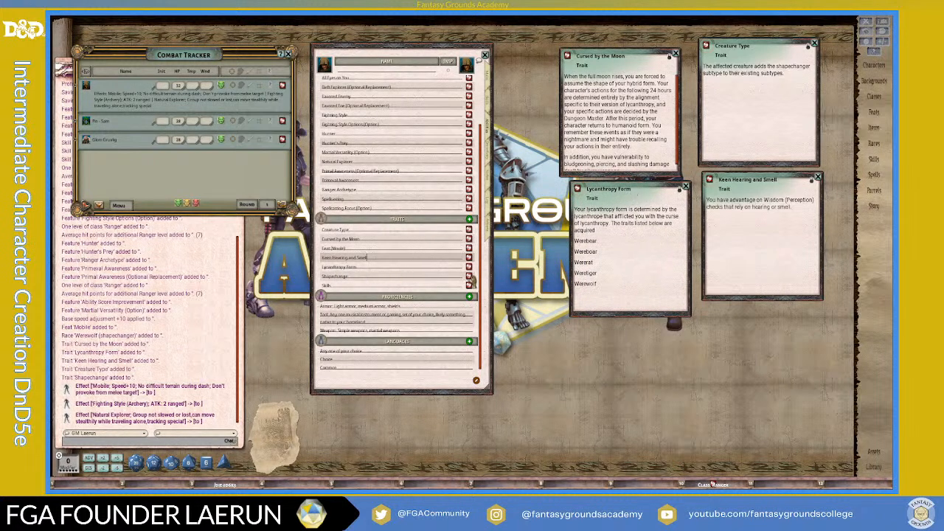
Read the Shapechange trait and set it over Lycanthropy Form, then read and close the Skills trait
click(469, 277)
scroll(476, 247, down, 3)
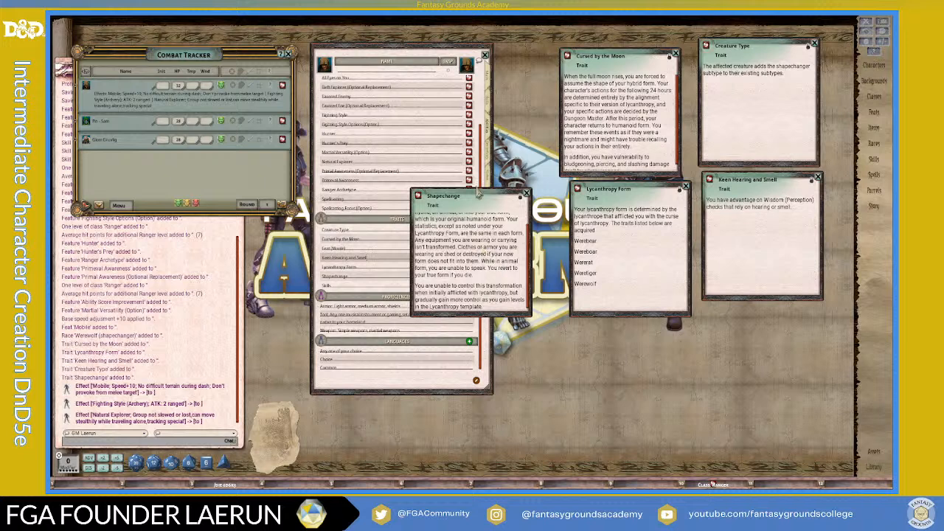
drag(477, 200, 634, 210)
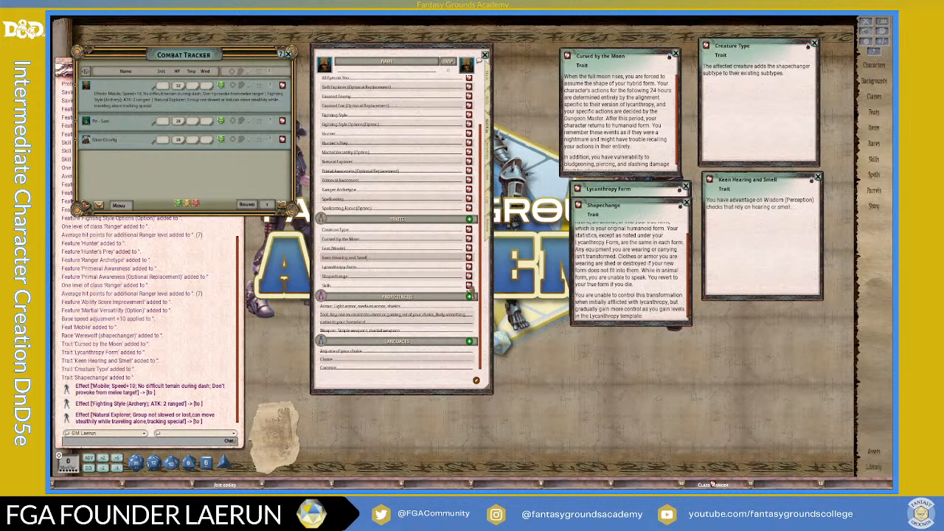
click(468, 285)
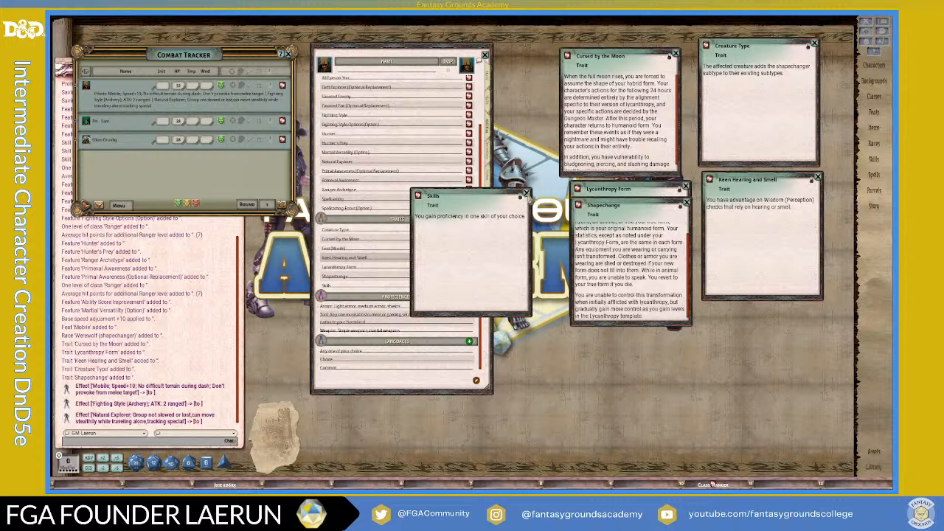
click(526, 194)
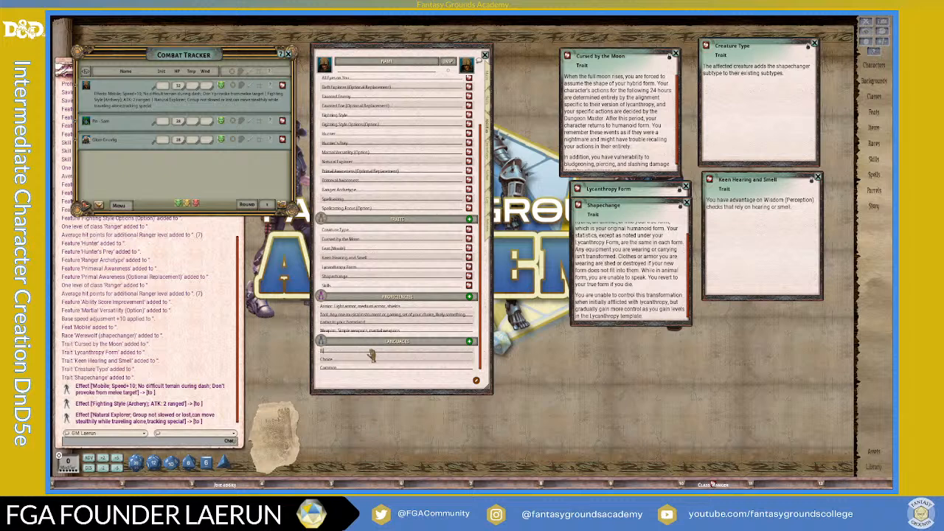
Replace the two placeholder choices in the character's languages with Elven and Sylvan
click(344, 360)
Find the Pan Flute in the item library, add it to the character's inventory and set its location to Pouch
click(492, 159)
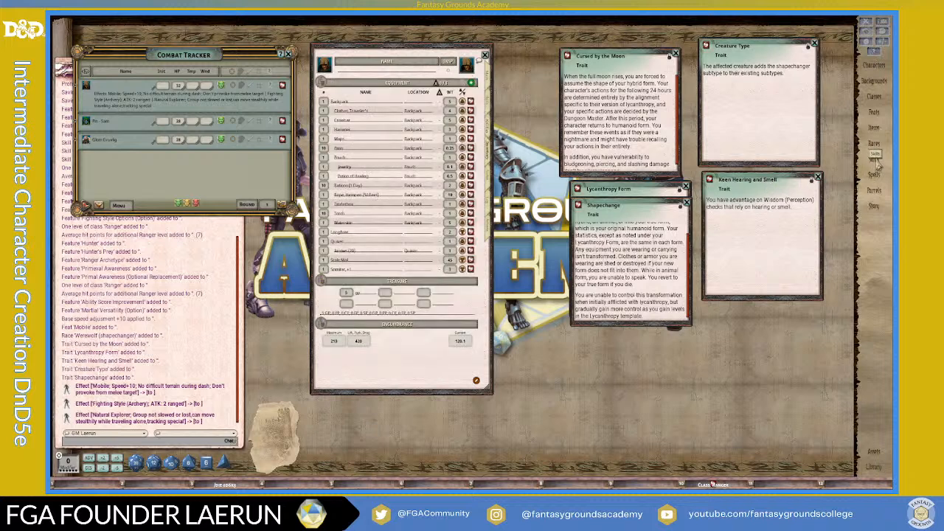
click(874, 127)
drag(613, 115, 666, 116)
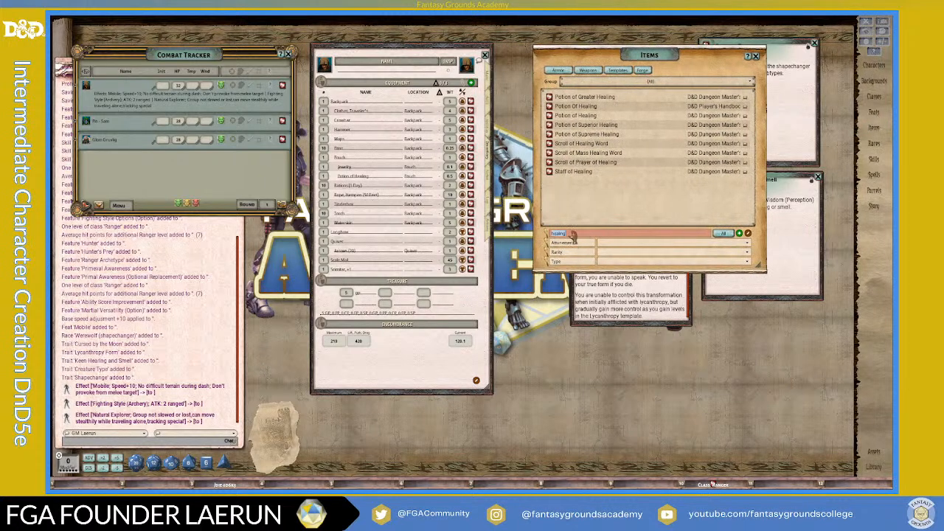
key(Return)
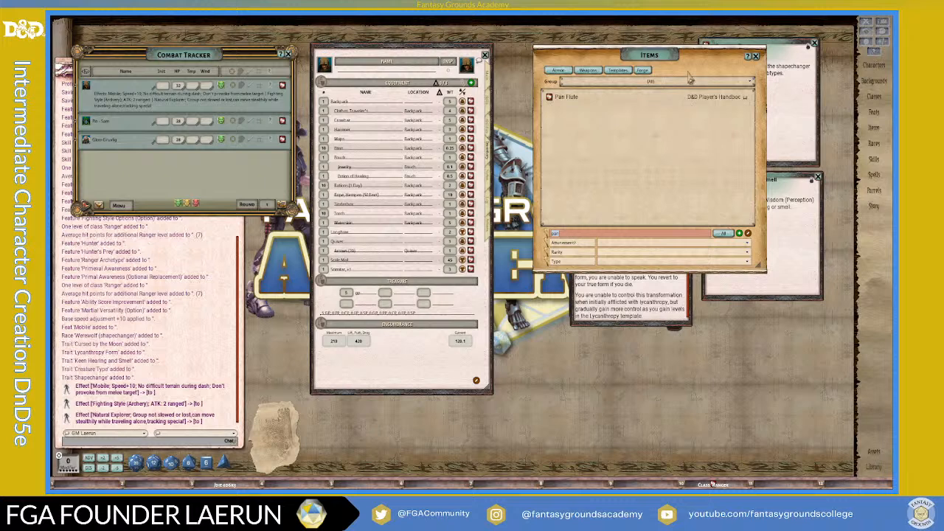
drag(548, 101, 407, 155)
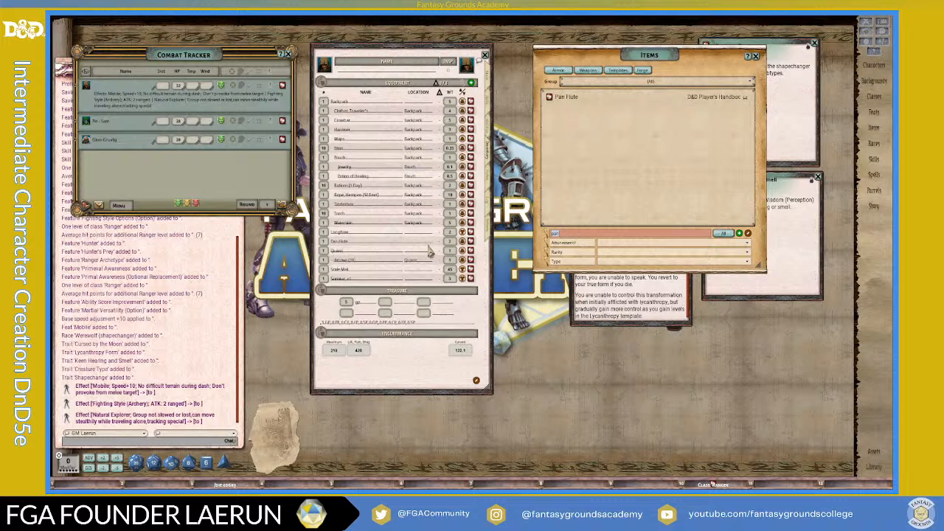
click(424, 243)
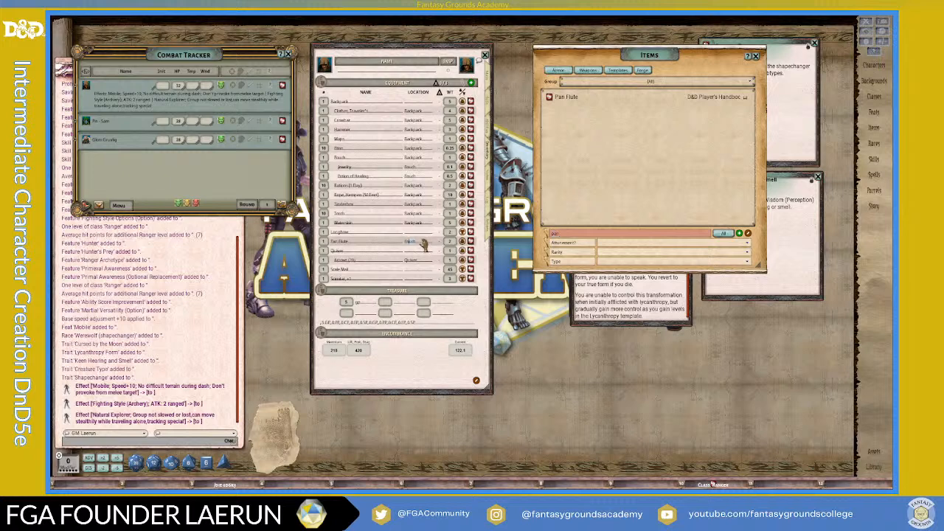
text(Po)
key(Tab)
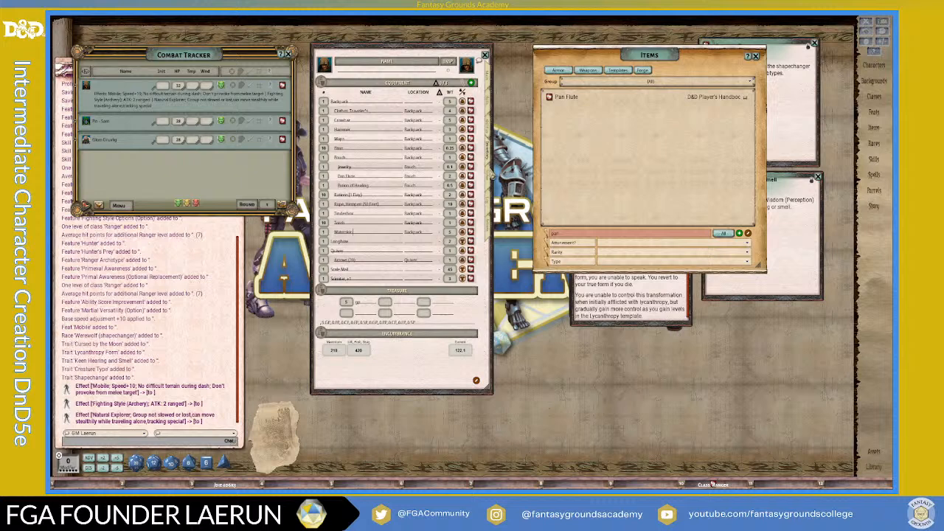
Add the standard Dagger to the inventory with a quantity of 2 and check its entries among the character's weapons
click(570, 234)
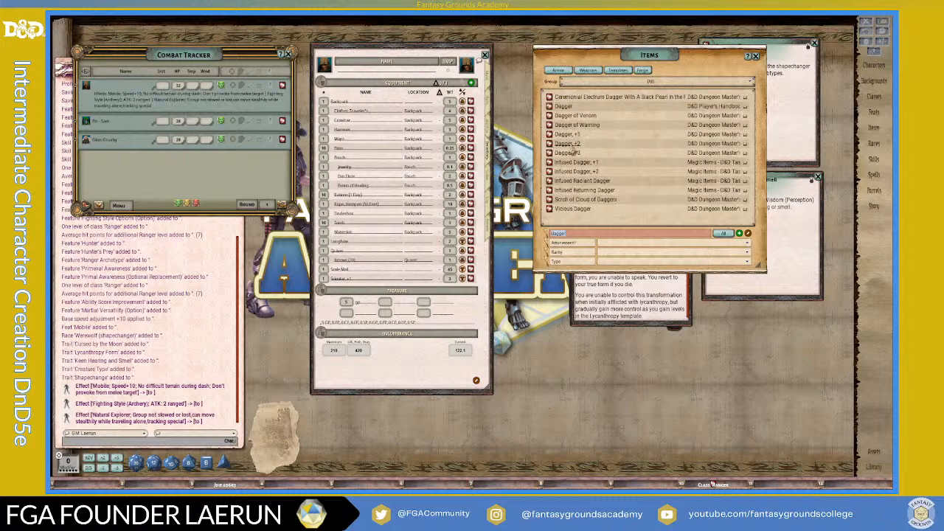
drag(549, 109, 379, 199)
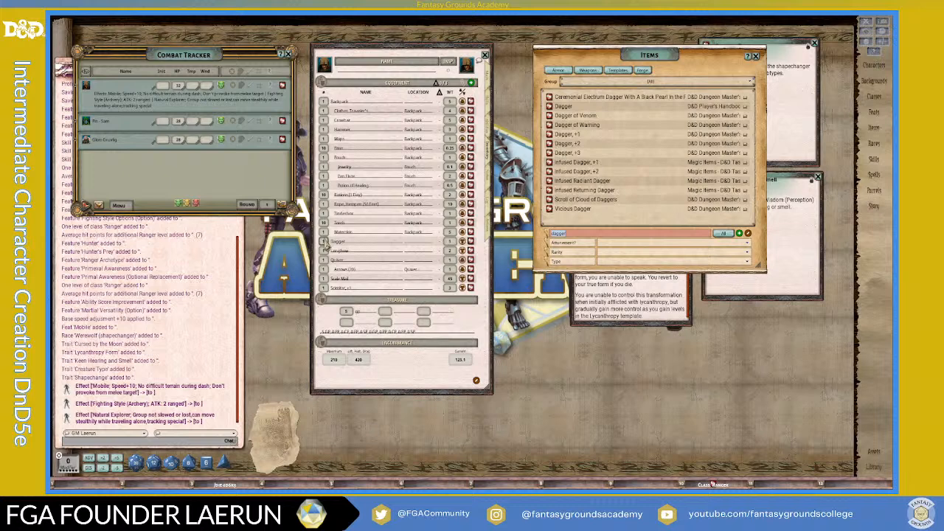
text(2)
click(491, 230)
scroll(376, 127, up, 3)
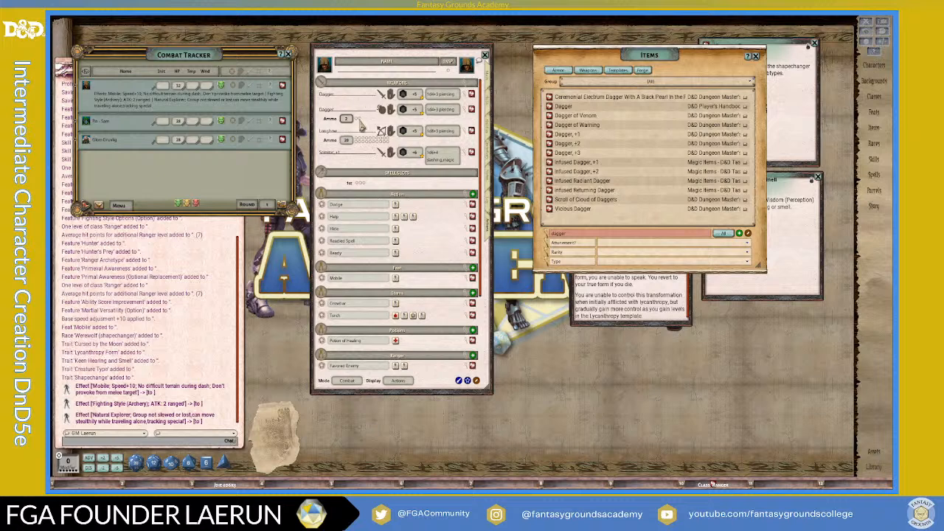
Add a custom skill named "Instrument: Pan Flute" based on Dexterity and mark the character as proficient in it
click(491, 163)
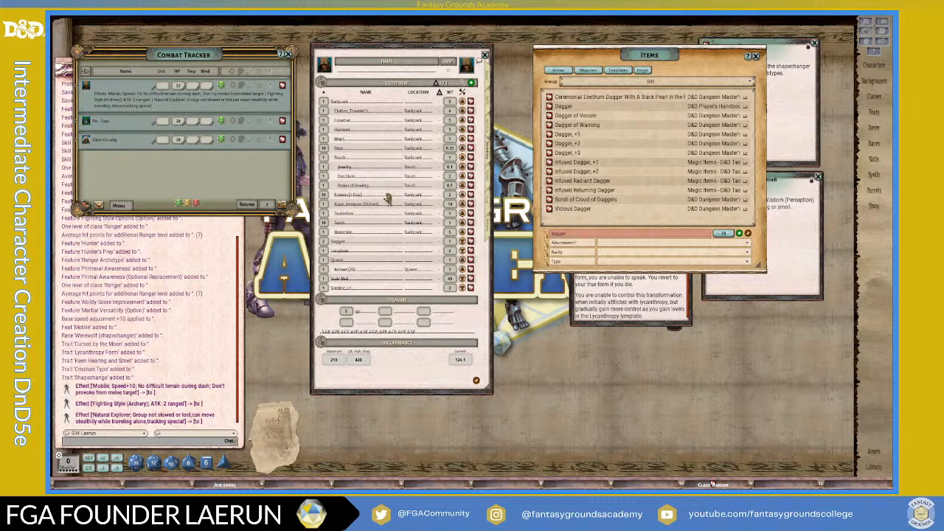
click(488, 145)
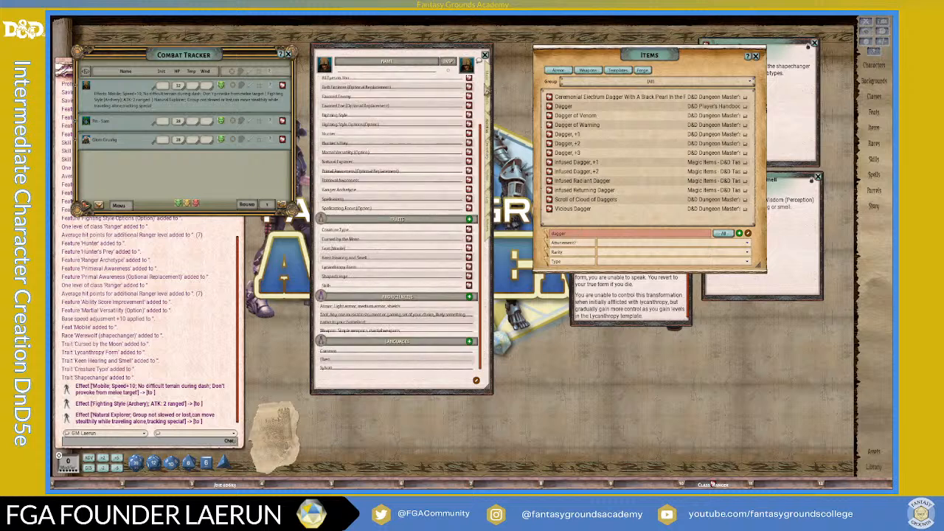
click(490, 107)
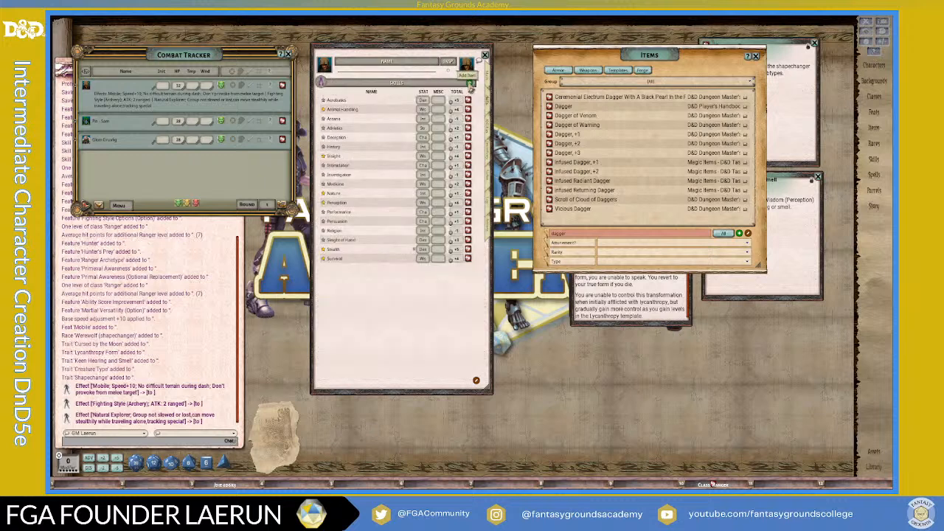
click(471, 87)
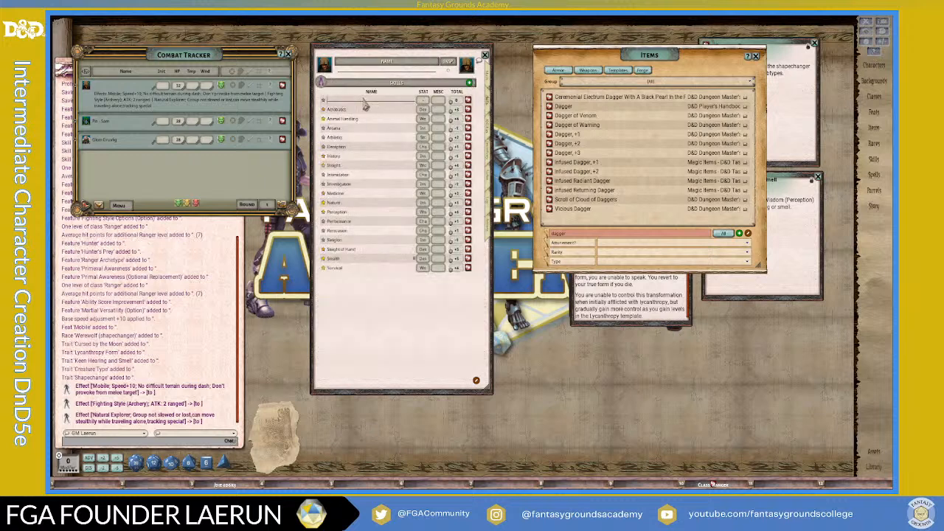
text(L)
text(nstrument: Pan)
text( Flute)
click(323, 101)
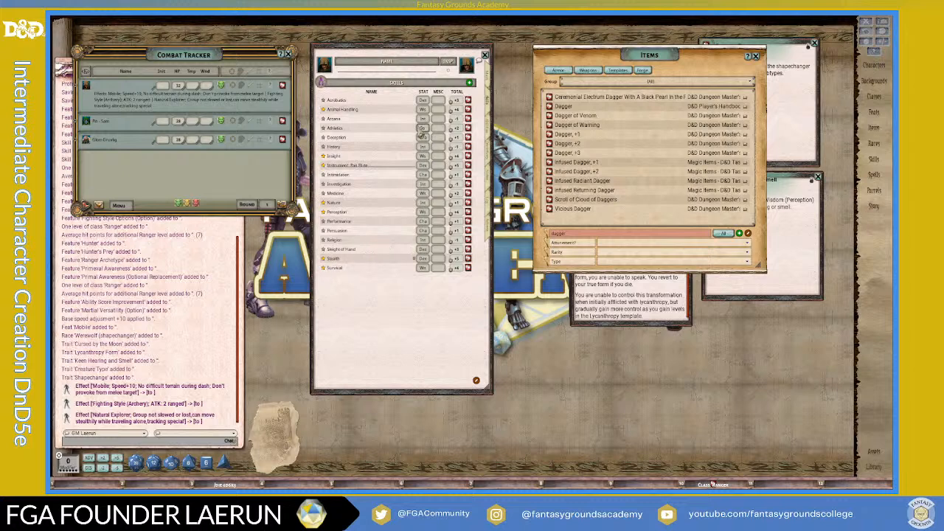
Rename the Fighting Style feature in the character's abilities as "Fighting Style (Archery)"
click(488, 229)
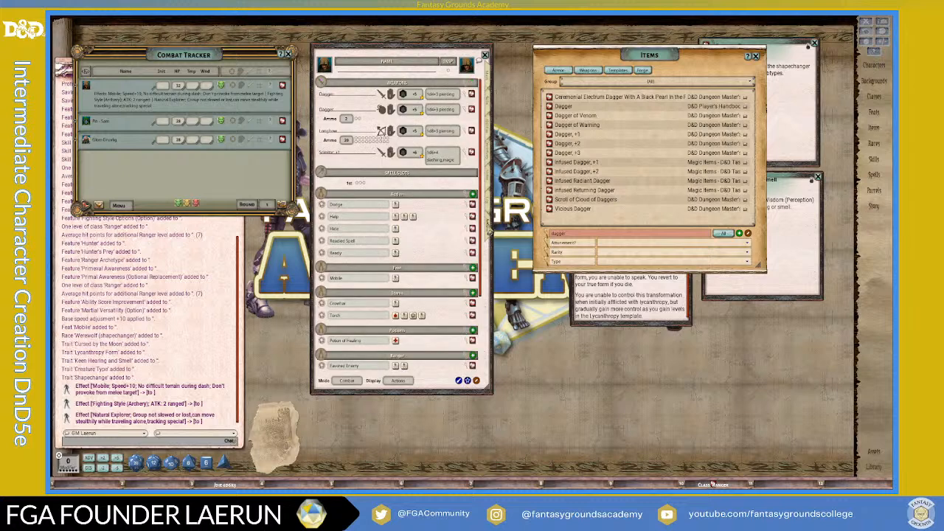
click(489, 207)
click(490, 151)
click(490, 138)
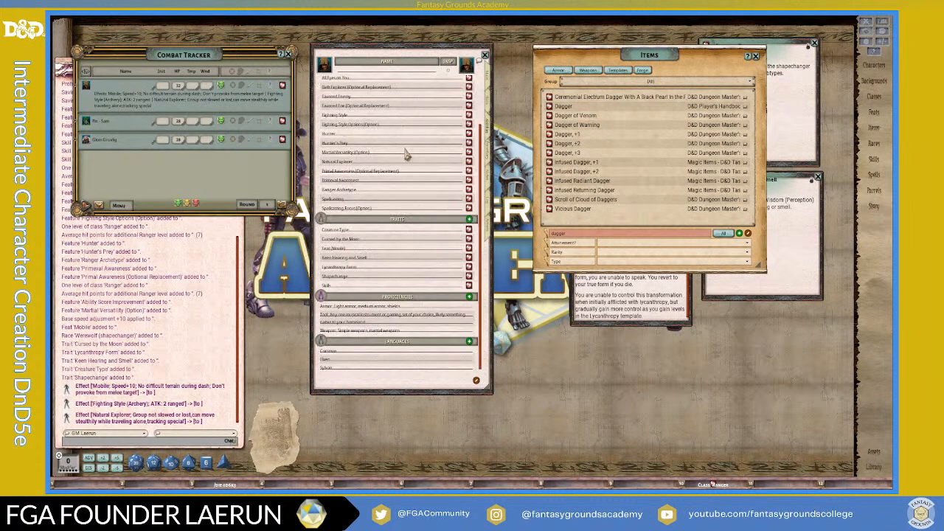
scroll(406, 155, up, 1)
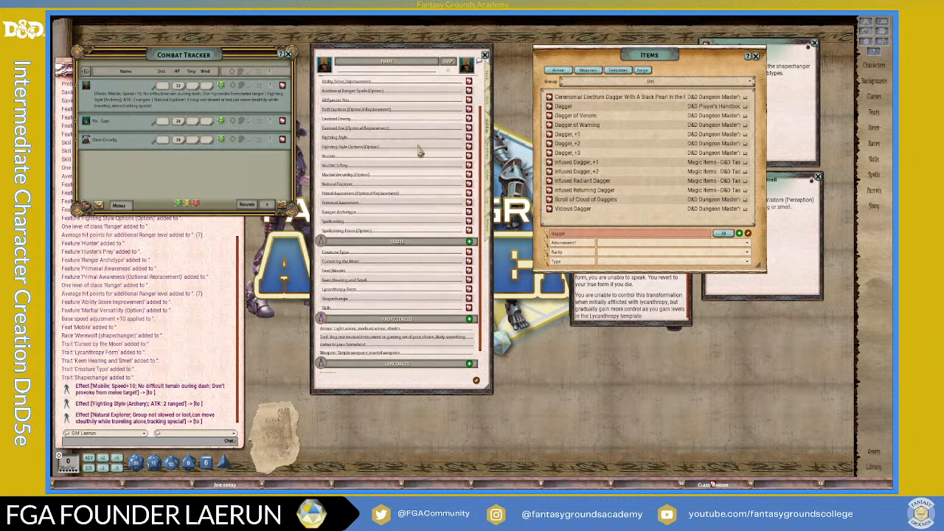
text((a)
scroll(380, 179, up, 1)
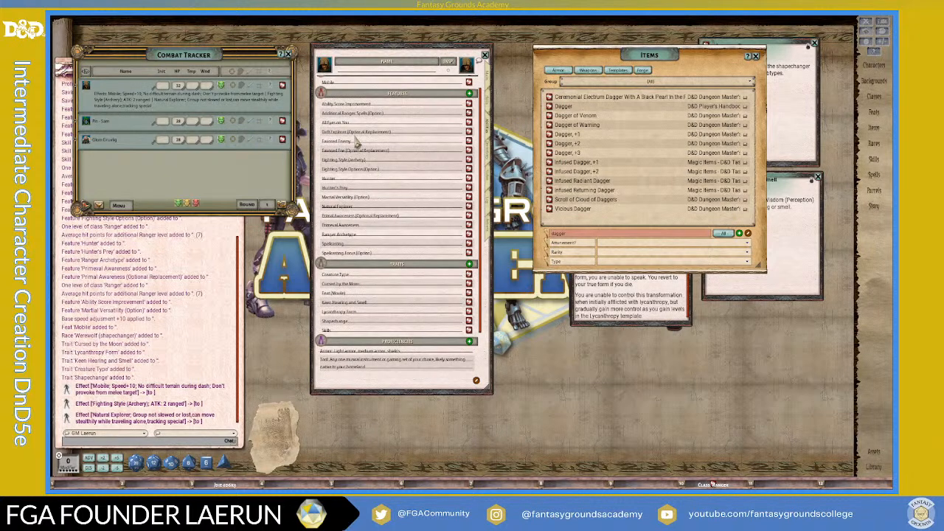
Extend the Ability Score Improvement feature's name with a parenthesised note for the Mobile feat taken for it
click(410, 109)
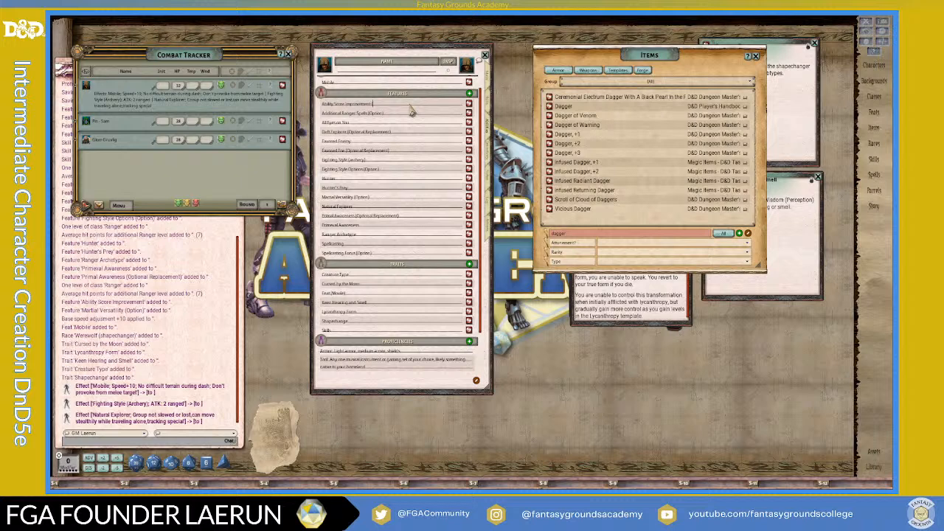
text((F)
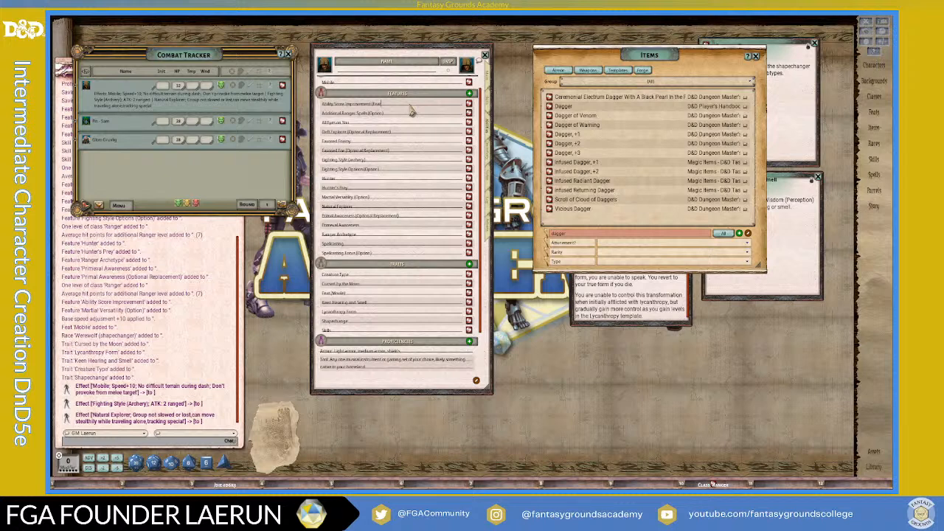
text(eat: Mo)
click(403, 111)
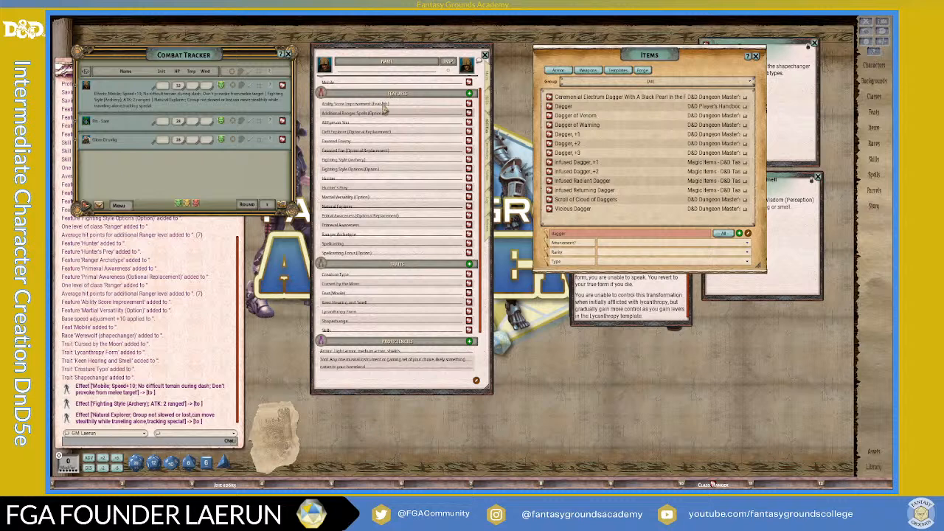
Go through the ranger's feature list and read the descriptions of Hunter and Spellcasting Focus (Option)
click(358, 128)
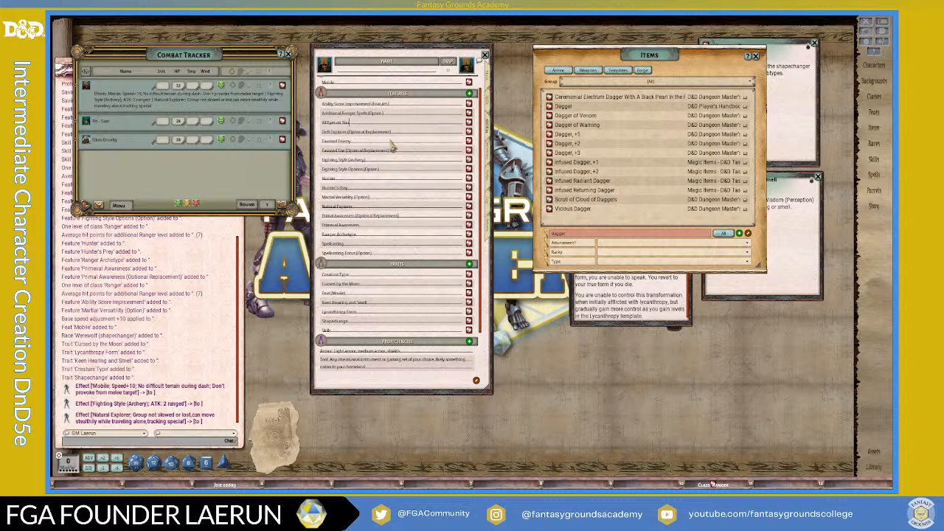
click(356, 164)
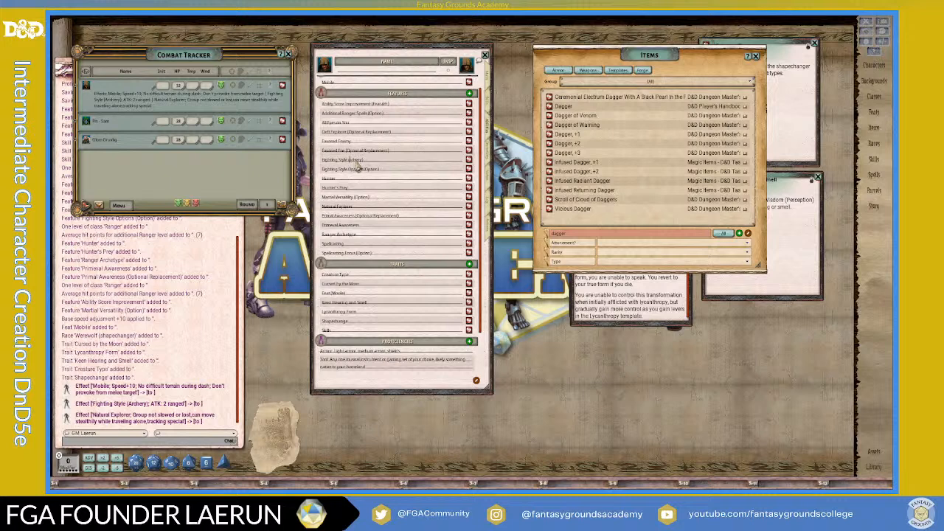
click(368, 183)
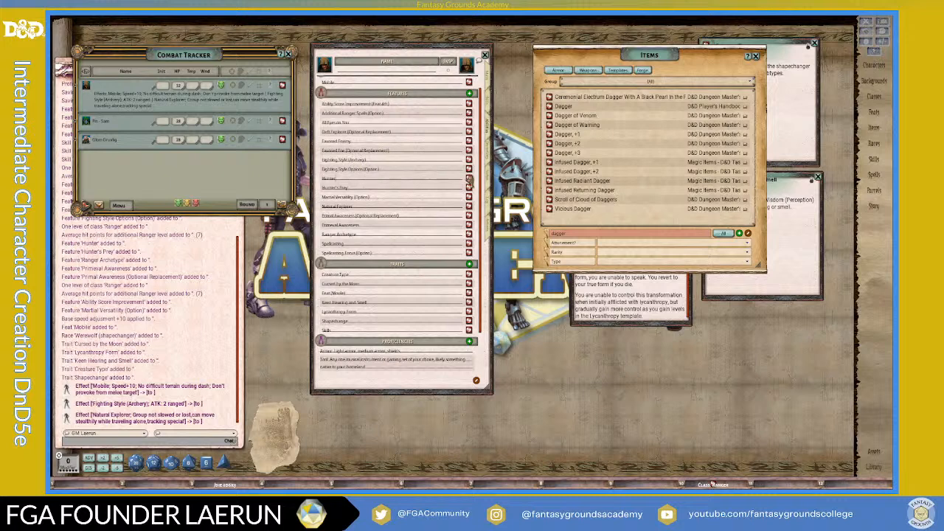
click(469, 178)
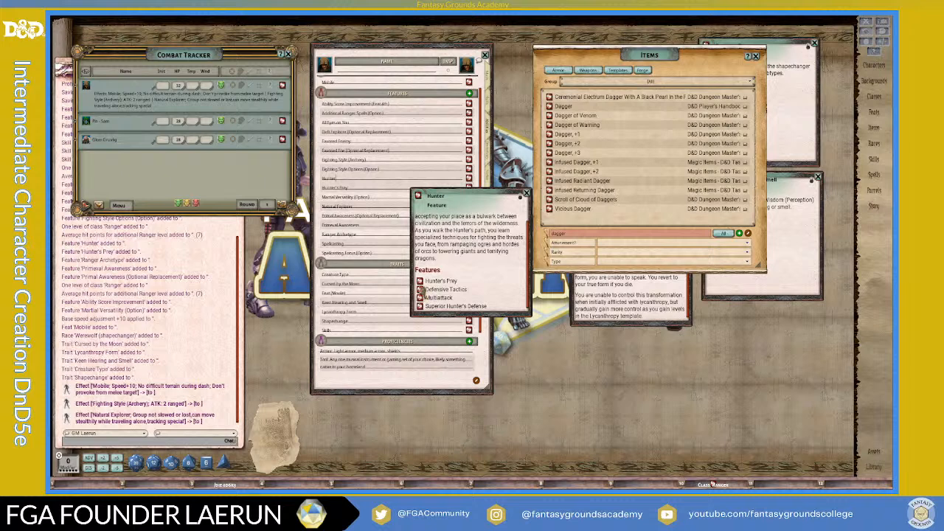
click(526, 194)
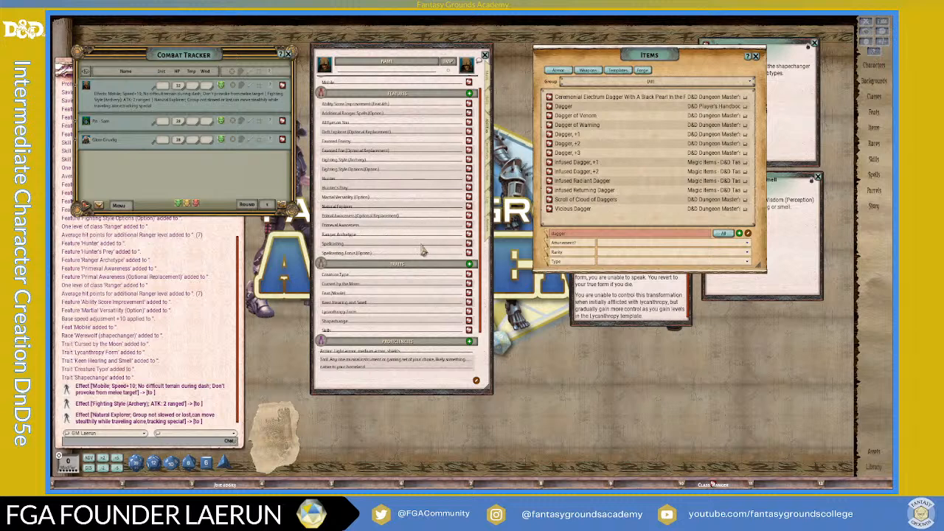
scroll(435, 255, down, 2)
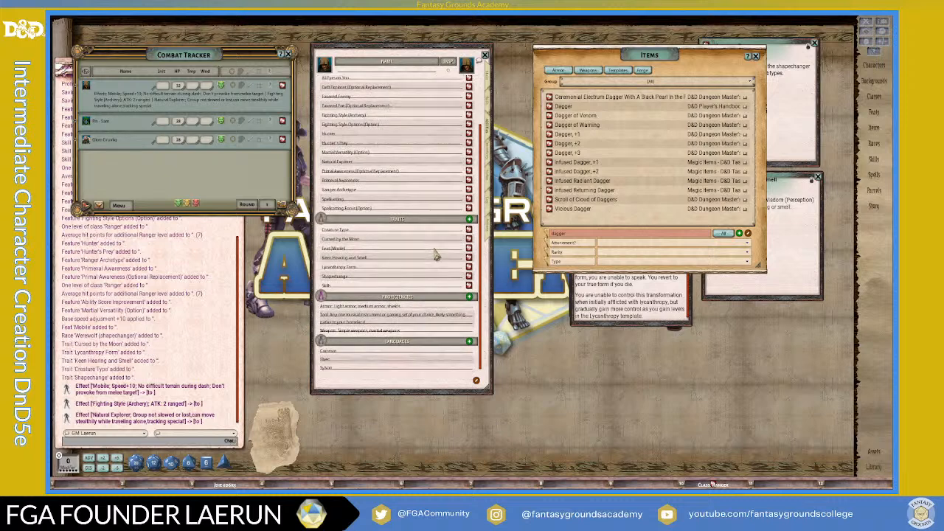
click(469, 208)
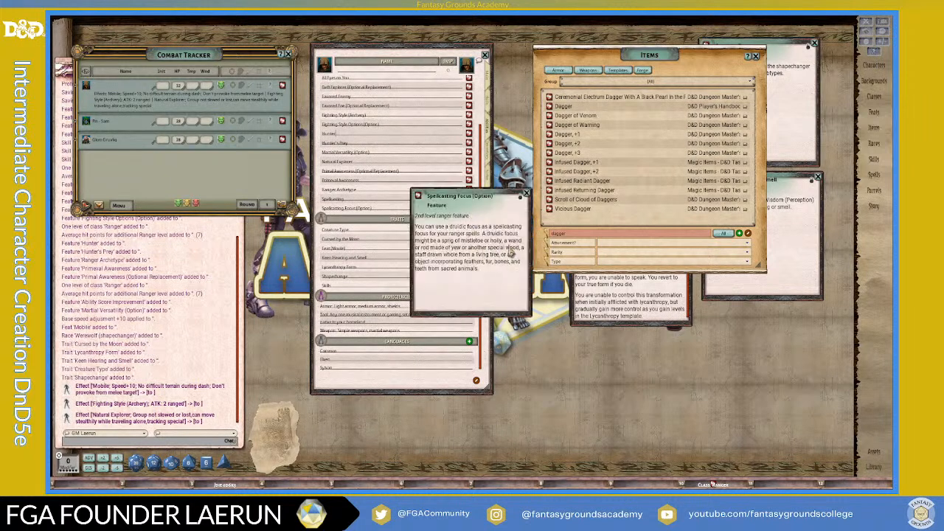
click(526, 195)
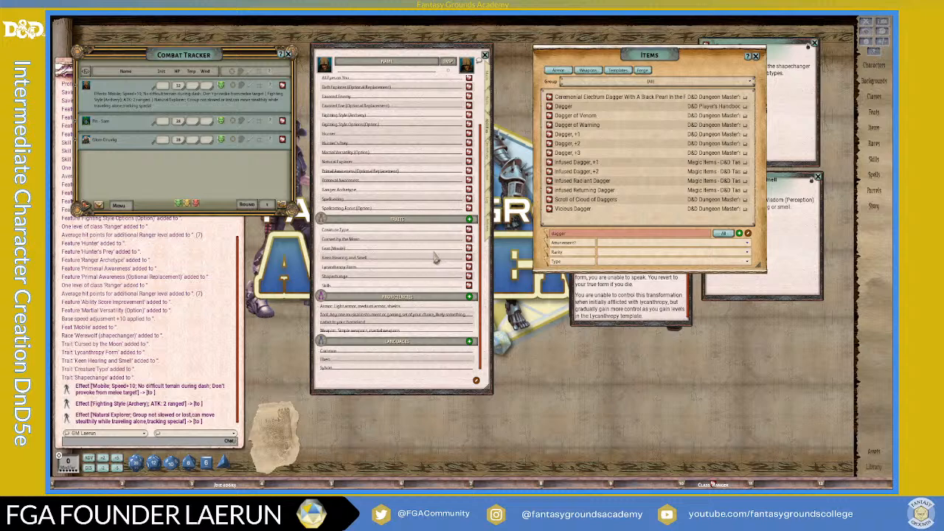
Close the Items library and read the Cursed by the Moon and Shapechange trait descriptions, uncovering Lycanthropy Form
drag(741, 56, 656, 115)
click(671, 116)
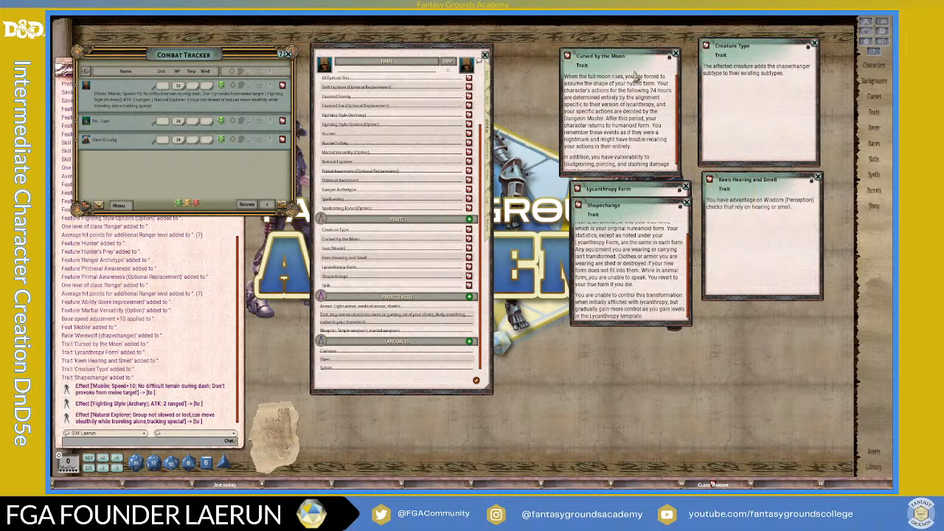
scroll(638, 126, down, 3)
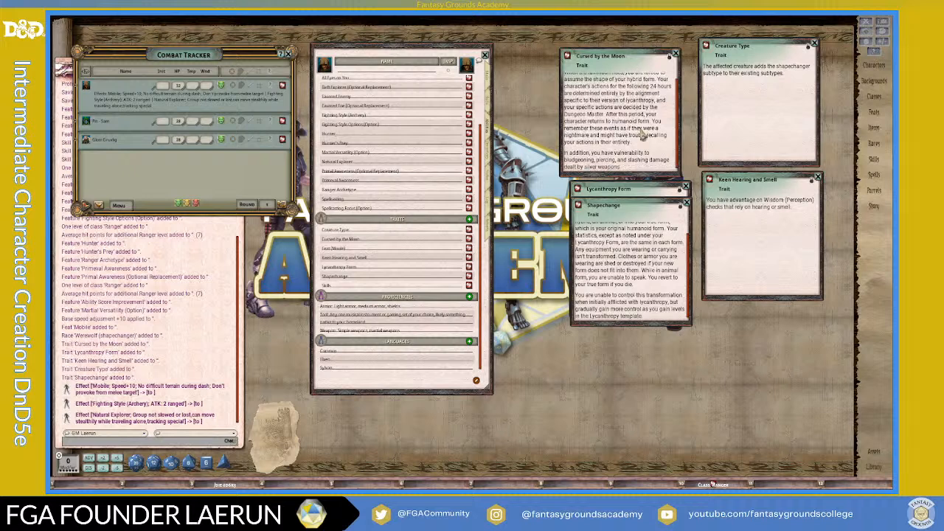
drag(640, 208, 640, 233)
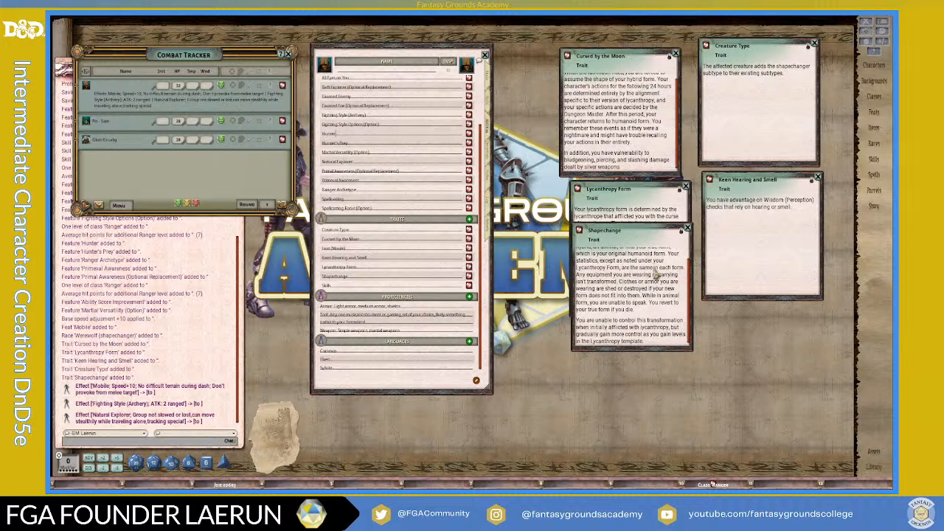
scroll(649, 291, up, 1)
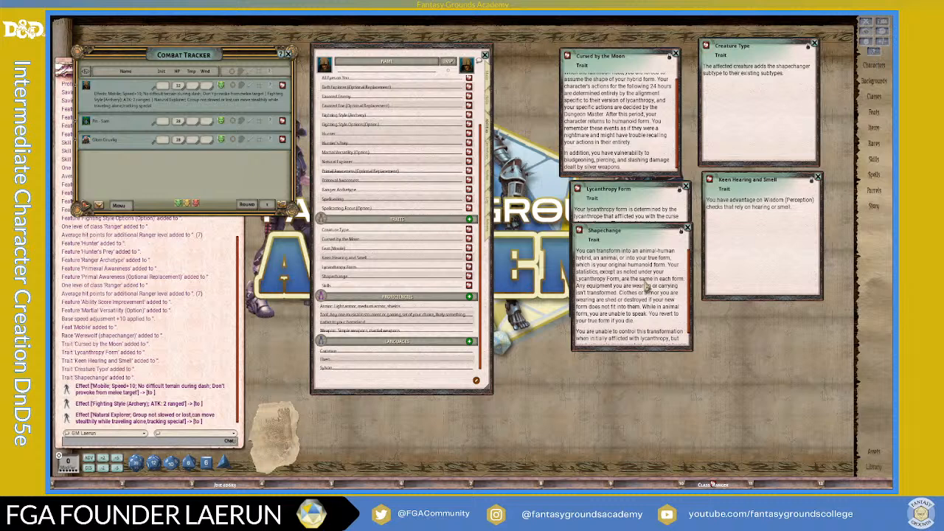
scroll(646, 287, down, 1)
drag(628, 234, 641, 326)
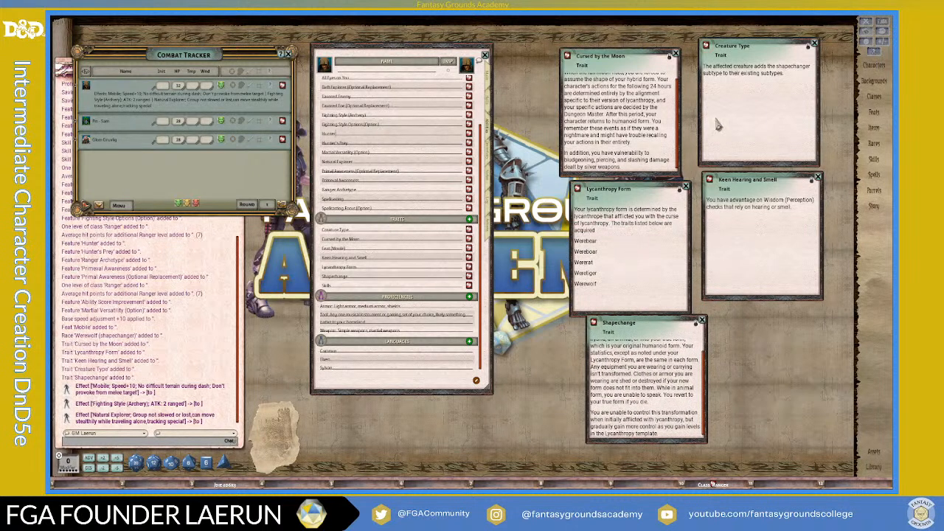
Stack the trait windows in one column: Creature Type, Keen Hearing and Smell, Lycanthropy Form, Shapechange and Cursed by the Moon
drag(758, 206, 750, 220)
drag(750, 122, 712, 120)
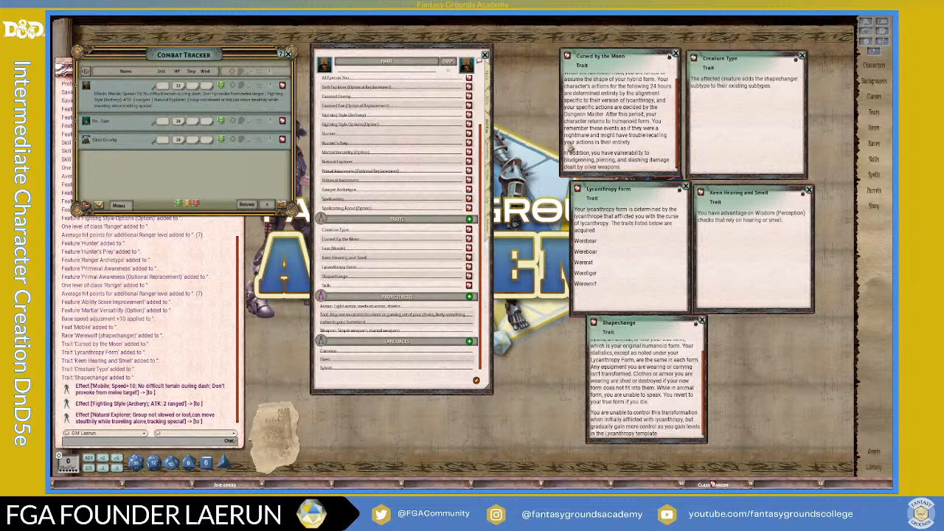
drag(746, 227, 734, 143)
drag(641, 194, 758, 134)
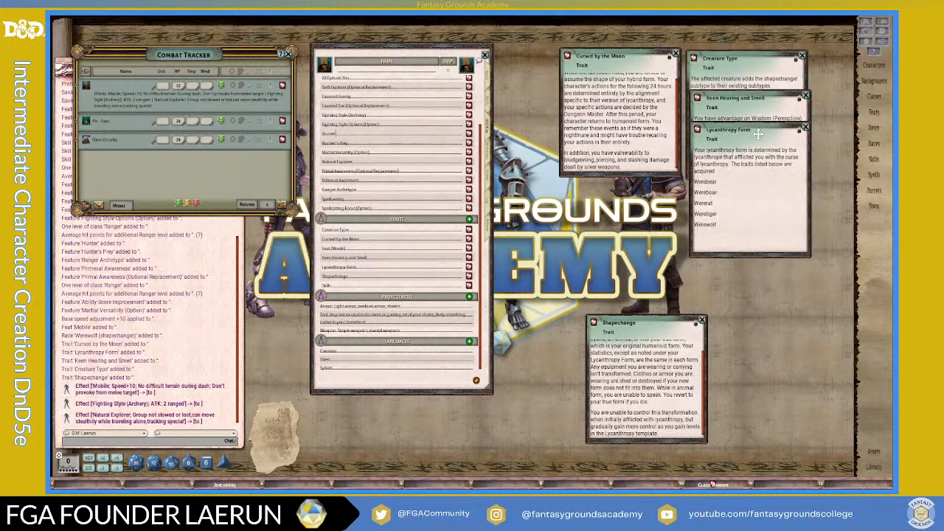
drag(660, 324, 765, 170)
drag(618, 62, 751, 198)
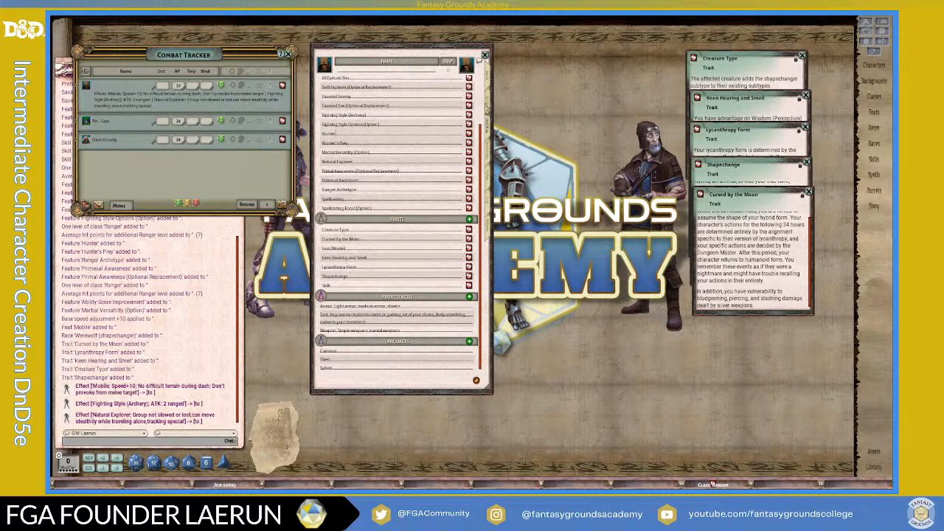
Rename the Creature Type trait as "Creature Type (Lyncanthrope)" and return to the main page of the character sheet
click(400, 230)
text(()
scroll(422, 147, up, 1)
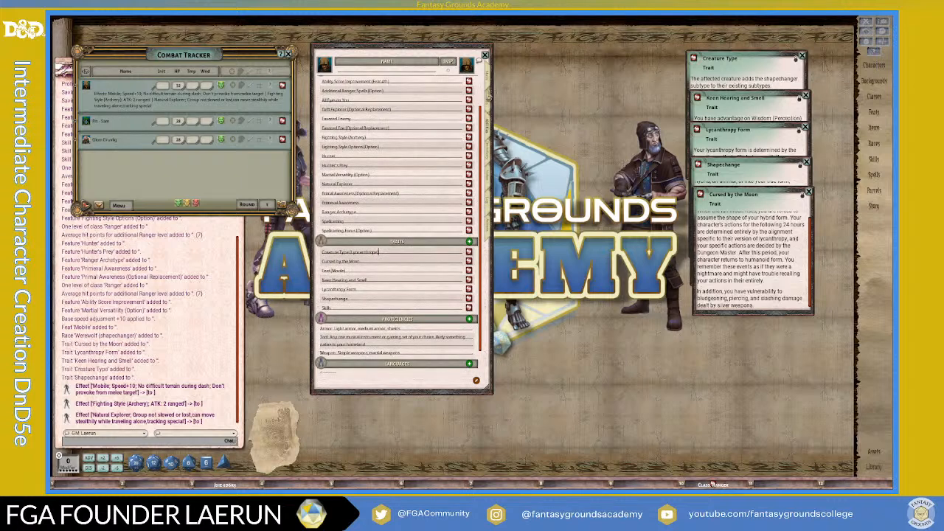
click(488, 94)
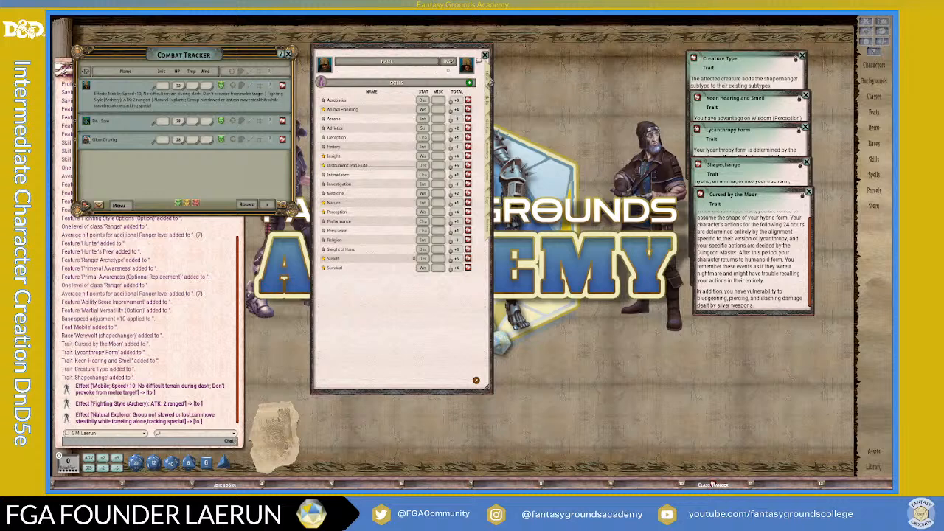
click(489, 81)
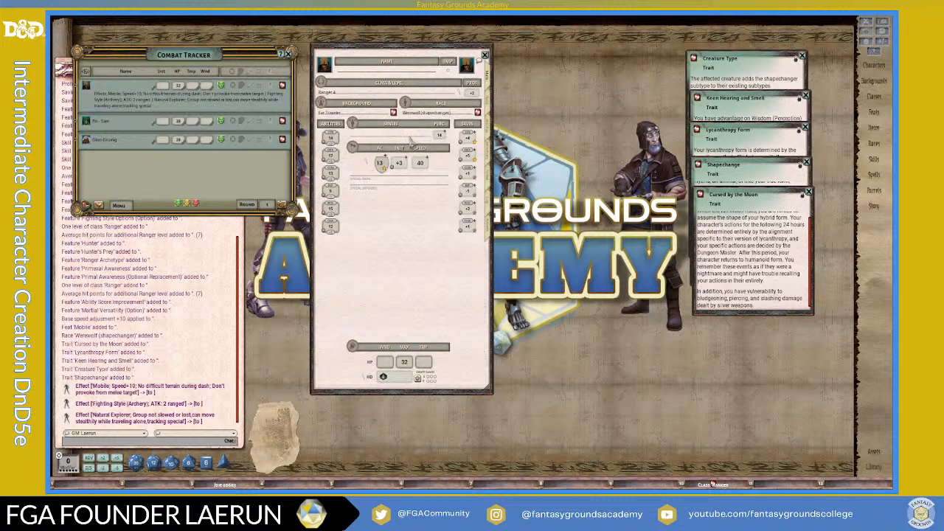
Shift the Combat Tracker away from the character sheet and clear the chat log
drag(253, 49, 236, 59)
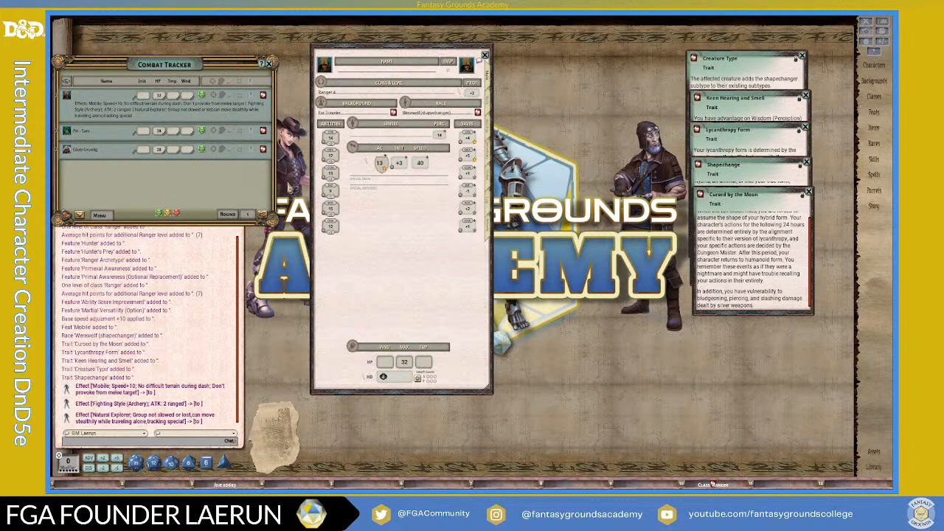
right_click(199, 247)
click(183, 230)
right_click(219, 271)
click(193, 269)
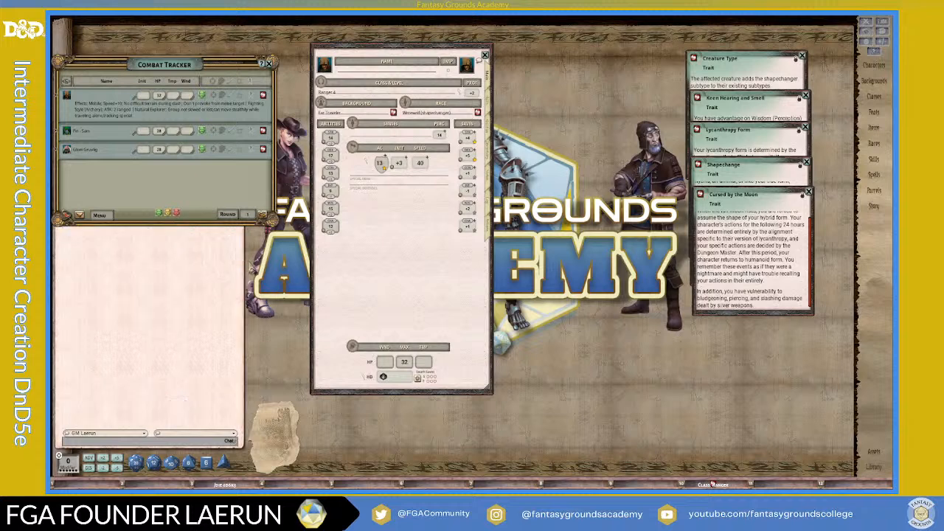
Delete the two other characters from the Combat Tracker and give the ranger the active turn
right_click(263, 128)
click(242, 152)
click(217, 153)
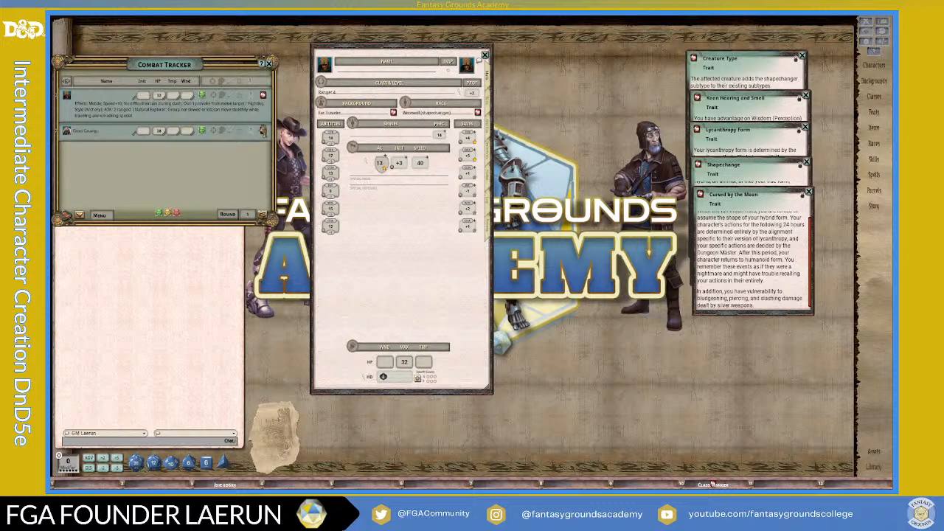
right_click(263, 140)
click(253, 158)
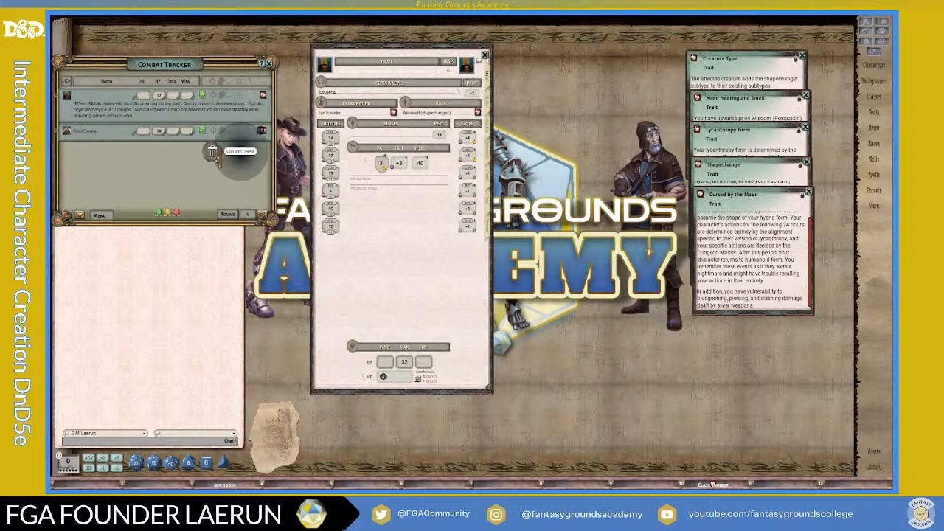
click(218, 161)
click(59, 98)
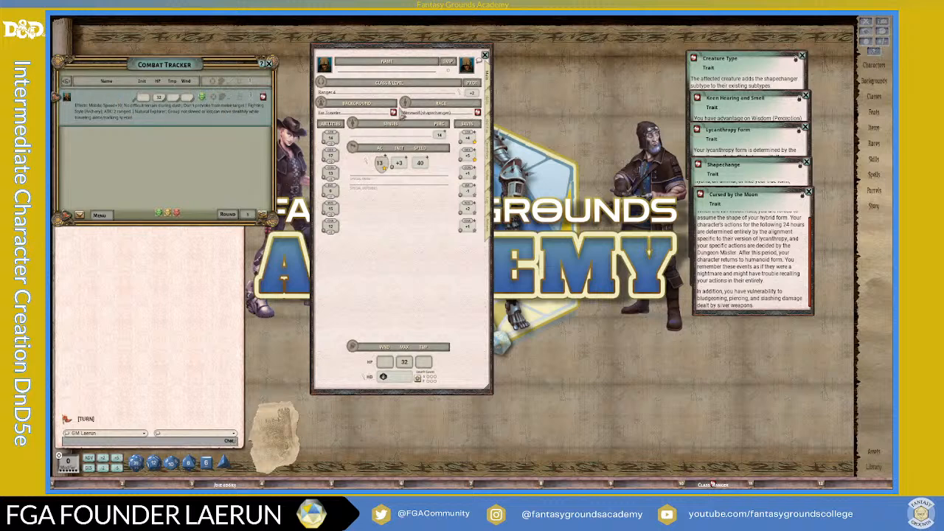
Make the character sheet window taller and position it between the Combat Tracker and the stacked trait windows
drag(425, 59, 399, 47)
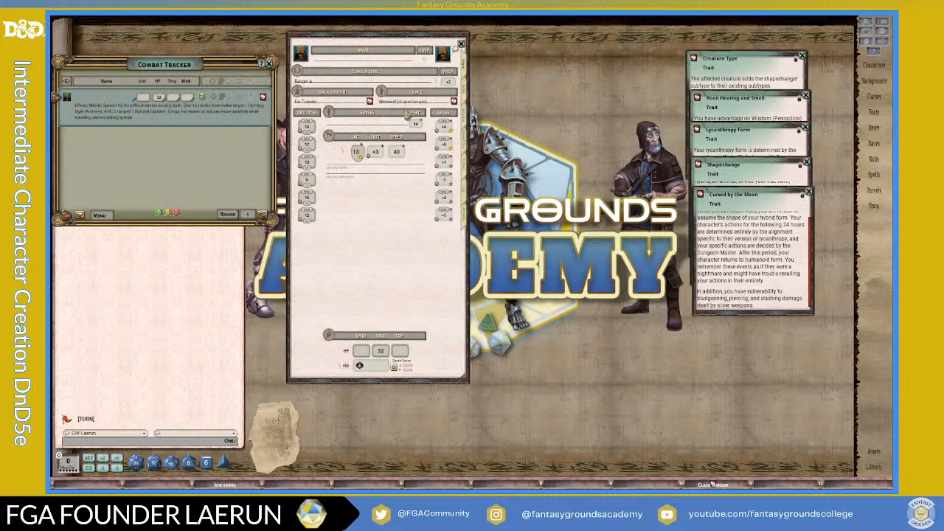
drag(383, 381, 377, 467)
drag(408, 326, 400, 319)
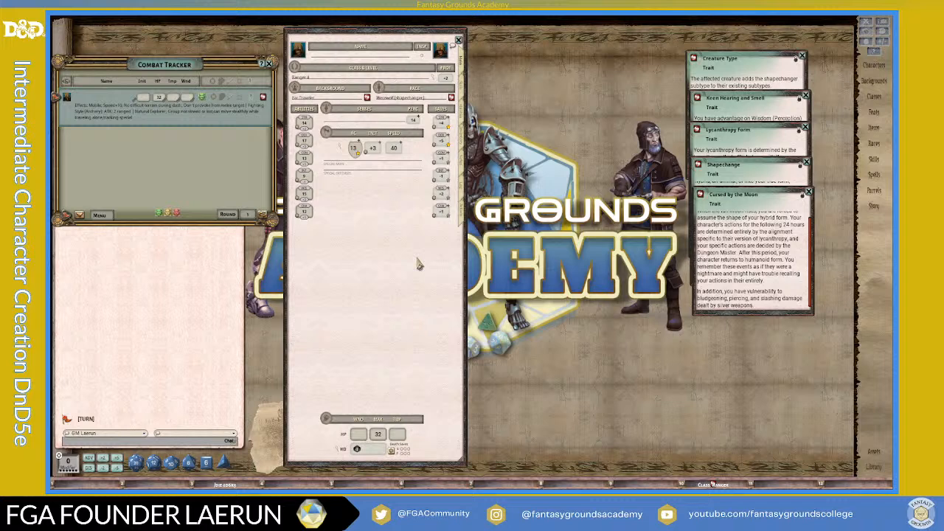
drag(393, 244, 383, 234)
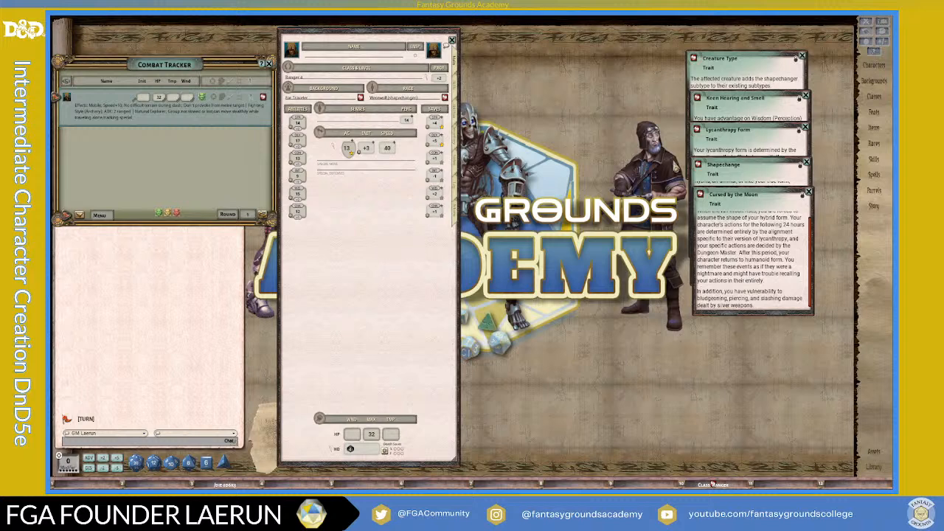
mouse_move(402, 258)
mouse_down()
mouse_move(413, 256)
mouse_move(399, 255)
mouse_up()
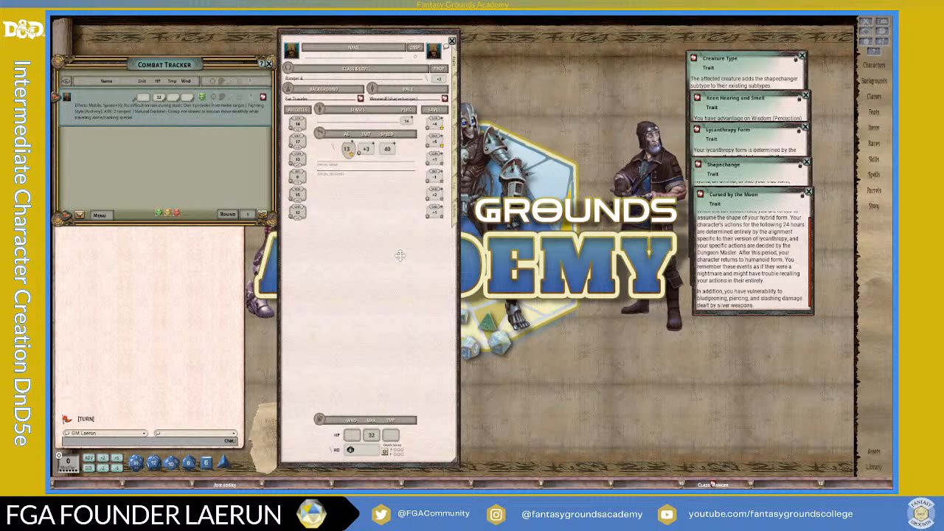
drag(405, 326, 425, 319)
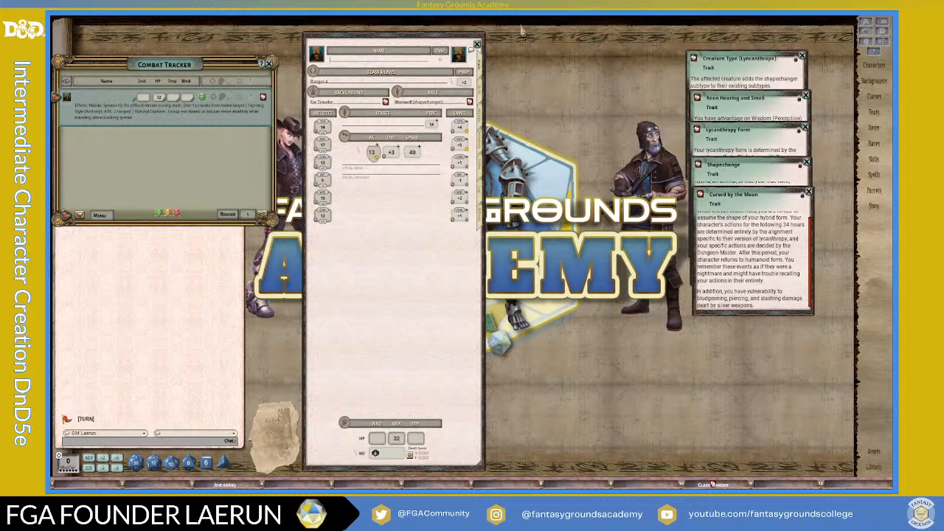
Review the finished character's skills, abilities, inventory and notes pages, ending on the main page
click(483, 96)
click(484, 116)
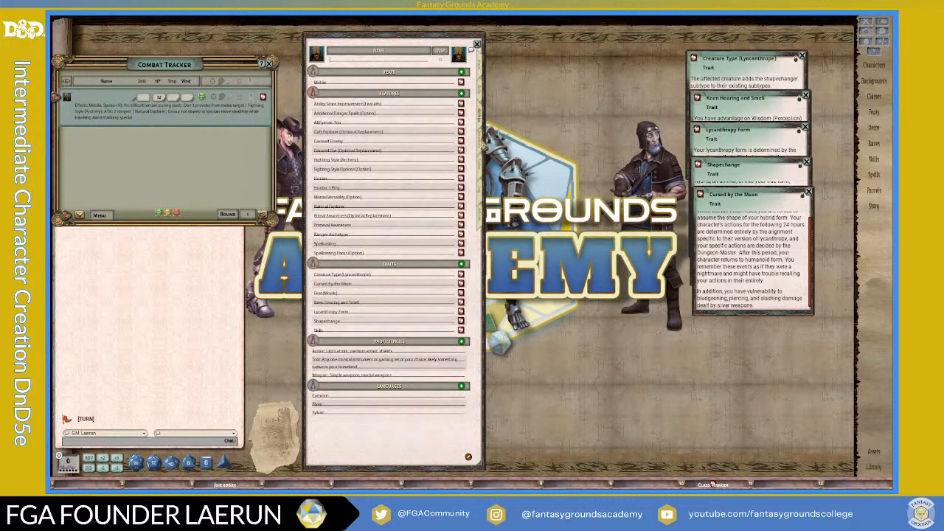
click(484, 137)
click(483, 158)
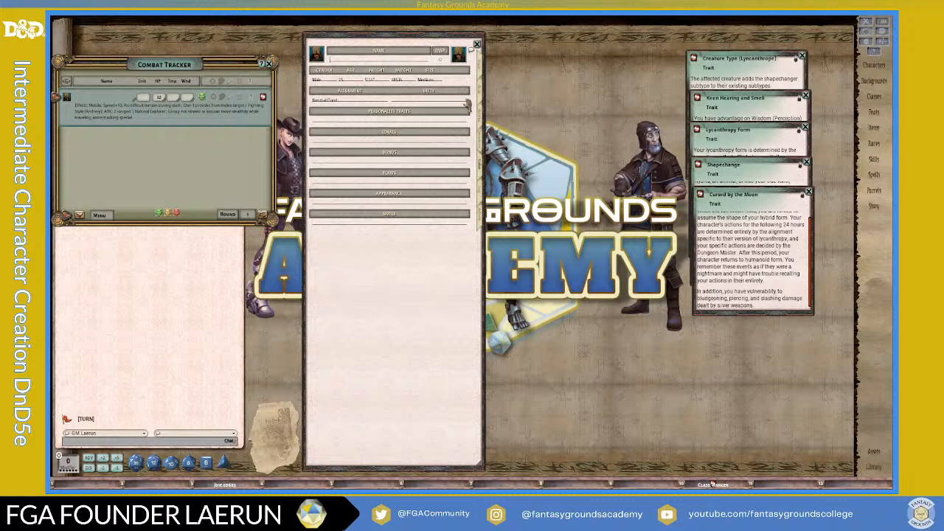
click(482, 77)
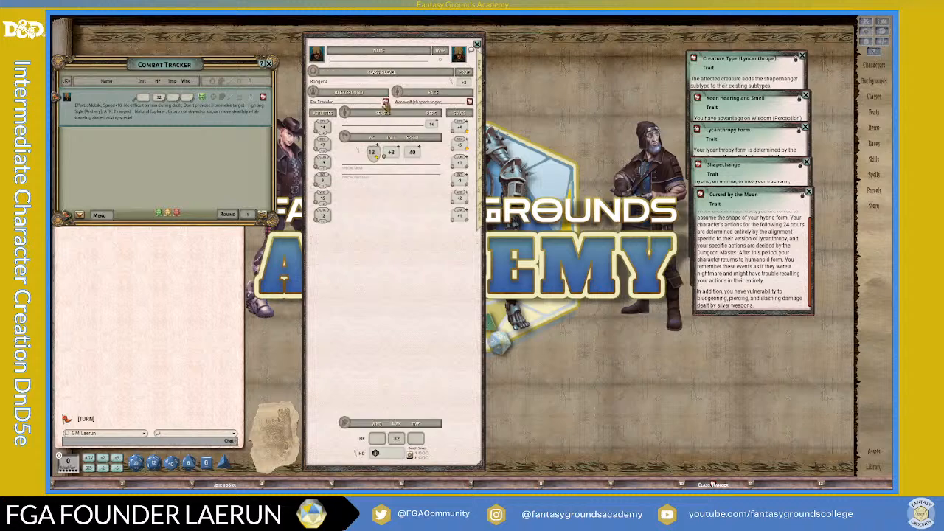
Open the Far Traveler background beside the character sheet at its suggested characteristics and bring up the sheet's notes page
click(385, 103)
drag(676, 94, 638, 72)
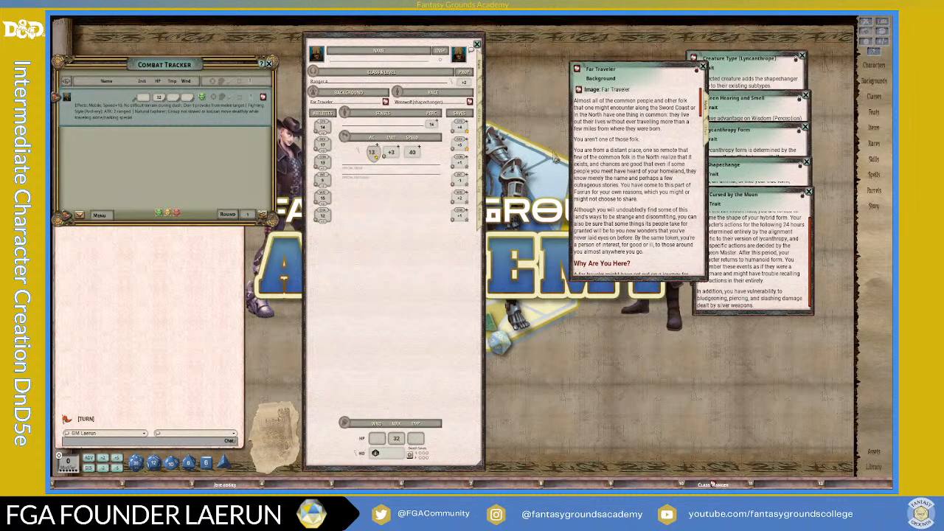
scroll(623, 222, down, 2)
drag(706, 113, 674, 100)
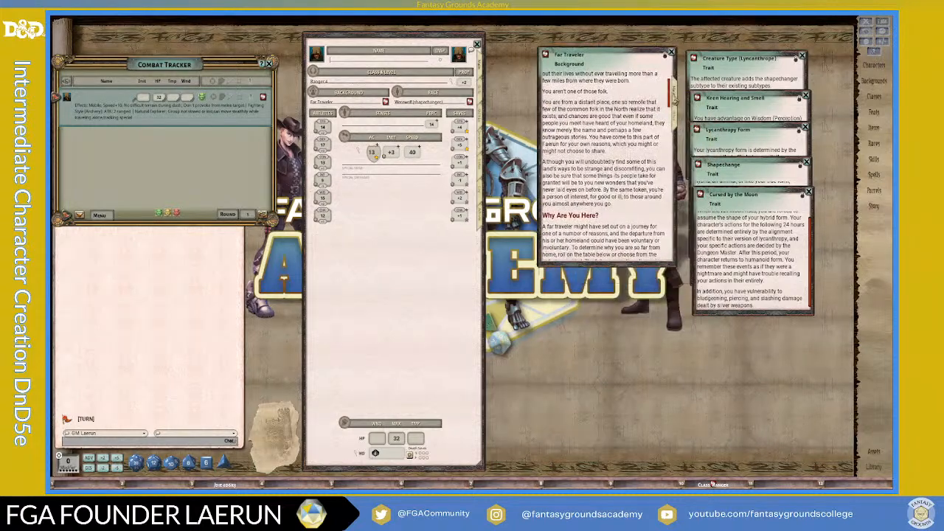
scroll(605, 162, down, 5)
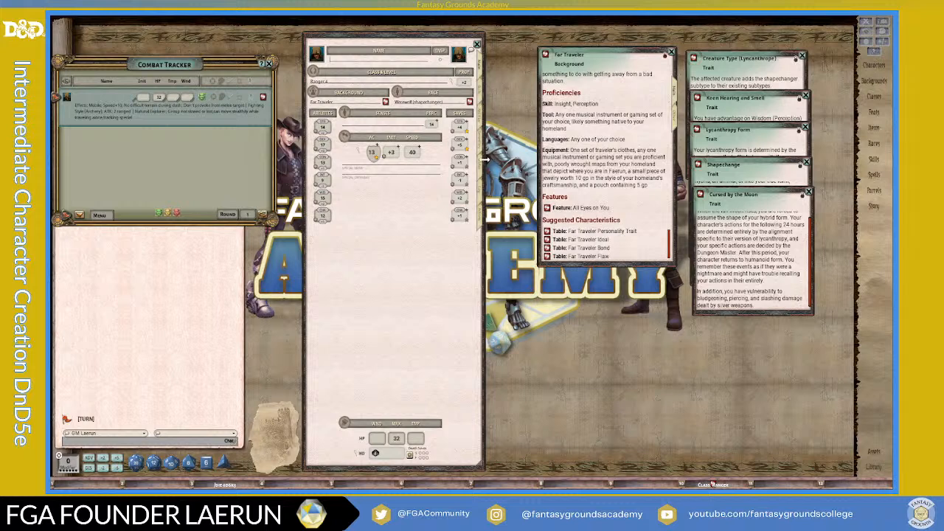
click(480, 170)
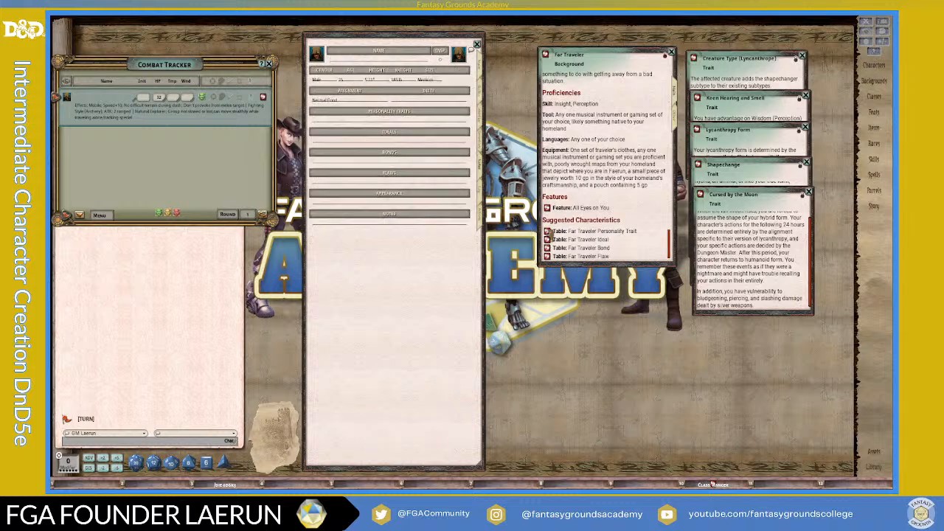
Roll on the Far Traveler Personality Trait table and add "I honor my deities through practices that are foreign to this land" to Personality Traits
click(549, 230)
drag(486, 95, 374, 295)
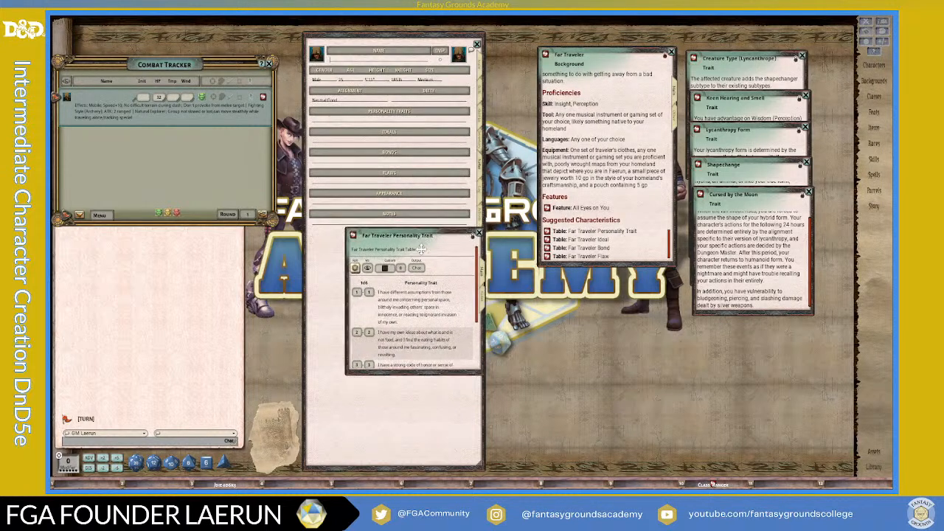
click(356, 286)
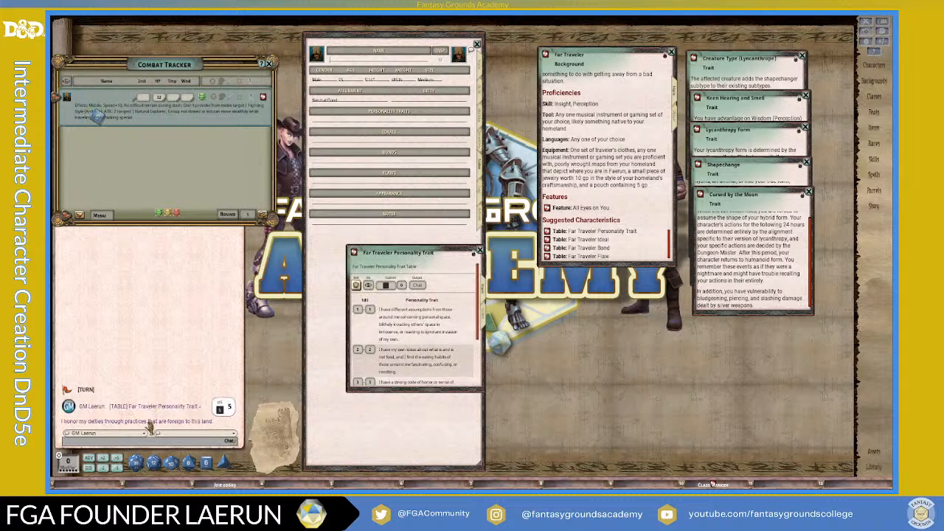
drag(160, 428, 347, 120)
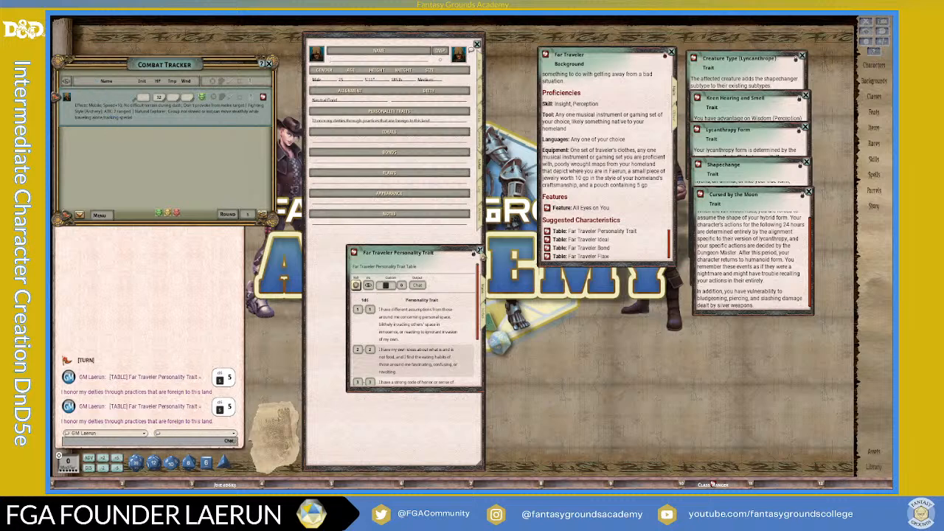
click(480, 252)
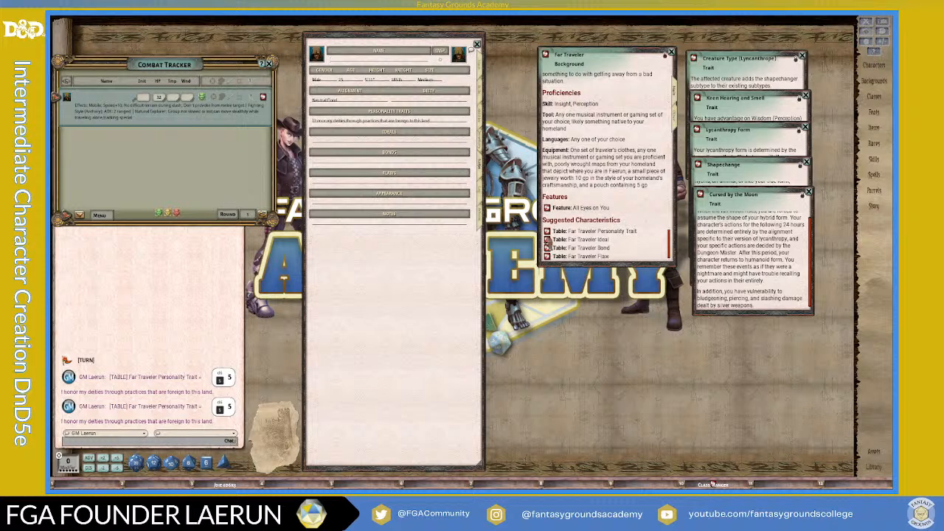
Roll on the Far Traveler Ideal table and add "Inquisitive. Everything is new, but I have a thirst to learn. (Neutral)" to Ideals
click(547, 240)
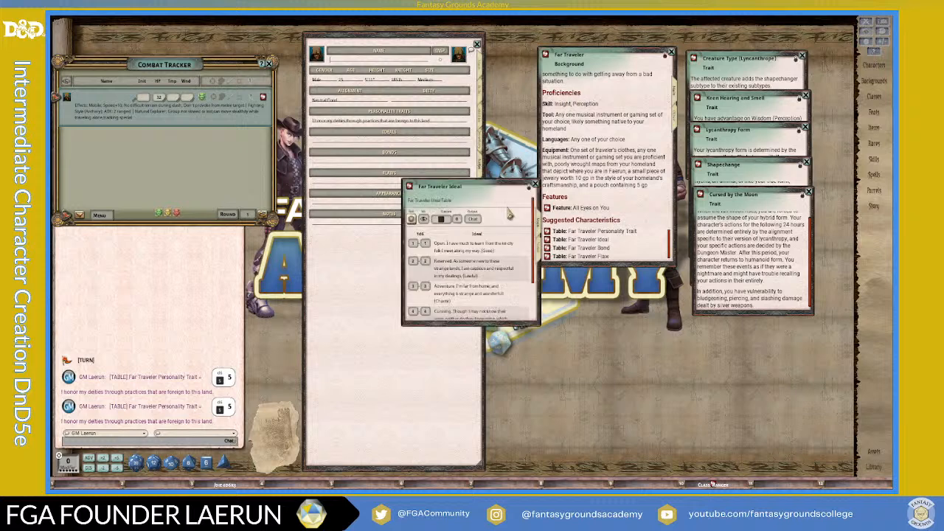
click(412, 220)
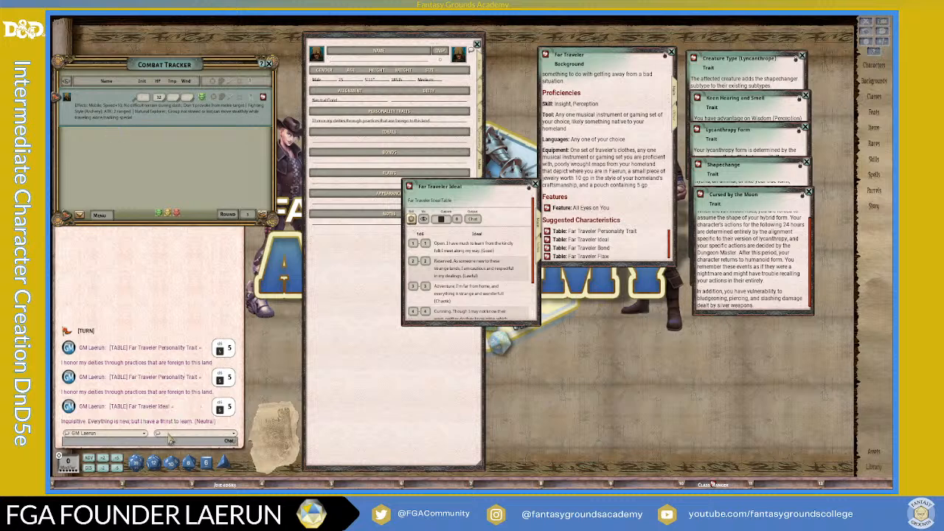
drag(163, 424, 328, 142)
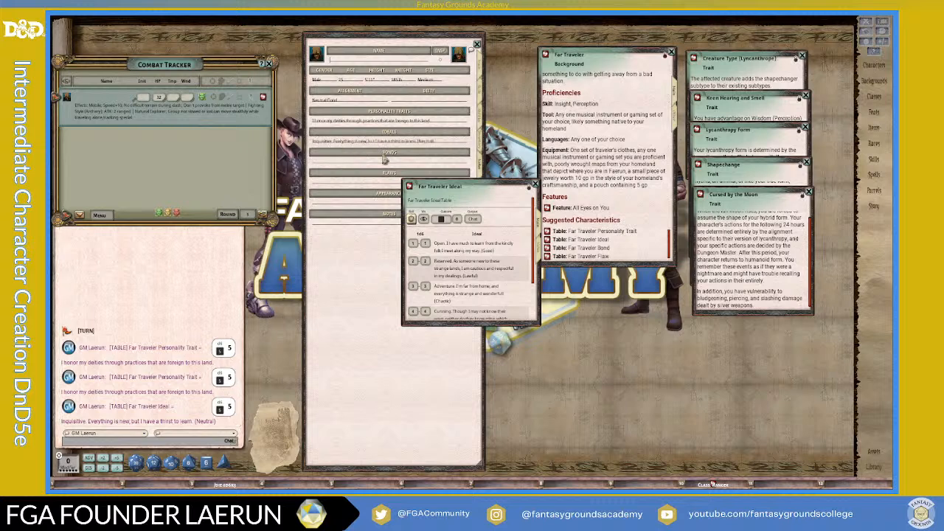
click(534, 185)
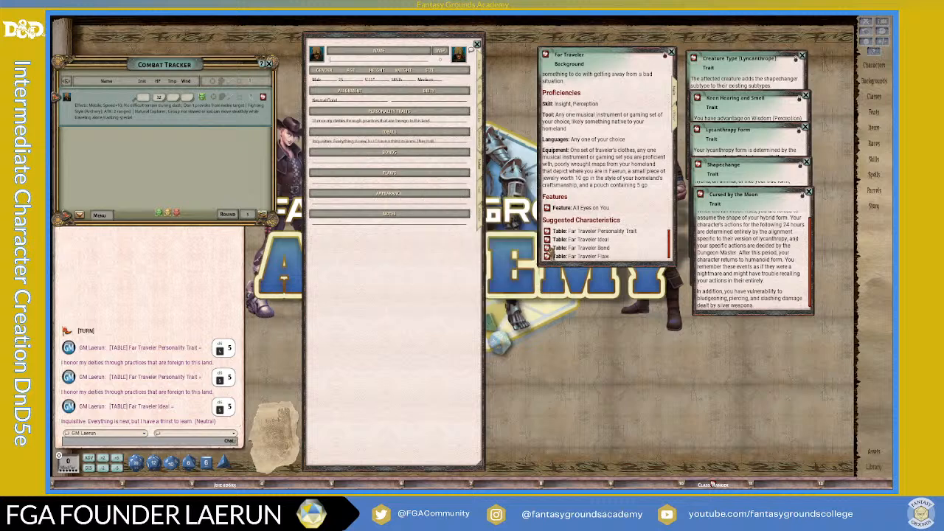
Roll the Far Traveler Bond table and add "So long as I have this token from my homeland, I can face any adversity in this strange land" to Bonds
click(547, 248)
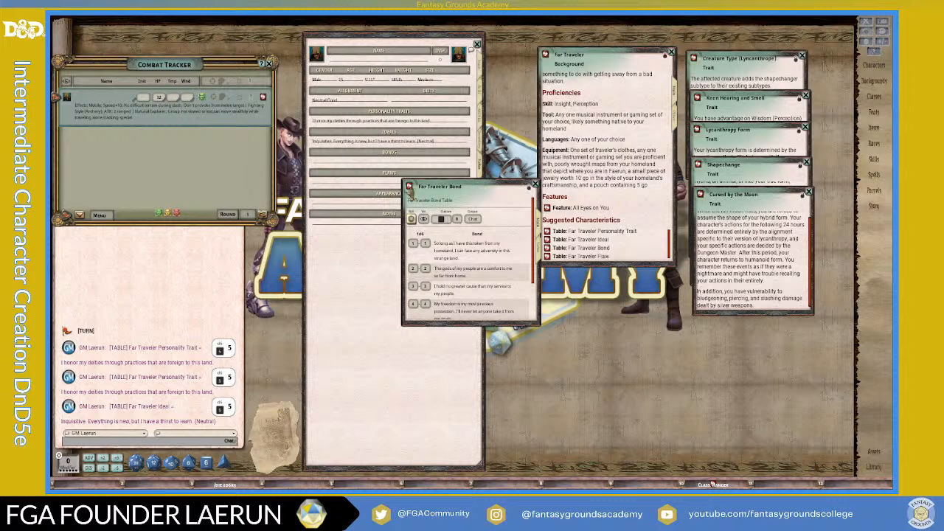
drag(411, 220, 73, 126)
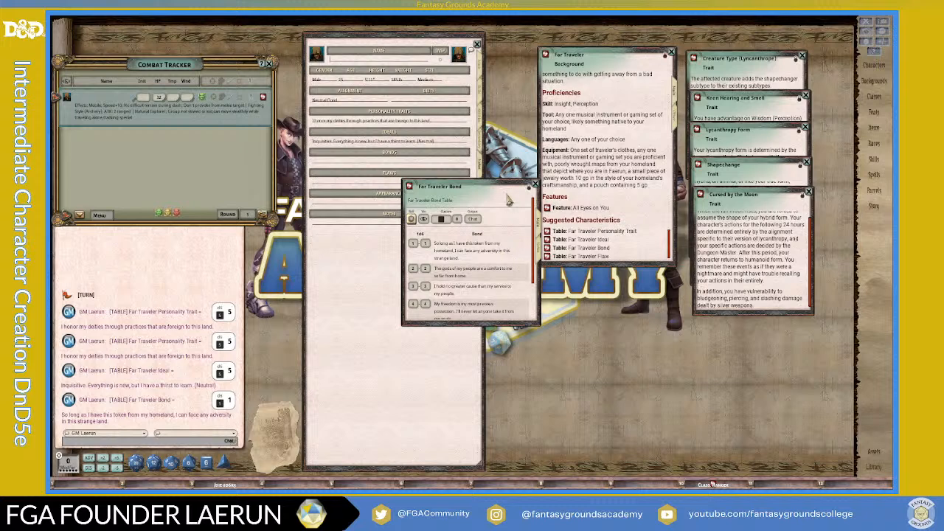
drag(509, 201, 456, 291)
drag(413, 339, 354, 163)
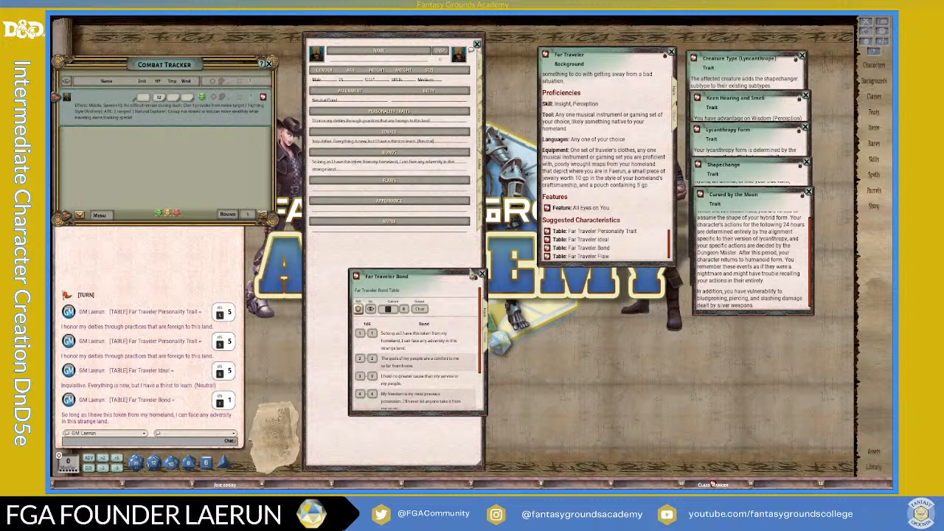
click(482, 275)
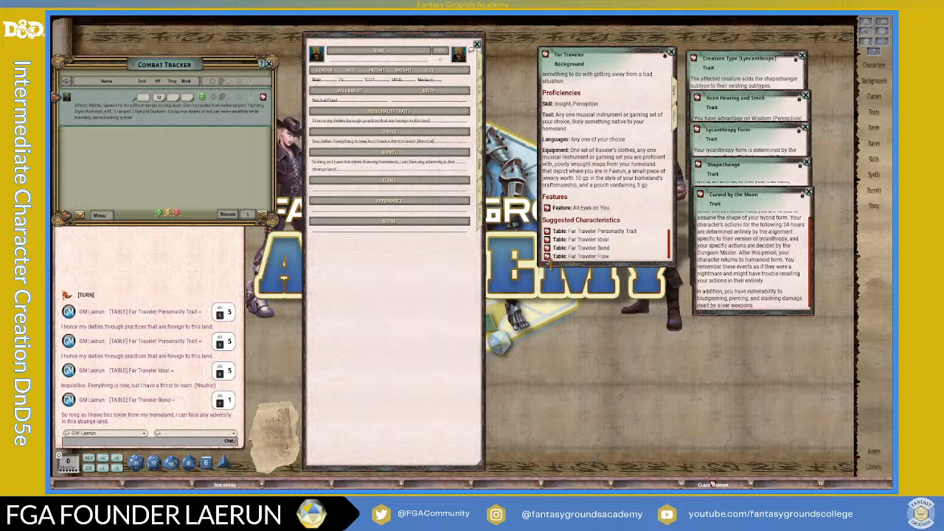
Roll on the Far Traveler Flaw table and add "I pretend not to understand the local language in order to avoid interactions I would rather not have" to Flaws
click(546, 256)
drag(494, 206, 623, 203)
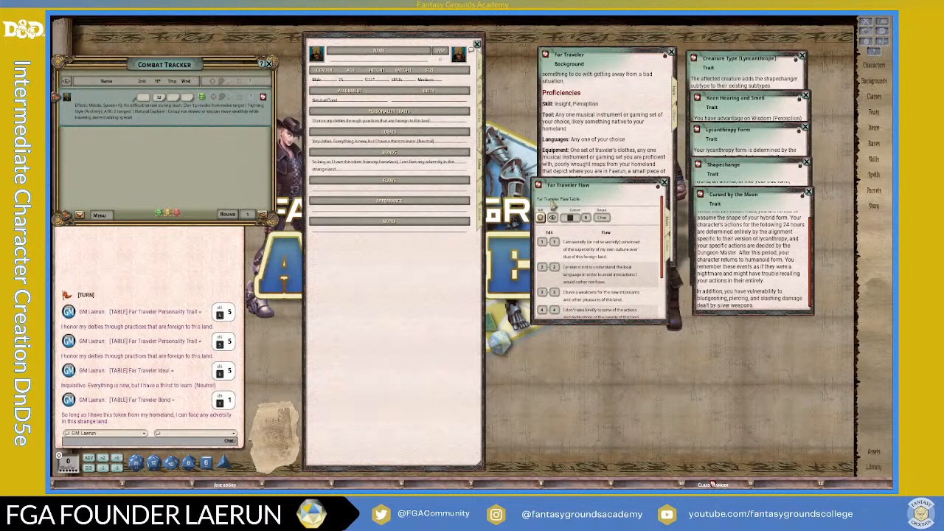
click(540, 219)
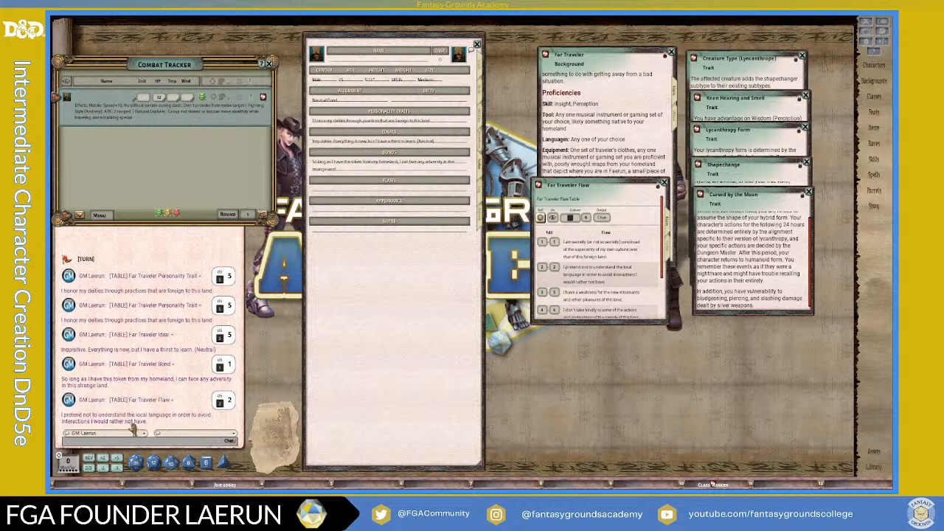
drag(140, 417, 335, 192)
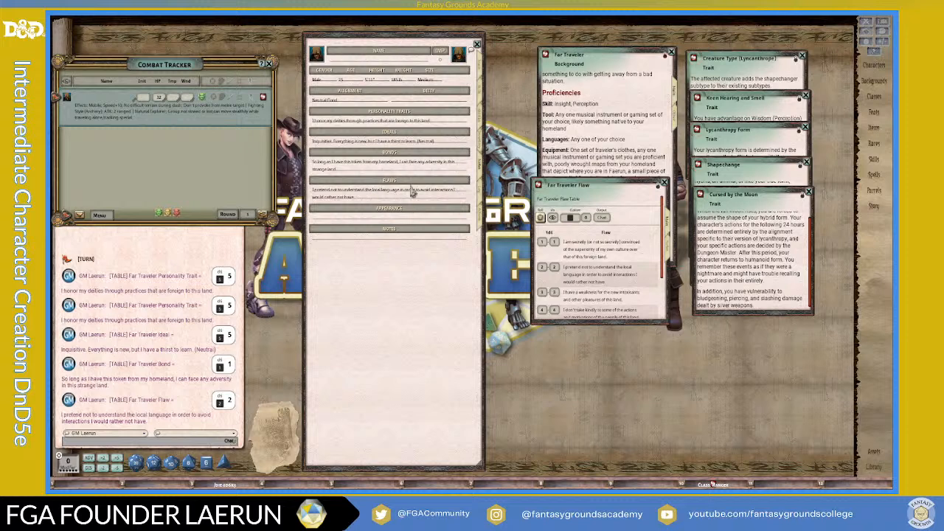
drag(595, 193, 598, 294)
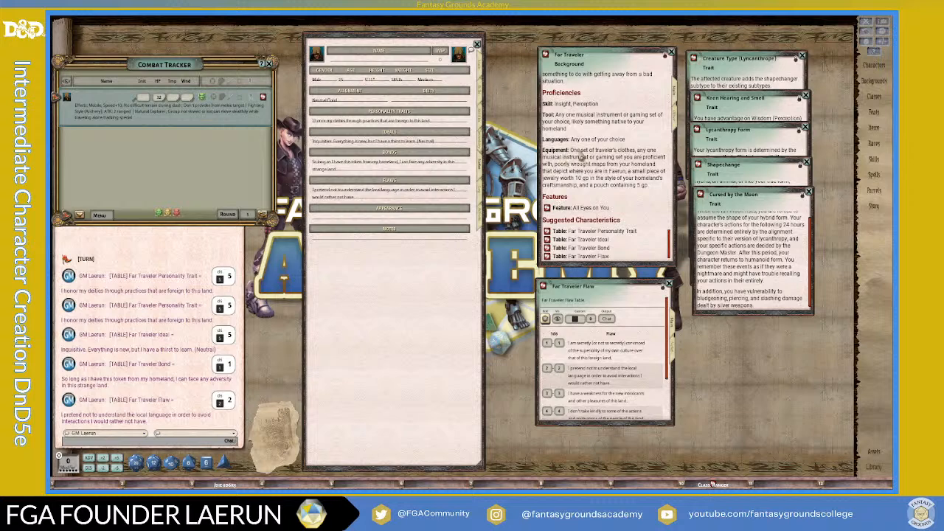
Review the Far Traveler background's homelands and proficiencies, and examine the weapons and powers on the character's actions page
scroll(583, 155, up, 3)
scroll(618, 151, up, 10)
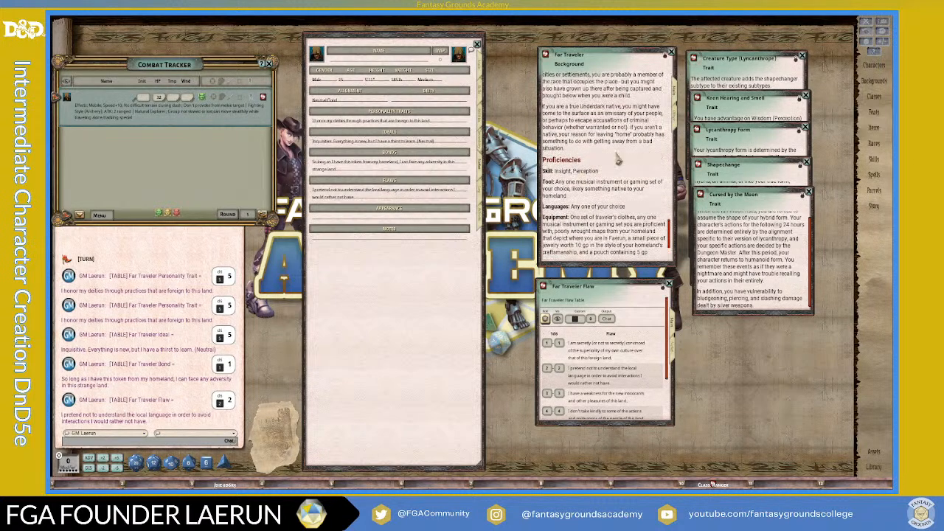
scroll(618, 151, up, 2)
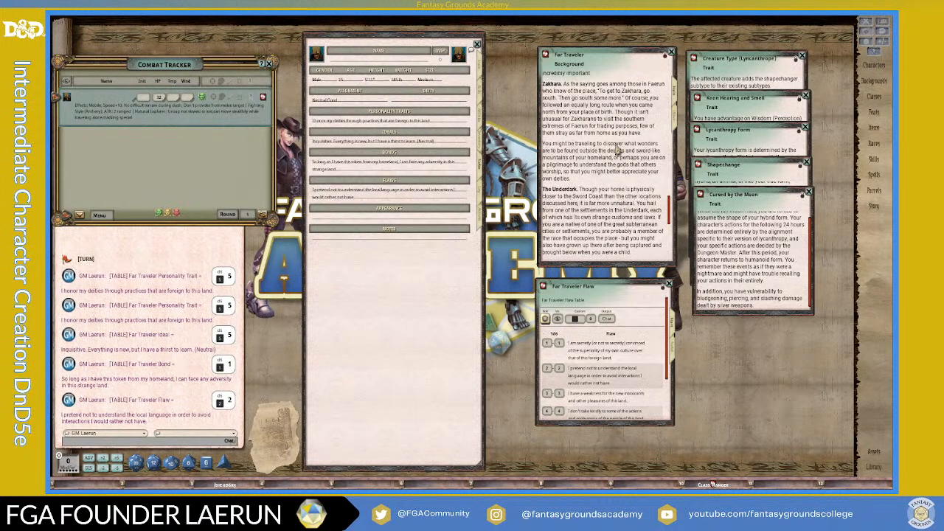
scroll(612, 181, down, 12)
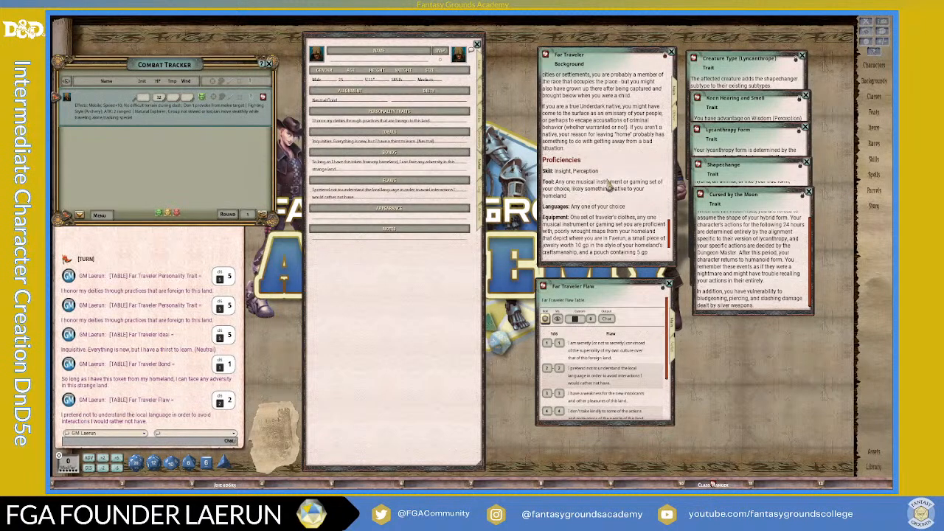
scroll(607, 184, down, 2)
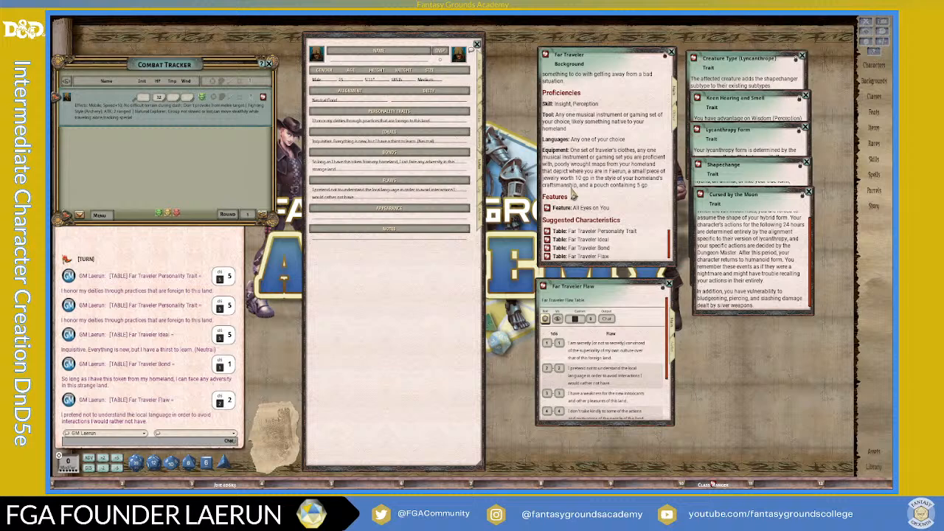
click(482, 222)
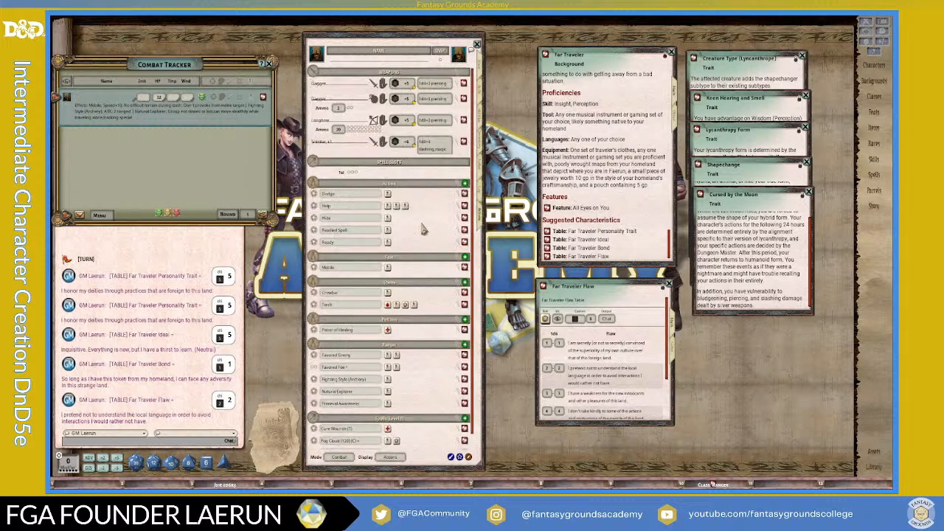
scroll(424, 229, down, 1)
scroll(406, 379, up, 1)
Name the character "Lvl 4 RANGER Werewolf" and return to the main page of the sheet
text(Lyra)
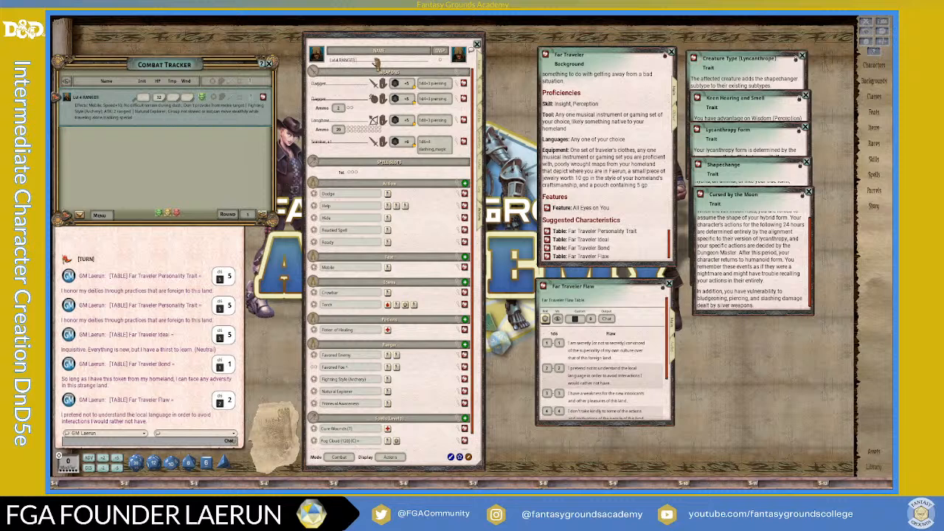
text(Werewolf)
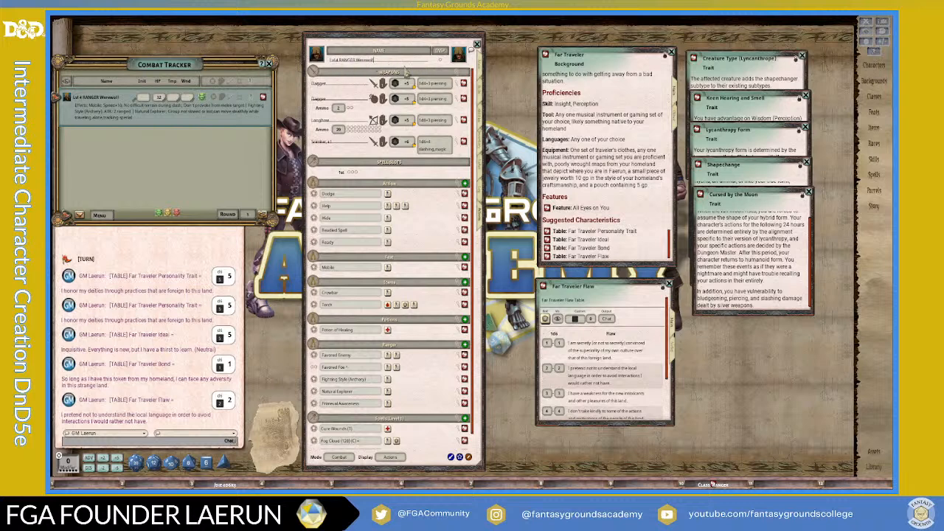
click(481, 70)
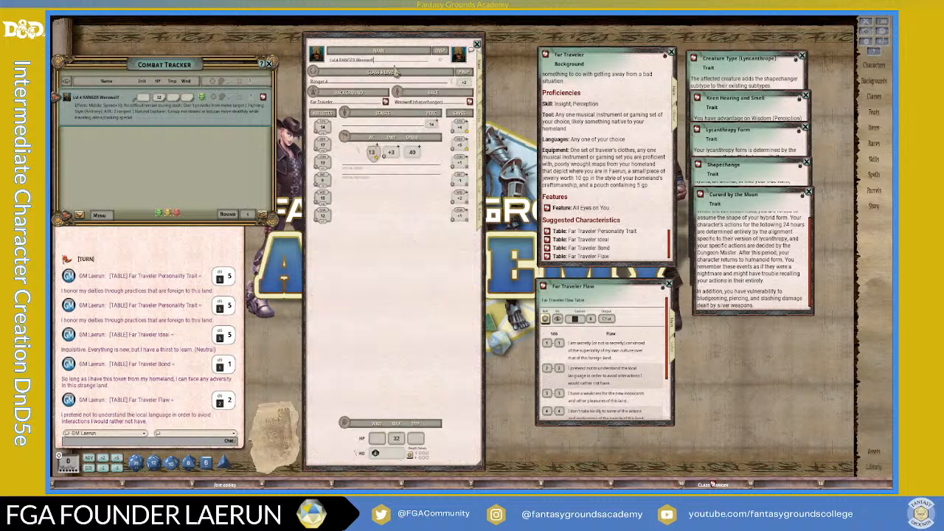
Close the character sheet, the Far Traveler background, the five lycanthrope trait windows and the Far Traveler Flaw table
click(477, 46)
click(671, 53)
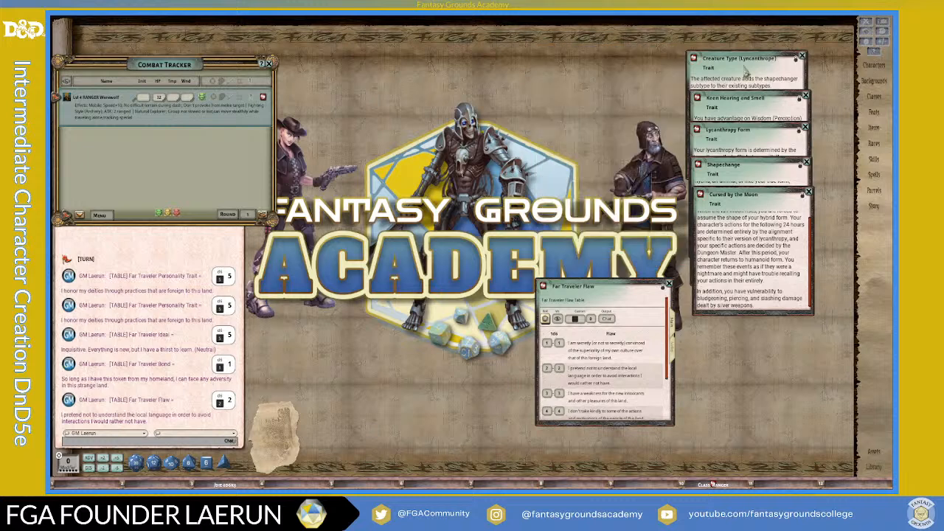
click(802, 57)
click(805, 96)
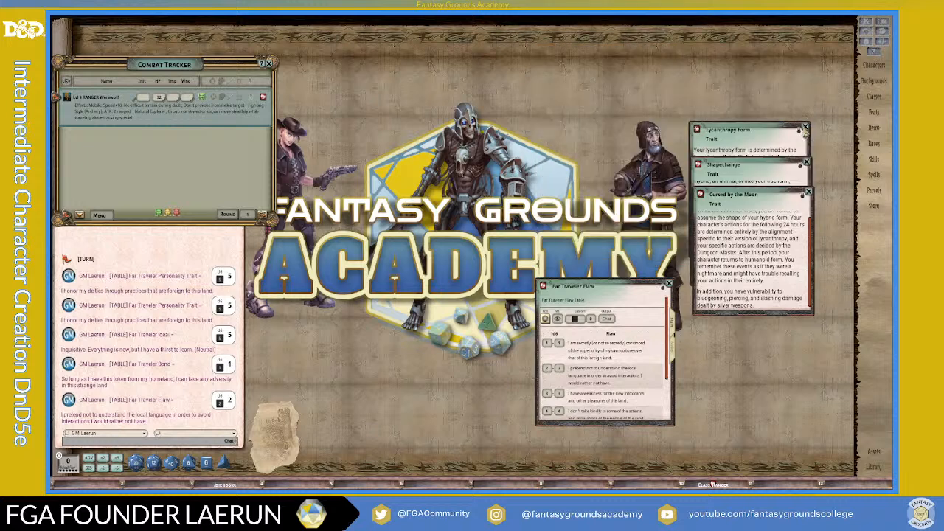
click(805, 128)
click(806, 162)
click(808, 192)
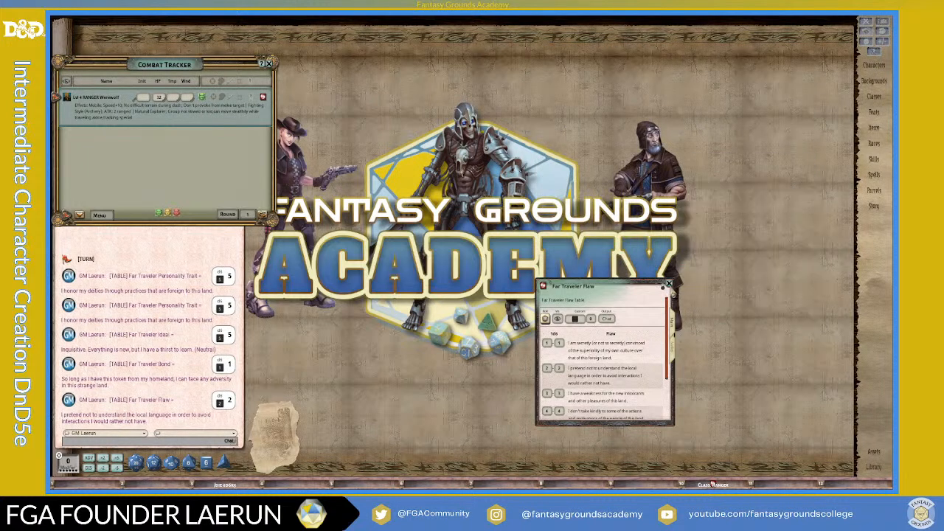
click(669, 283)
Open the Library and look through the loaded modules, from the player supplements to the 5E effects coding modules
click(874, 466)
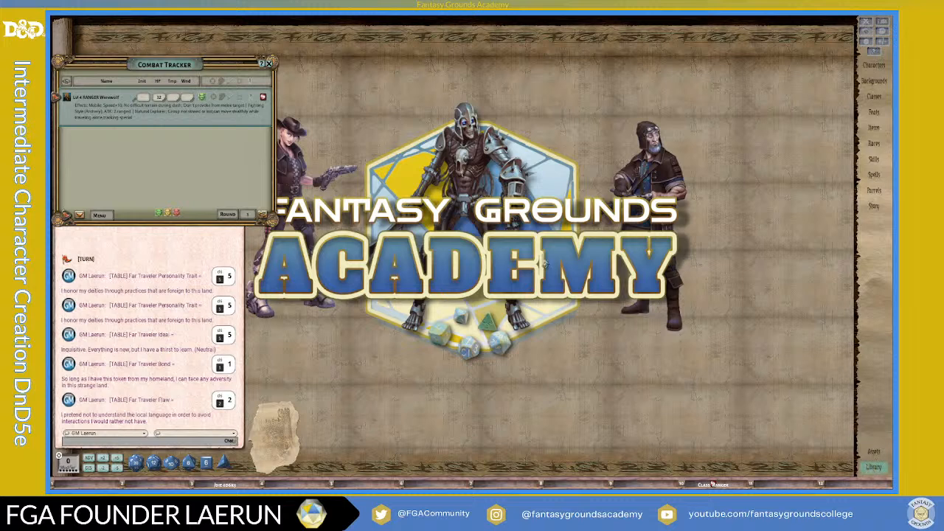
scroll(646, 263, down, 3)
drag(695, 159, 701, 393)
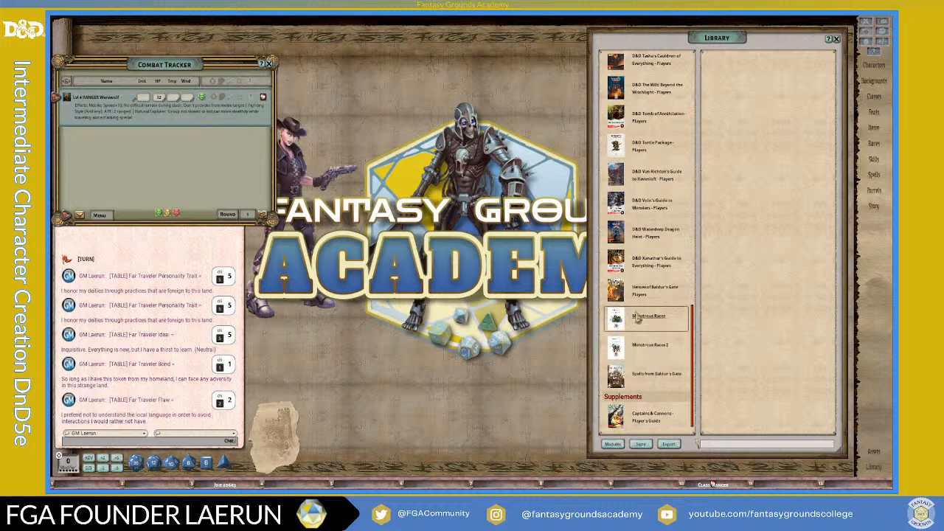
scroll(641, 322, up, 4)
scroll(641, 318, up, 2)
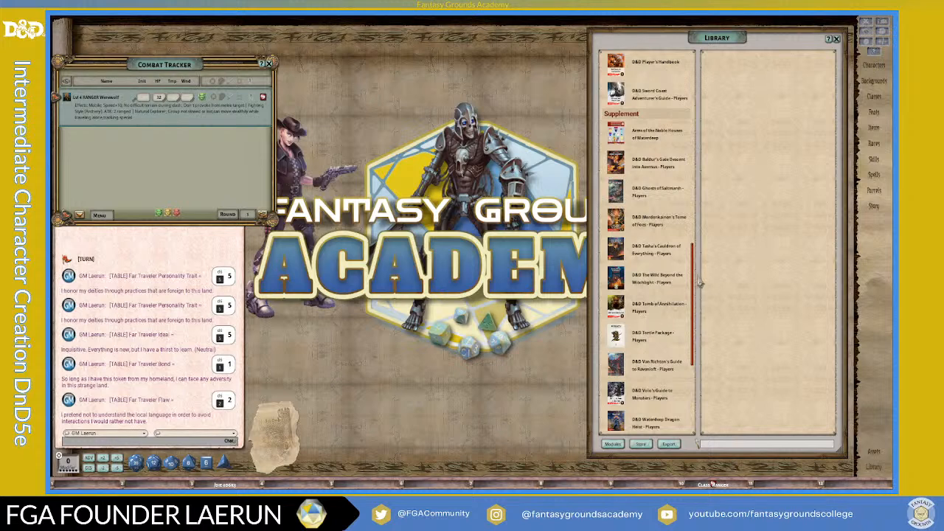
scroll(663, 244, up, 10)
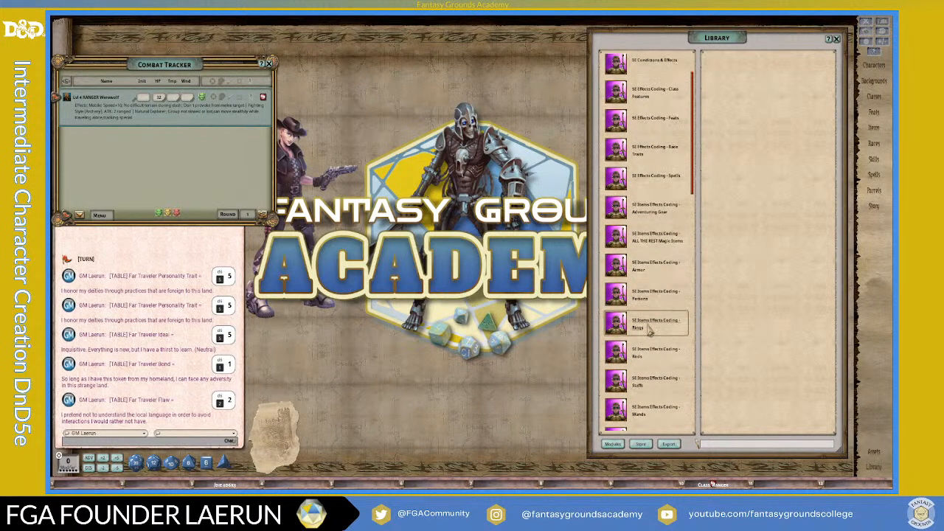
Look through the remaining item effects coding modules in the Library, down to the Core Rules, and close the Library
scroll(634, 368, down, 1)
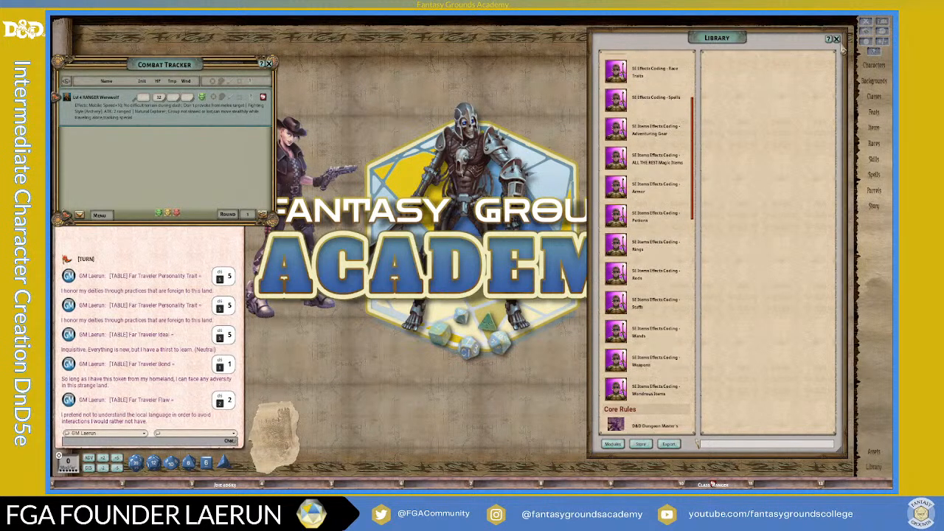
click(837, 39)
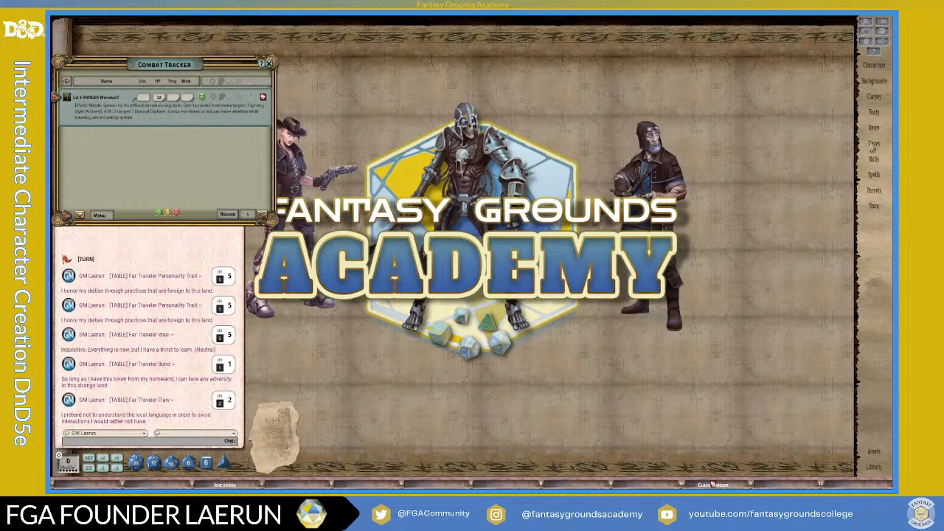
Open the werewolf ranger's sheet from the Combat Tracker and read the Favored Enemy description on its actions page, closing the description when done
click(263, 99)
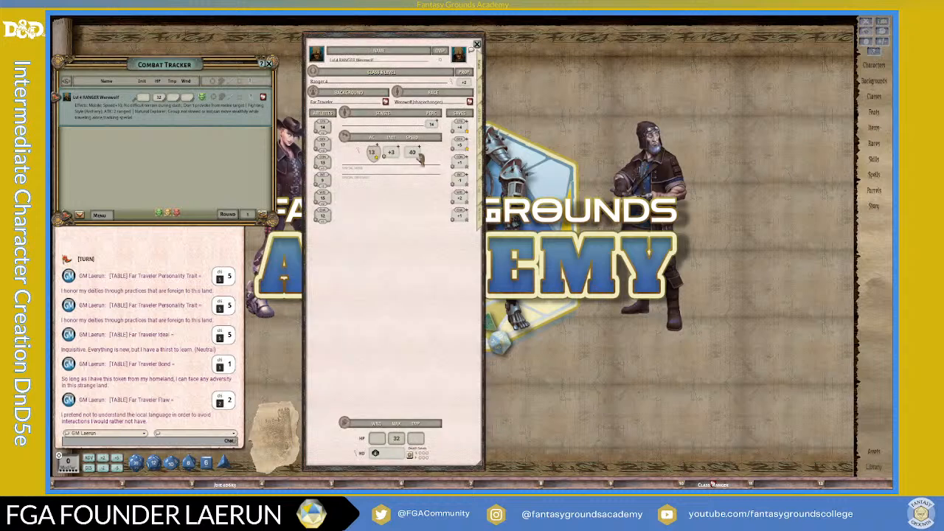
scroll(380, 250, down, 1)
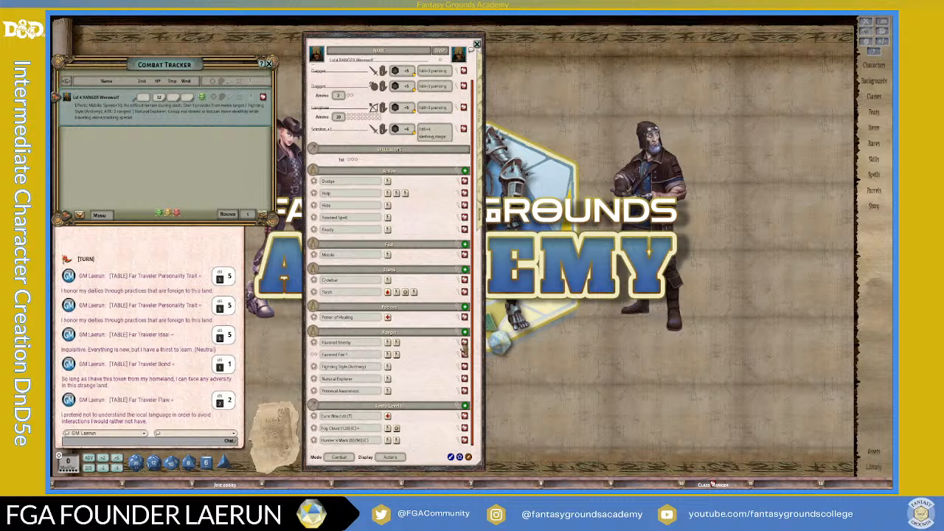
click(463, 343)
drag(466, 201, 582, 154)
scroll(552, 233, down, 6)
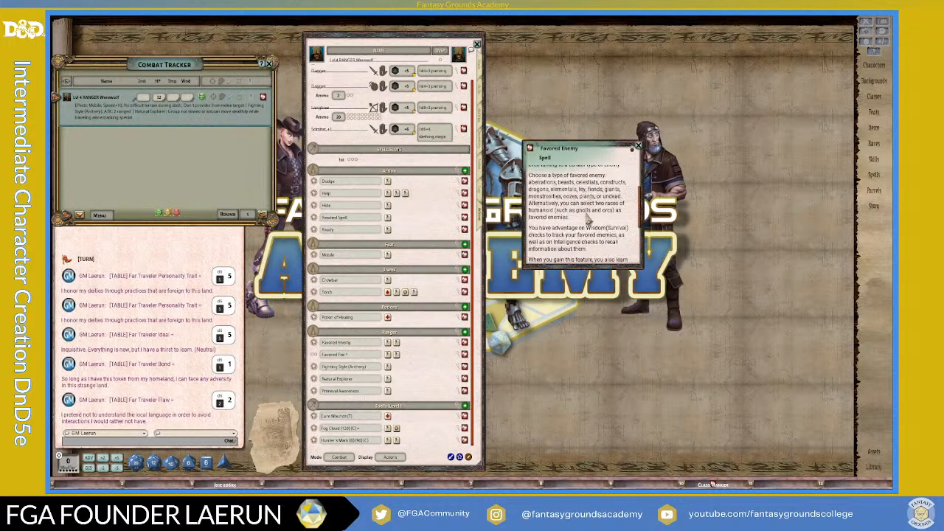
scroll(551, 232, up, 6)
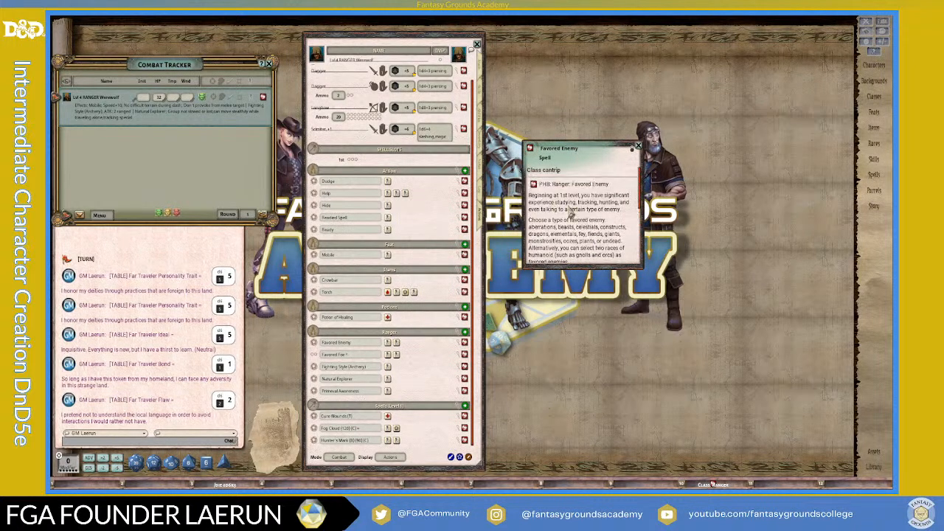
click(639, 147)
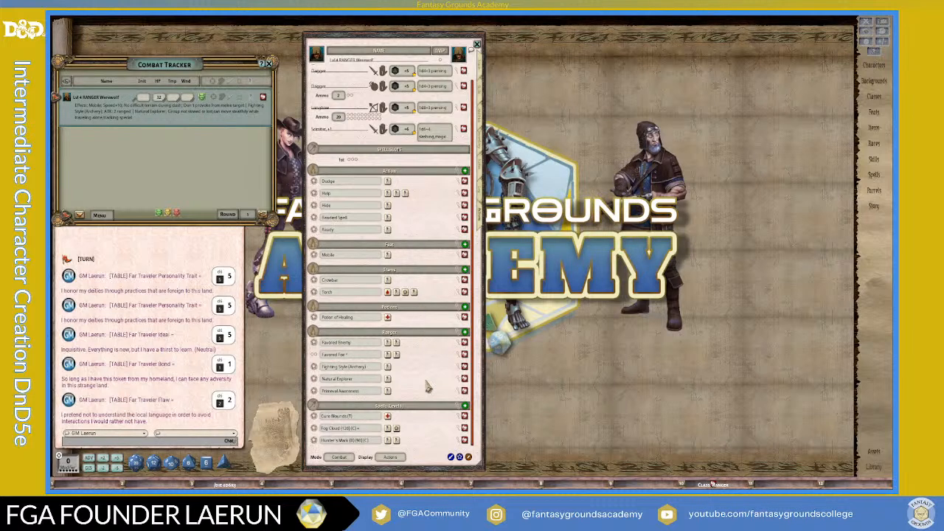
View the ranger's Cure Wounds spell description beside the character sheet and close it
click(463, 416)
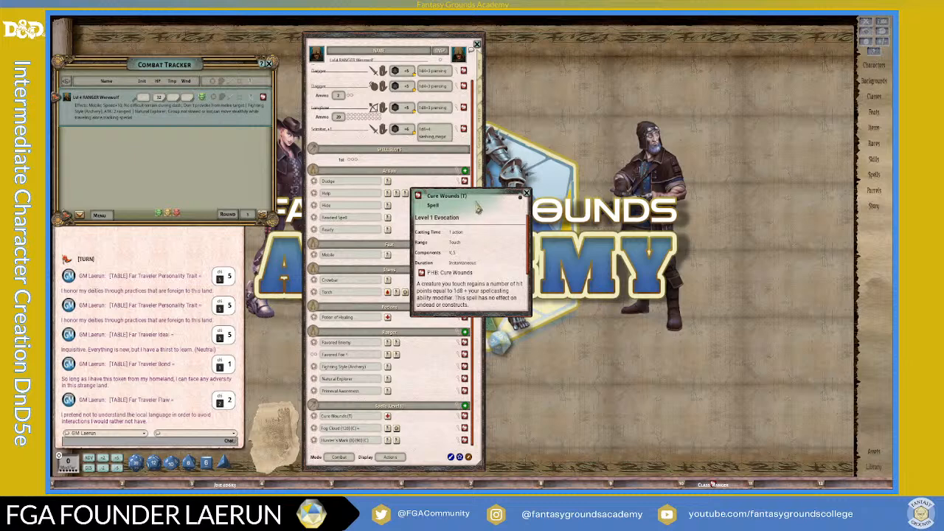
drag(495, 197, 623, 171)
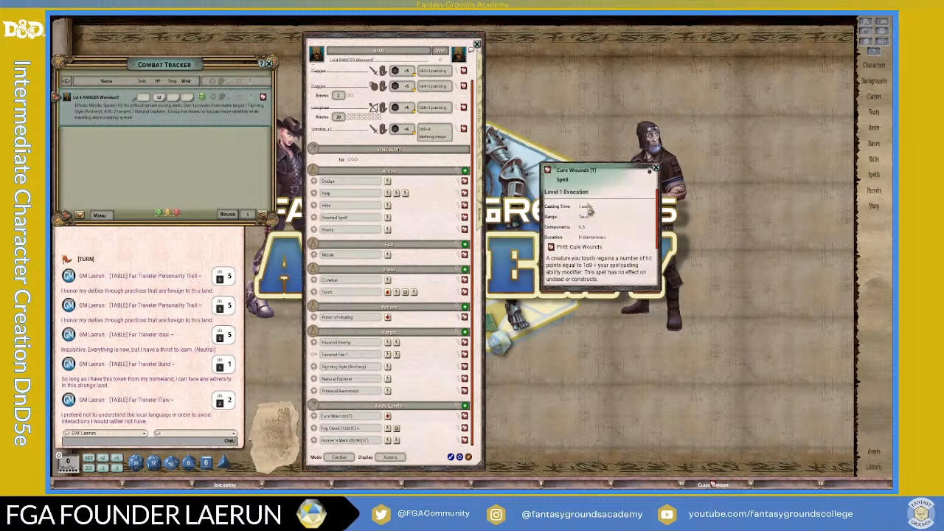
click(655, 169)
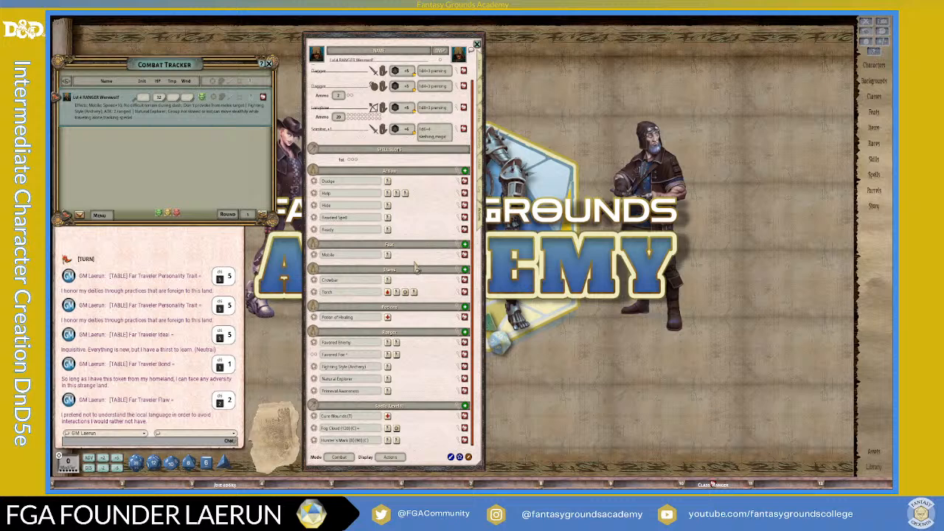
Close the ranger's character sheet and exit the campaign session
scroll(410, 251, up, 1)
scroll(406, 213, down, 1)
drag(415, 44, 388, 47)
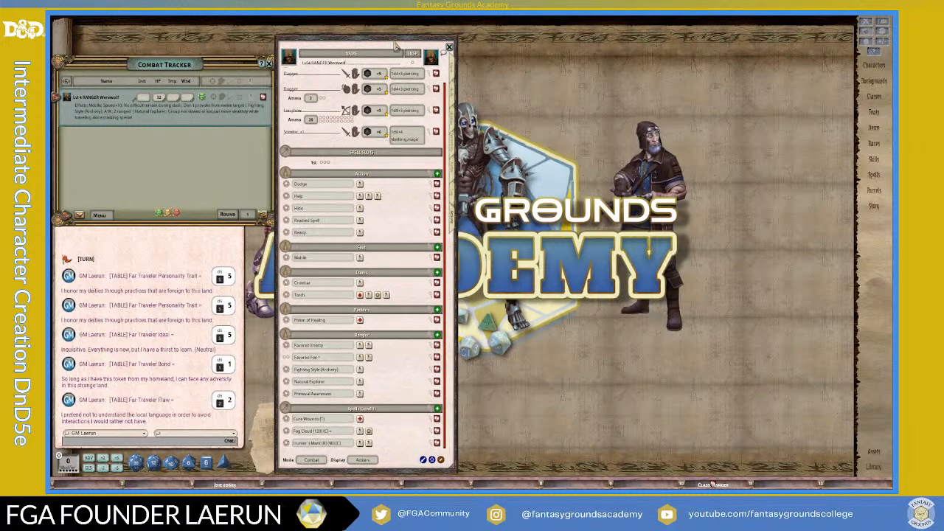
click(450, 48)
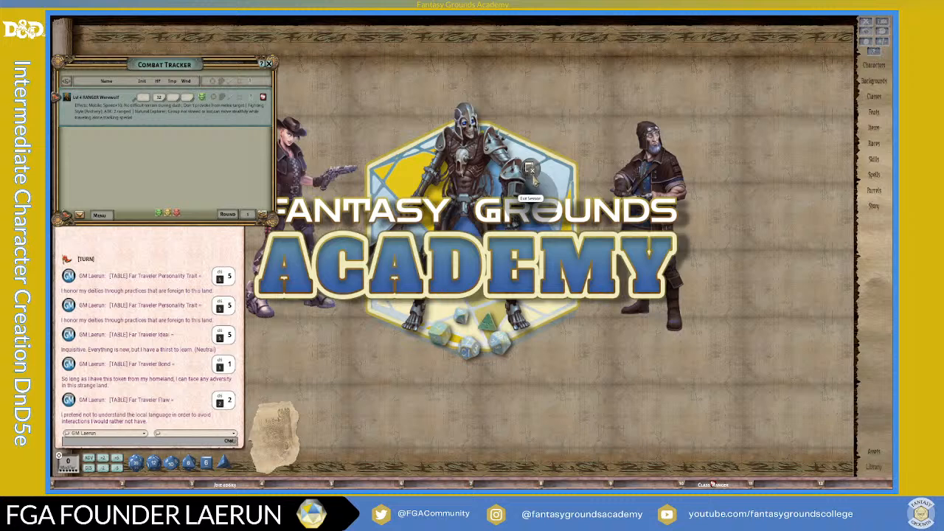
click(530, 169)
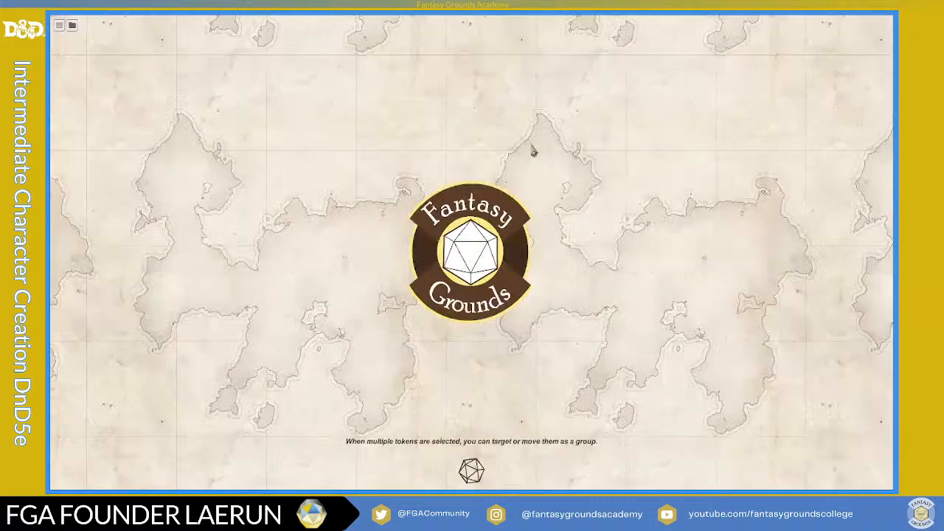